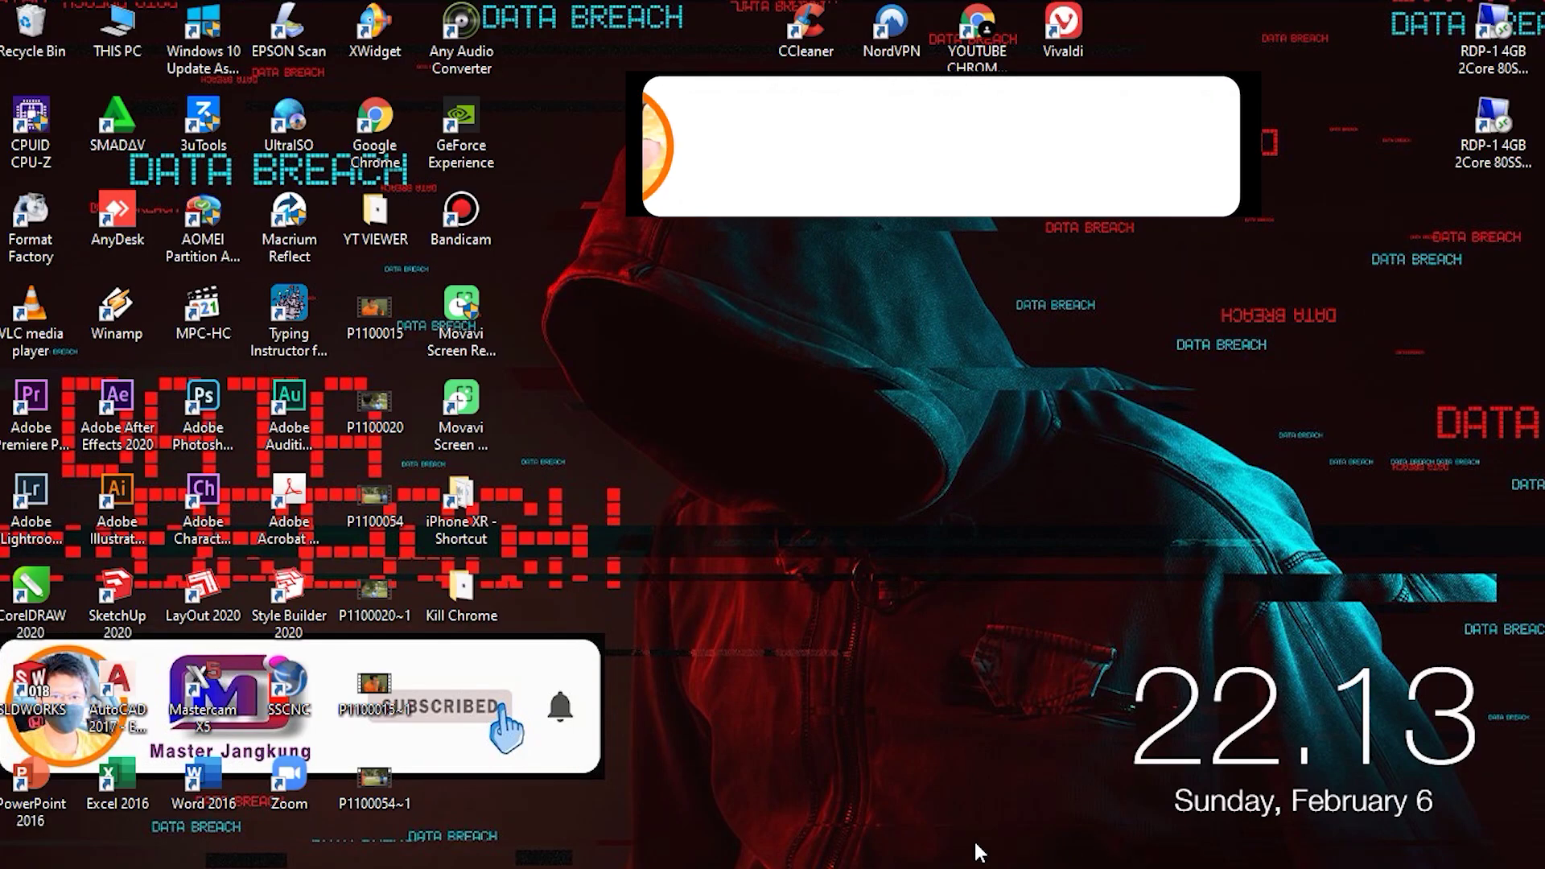
Launch Premiere Pro 2020, dismiss the compatibility report, and begin a new project.
mouse_move(898, 863)
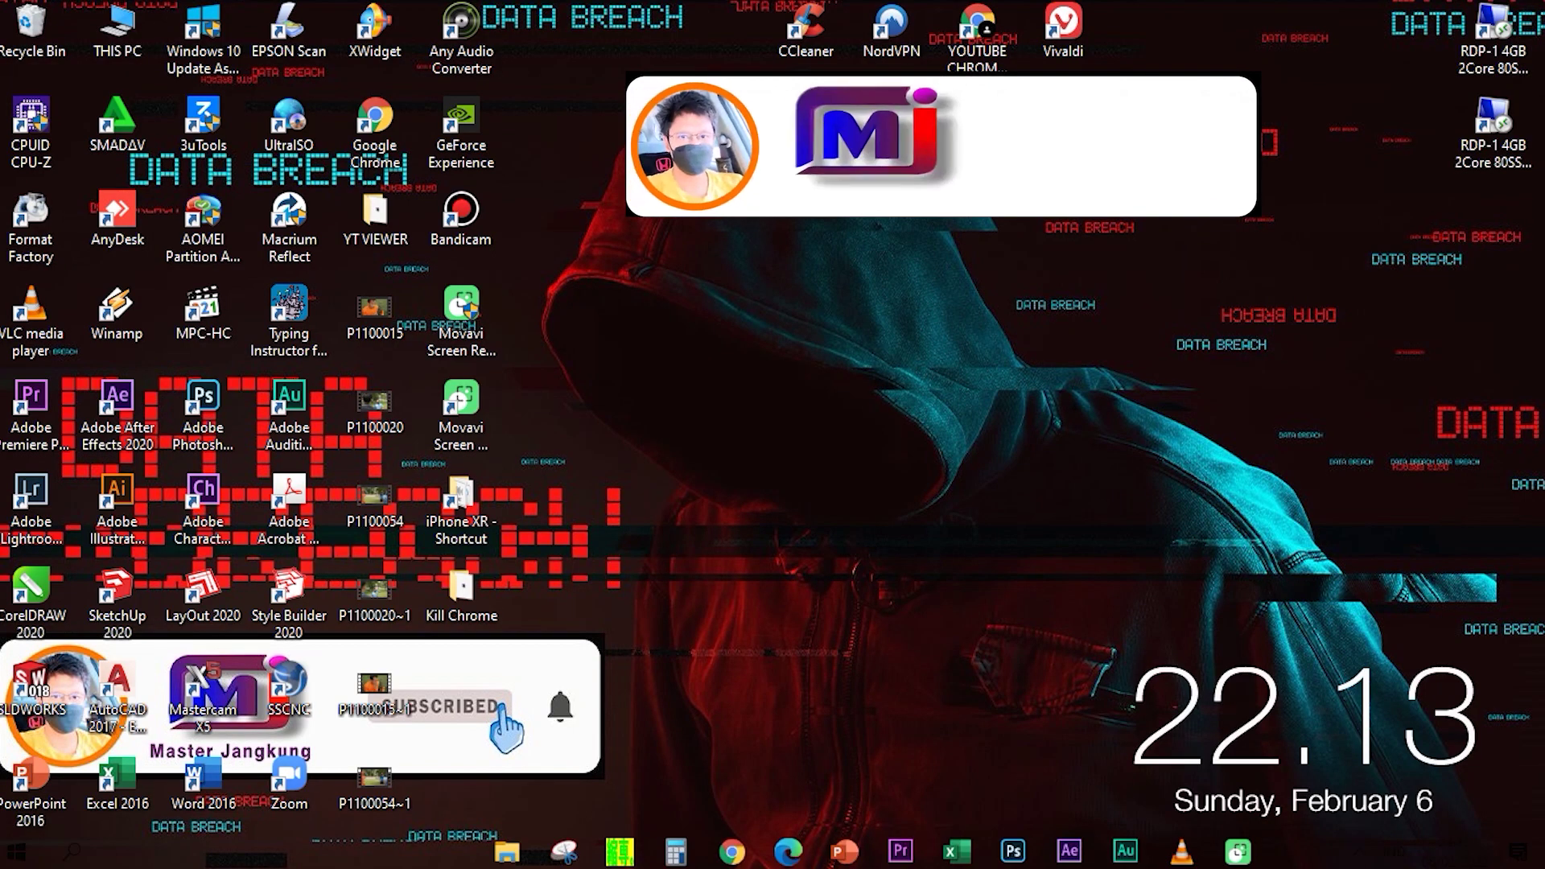
click(901, 853)
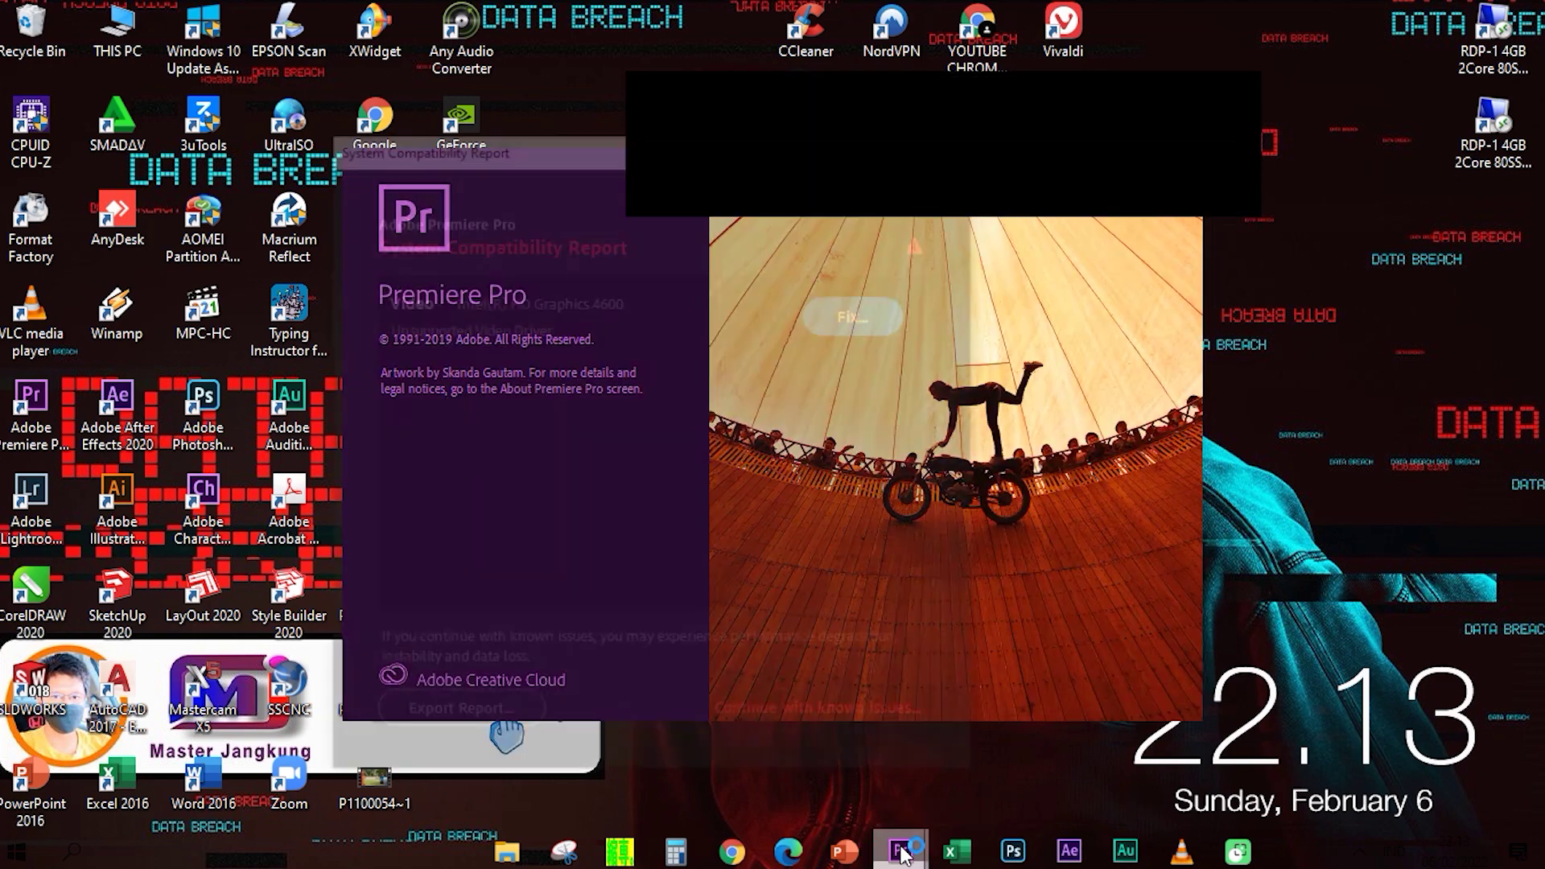
click(881, 717)
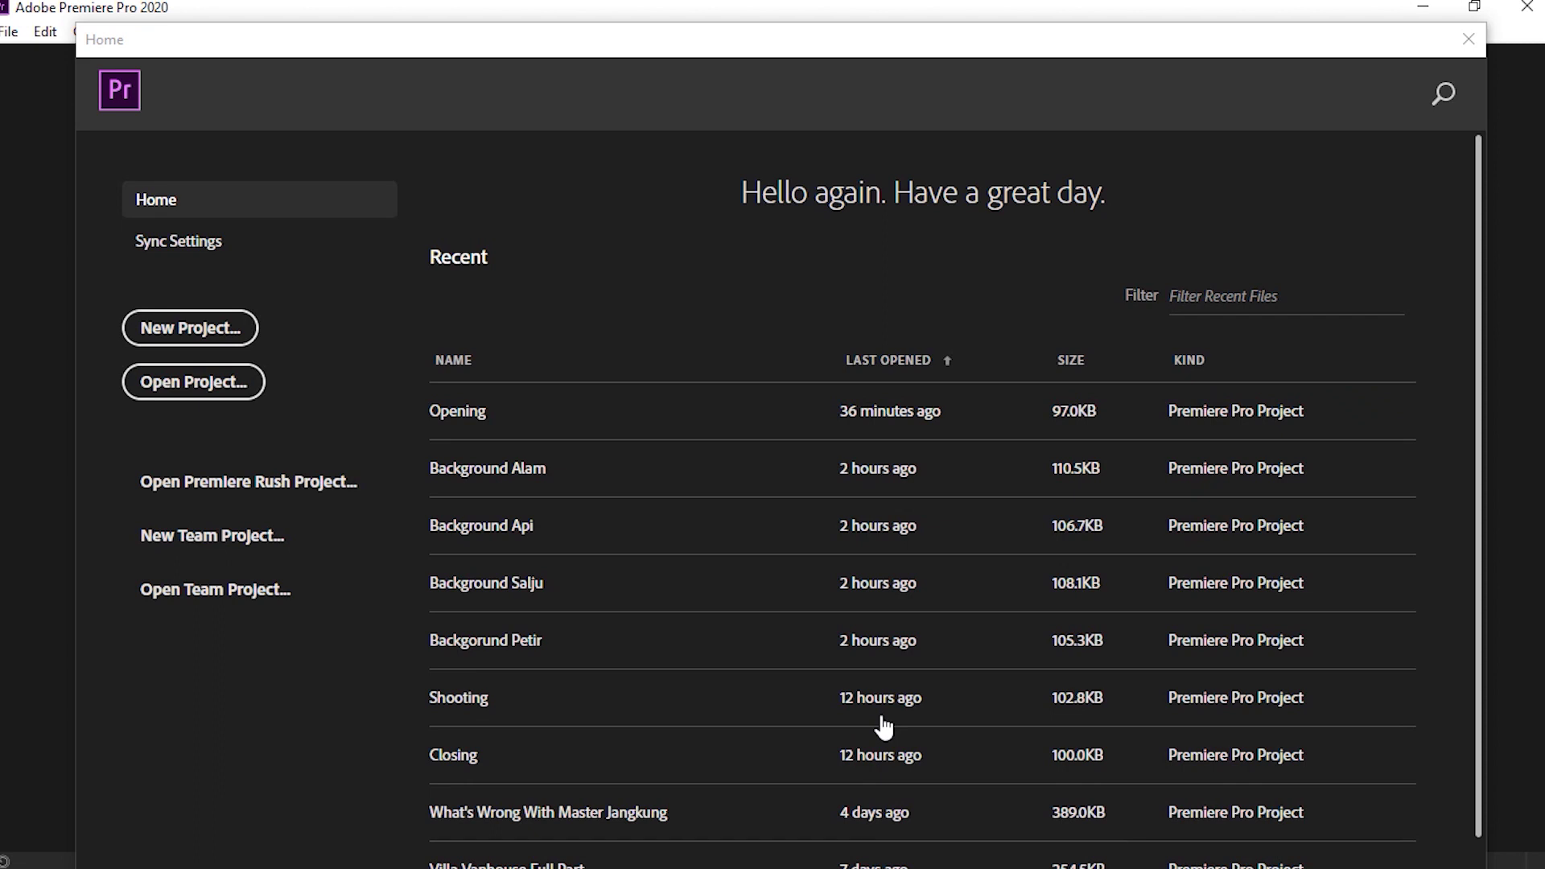
click(229, 332)
text(Cara Merubah Background)
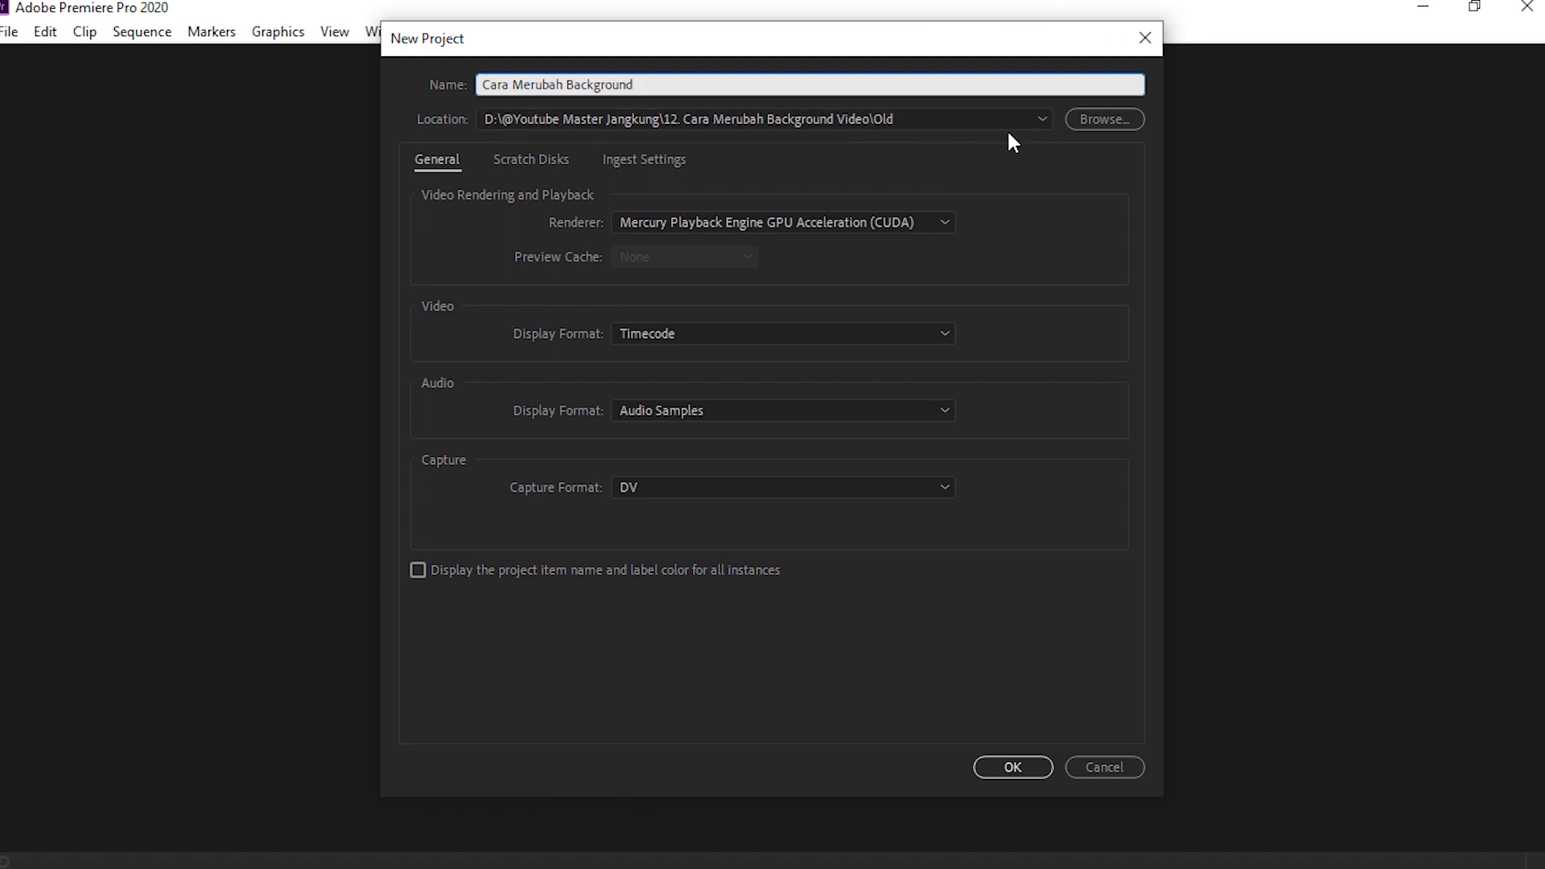
click(1083, 122)
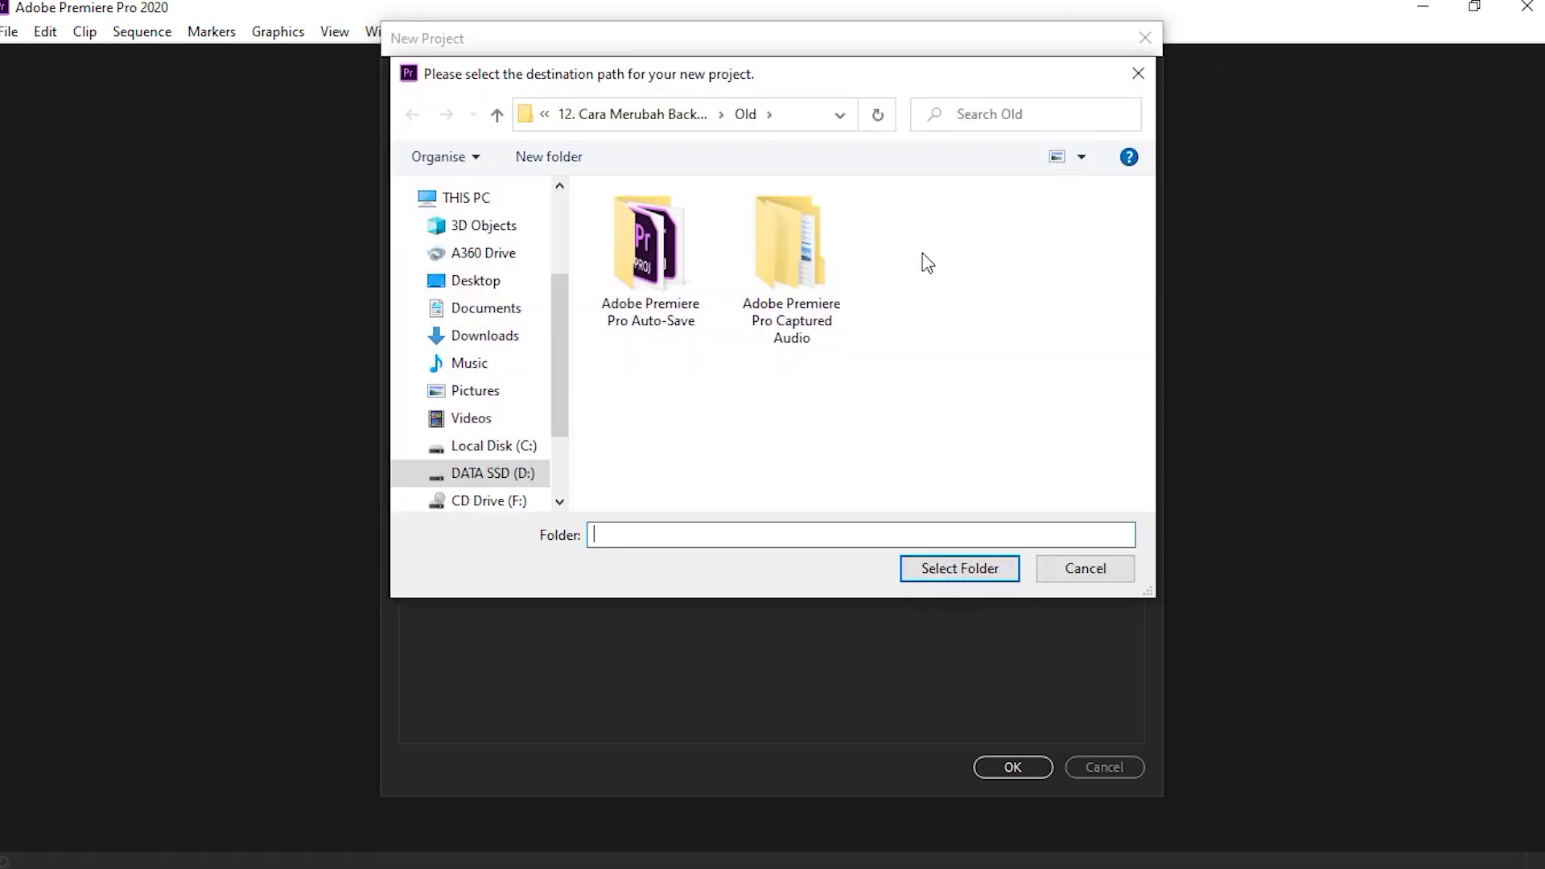
click(515, 473)
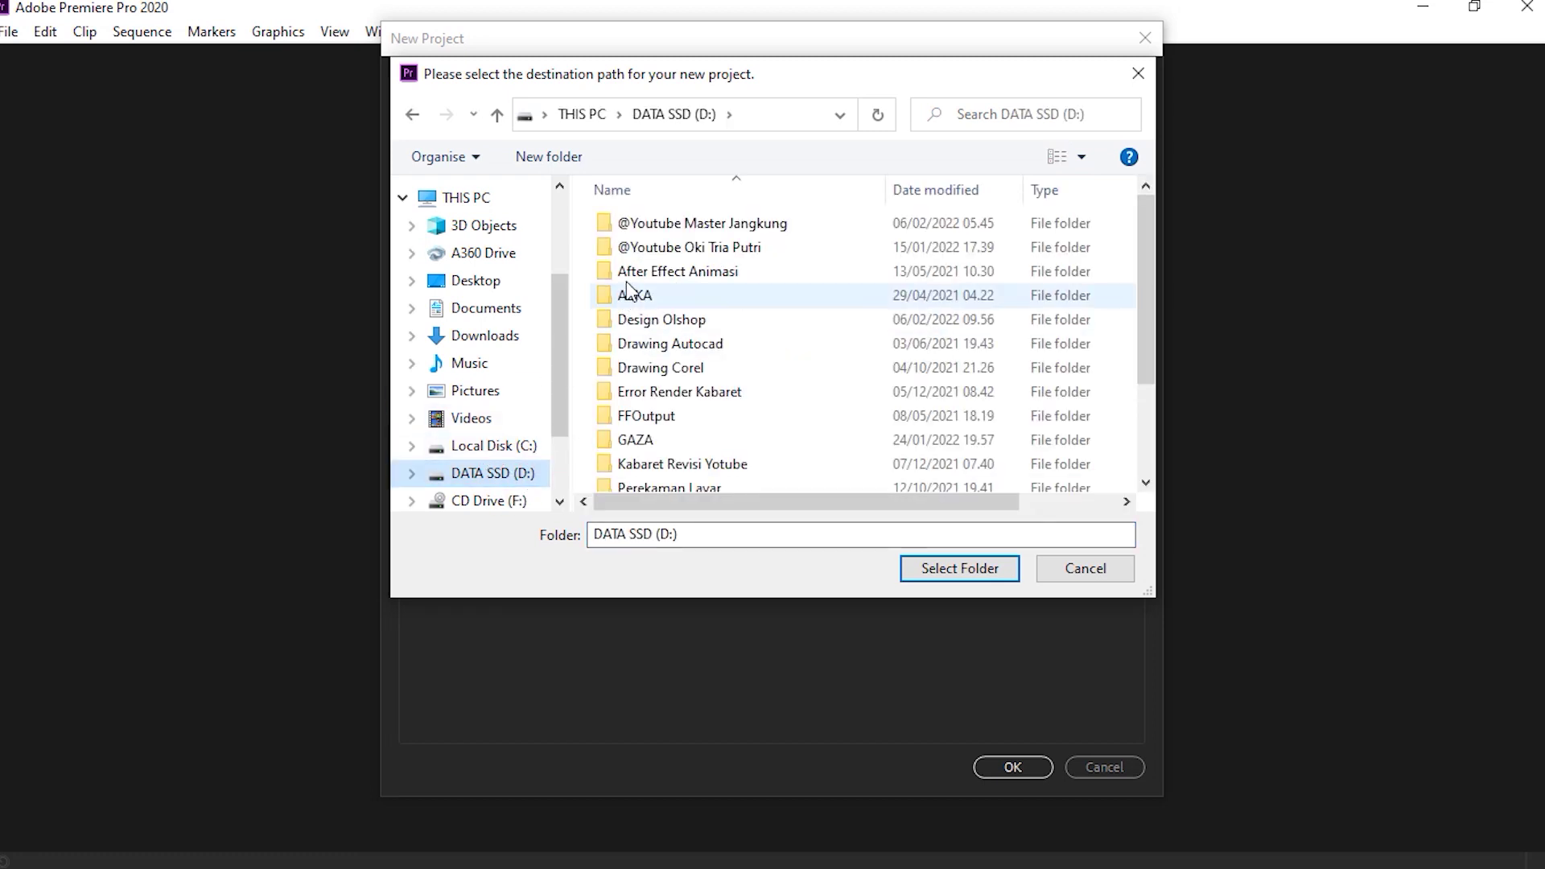
double_click(692, 227)
scroll(740, 410, down, 1)
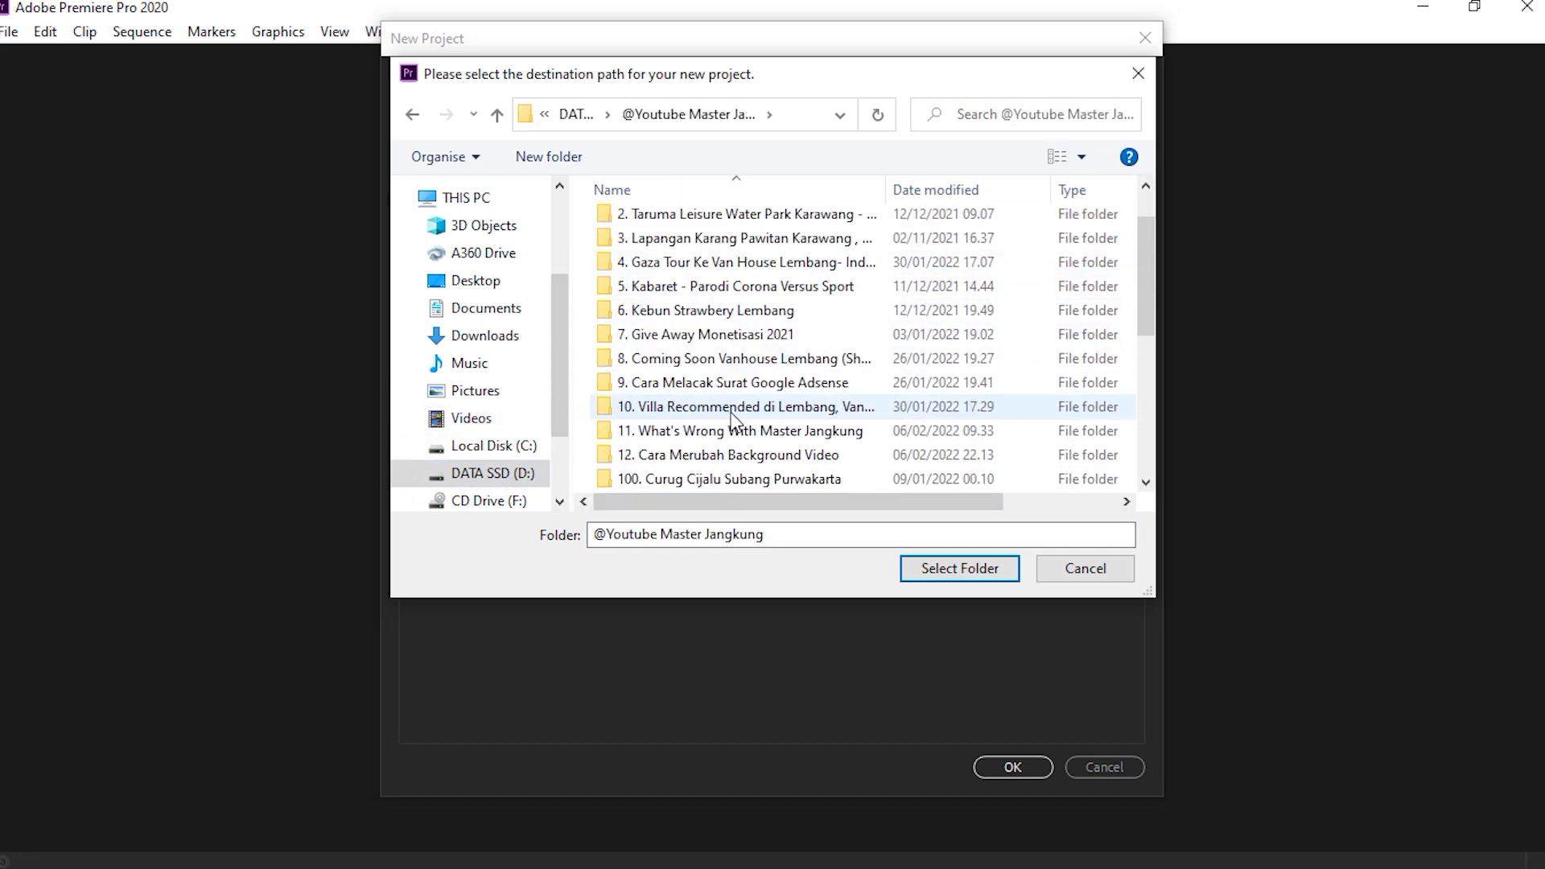
double_click(715, 455)
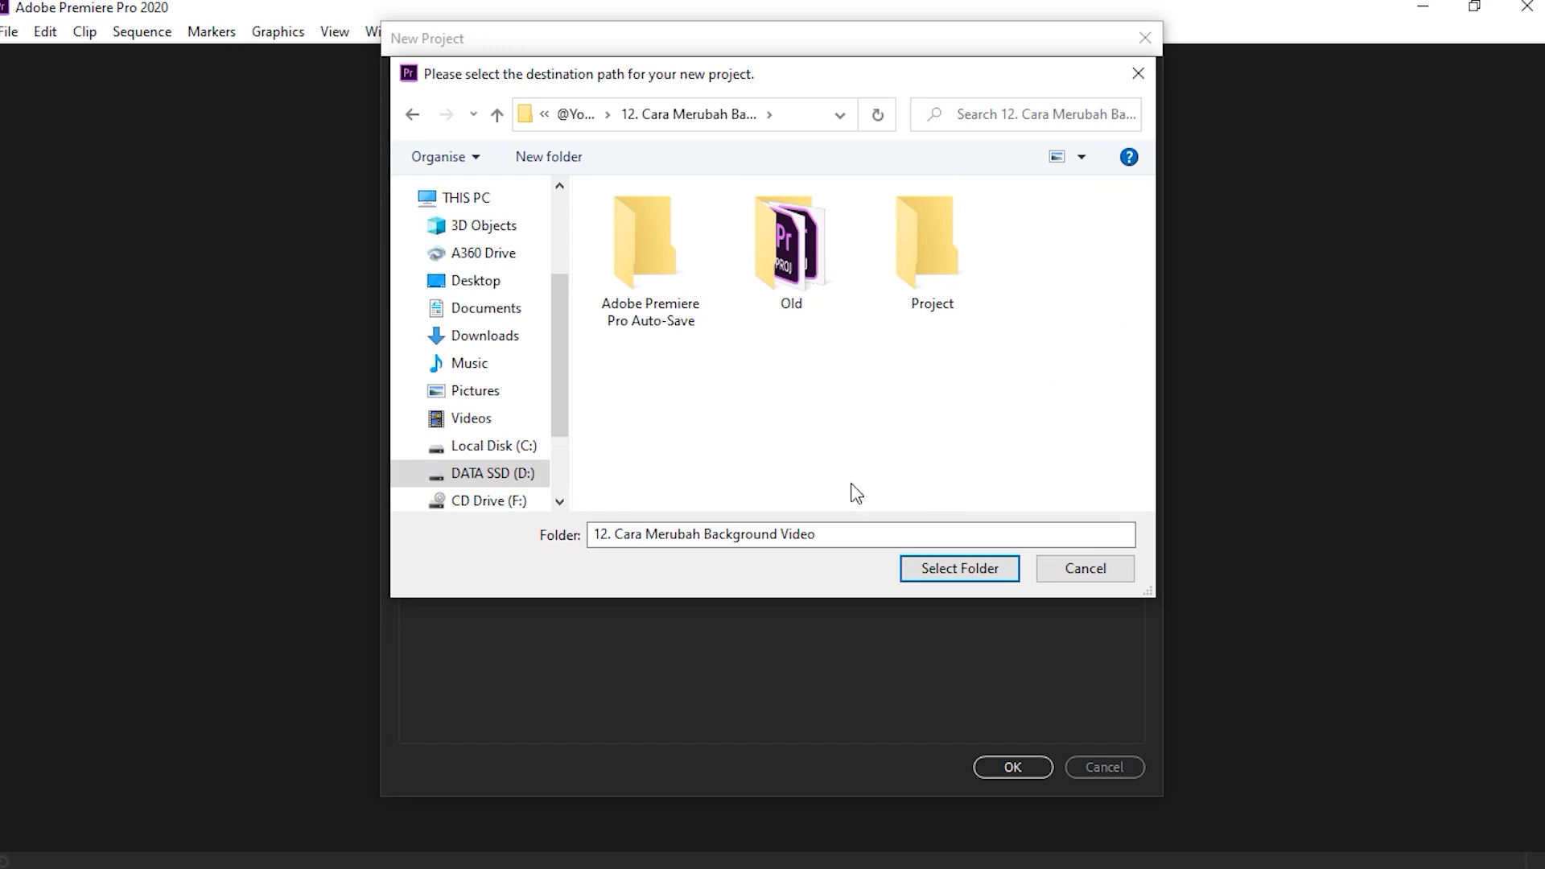
click(952, 565)
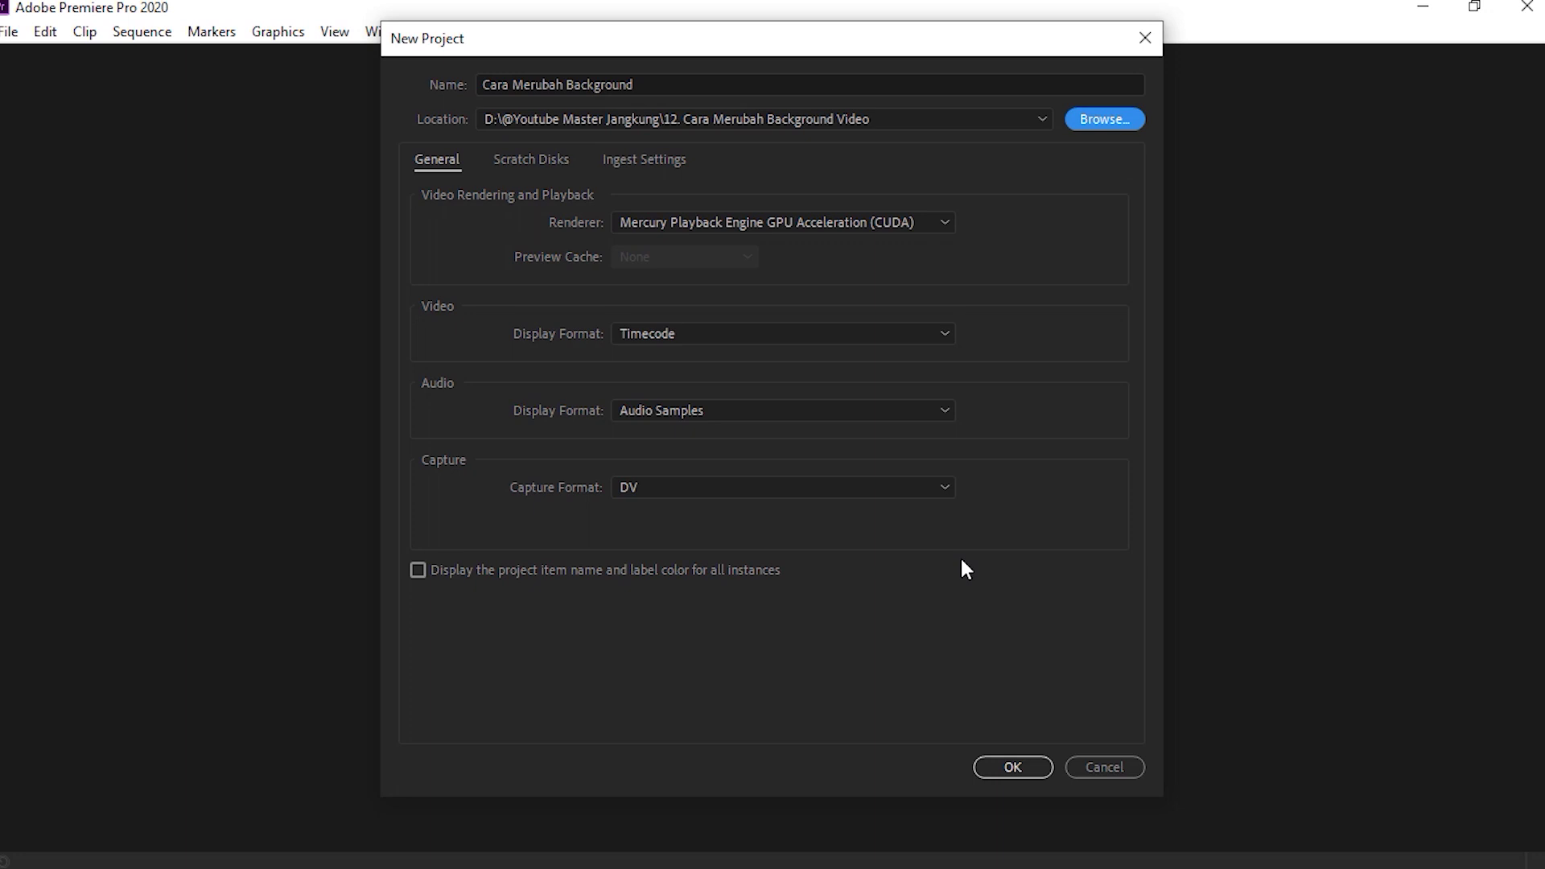
click(1012, 767)
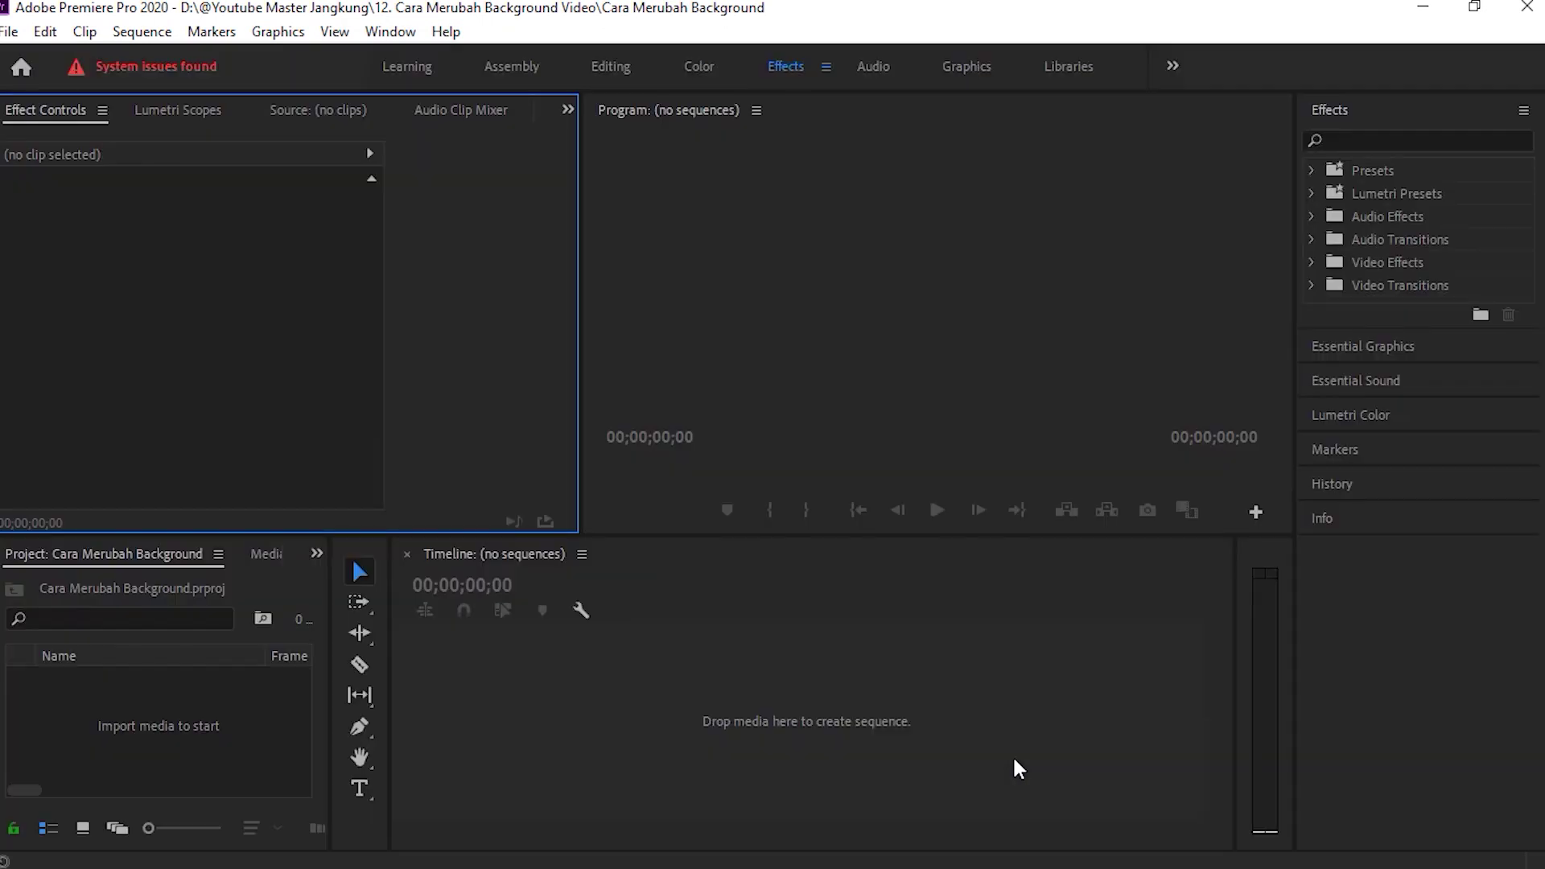
Drag Opening.mp4 from the project folder onto the empty timeline to create an Opening sequence.
key(super+e)
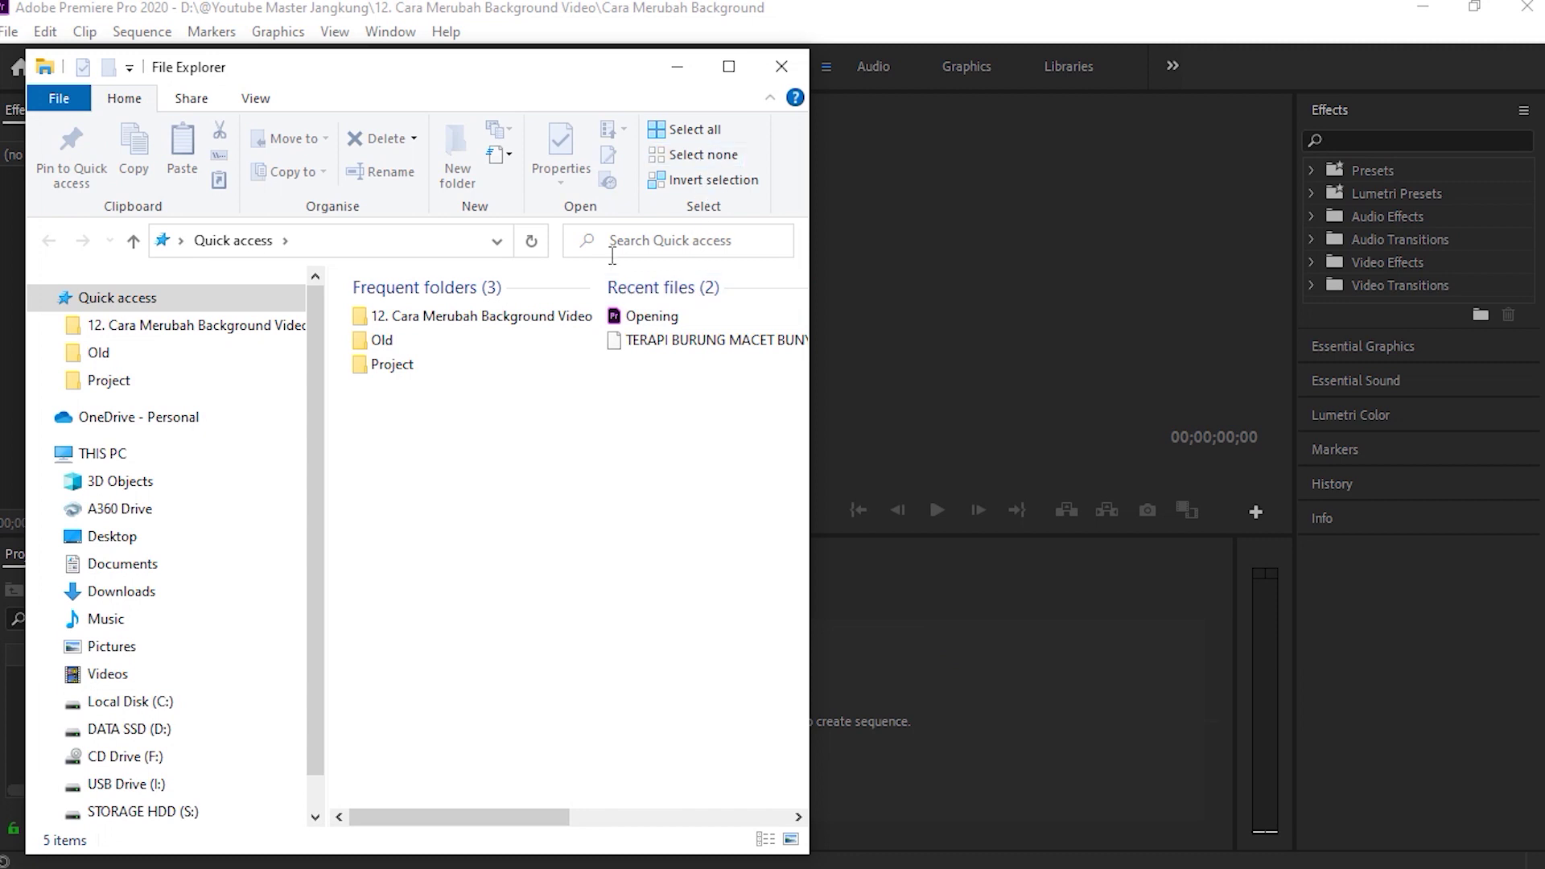
double_click(527, 318)
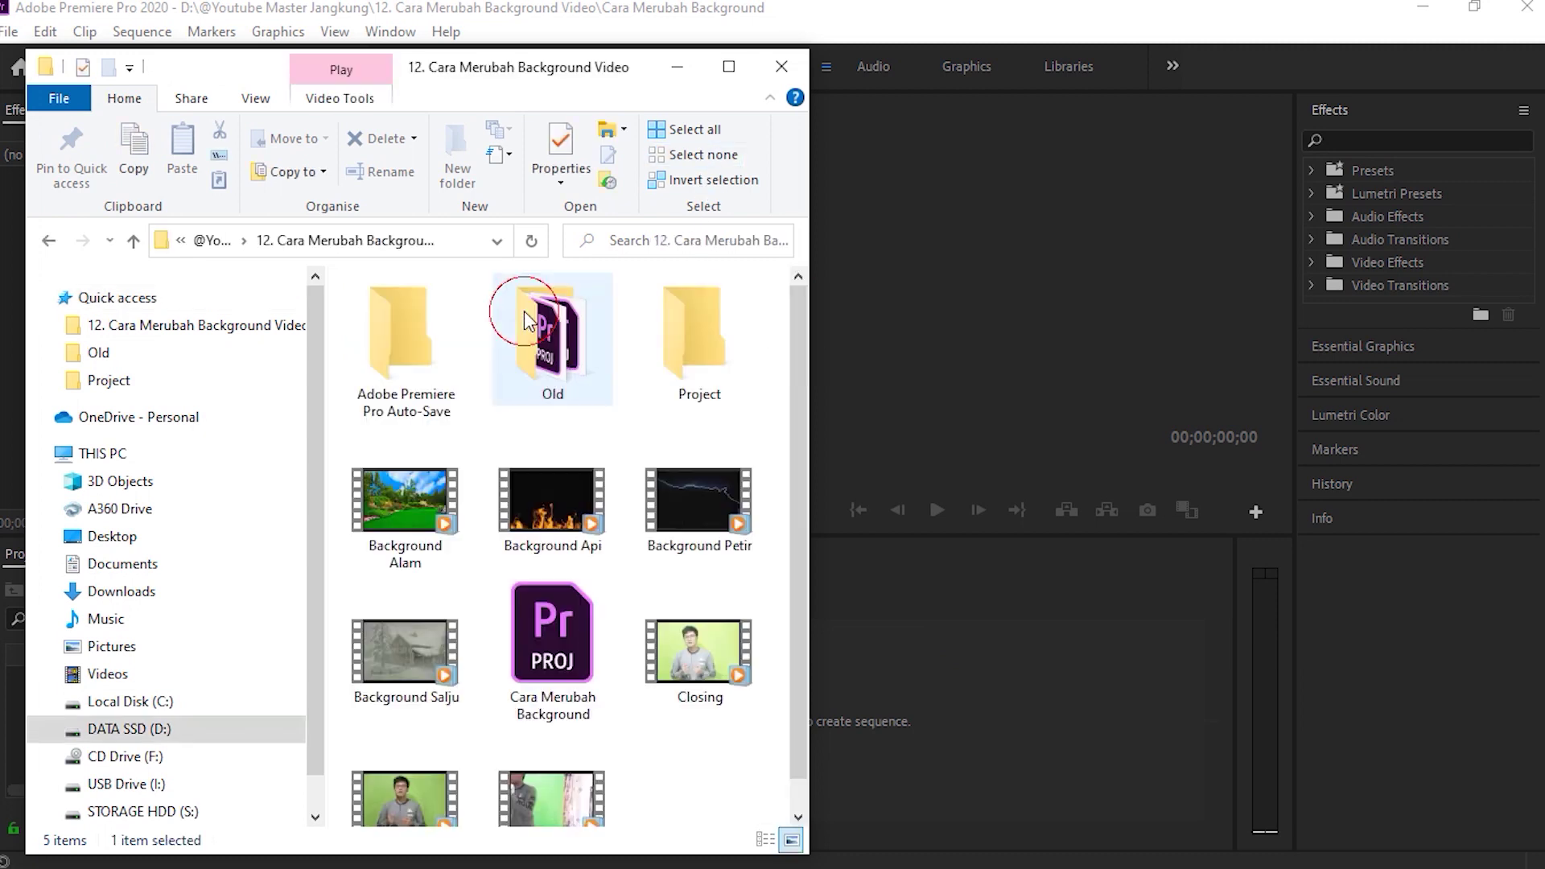
scroll(539, 354, down, 1)
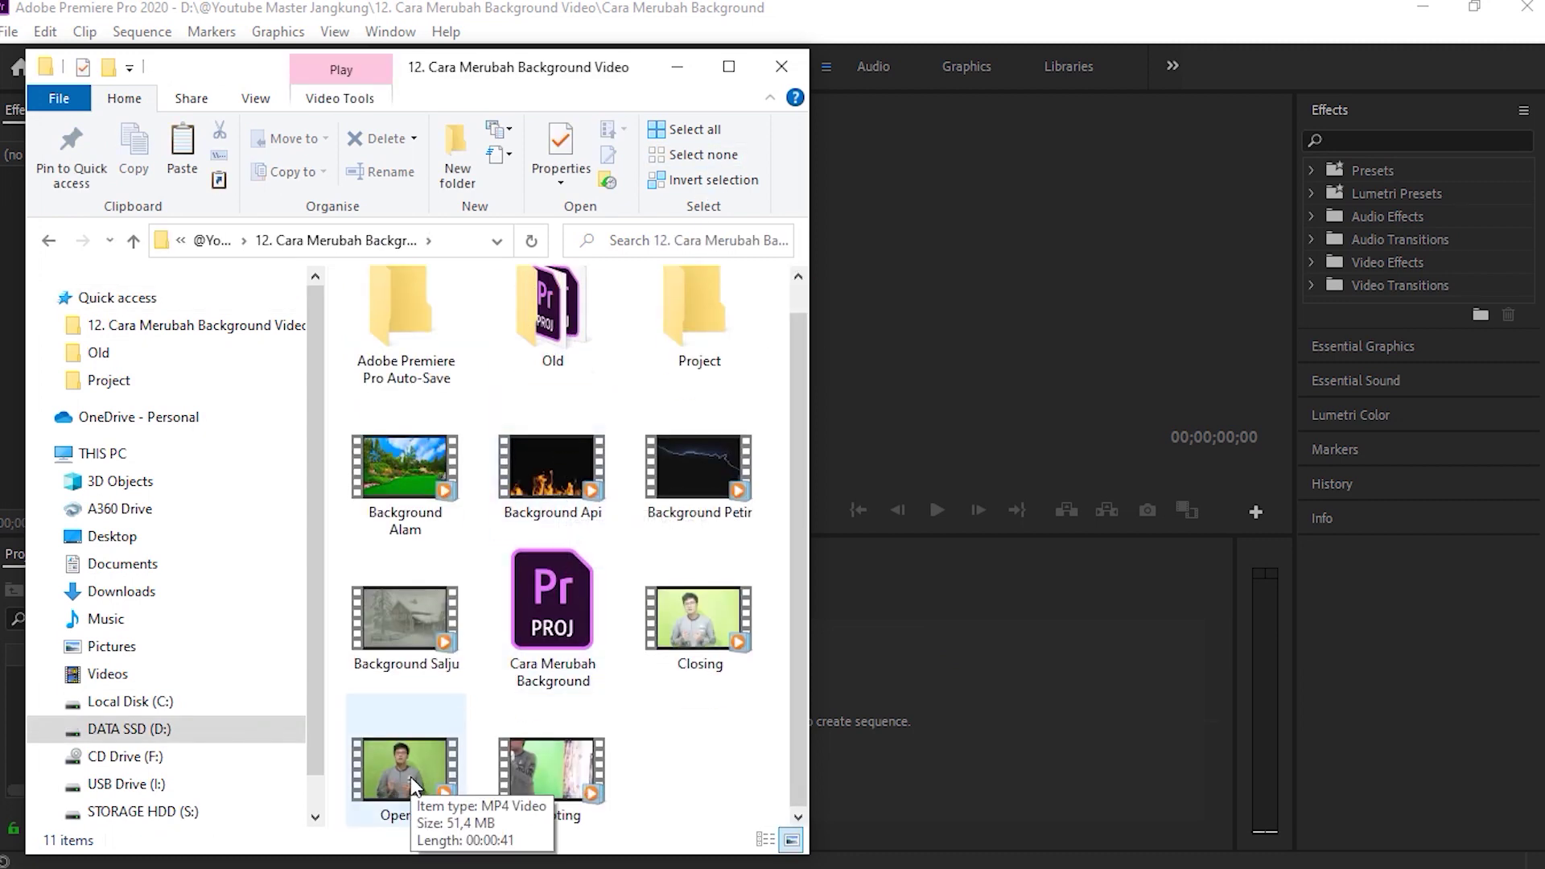
click(435, 768)
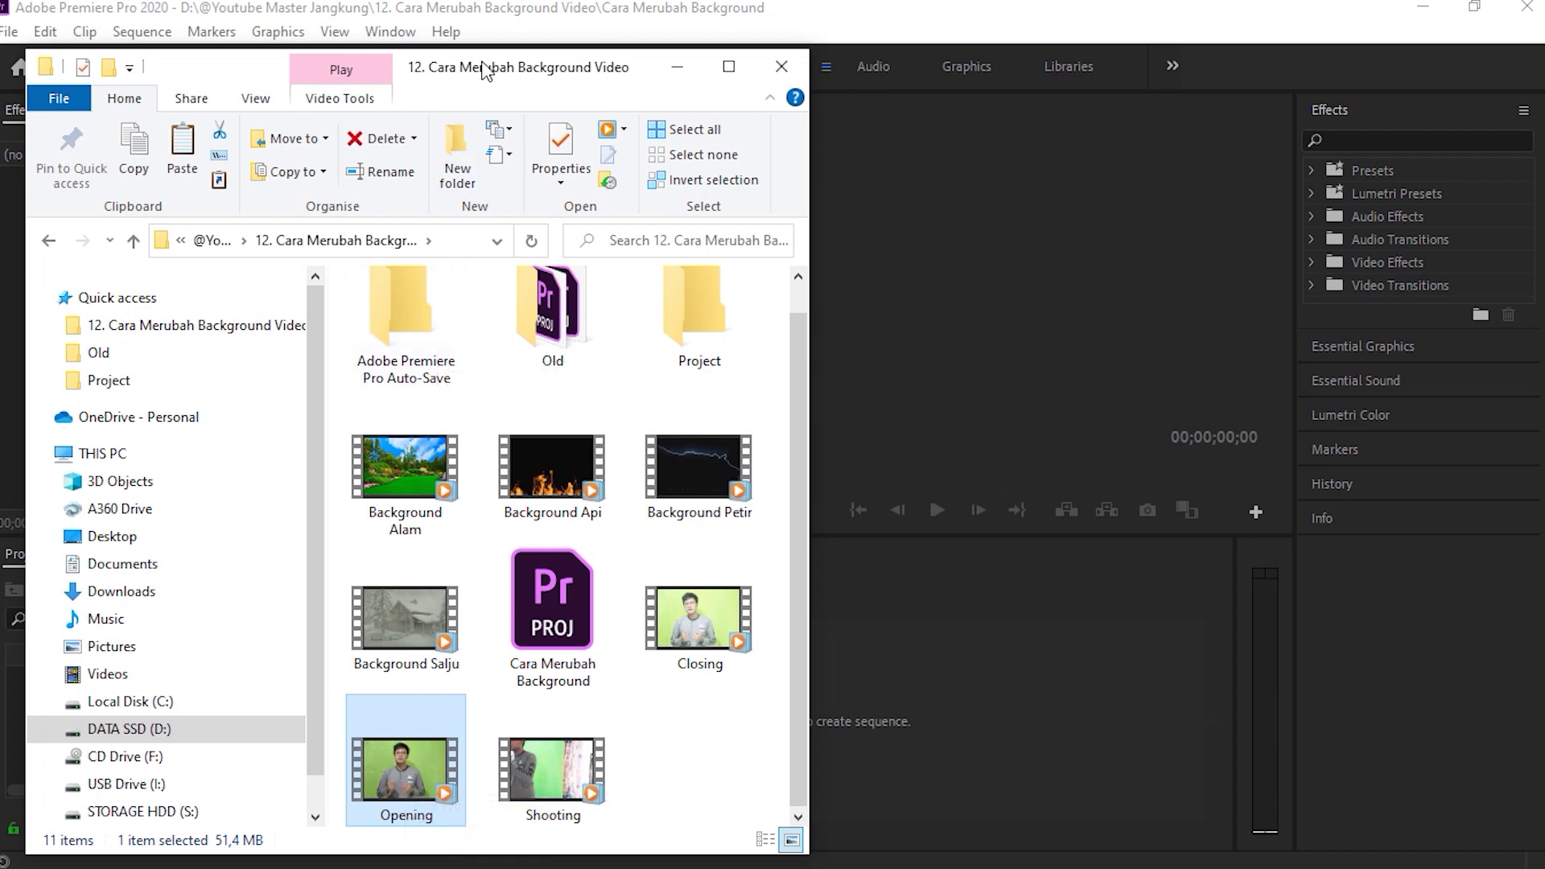
drag(483, 76, 1215, 62)
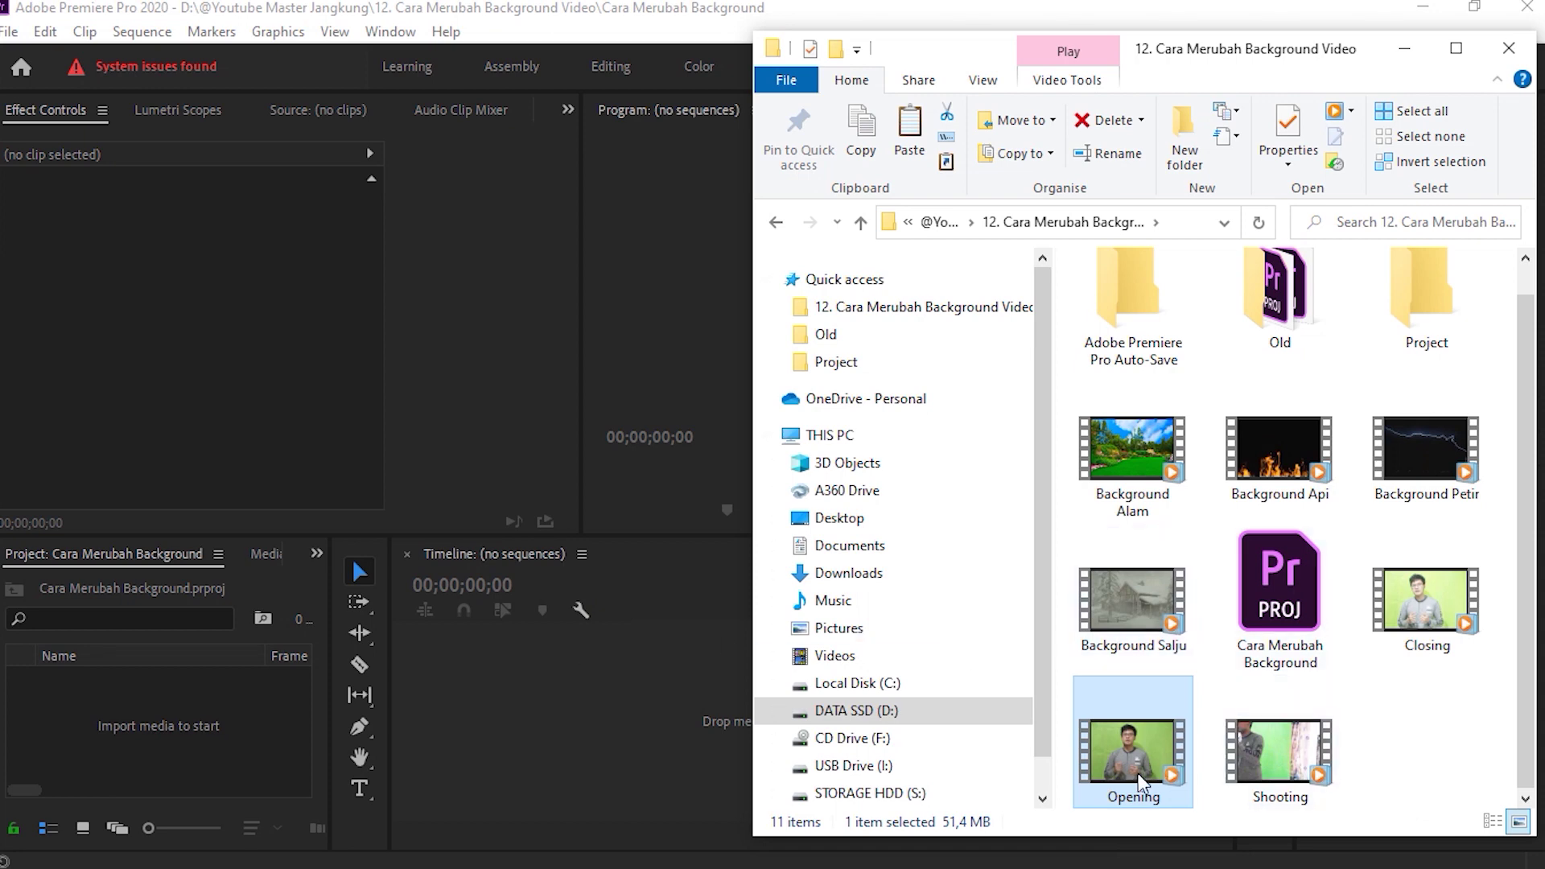
drag(1137, 765, 572, 758)
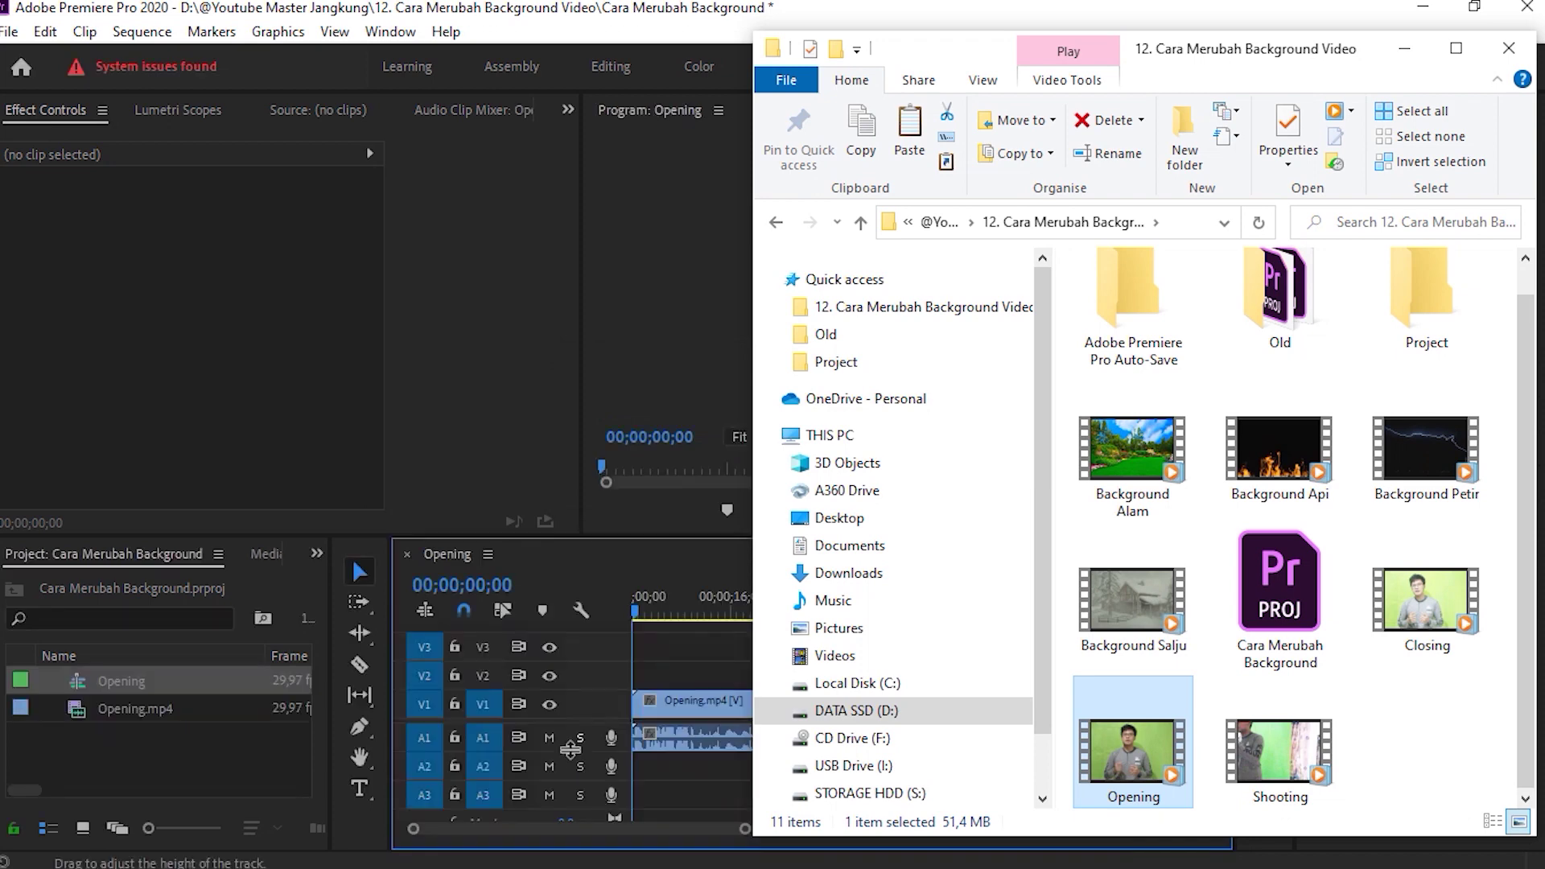
click(1404, 53)
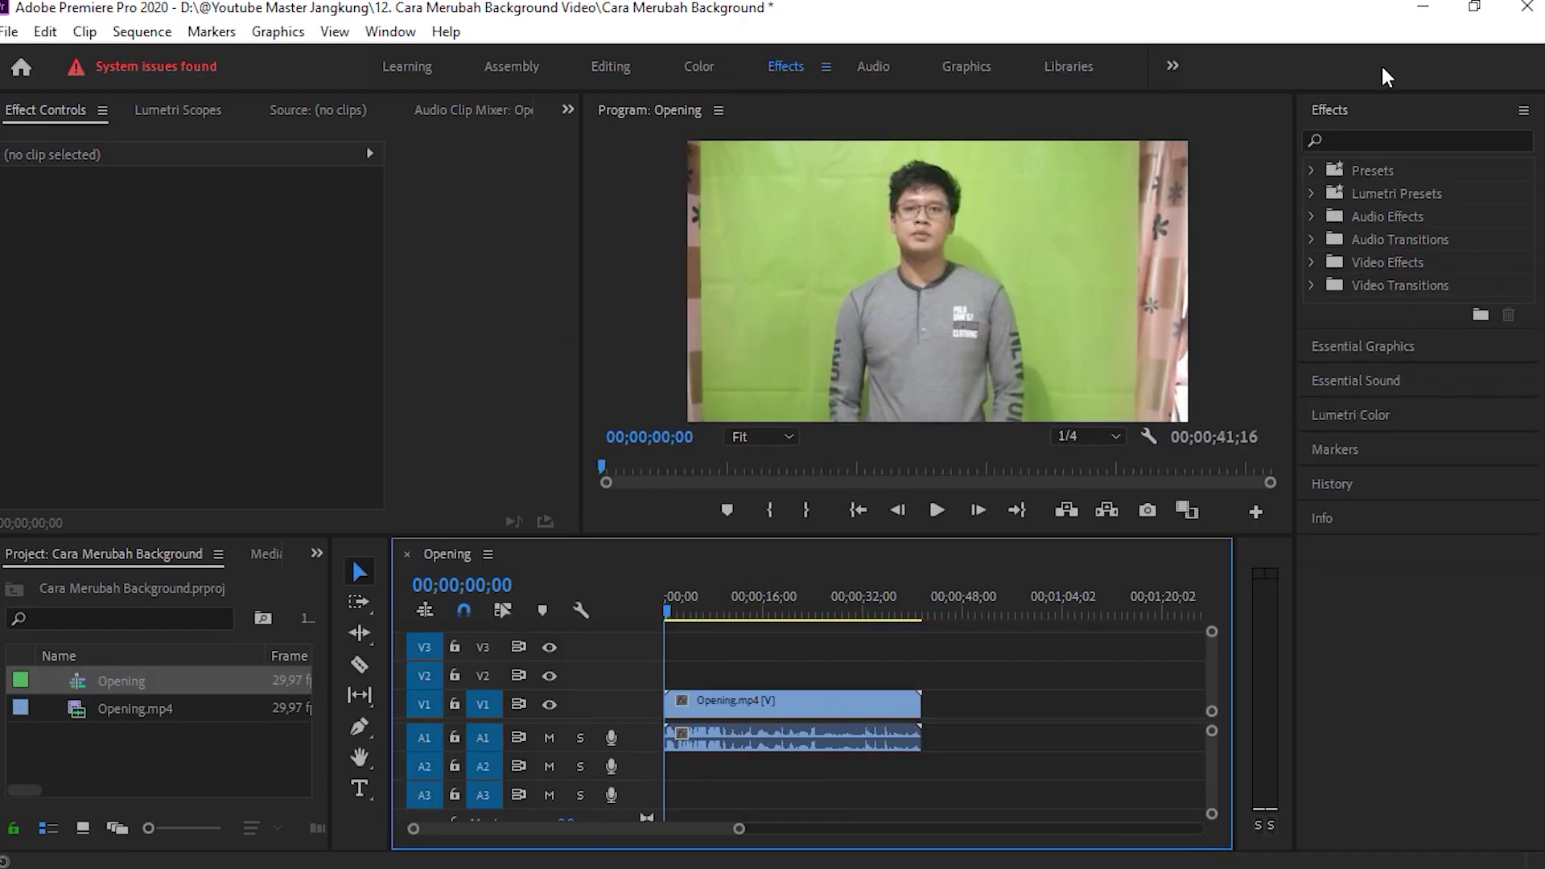
Move the Opening clip up to track V2 and play it back to preview.
click(845, 711)
mouse_move(845, 719)
mouse_down()
mouse_move(839, 692)
mouse_move(838, 768)
mouse_up()
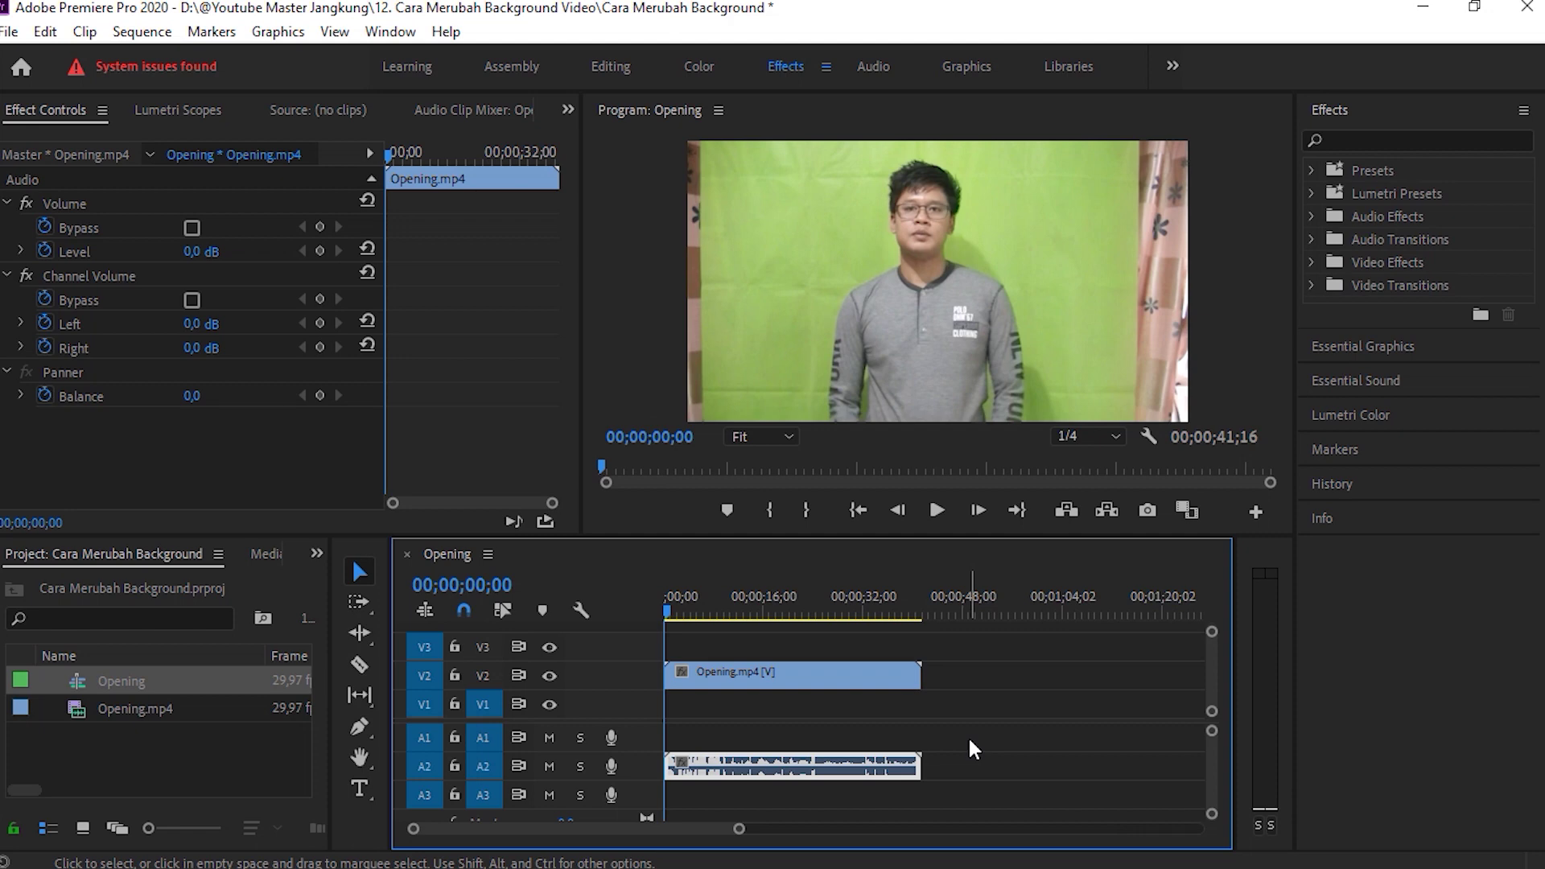
key(space)
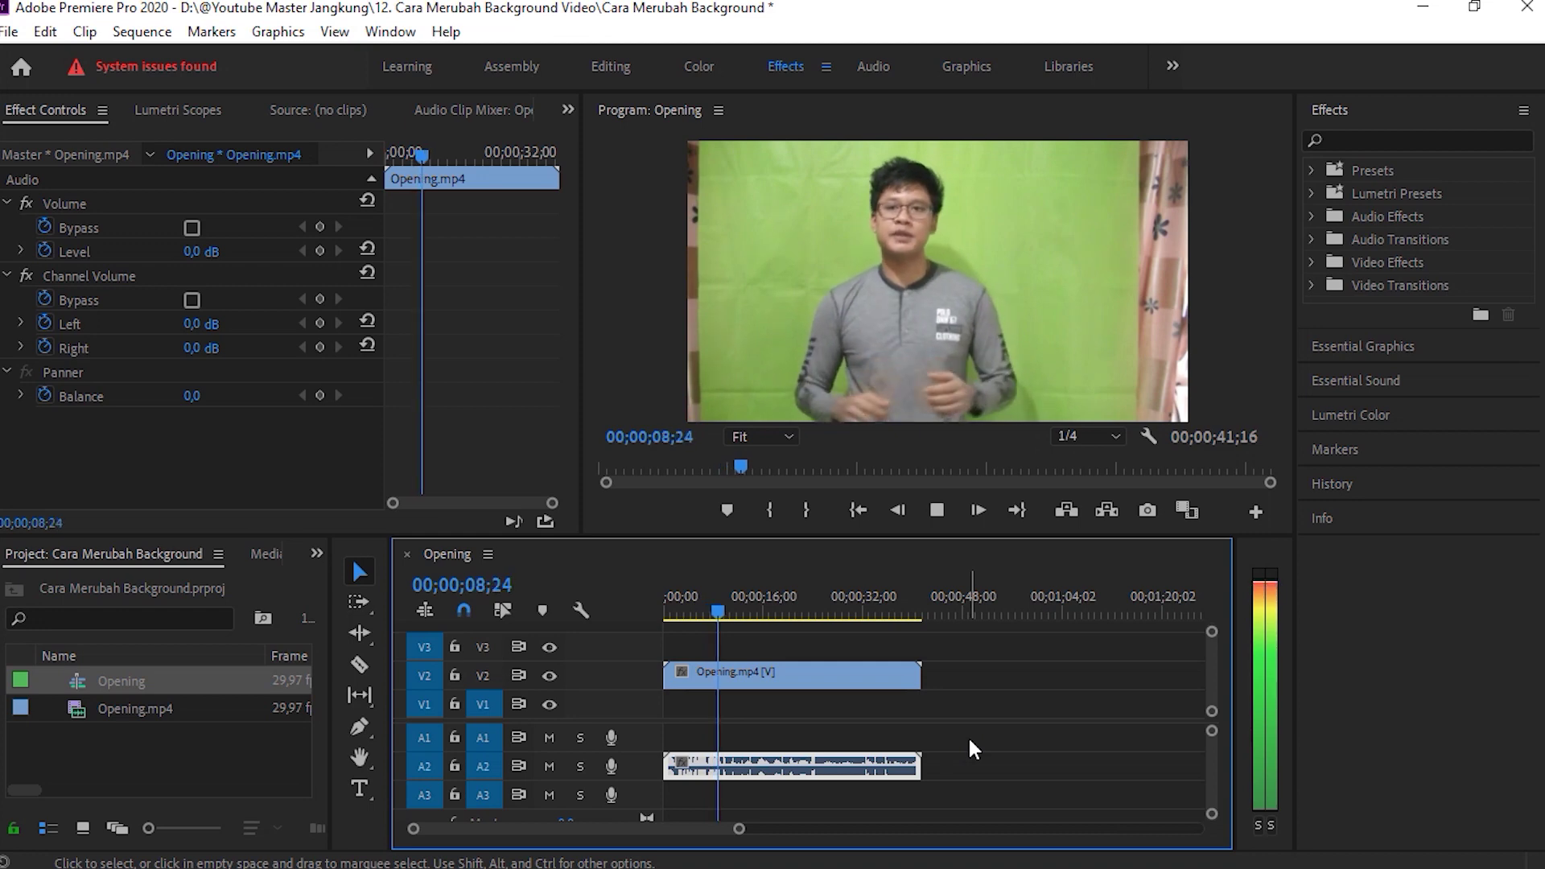
key(space)
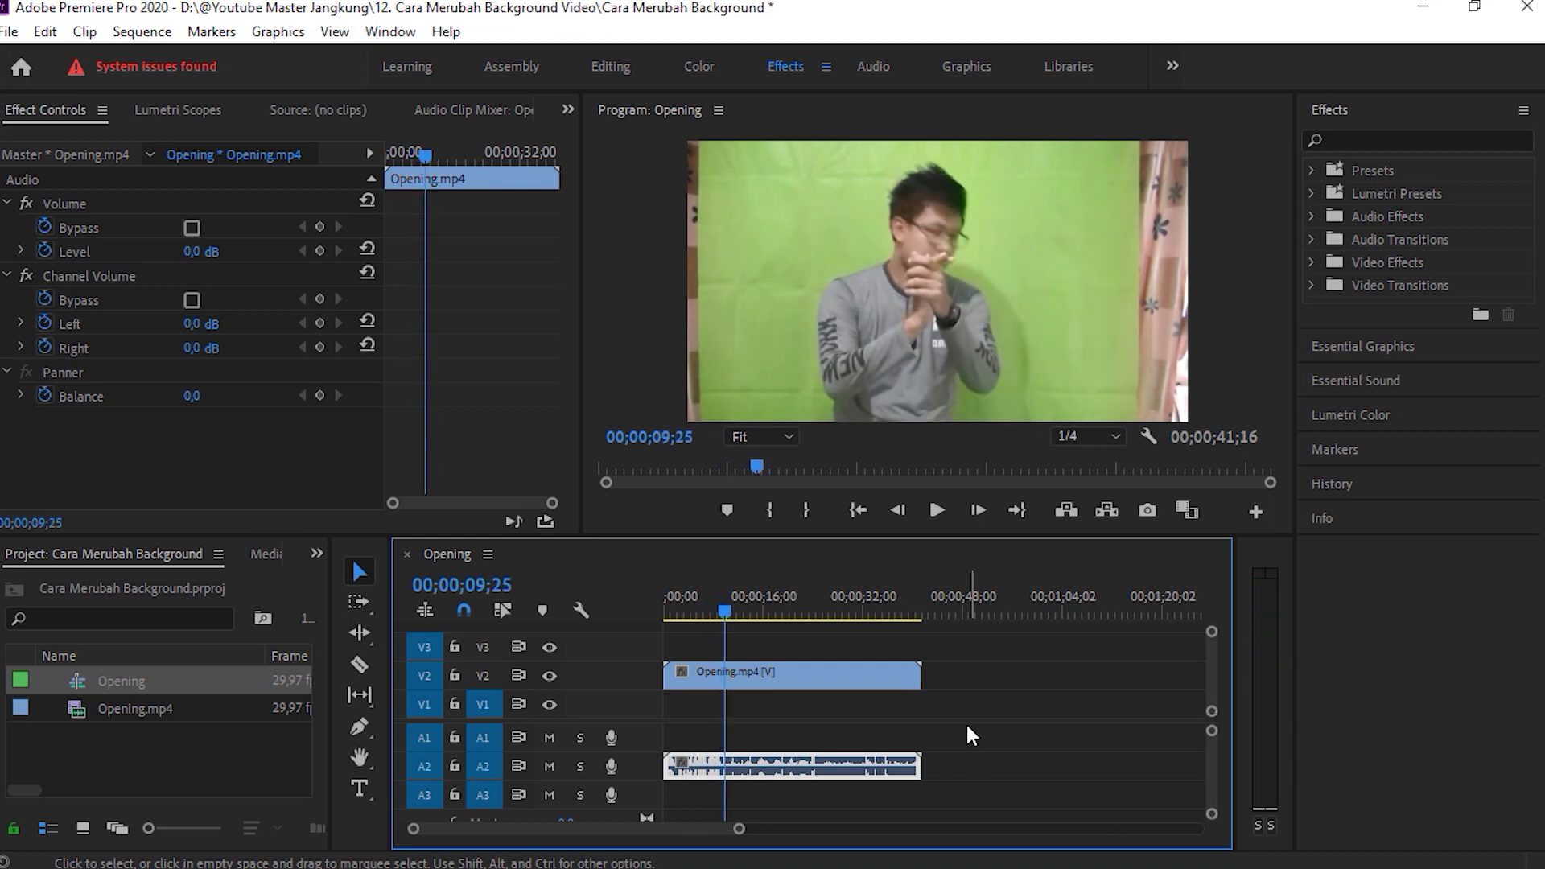
Step frame by frame to park the playhead at 00;00;09;21.
click(898, 510)
click(898, 510)
click(899, 511)
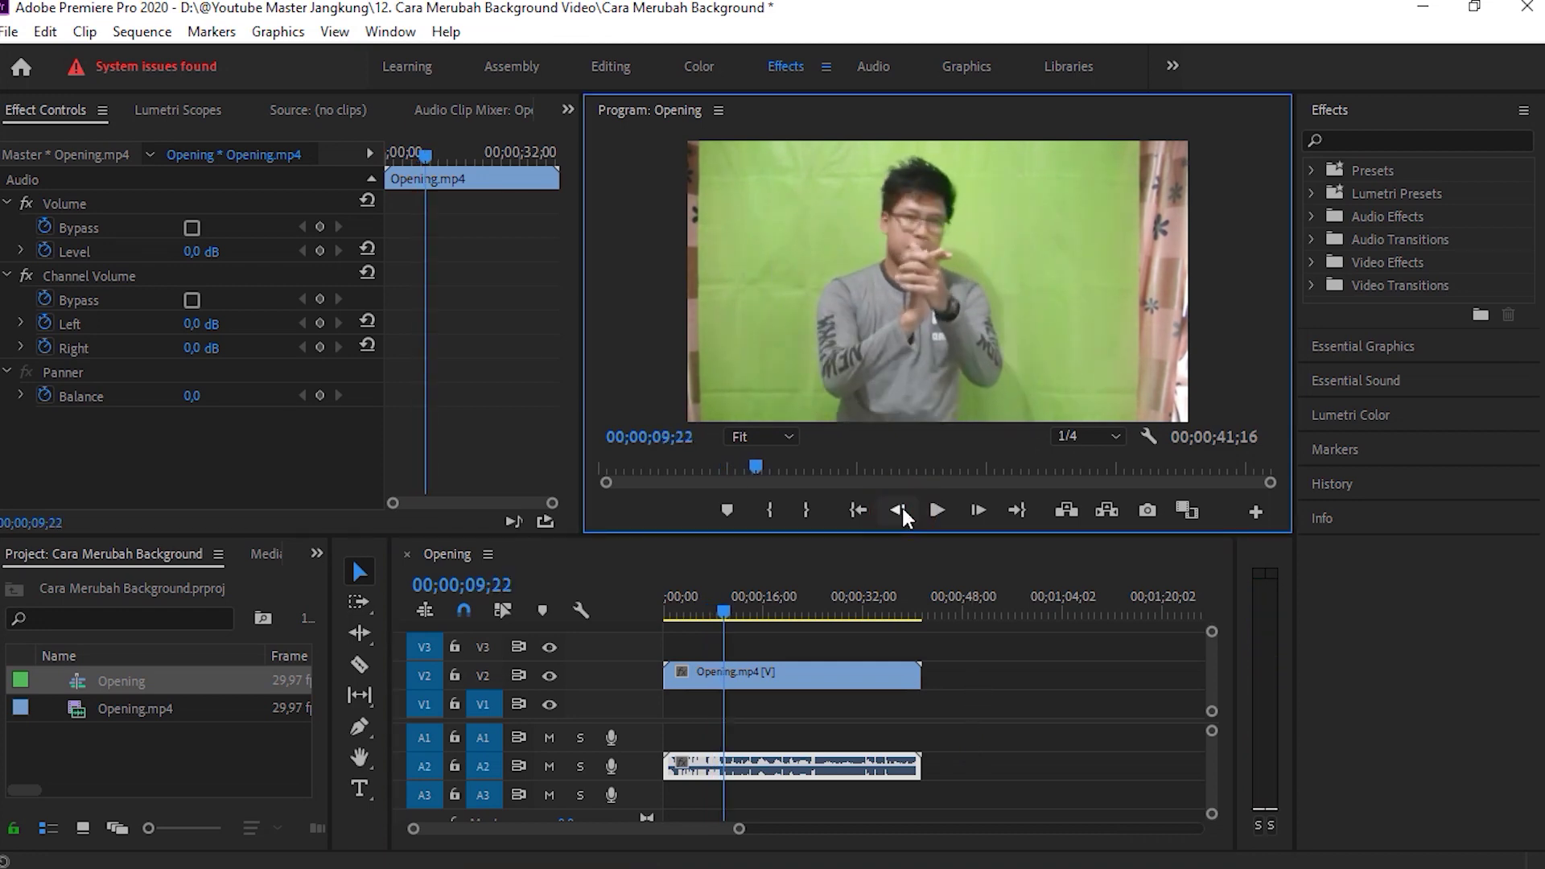
click(898, 510)
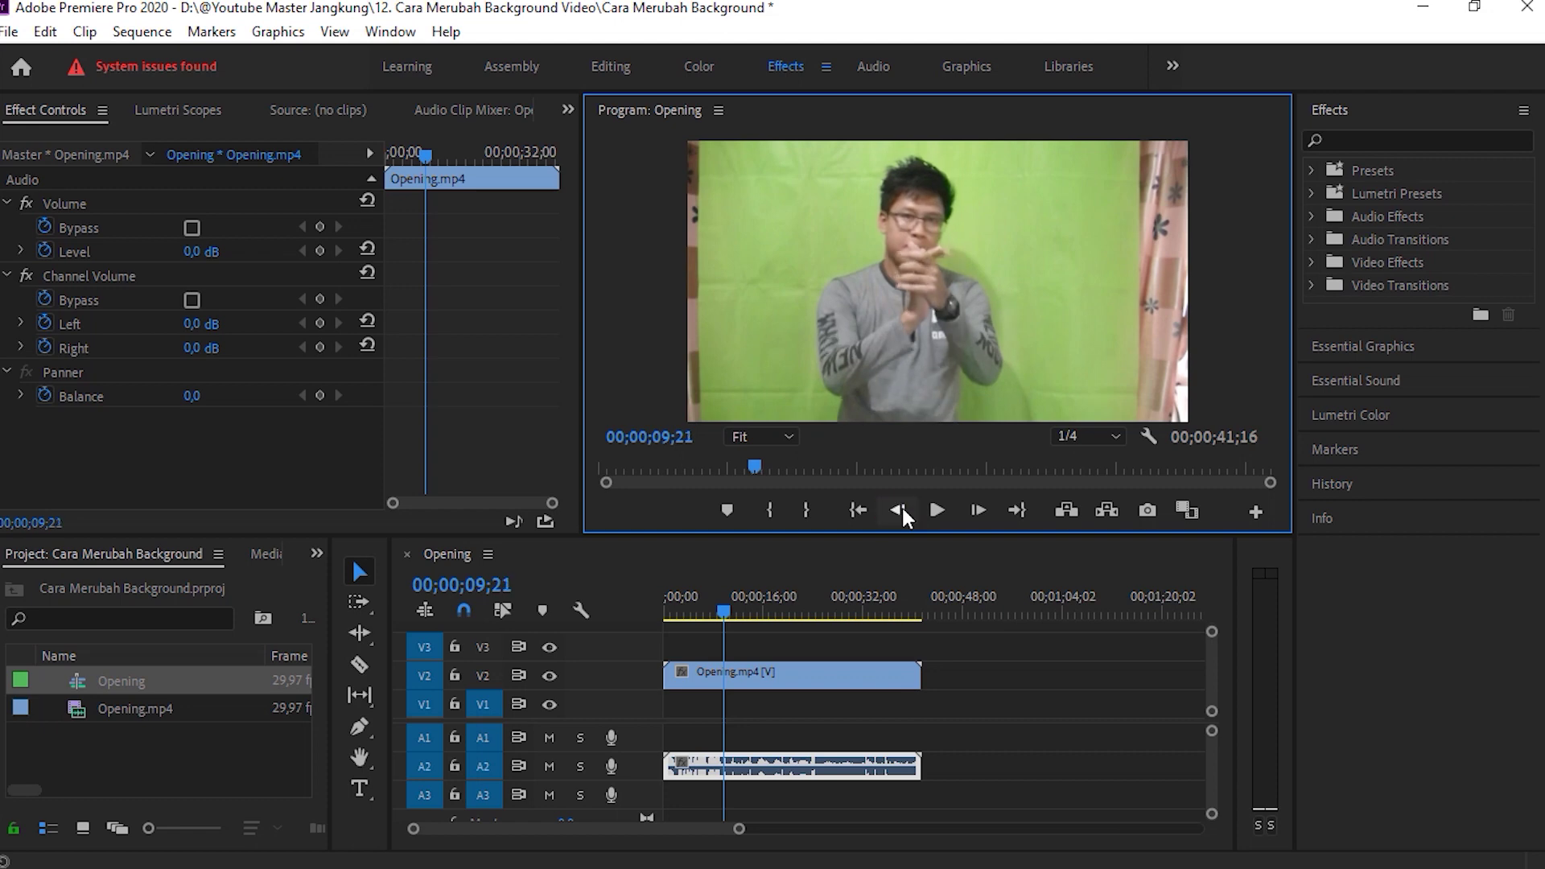
click(899, 511)
click(900, 511)
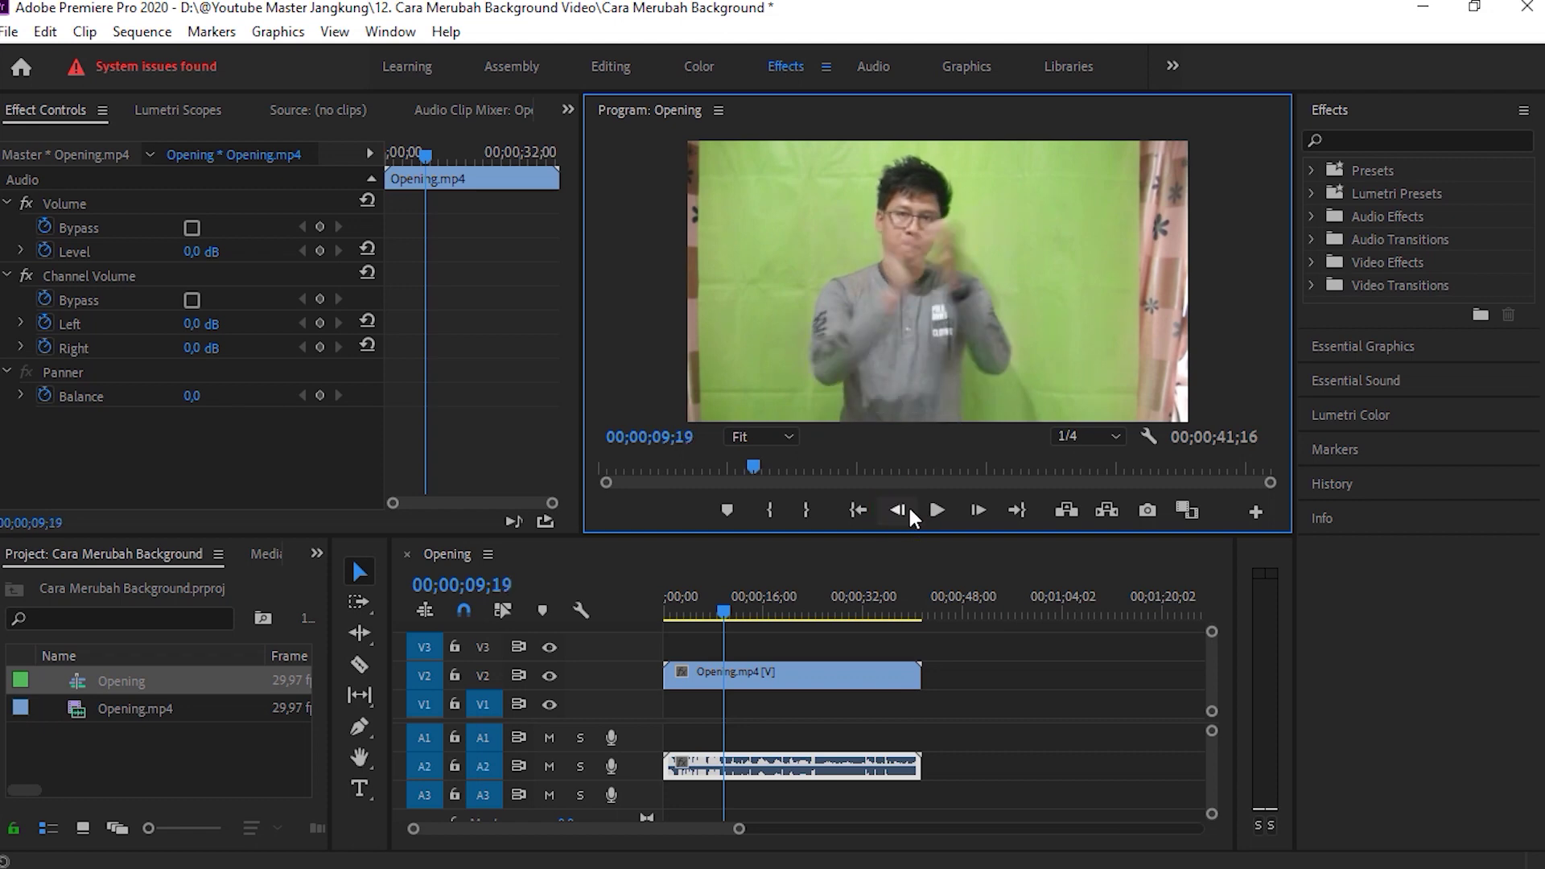
click(977, 512)
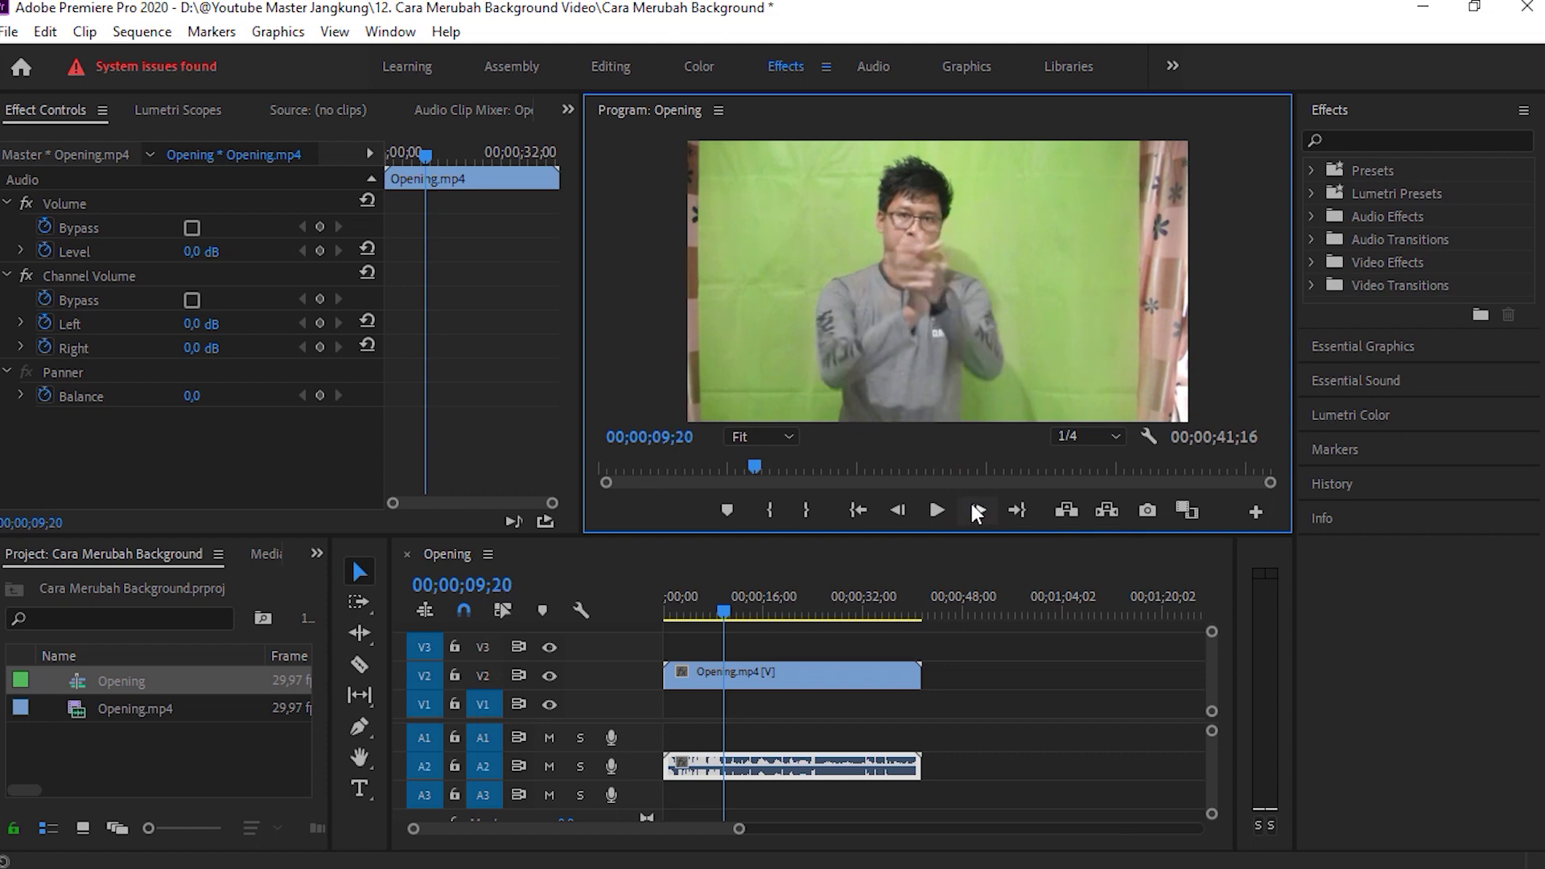
click(977, 512)
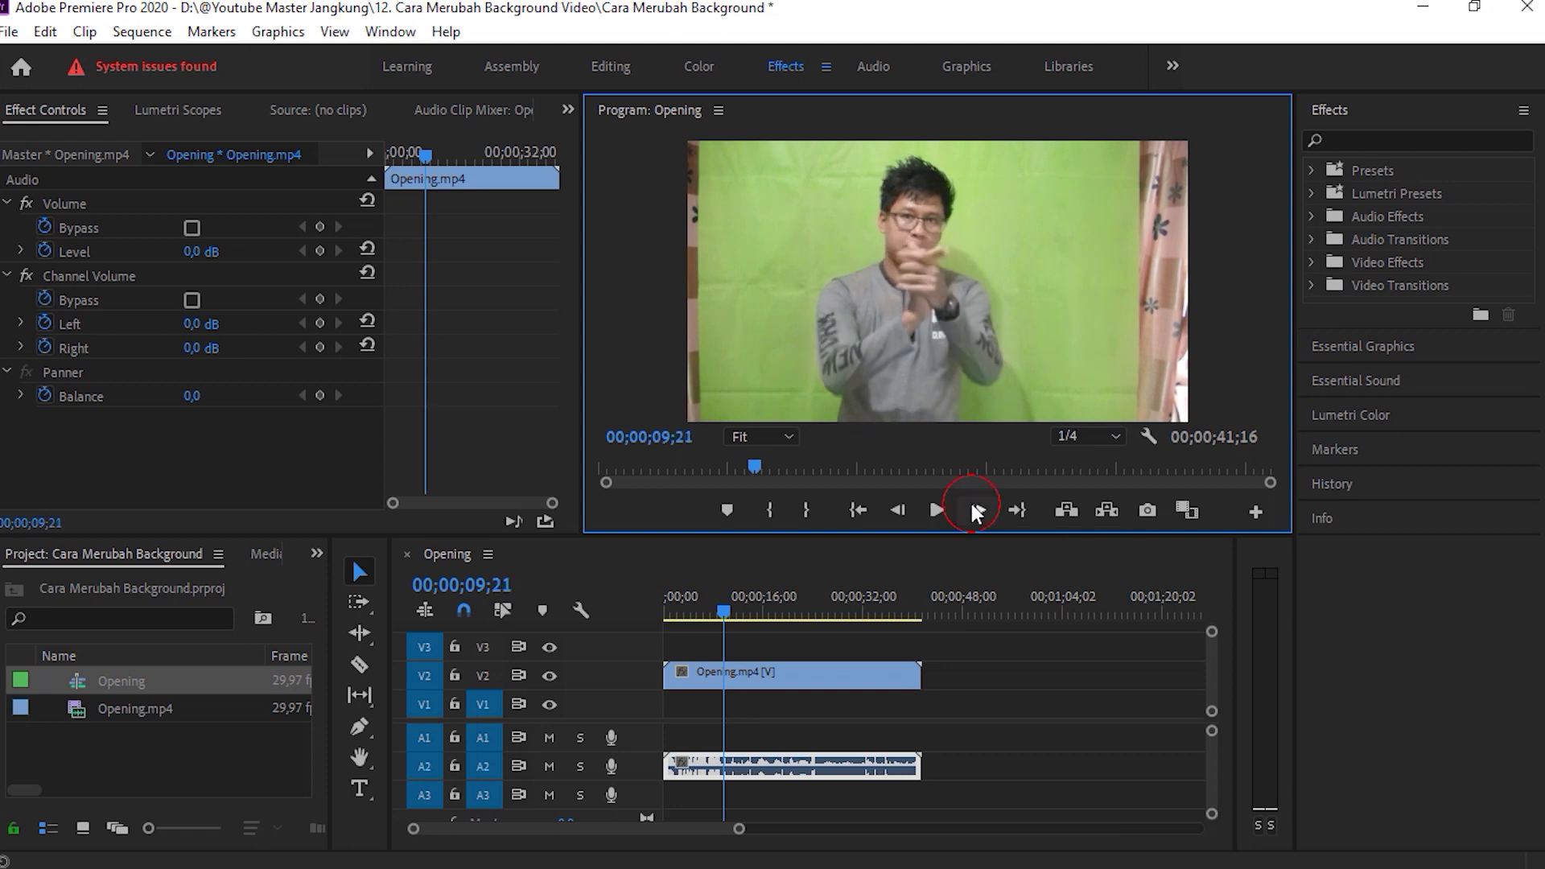
click(898, 510)
click(901, 515)
click(978, 515)
click(978, 515)
click(801, 853)
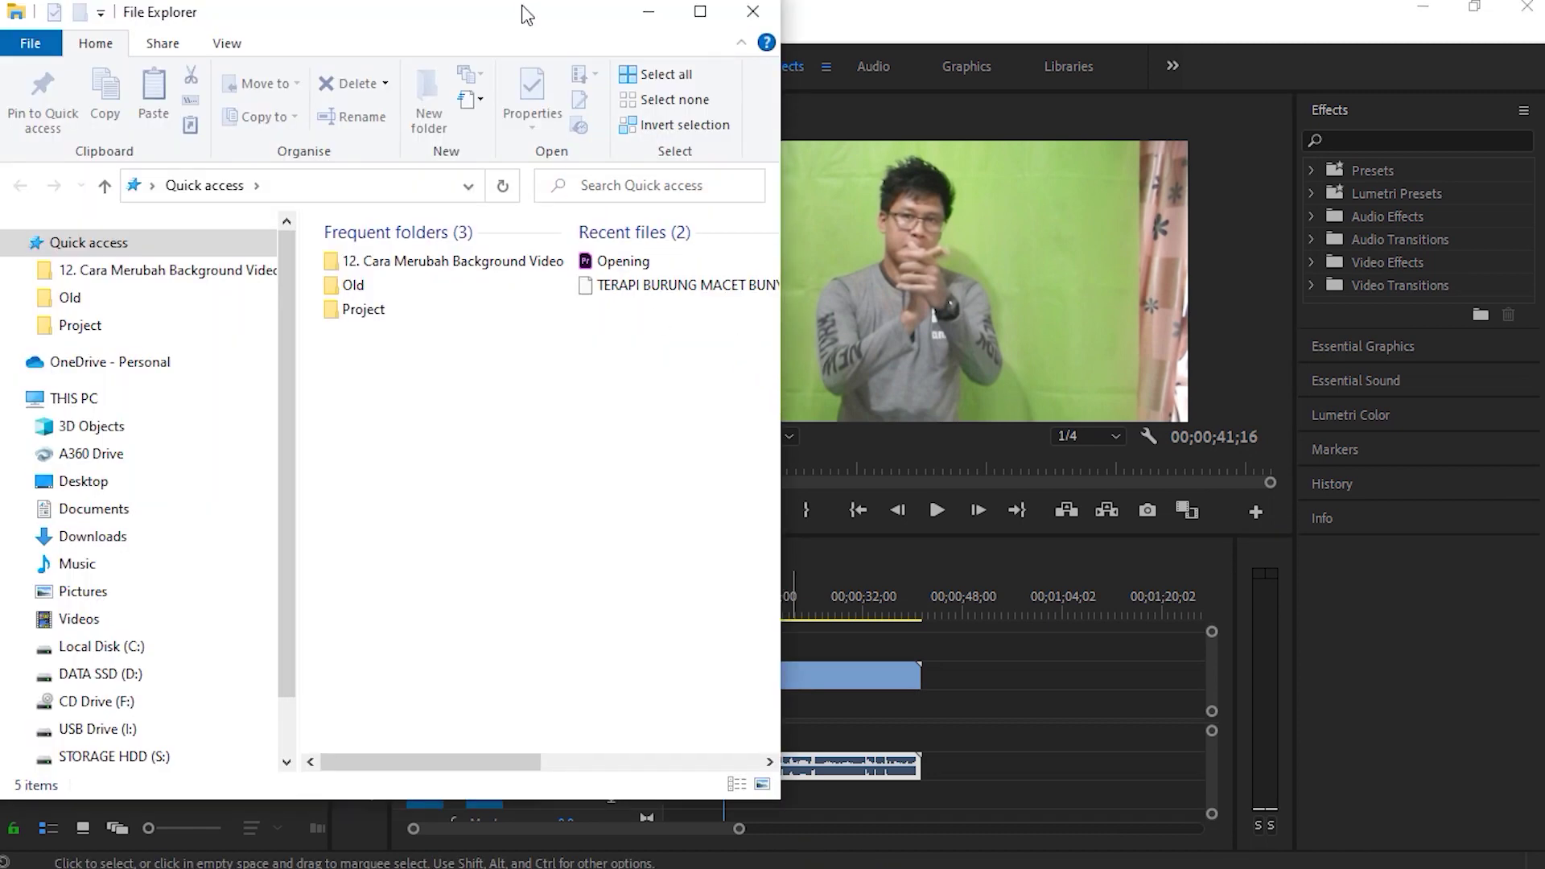
Drop Background Petir from the project folder onto the timeline at the playhead.
drag(520, 20, 392, 90)
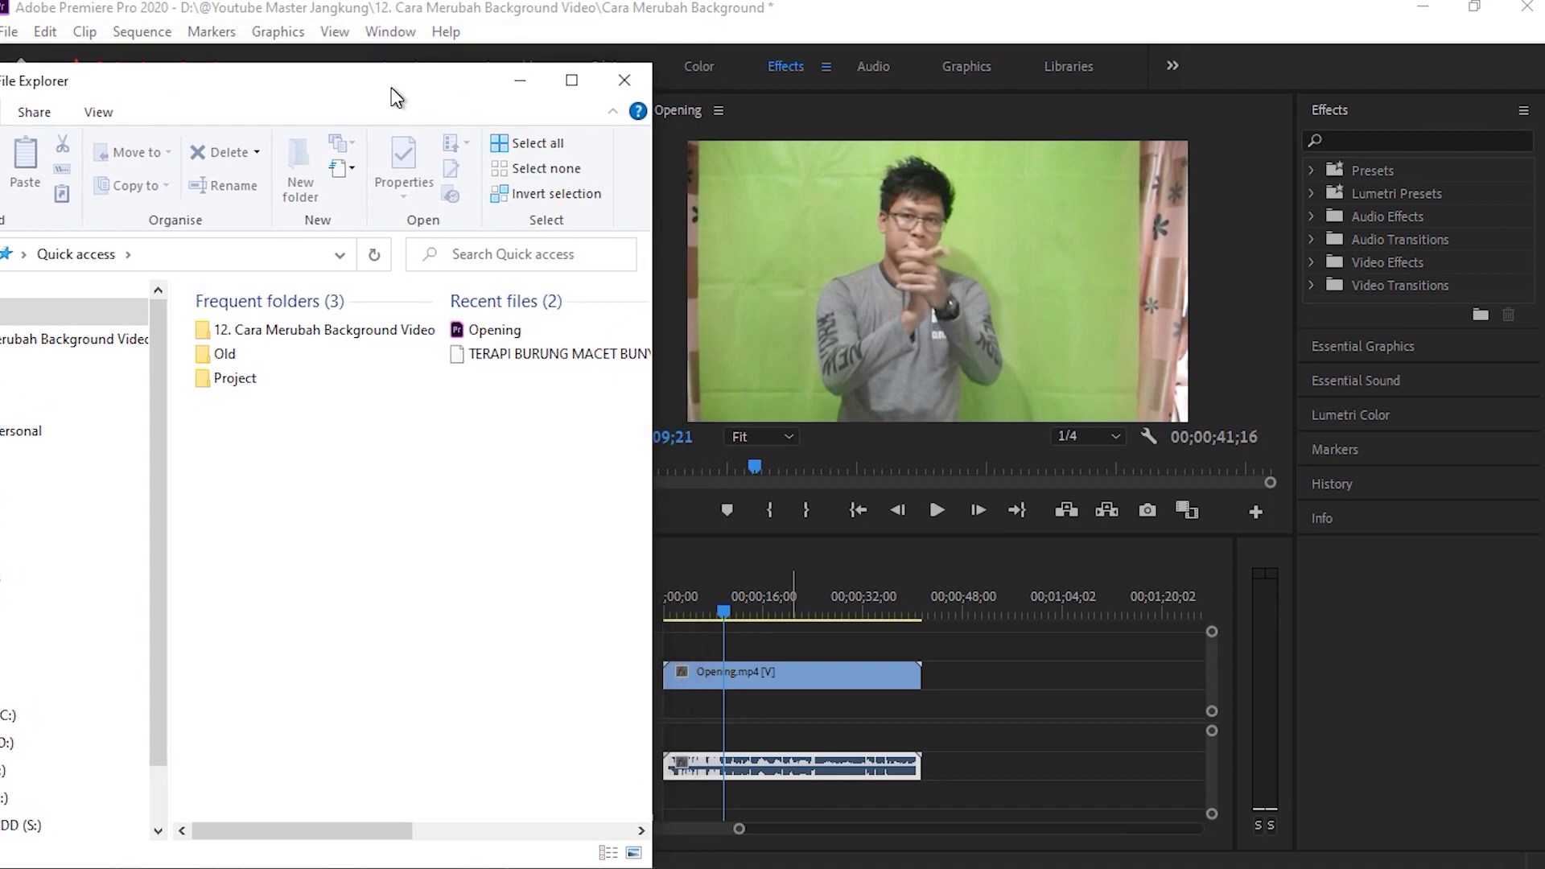
drag(397, 98, 439, 71)
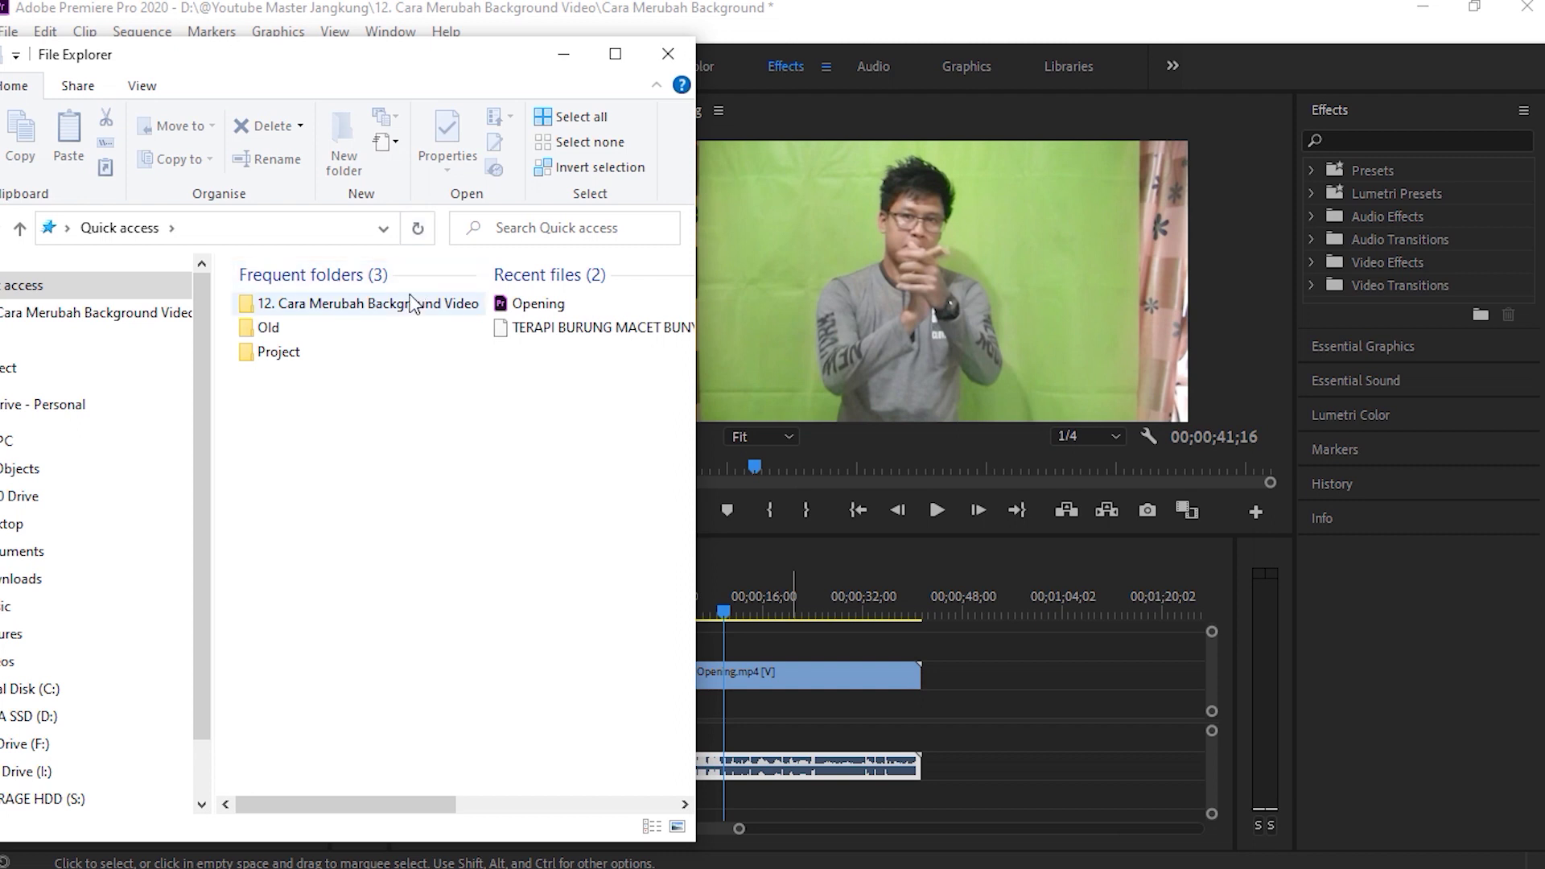
double_click(408, 304)
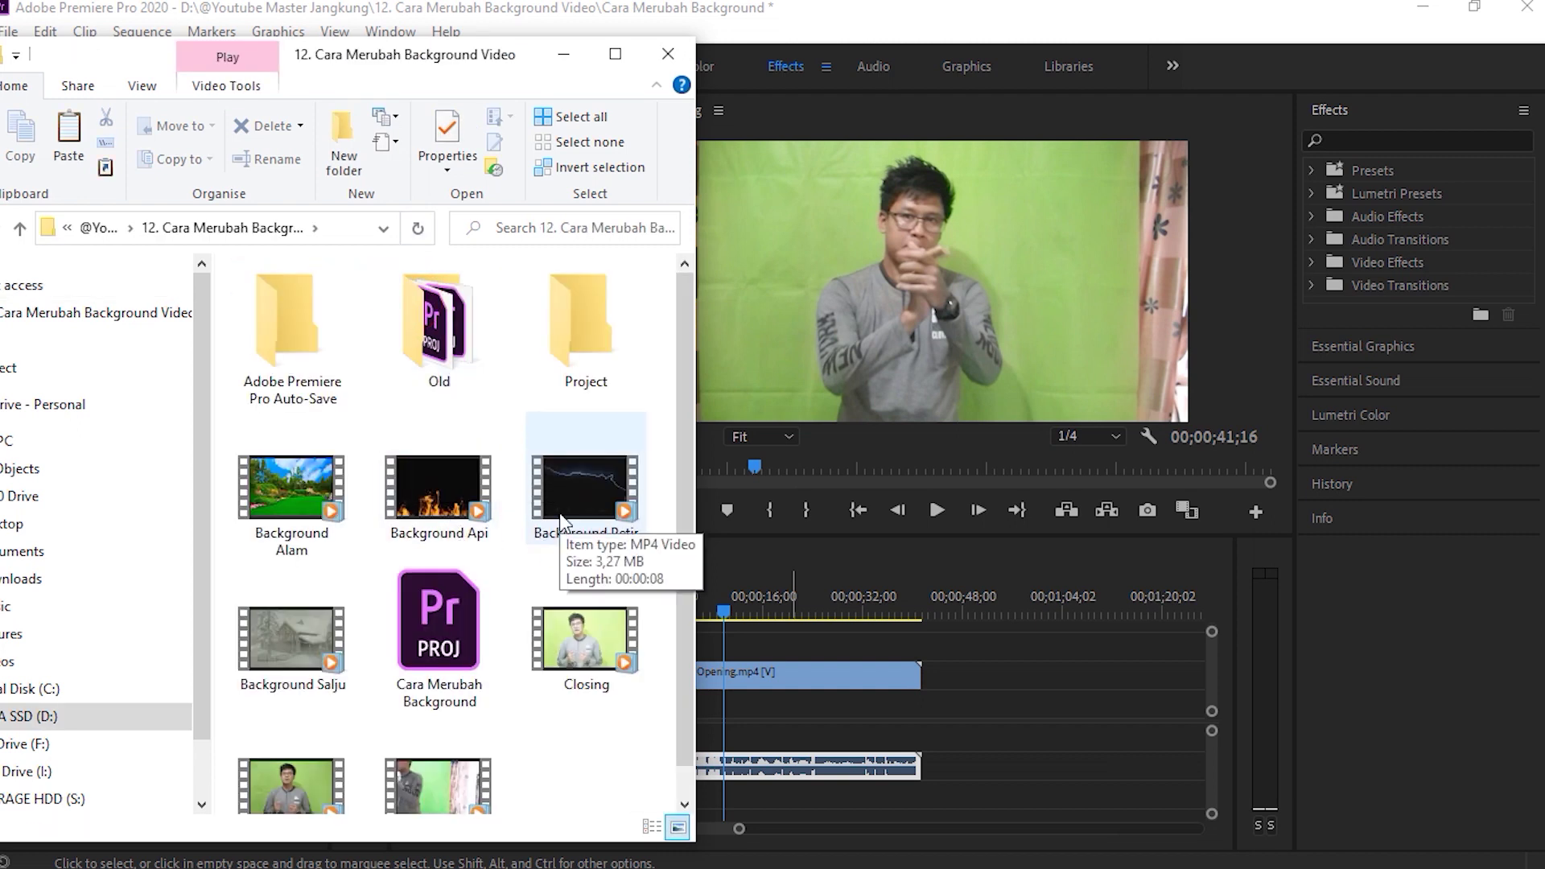
click(564, 489)
drag(567, 485, 716, 712)
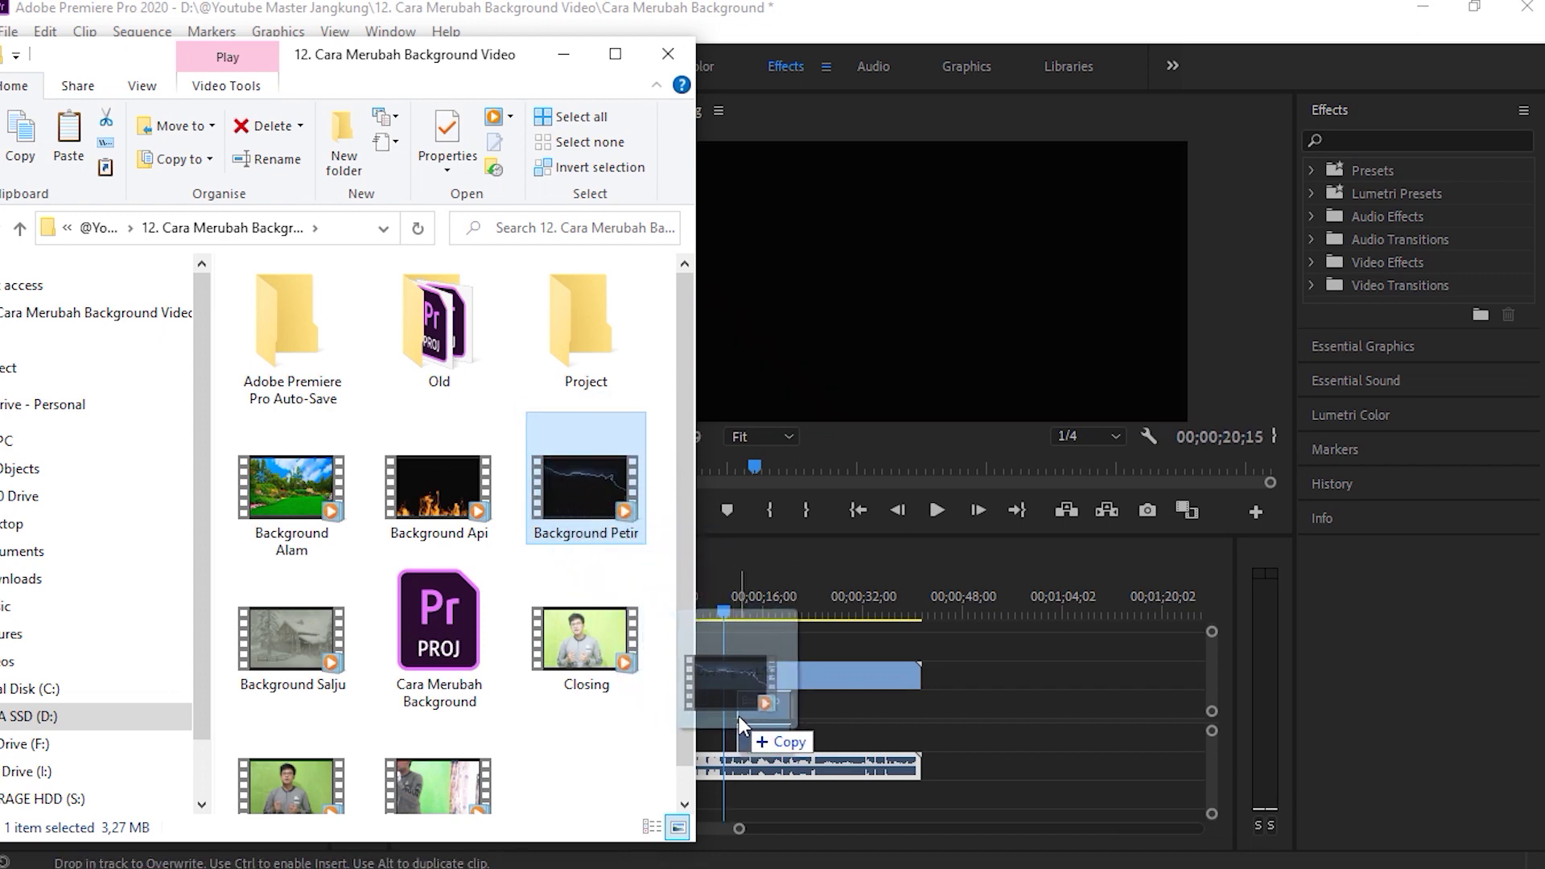
drag(716, 711, 734, 709)
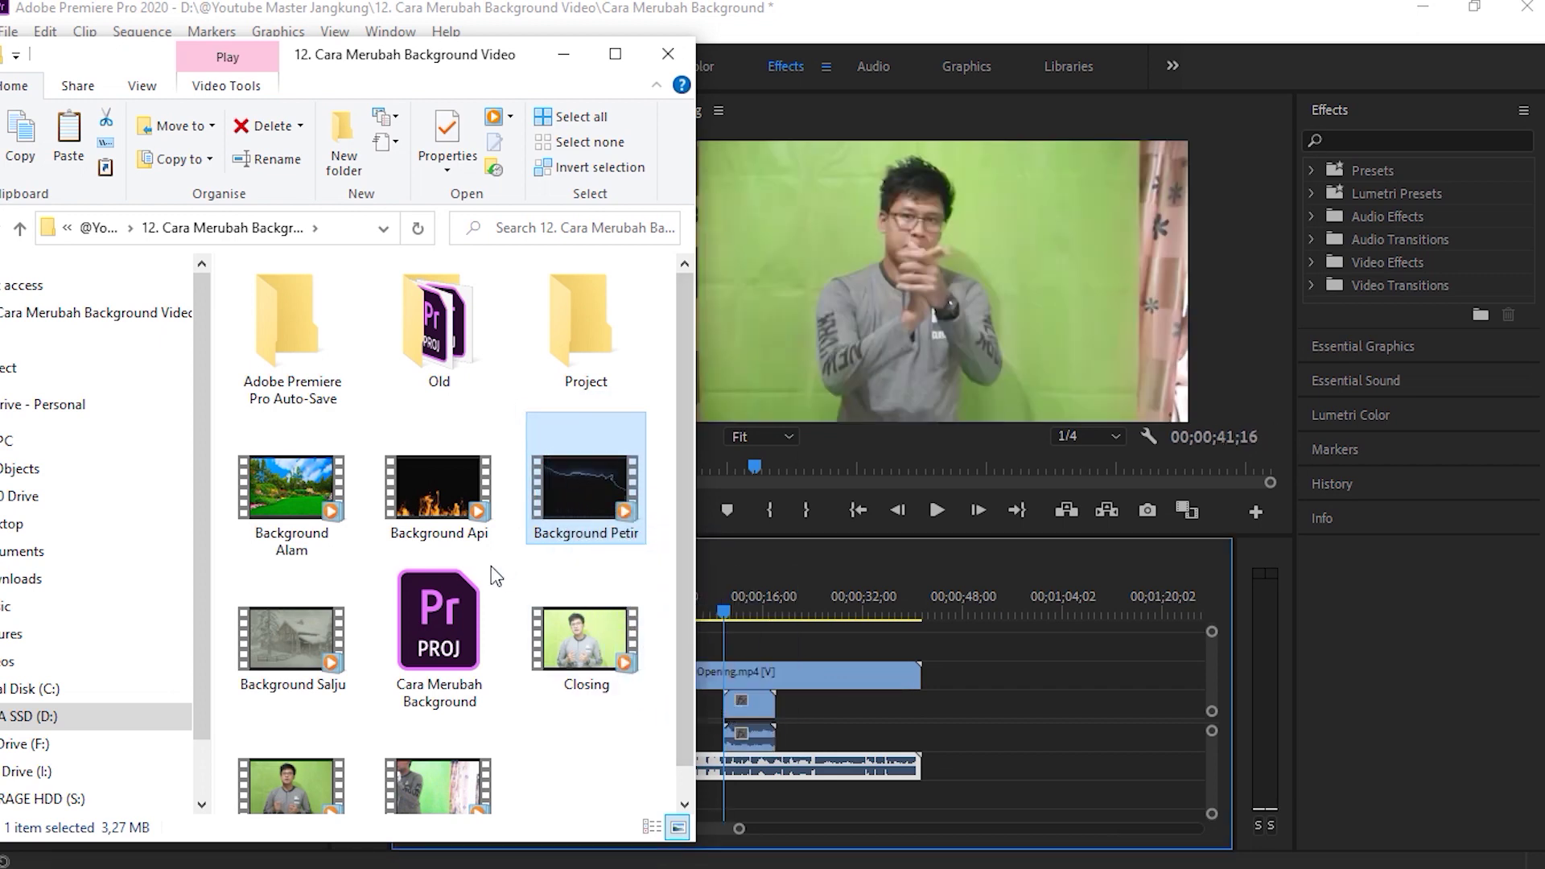
Add Background Api and Background Alam after it and preview the new backgrounds.
click(448, 499)
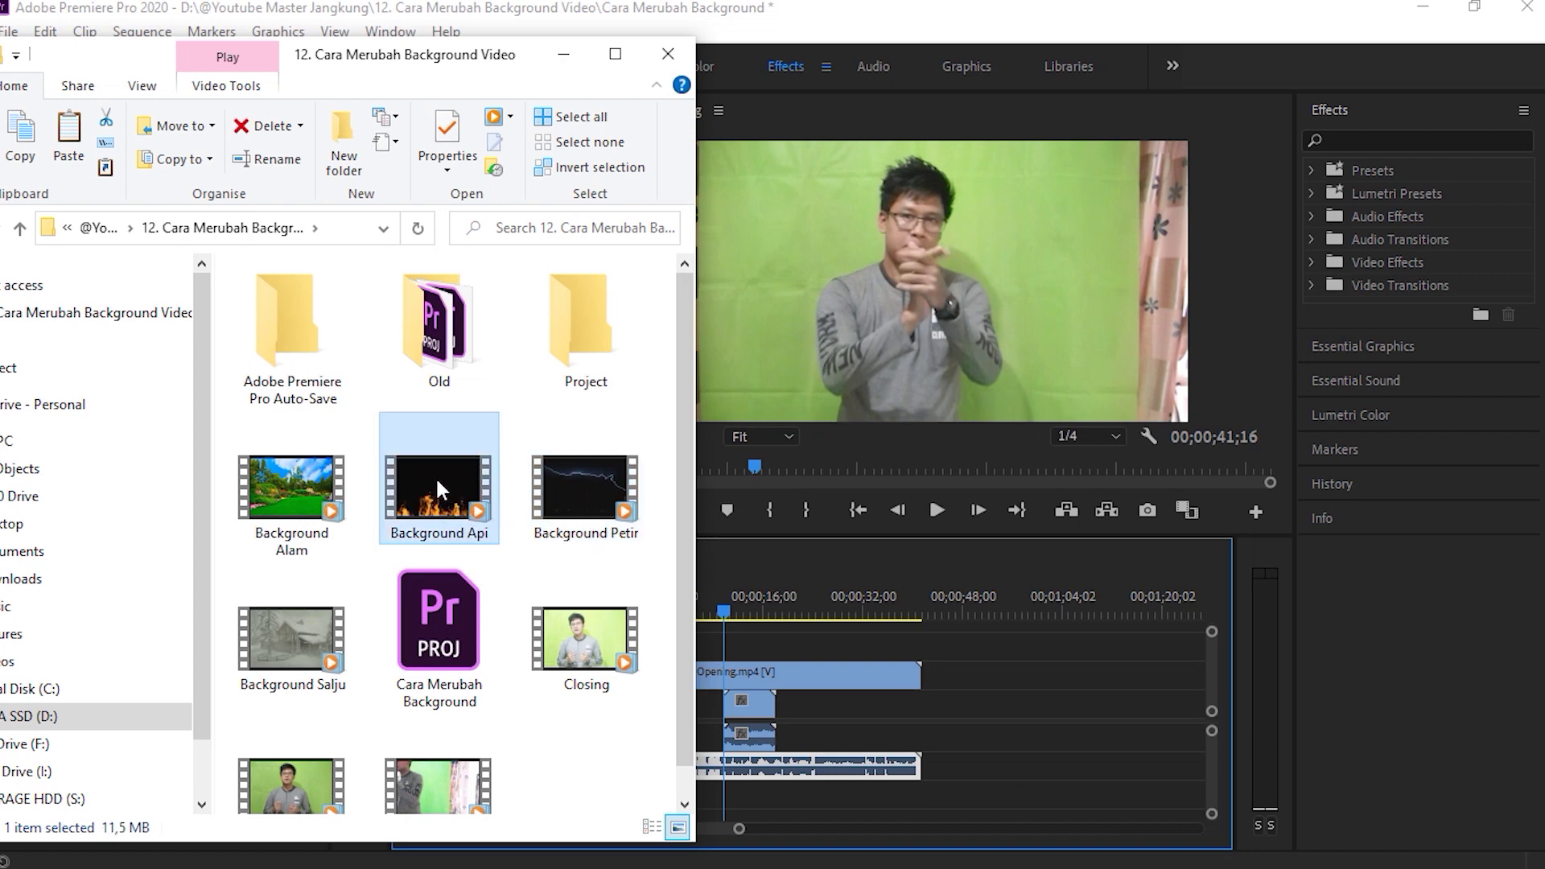
mouse_move(453, 494)
mouse_down()
mouse_move(734, 644)
mouse_move(786, 699)
mouse_up()
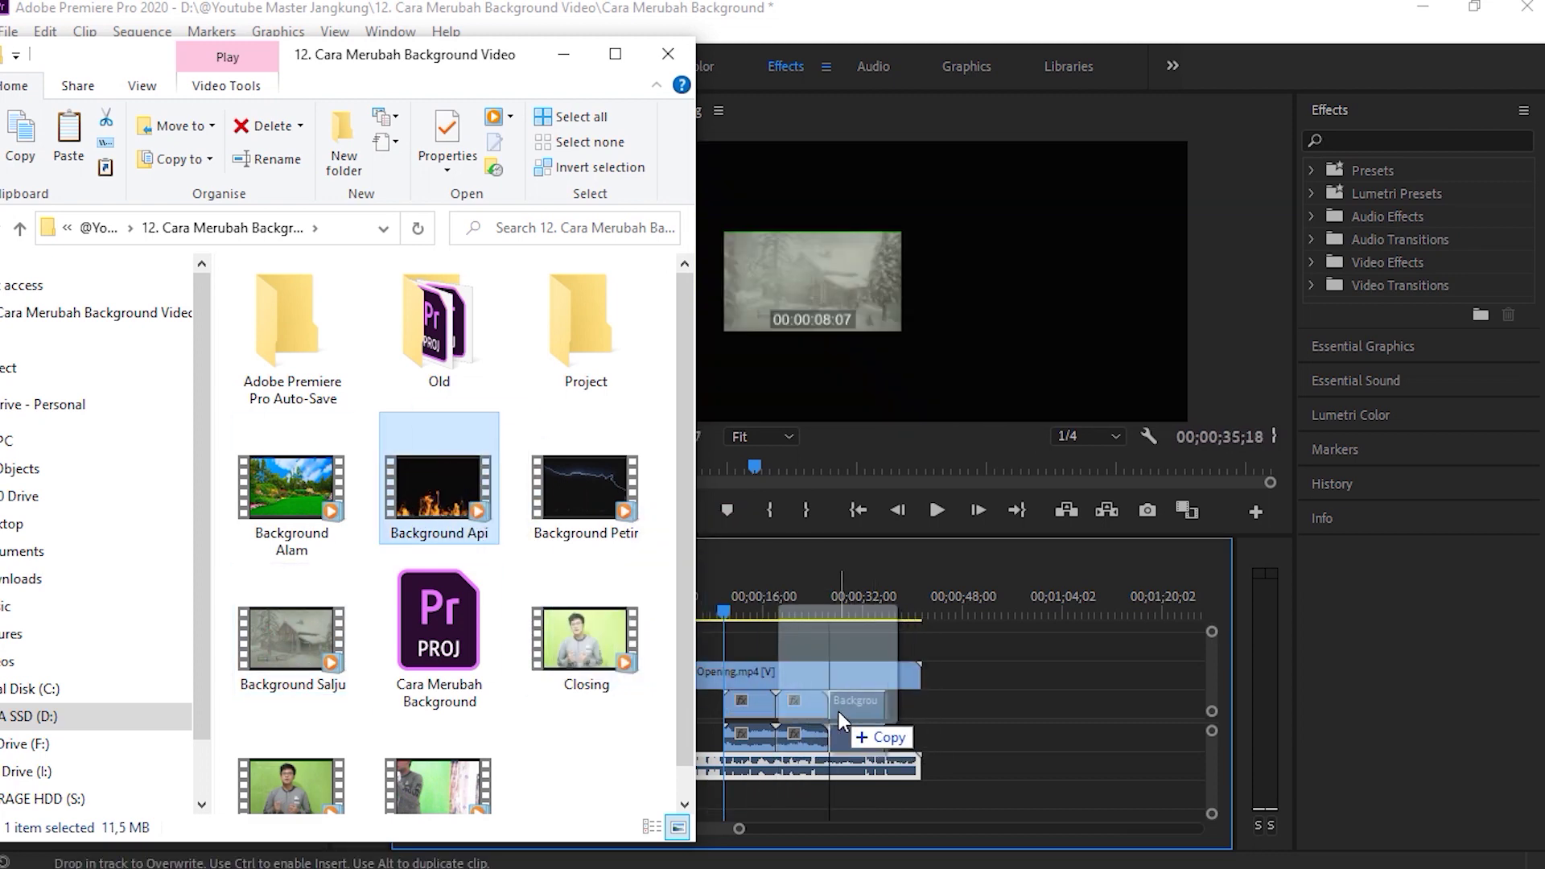
drag(325, 491, 875, 695)
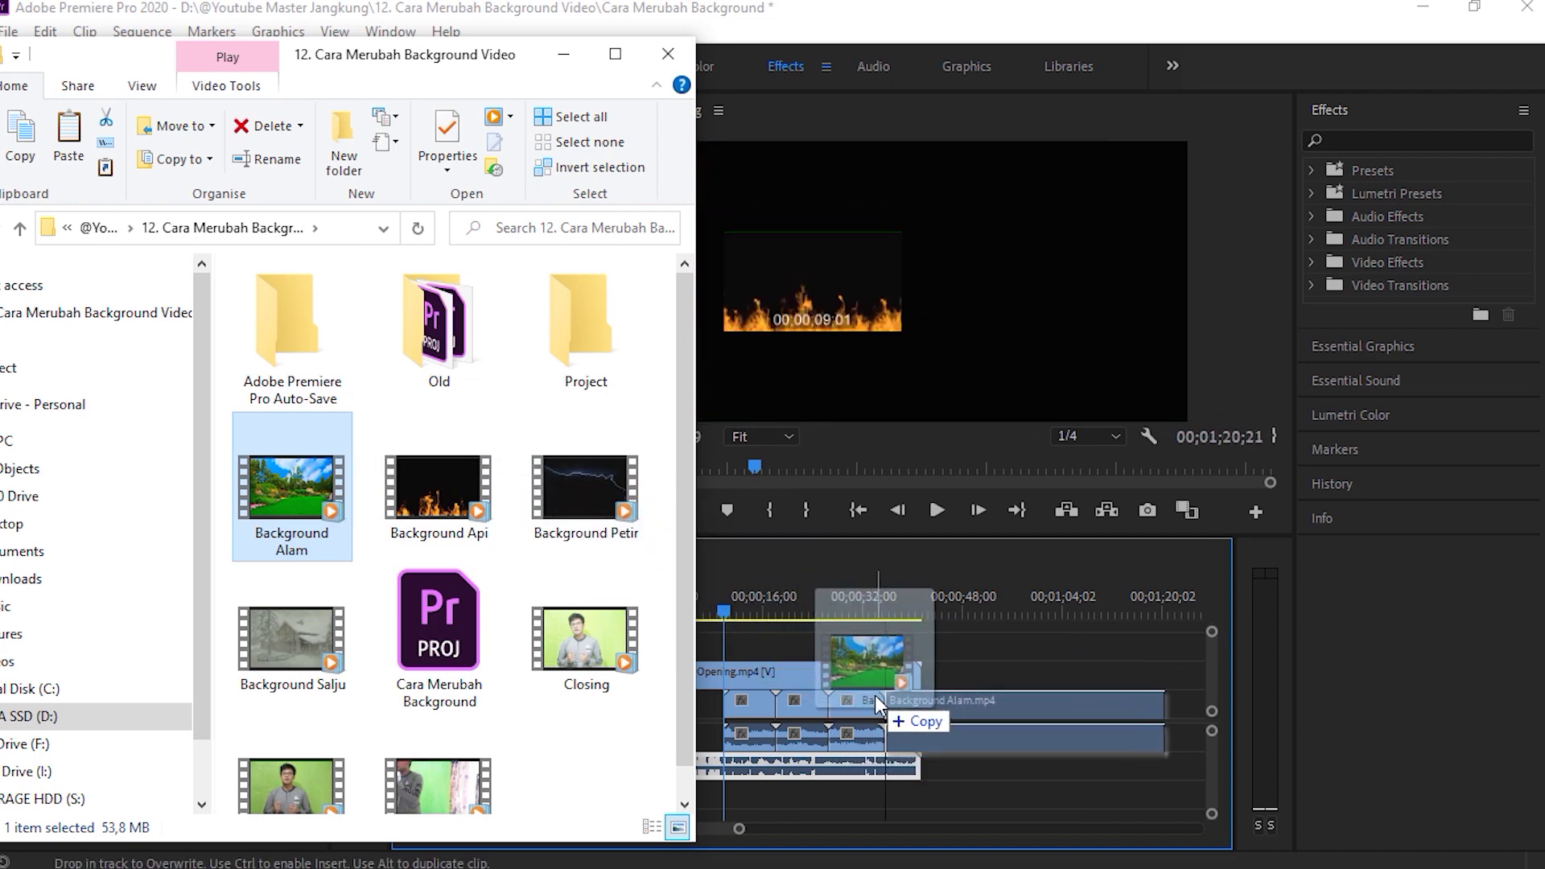
click(794, 643)
mouse_move(729, 638)
mouse_down()
mouse_move(882, 712)
mouse_move(729, 689)
mouse_move(718, 708)
mouse_up()
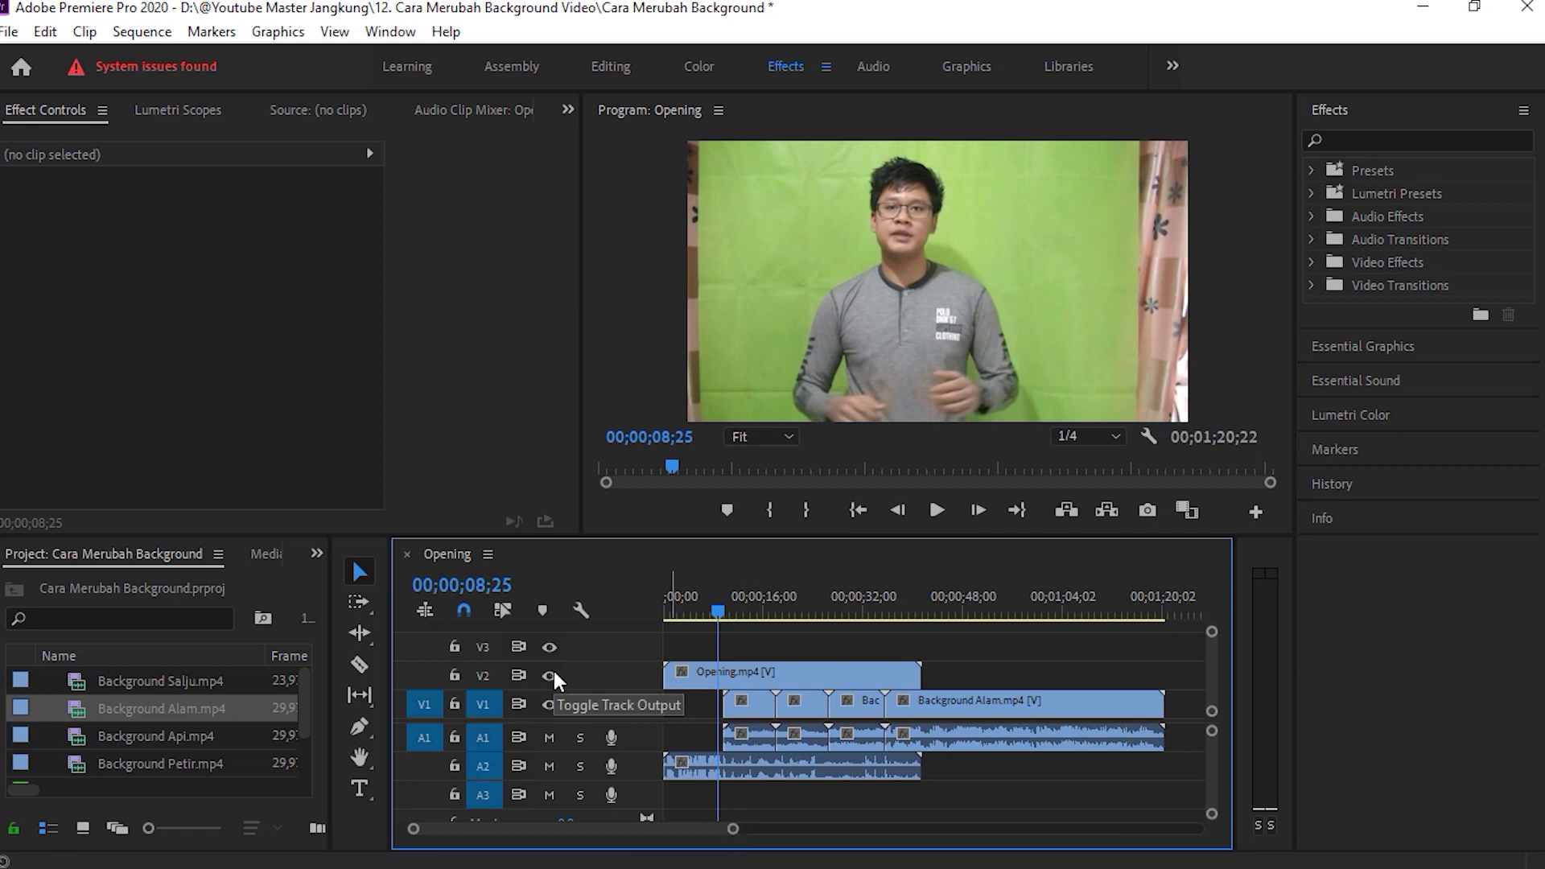
Hide the presenter track and scale the Background Petir clip to 146%.
drag(720, 617, 739, 638)
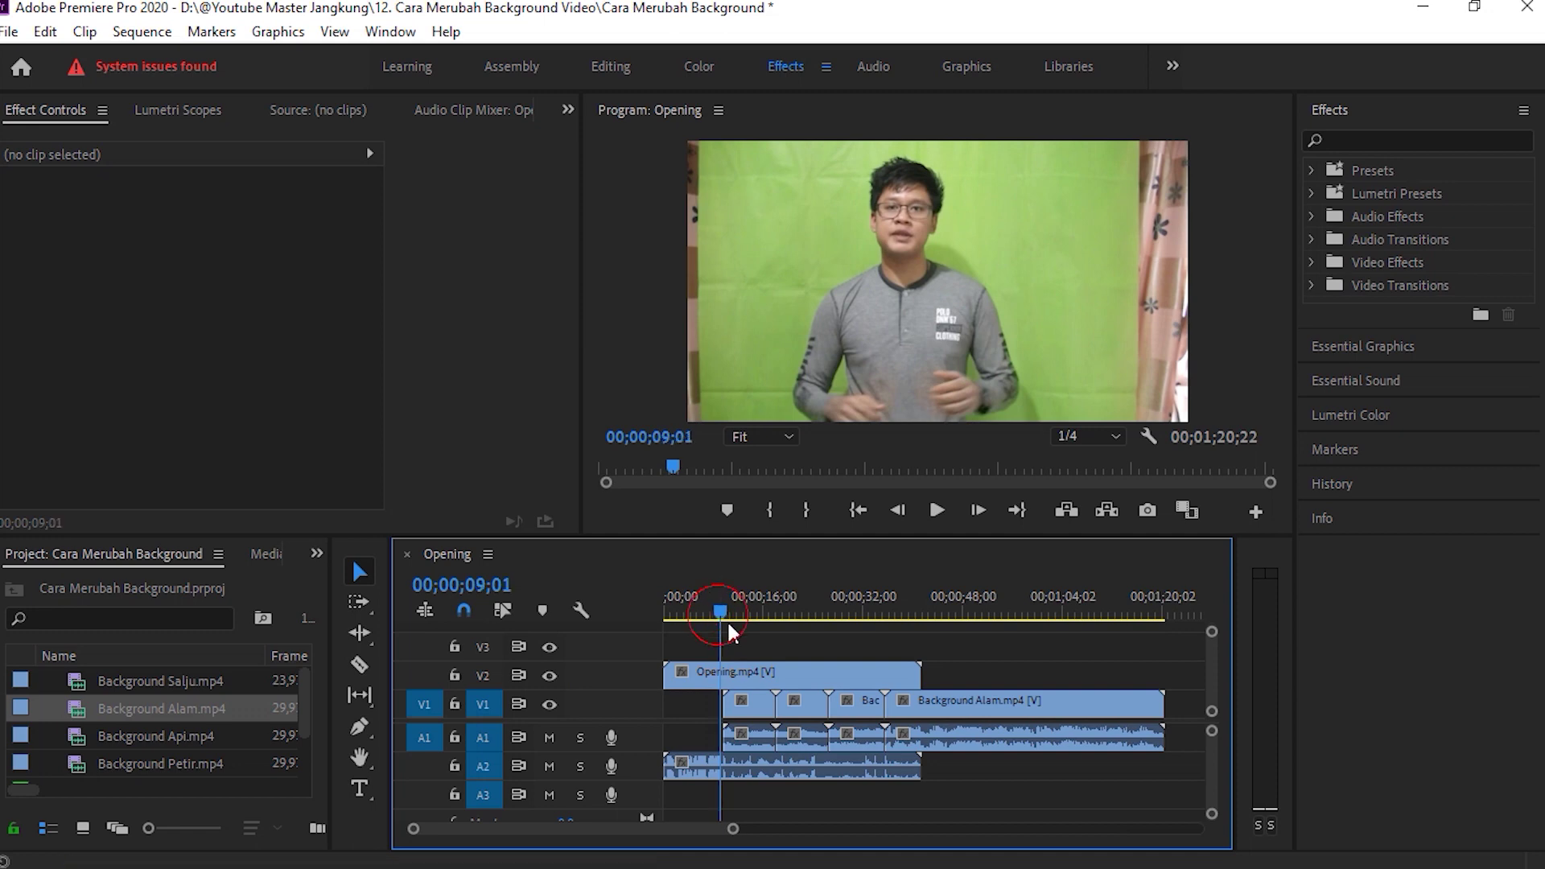
click(550, 676)
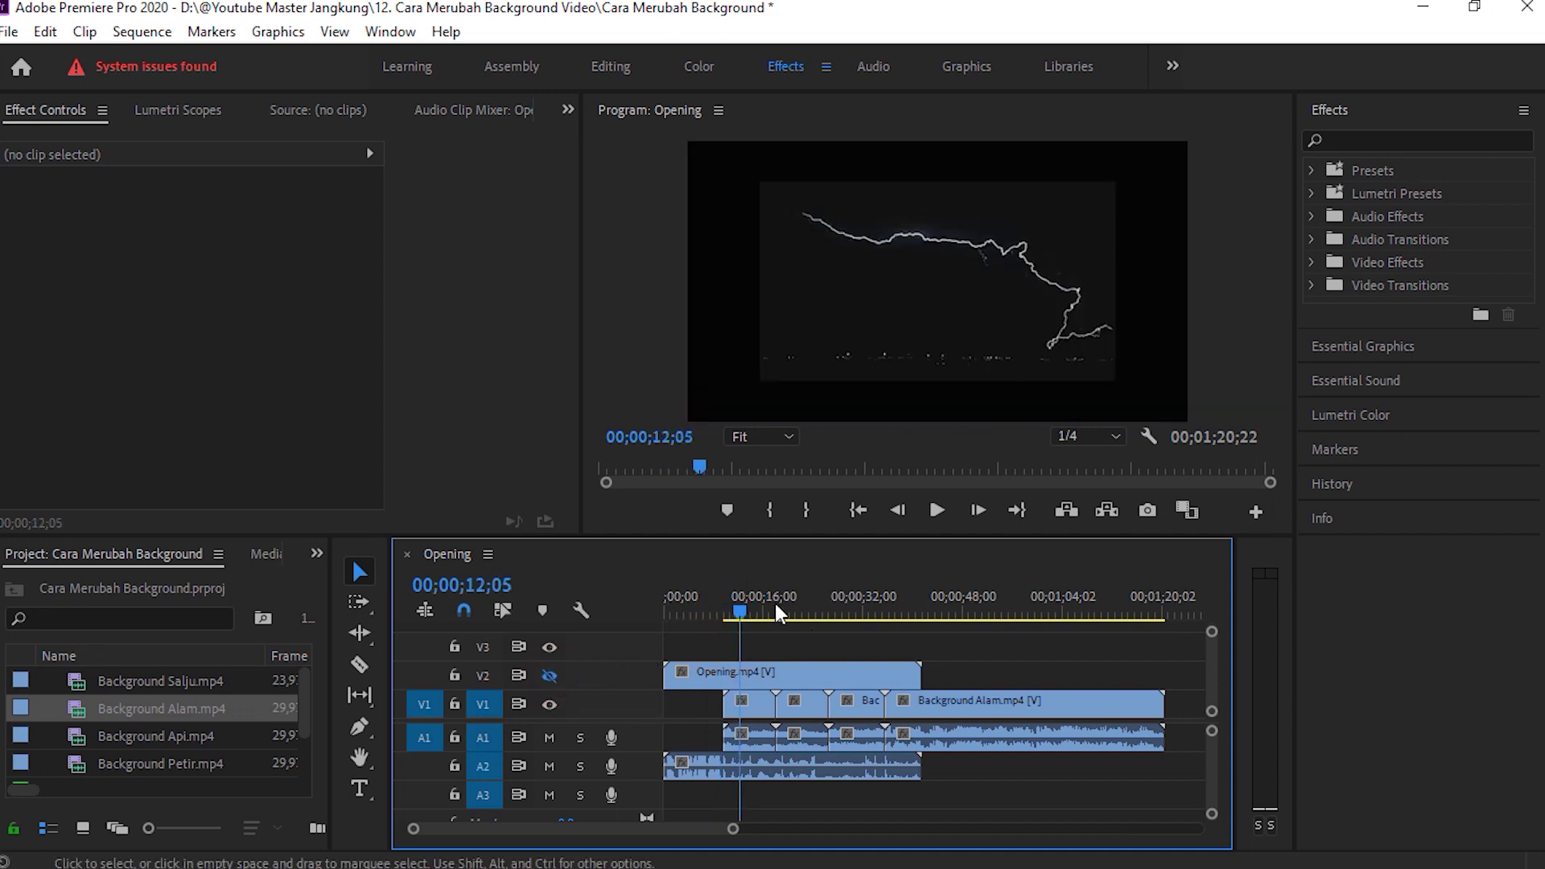
mouse_move(745, 607)
mouse_down()
mouse_move(920, 692)
mouse_move(756, 679)
mouse_up()
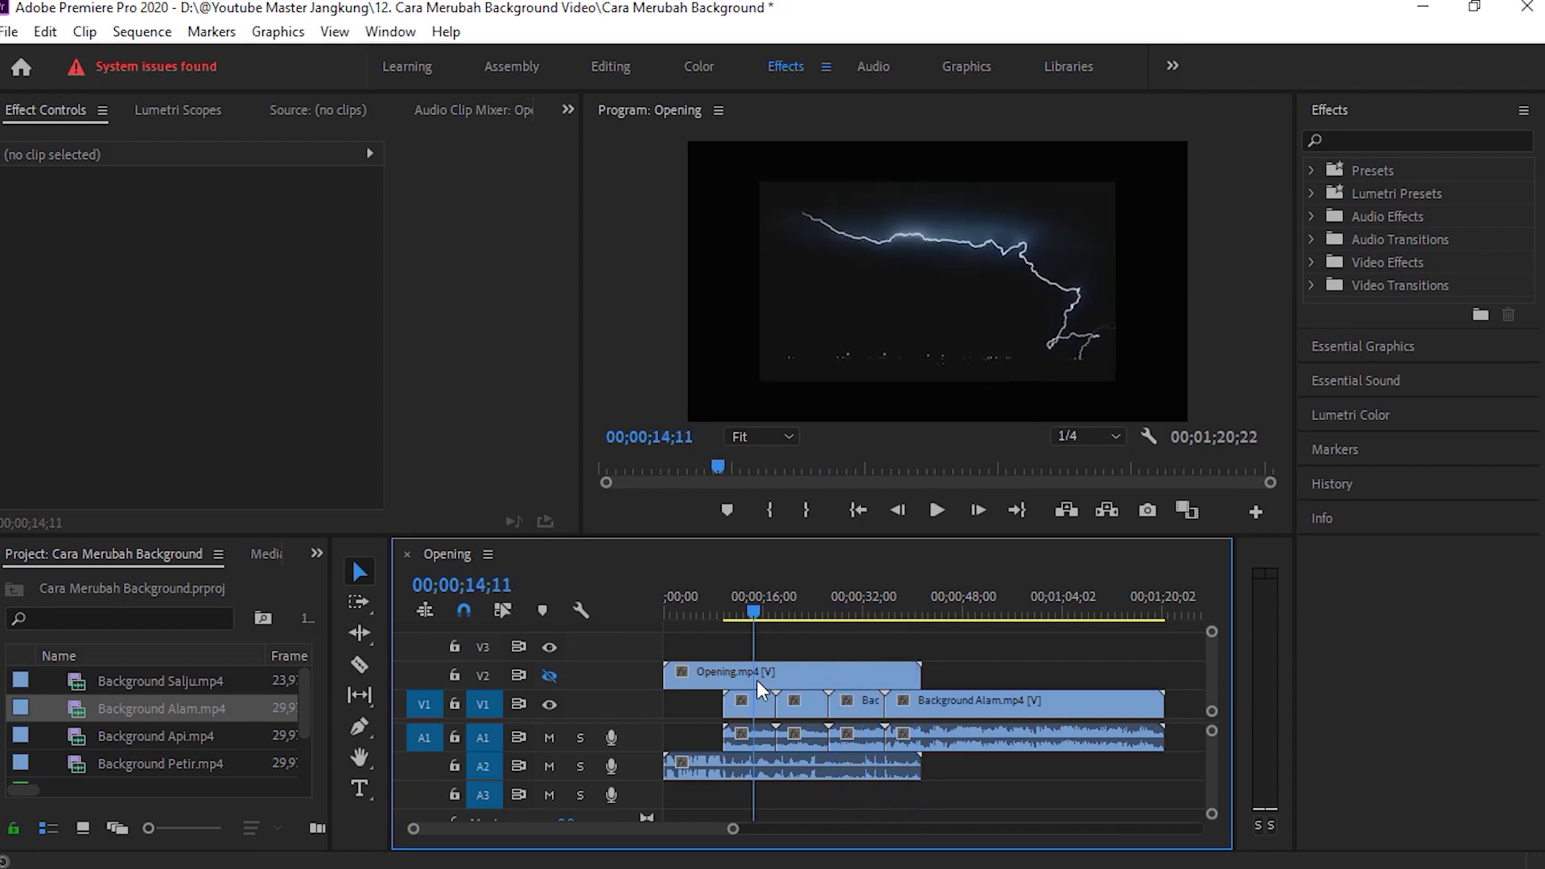
click(761, 699)
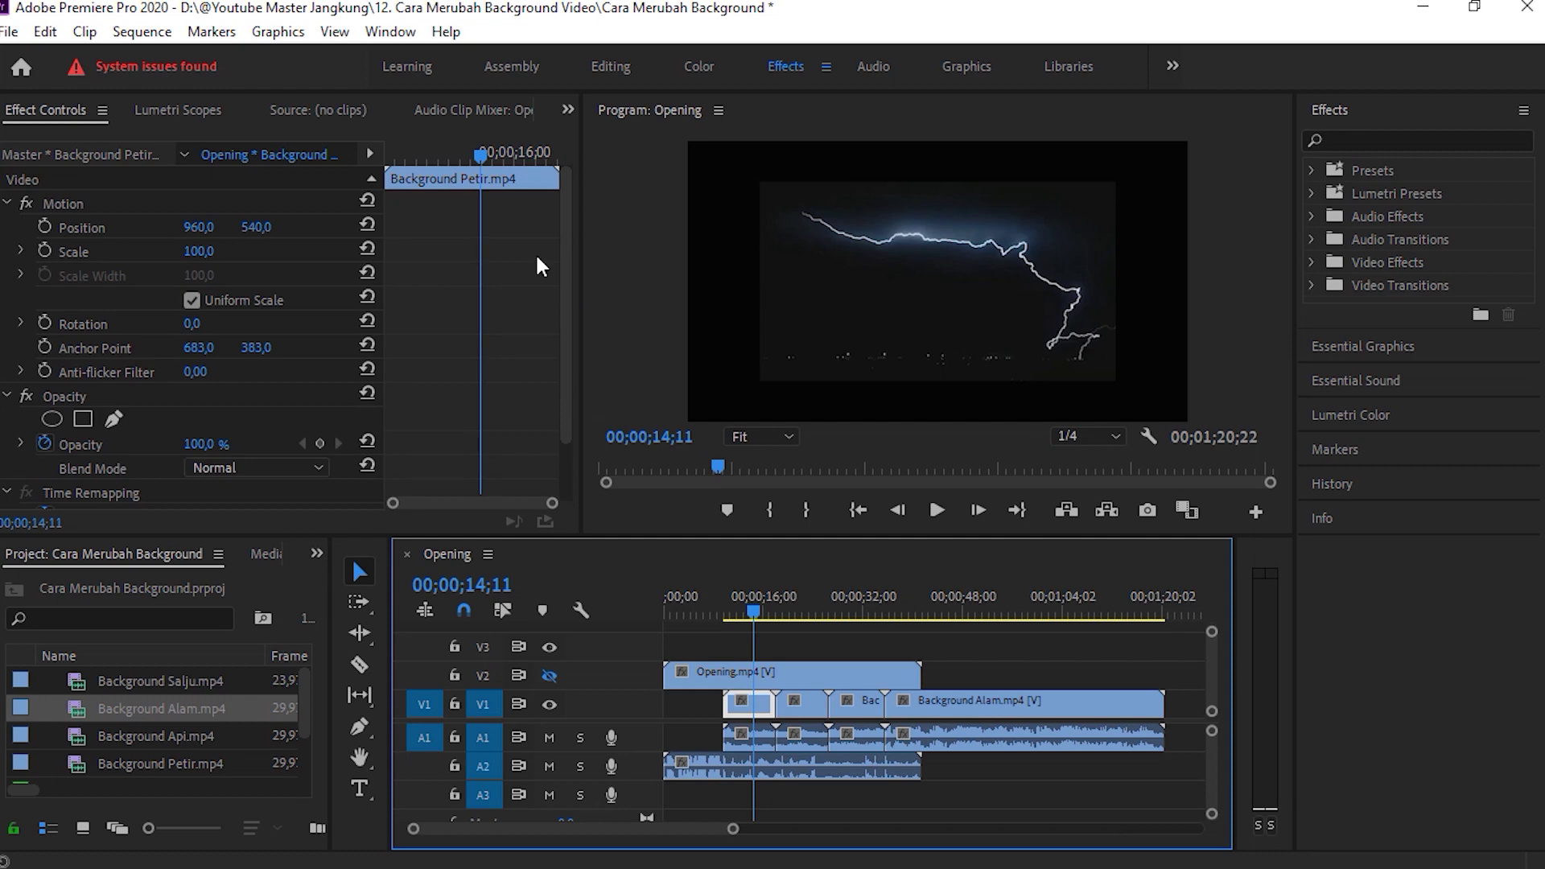
drag(480, 160, 388, 157)
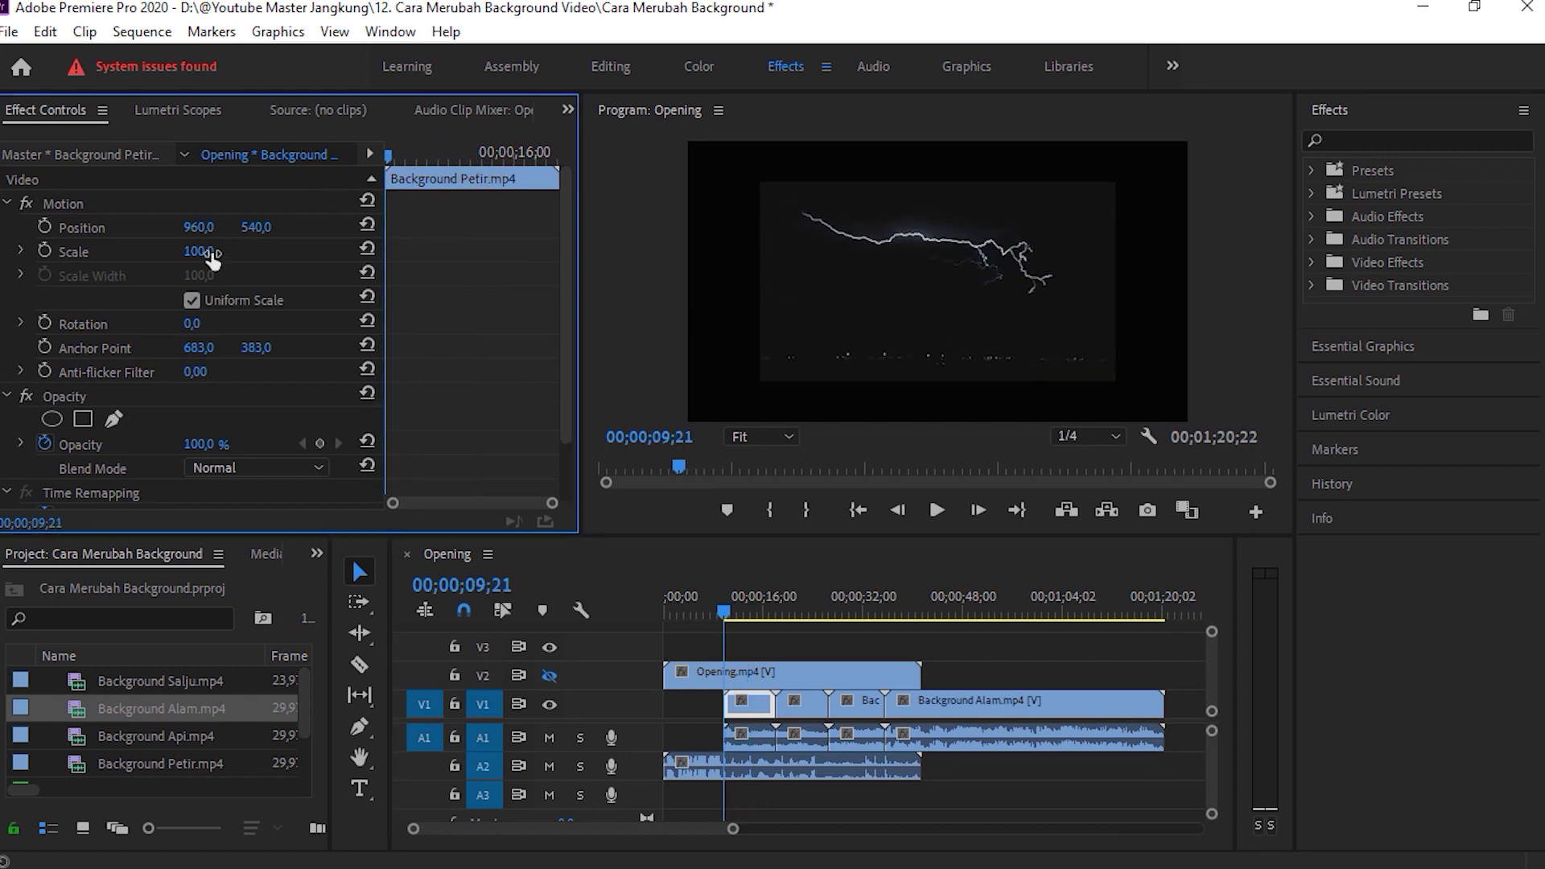
drag(208, 252, 235, 252)
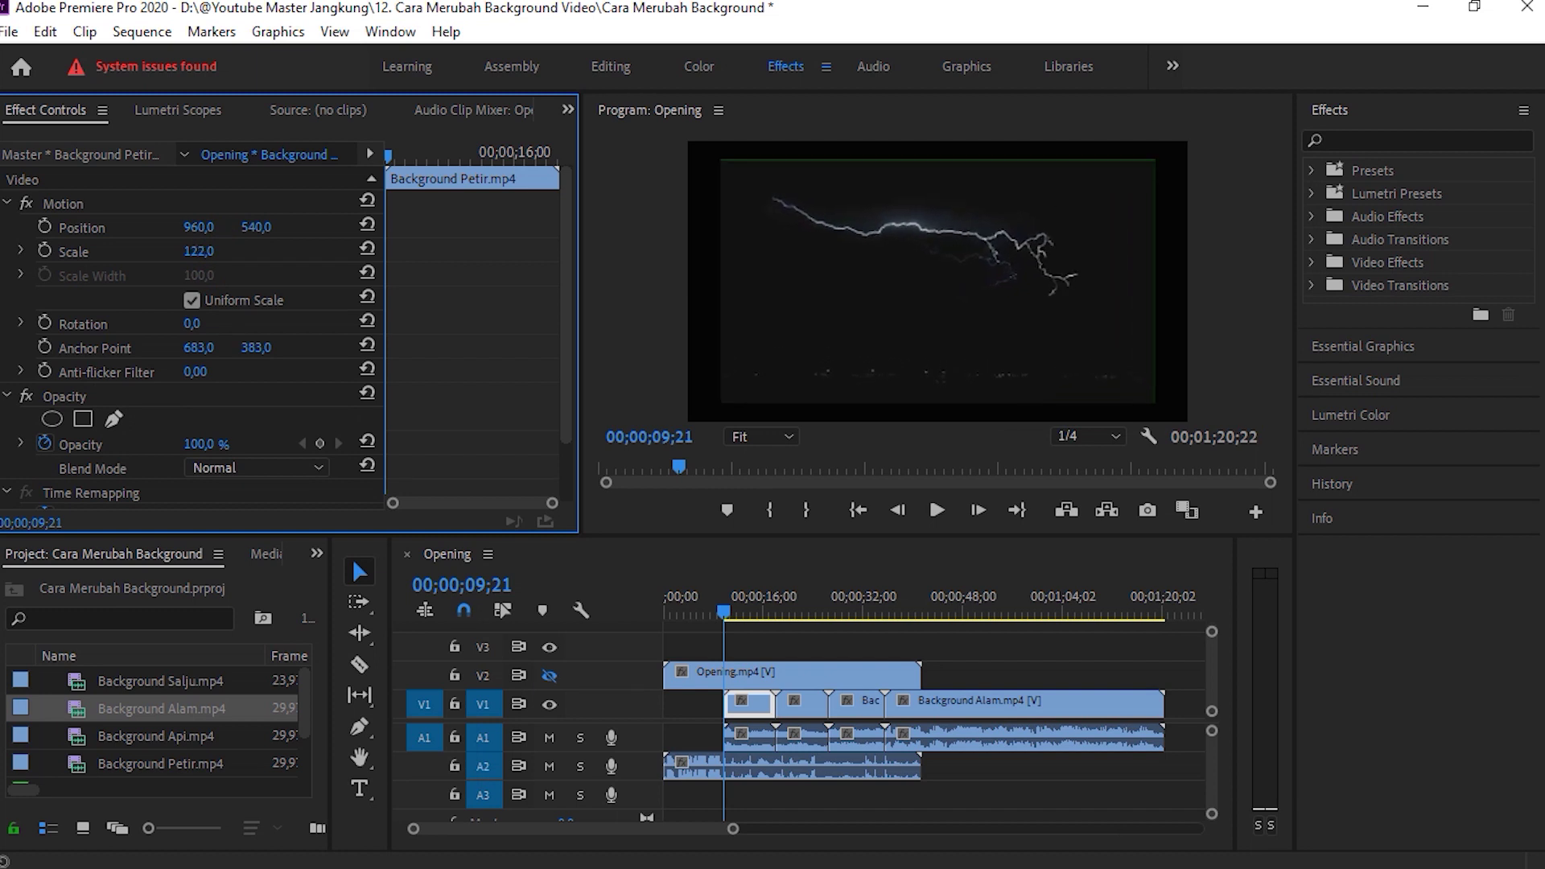
drag(235, 252, 242, 252)
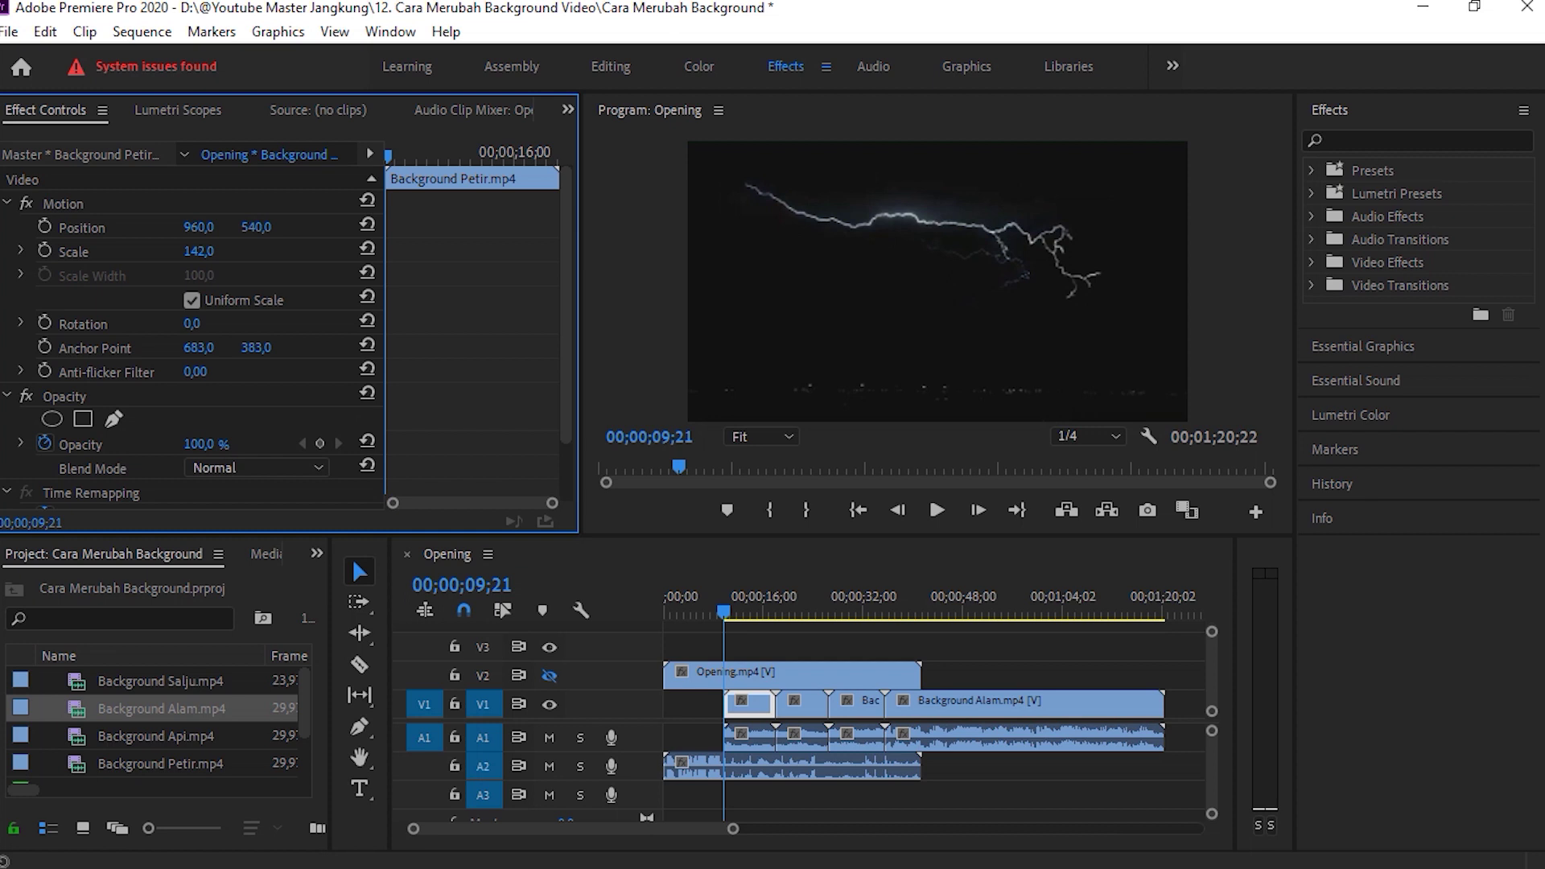
drag(242, 252, 246, 251)
Scale the Background Salju snow clip to 146%.
drag(721, 610, 761, 626)
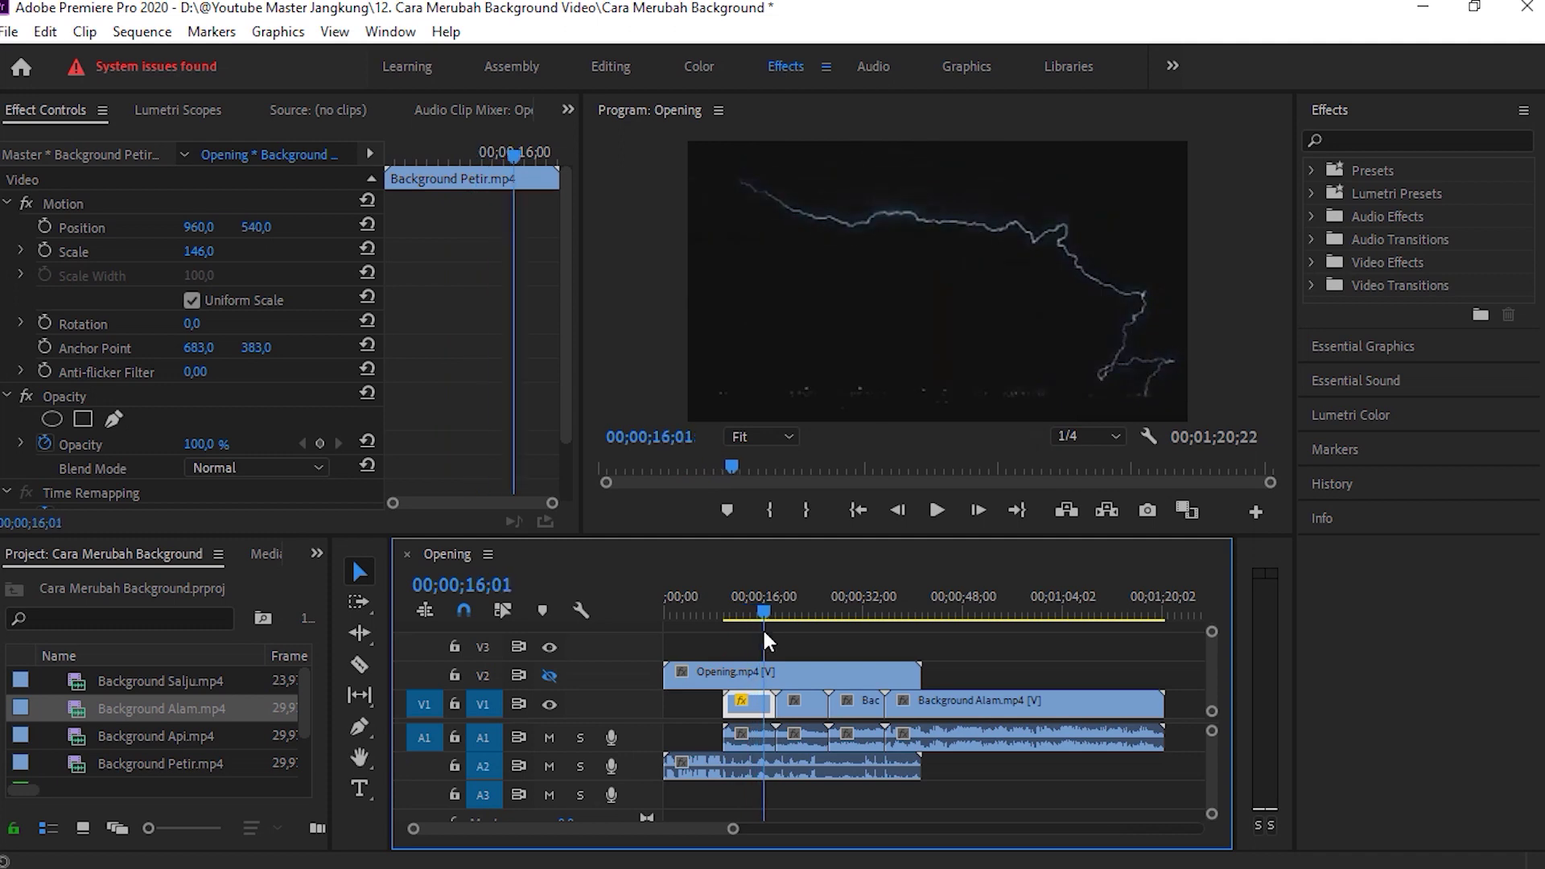
drag(764, 634, 776, 633)
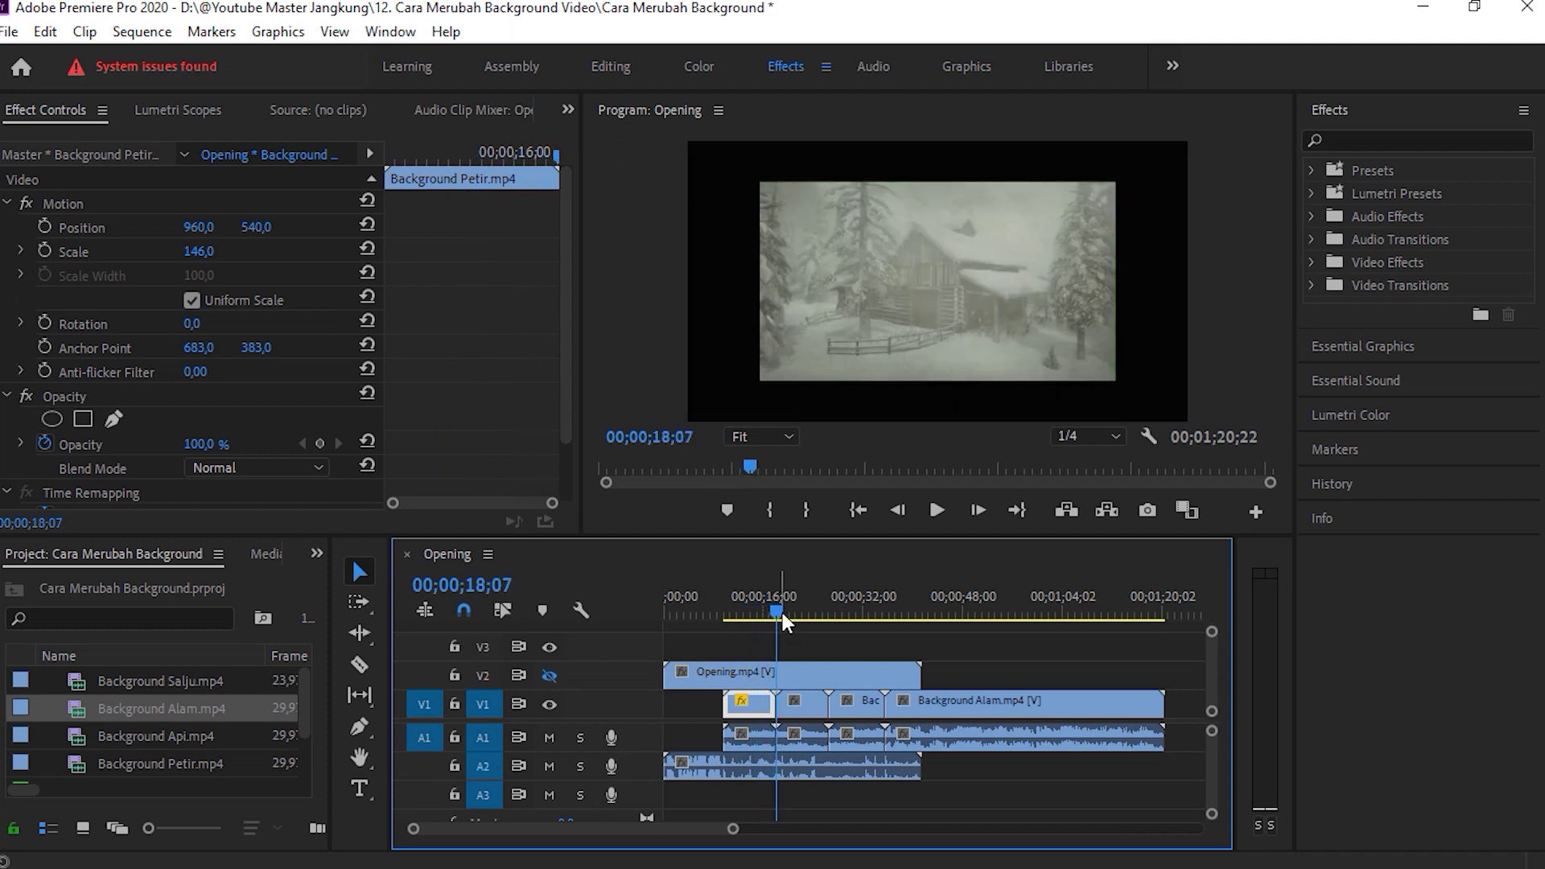
click(800, 701)
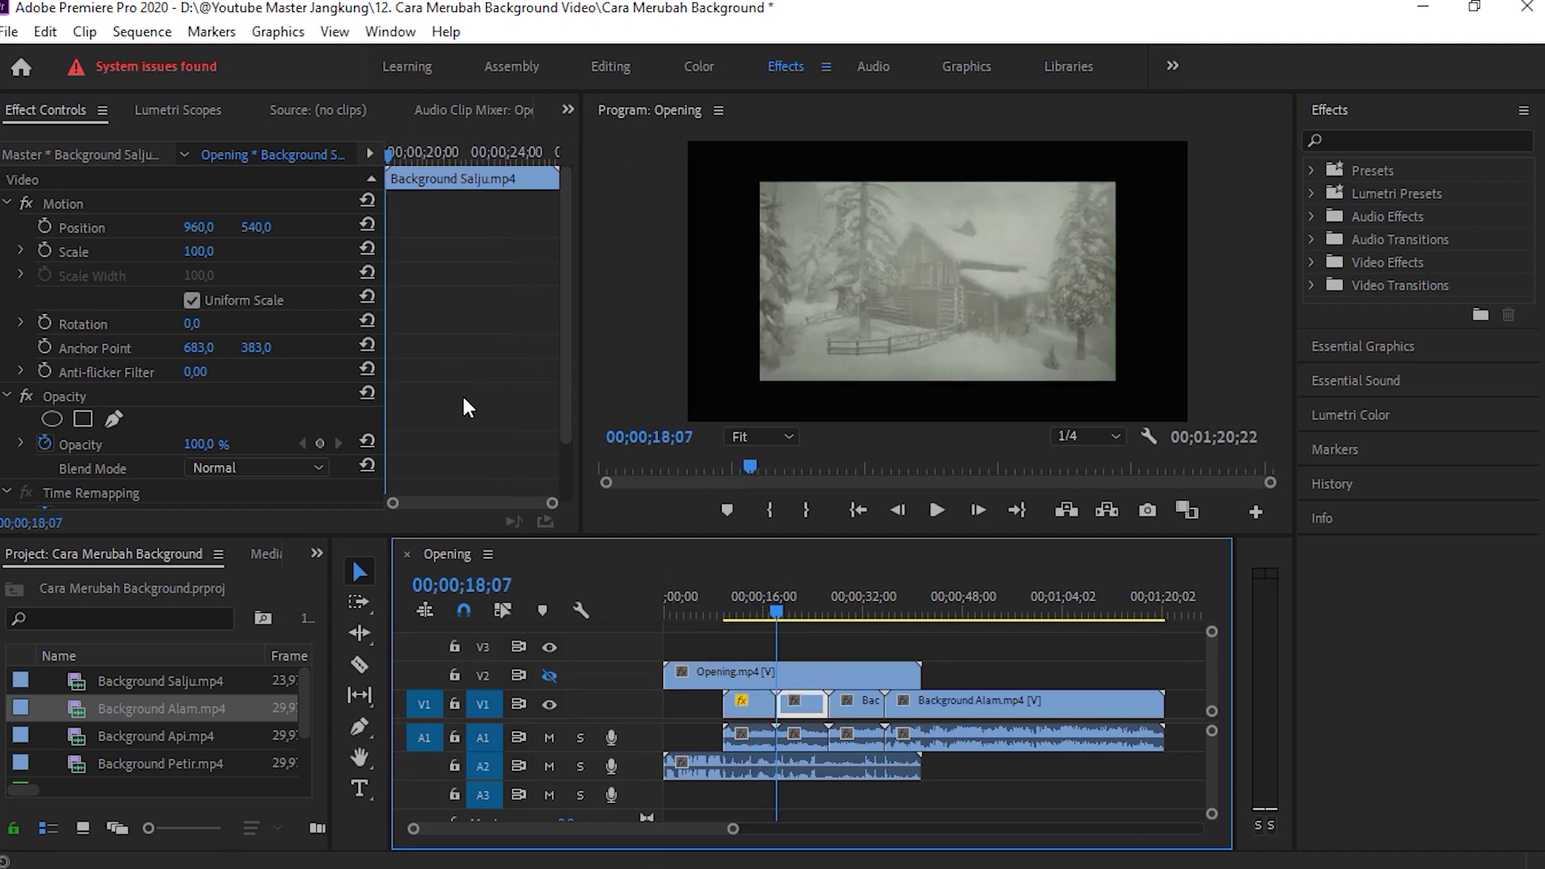
drag(198, 251, 234, 251)
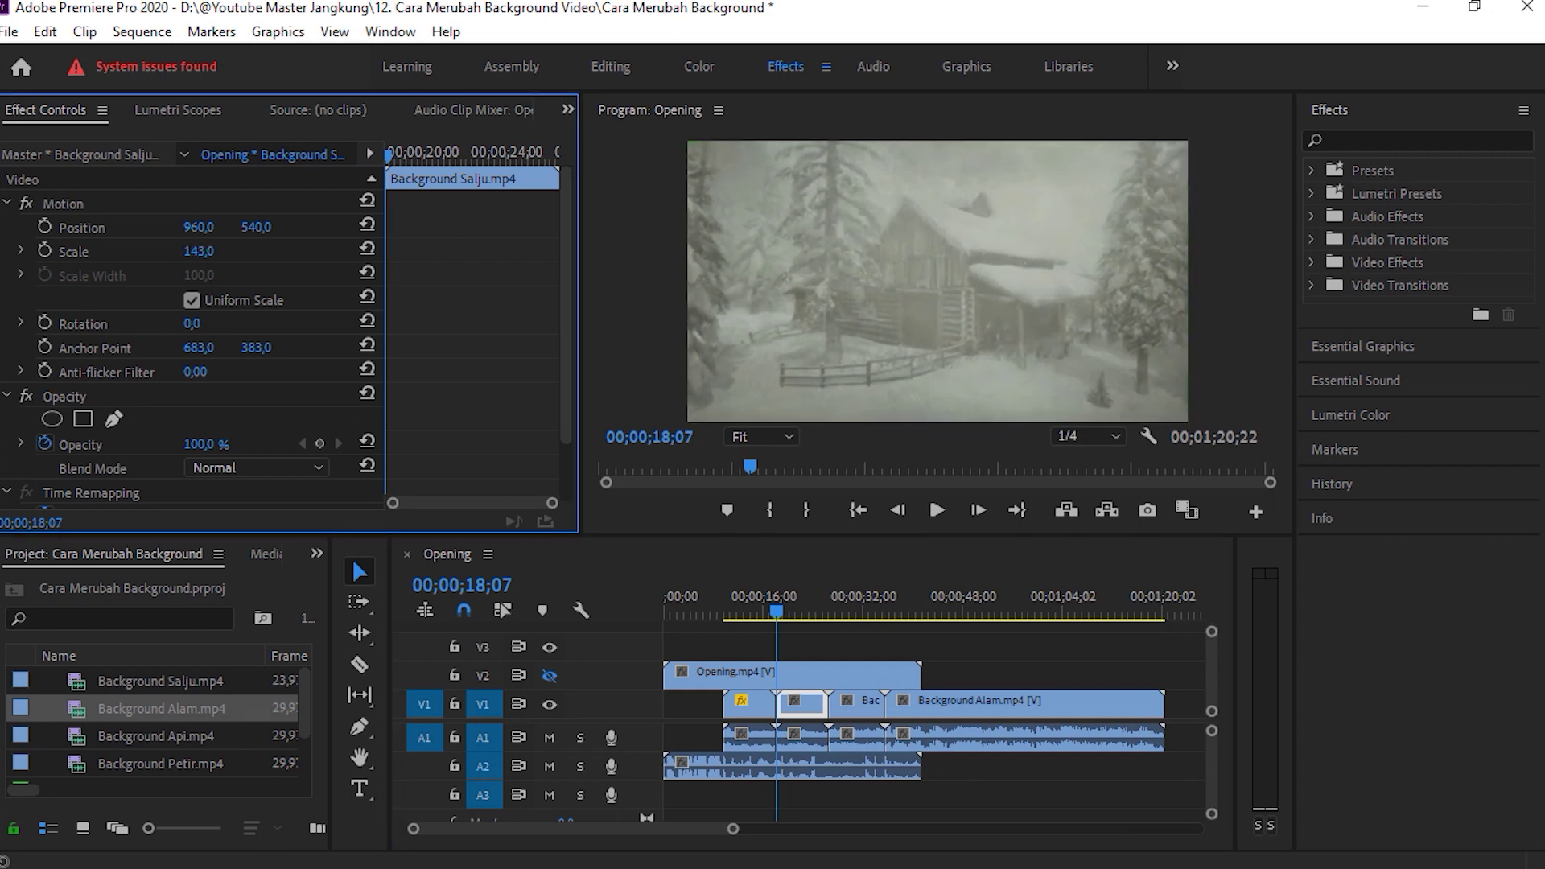
drag(234, 251, 236, 251)
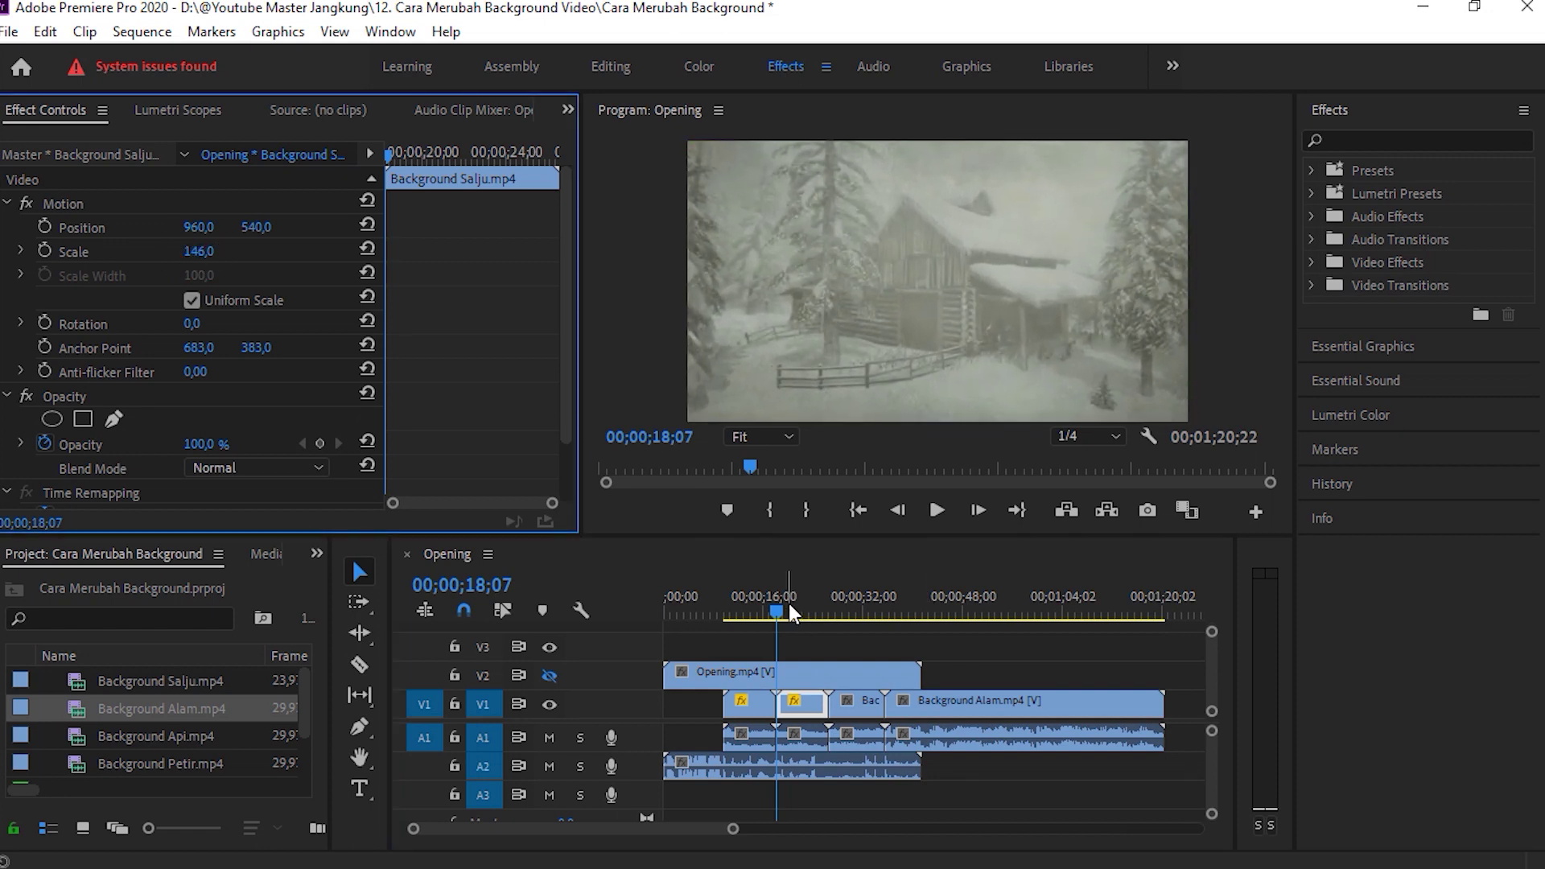
Scale the Background Api fire clip to 144% and Background Alam to 145%.
drag(791, 614, 829, 614)
click(857, 700)
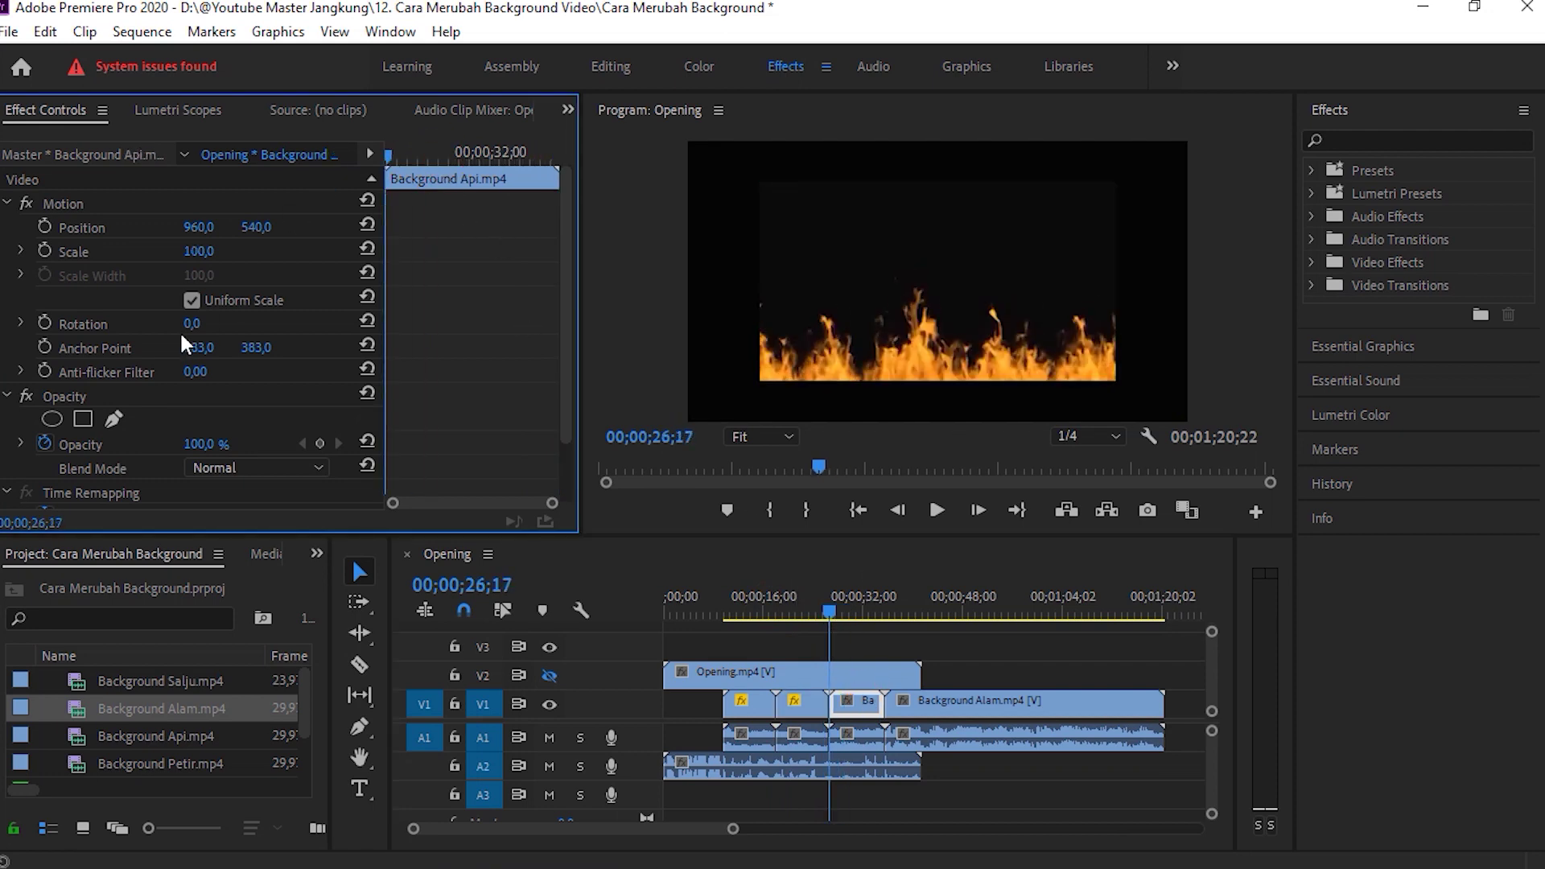
drag(201, 251, 236, 251)
mouse_move(834, 613)
mouse_down()
mouse_move(865, 614)
mouse_move(900, 659)
mouse_up()
click(351, 193)
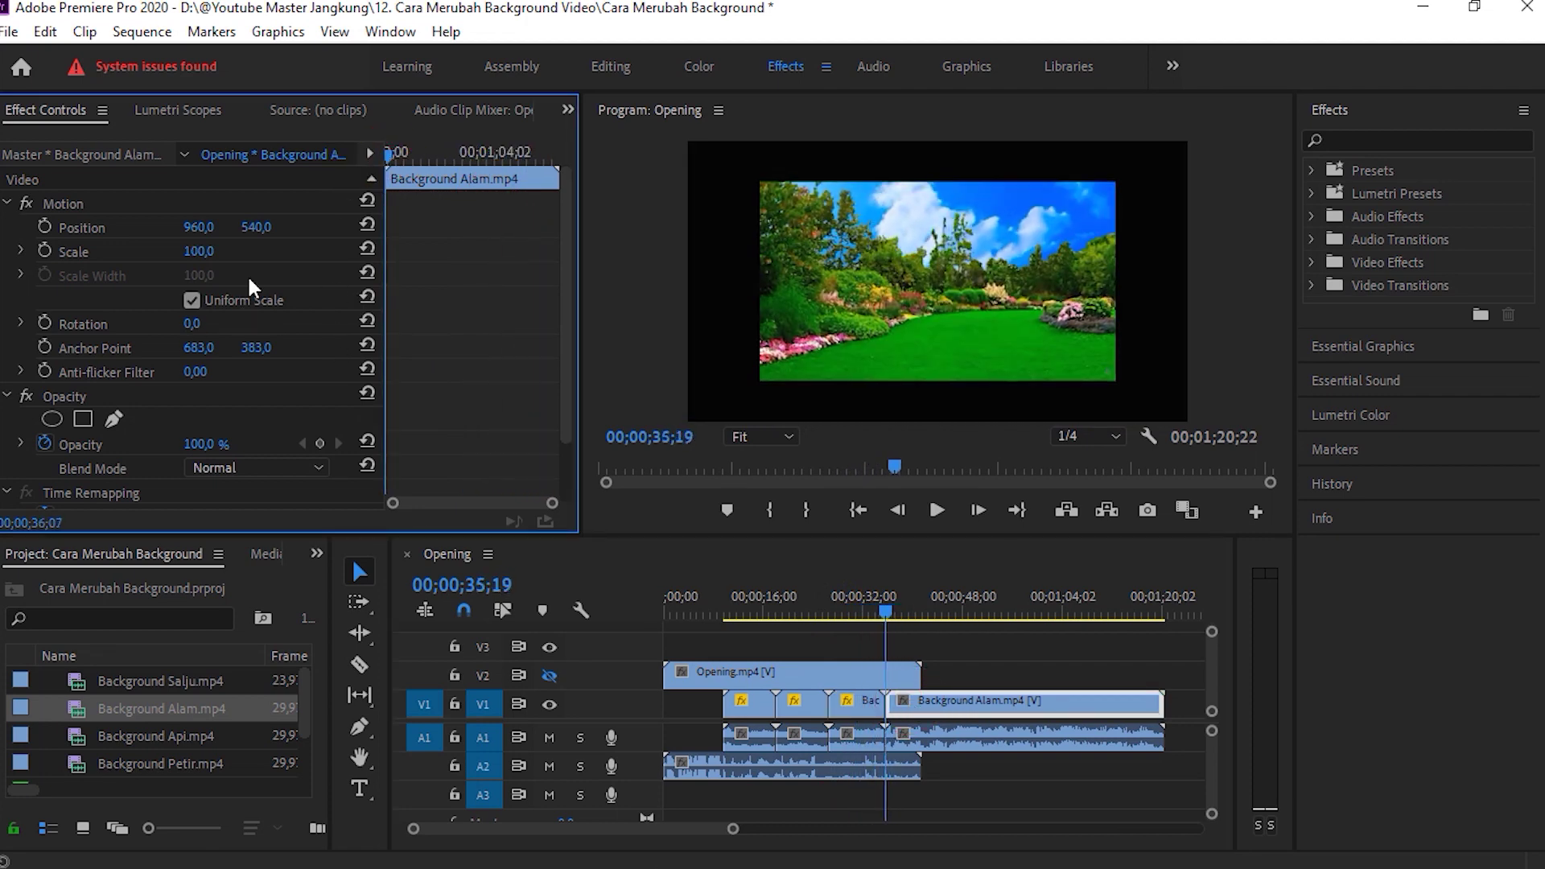
drag(199, 251, 234, 252)
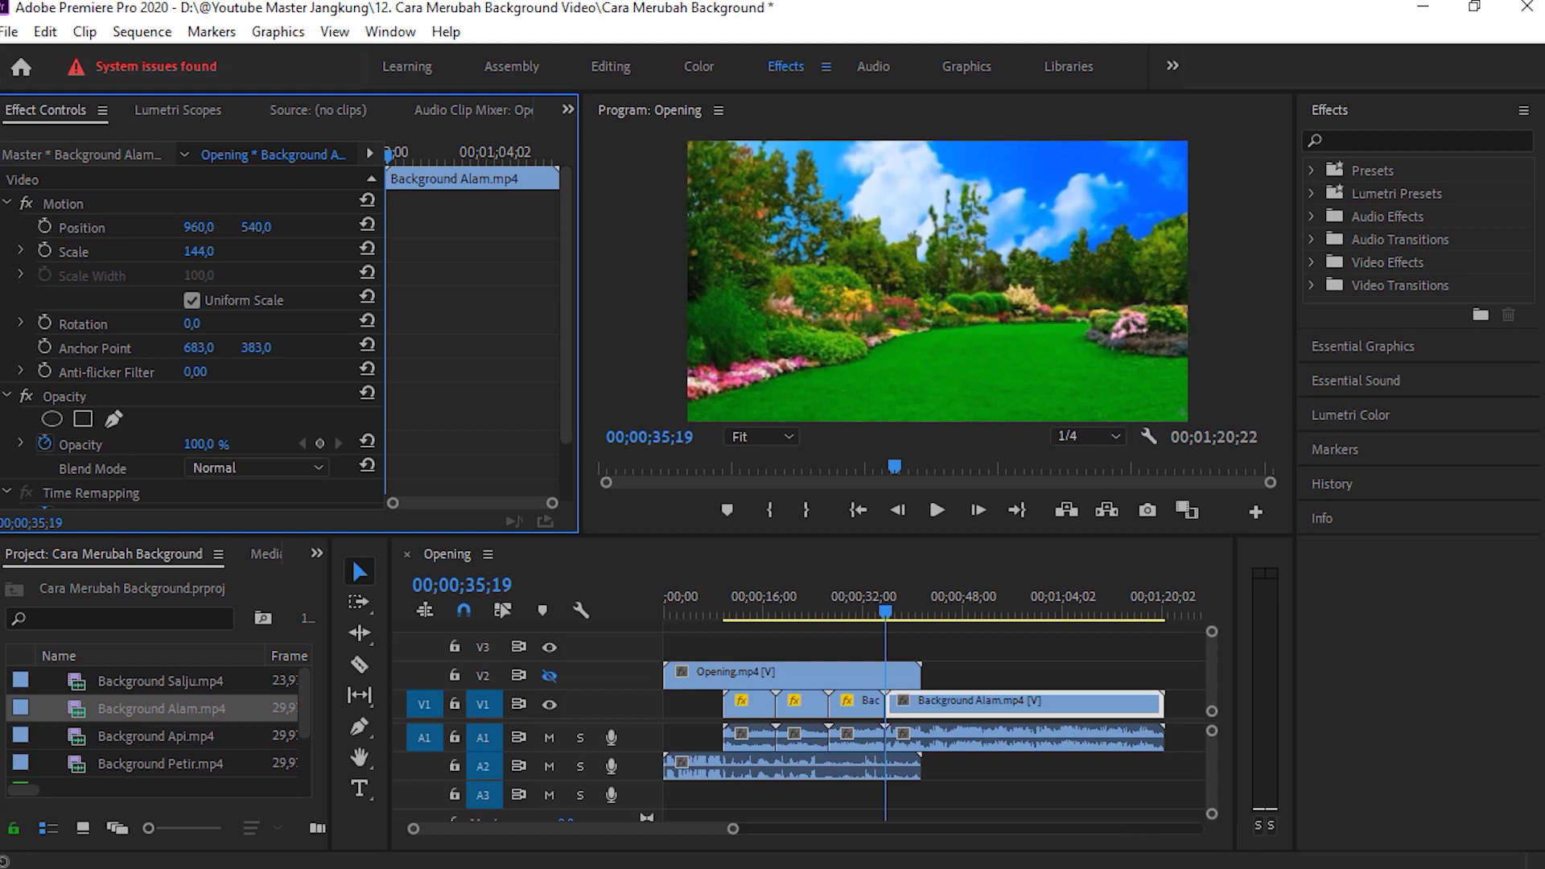
drag(234, 251, 235, 251)
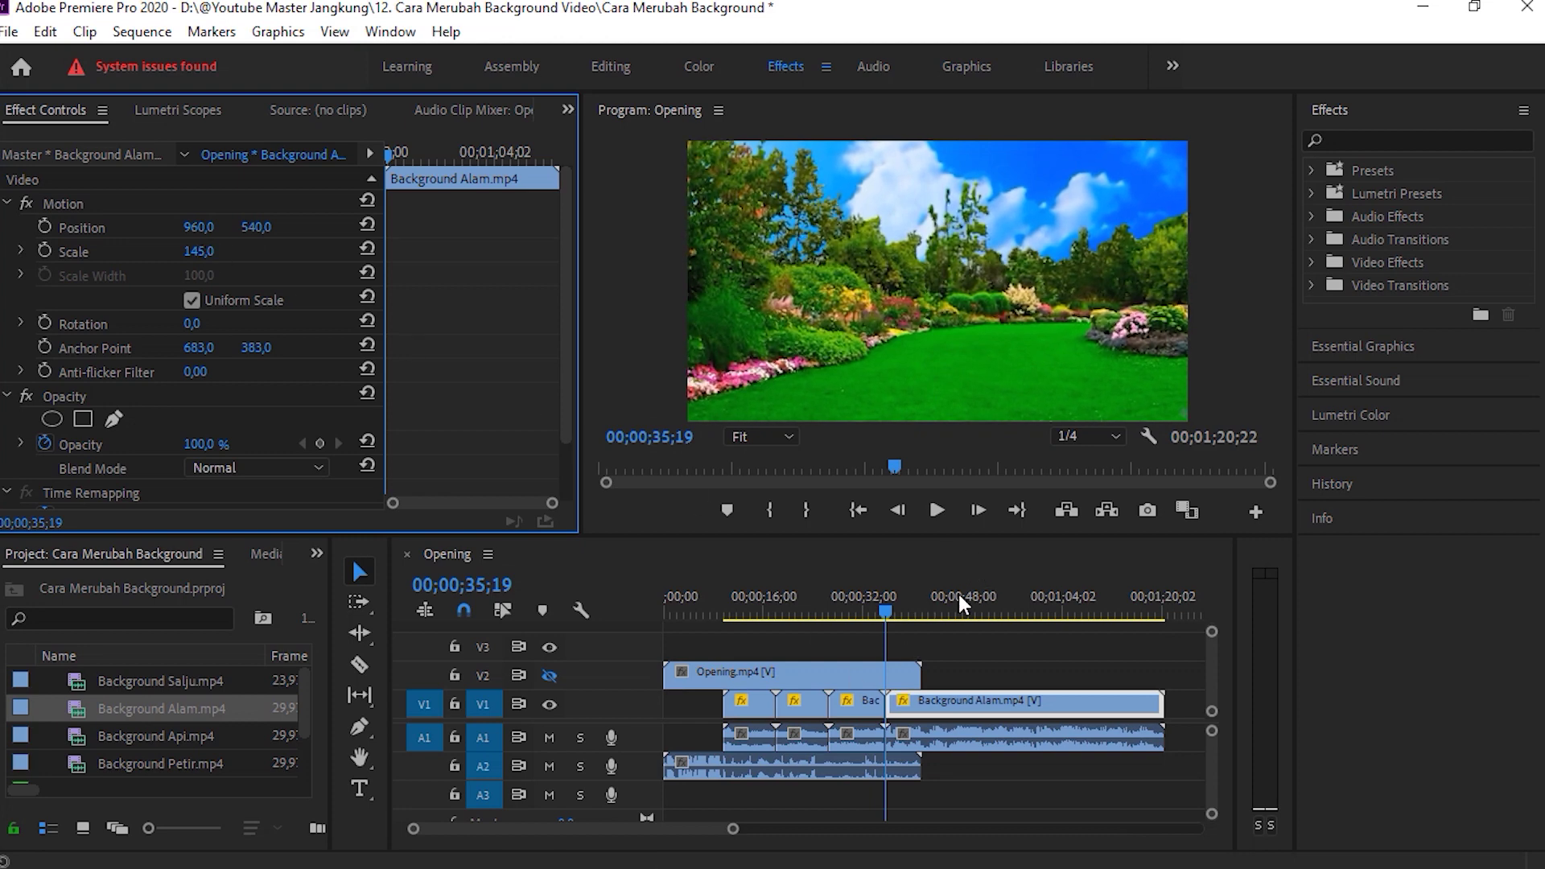
click(899, 615)
Show the presenter track again, zoom the timeline in, and set the playhead to 09;21.
drag(906, 620, 734, 631)
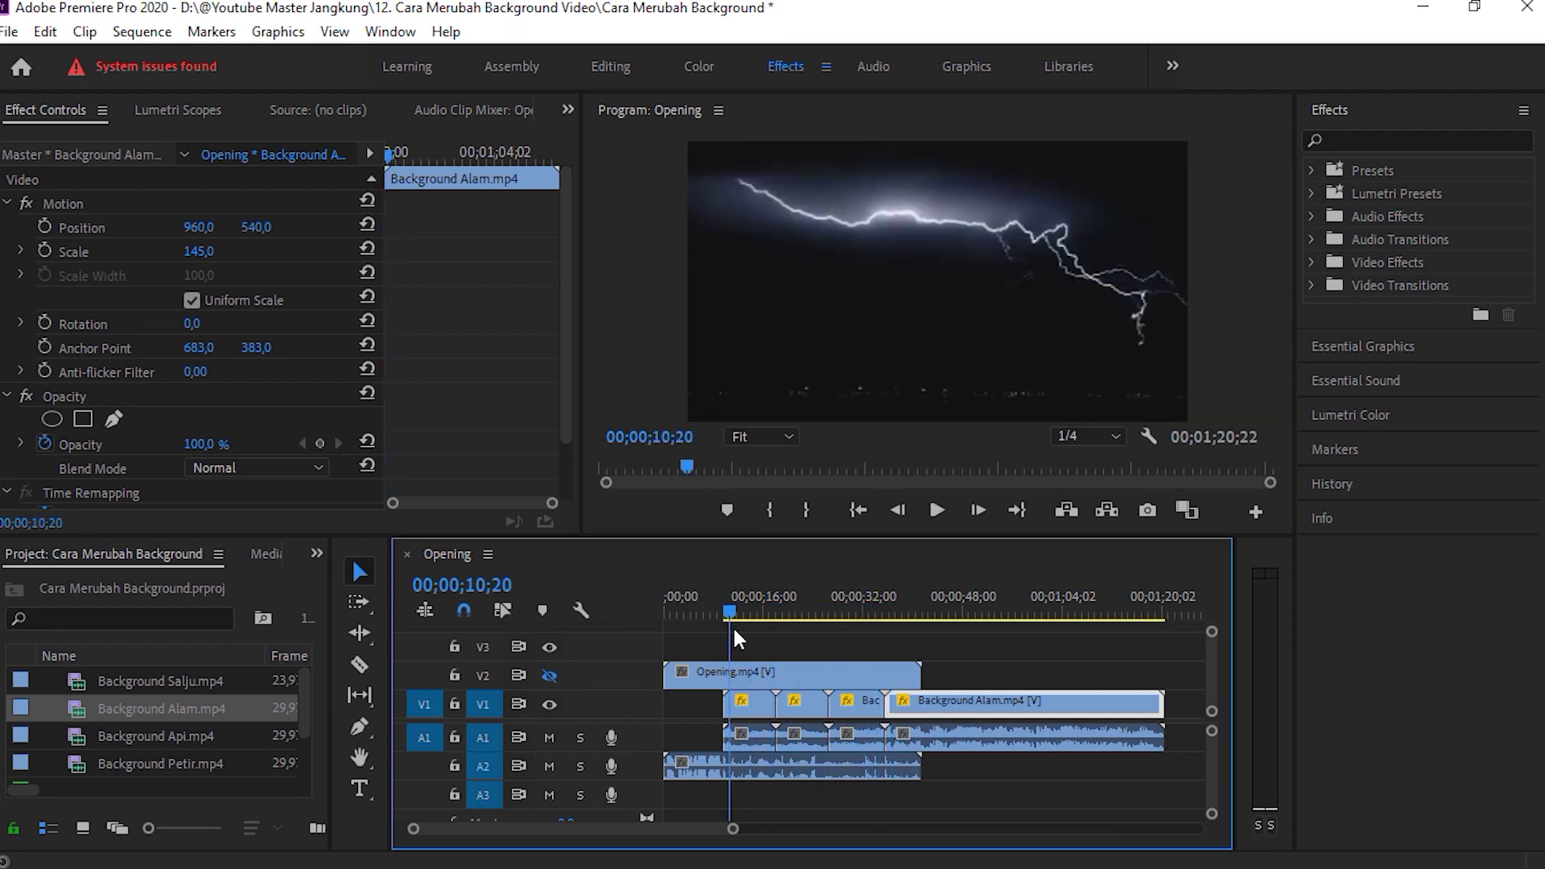
drag(733, 630, 725, 630)
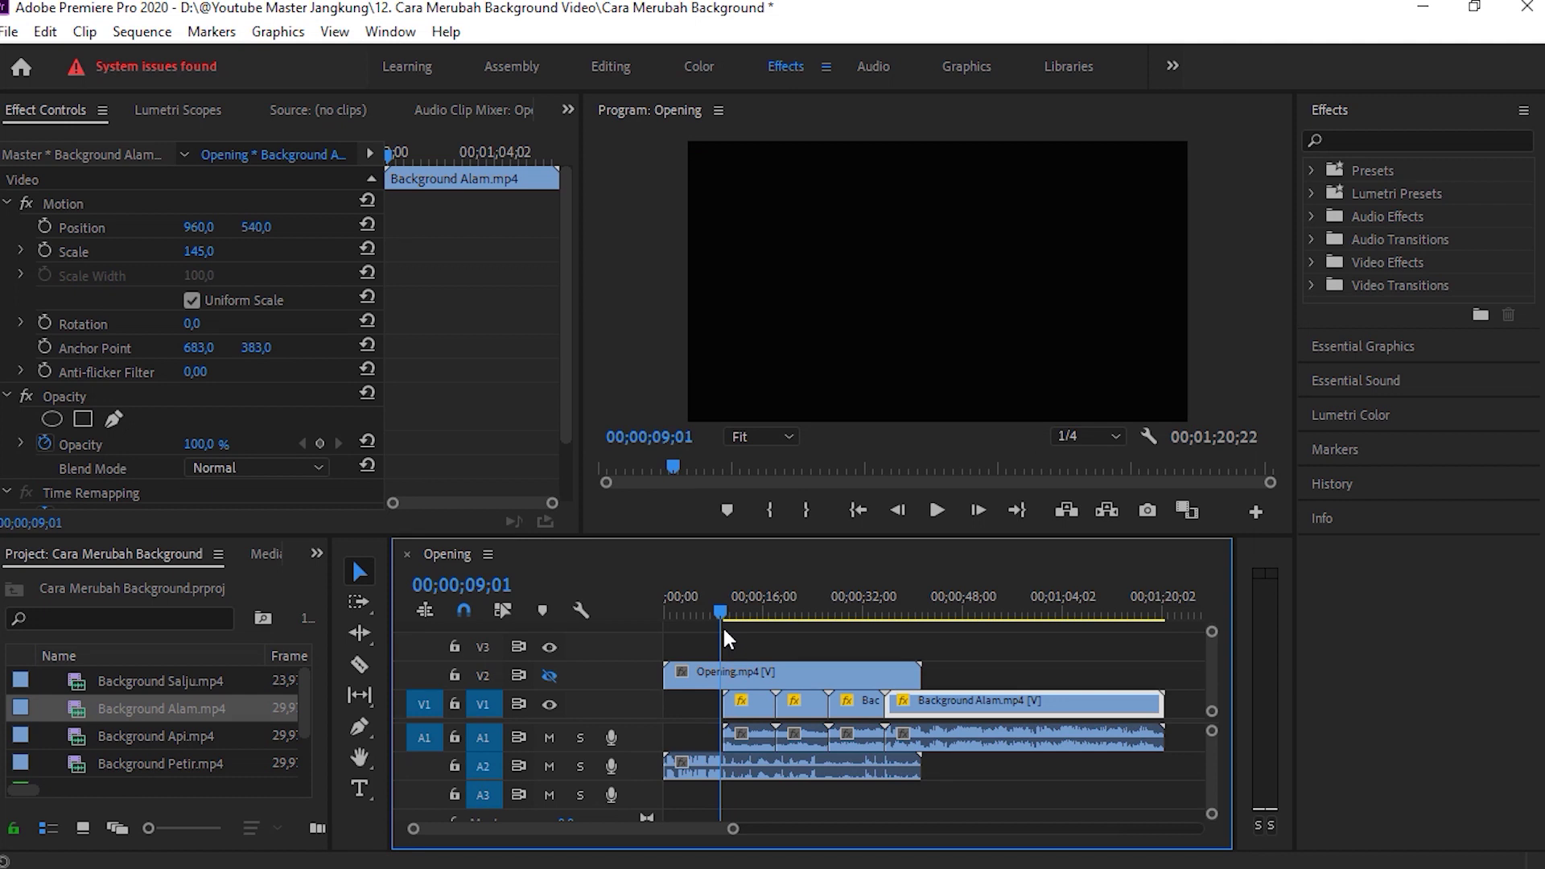
drag(723, 631, 726, 631)
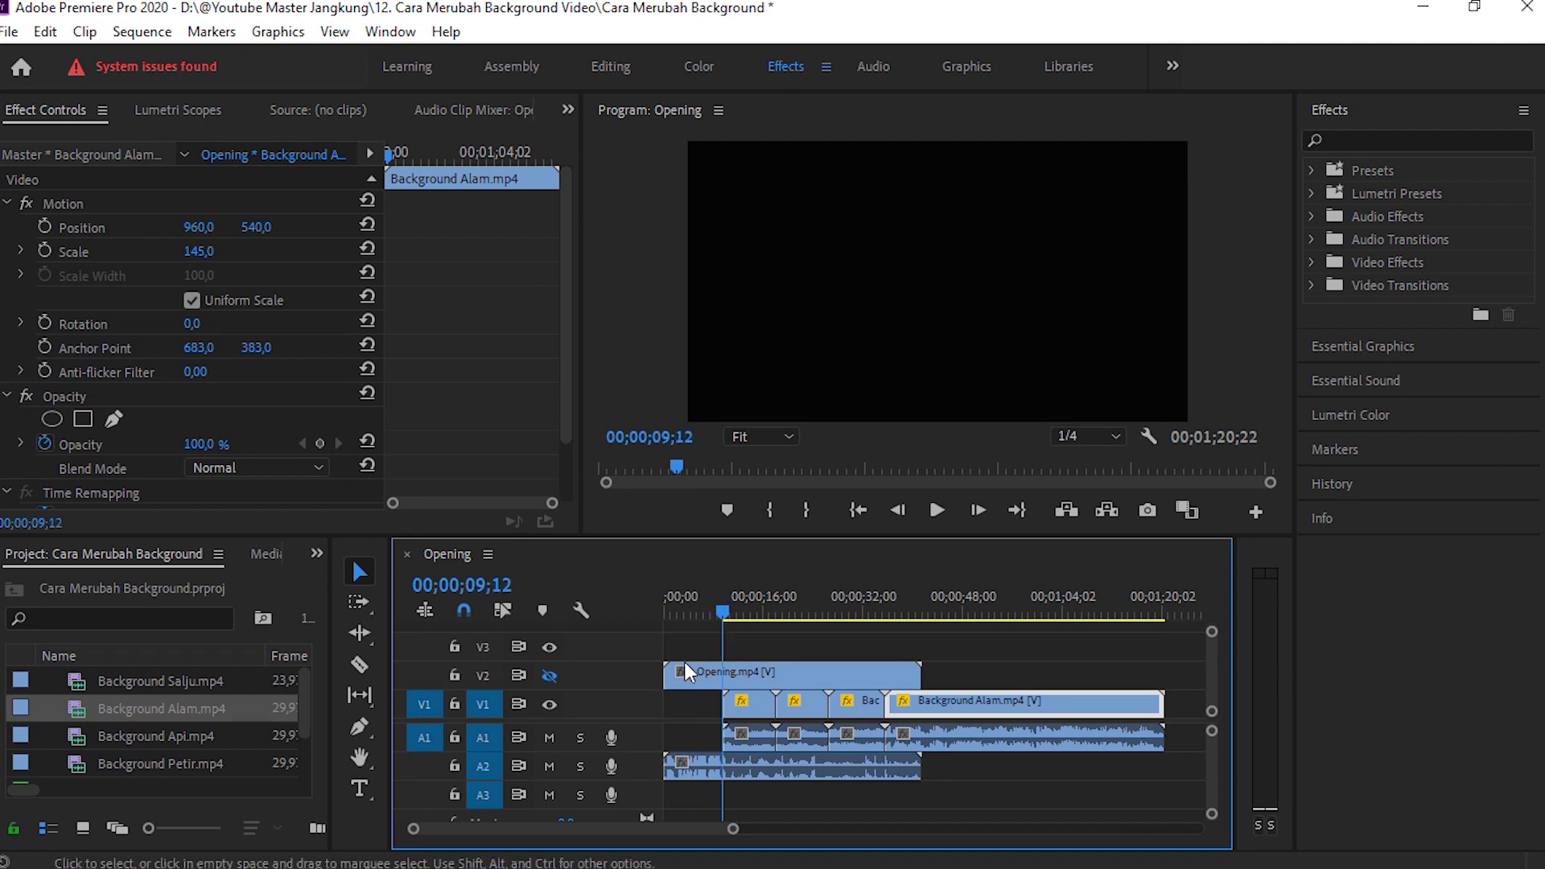
click(556, 677)
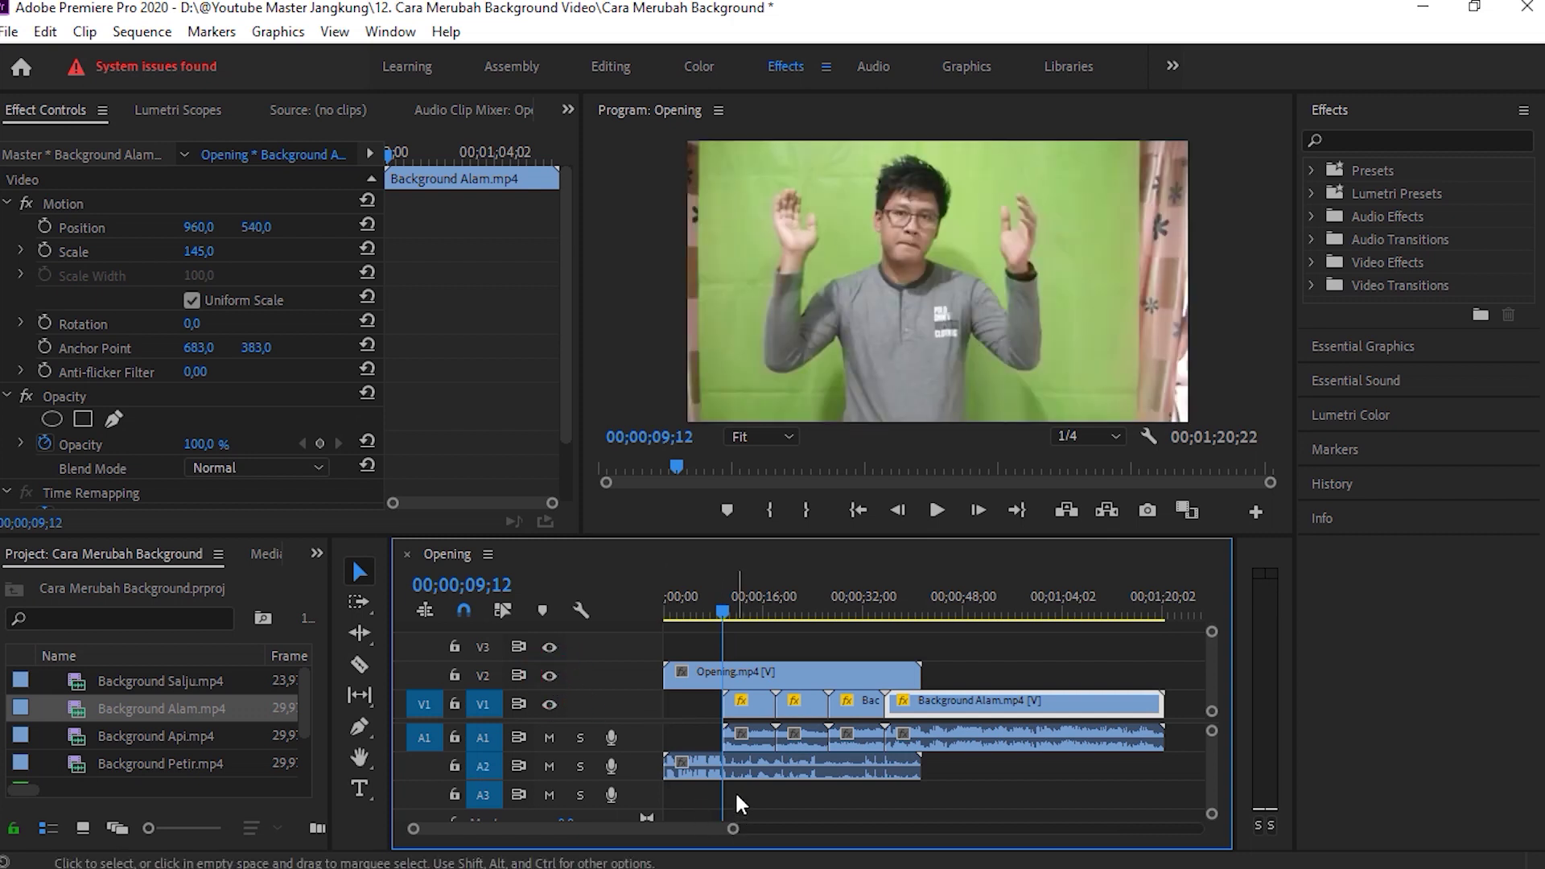
drag(733, 828, 570, 829)
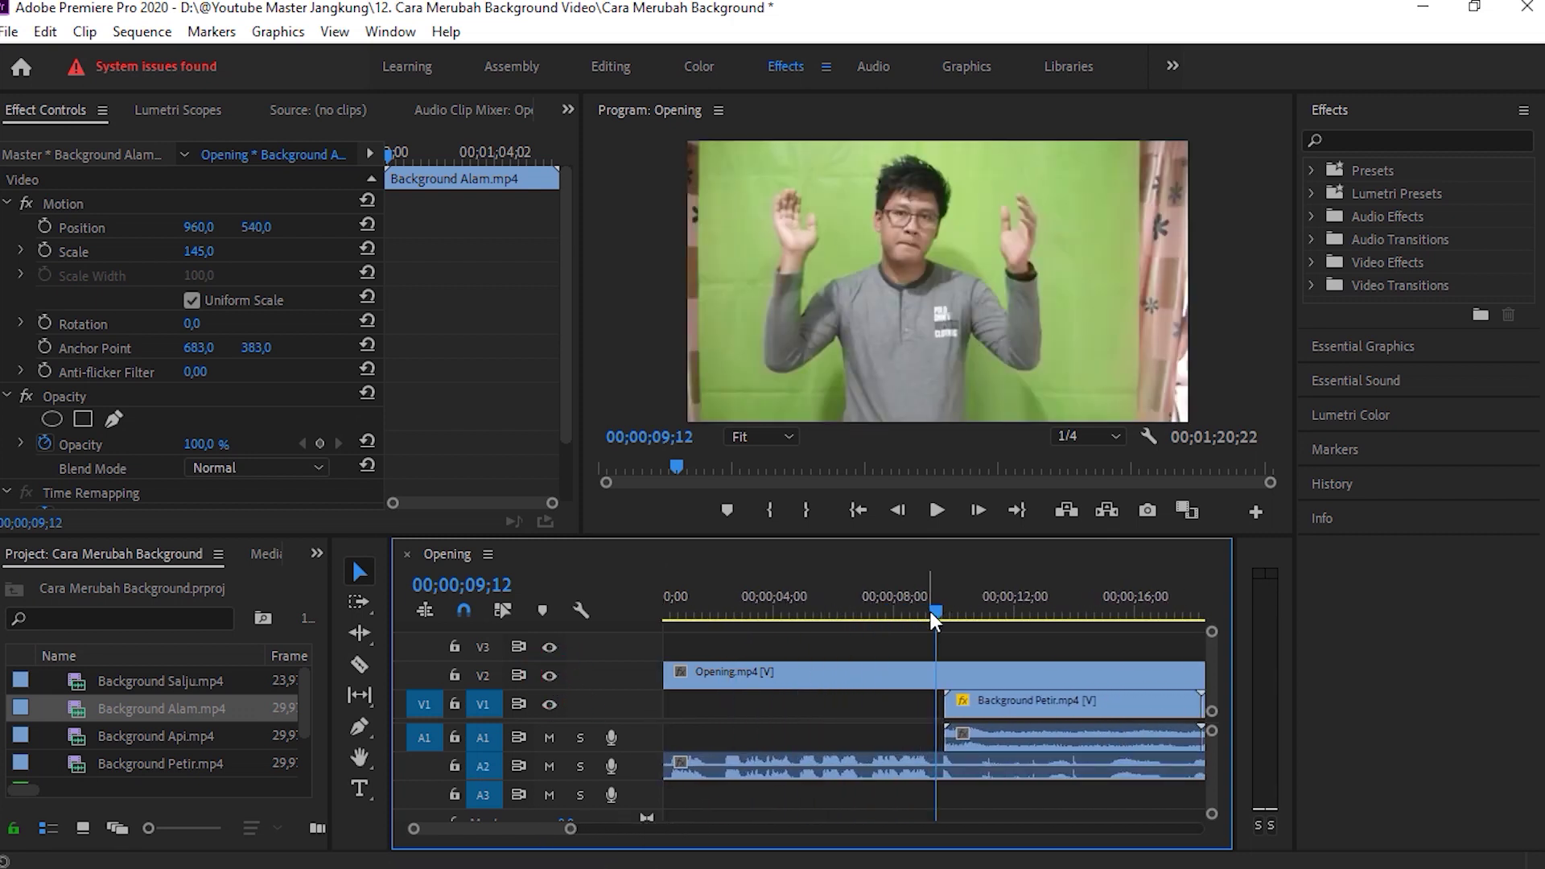
drag(932, 618, 943, 614)
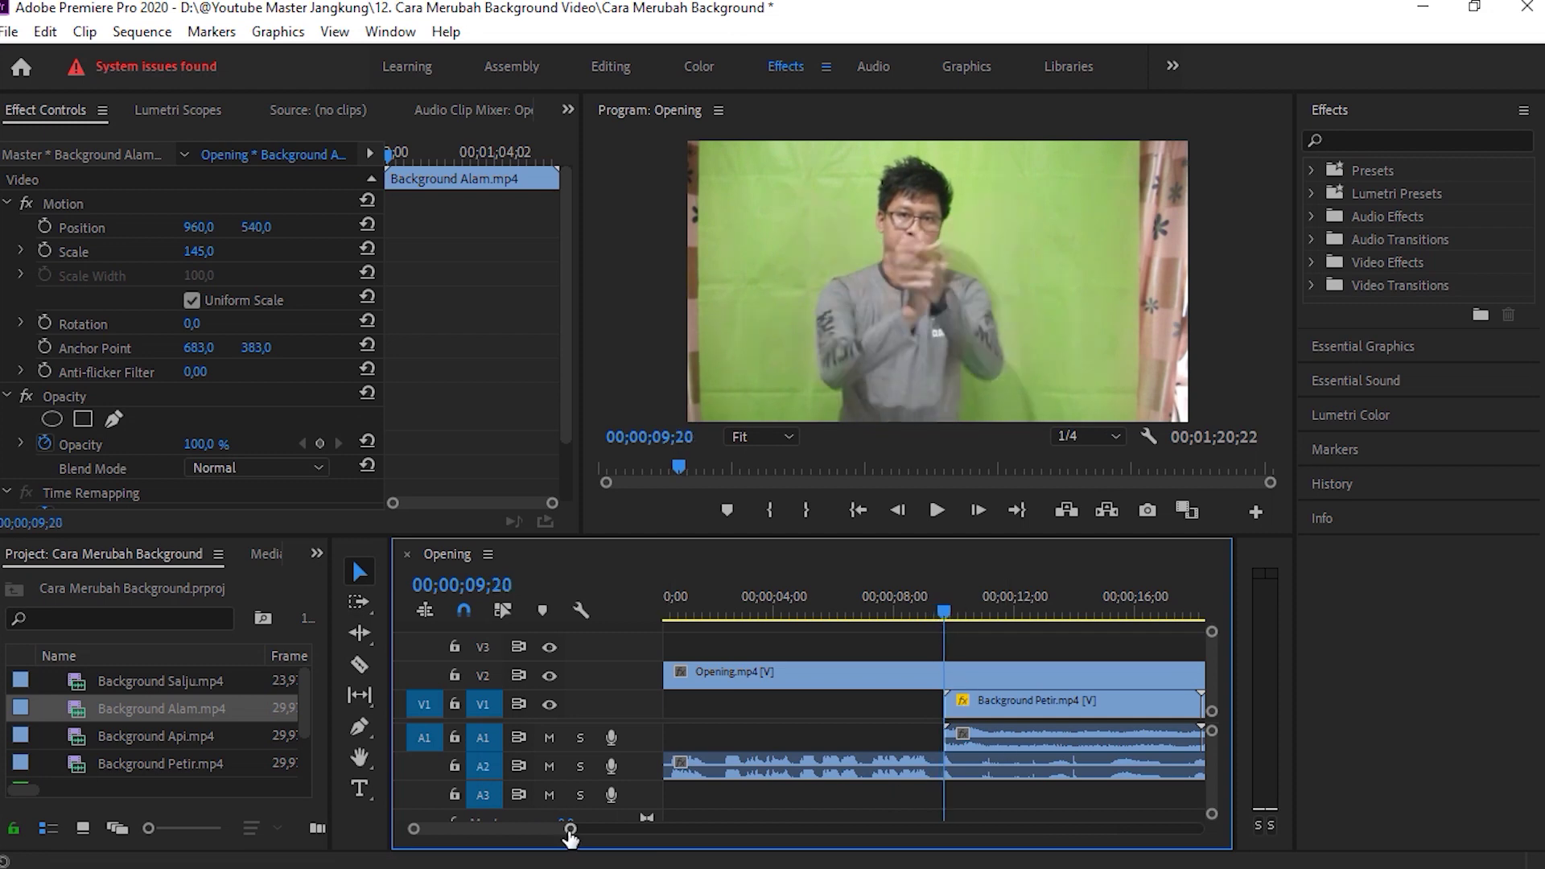
drag(568, 832, 478, 833)
click(945, 613)
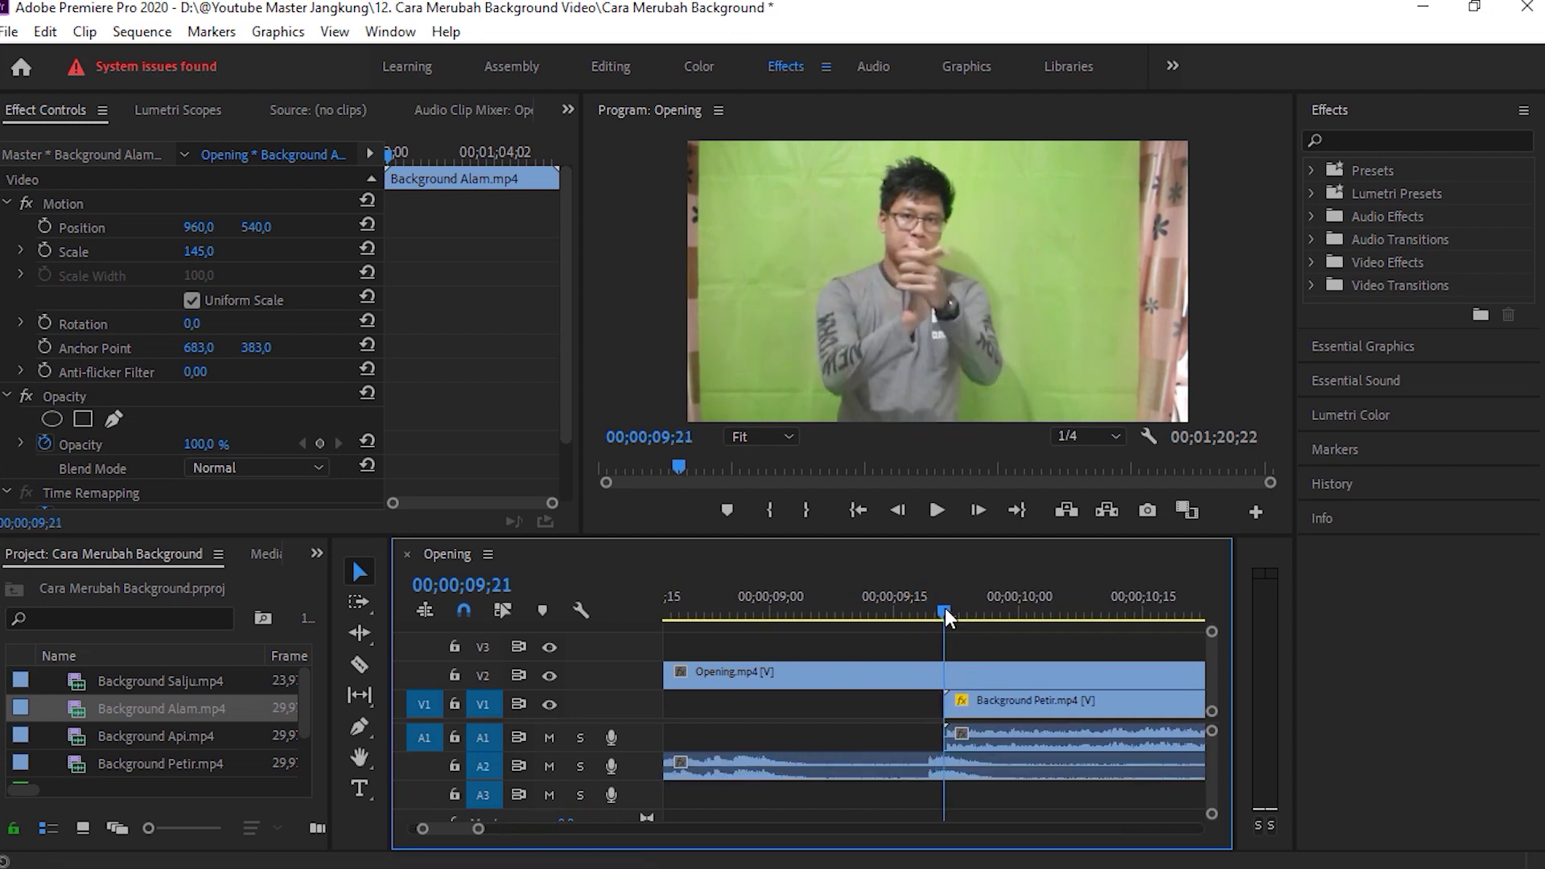
Cut Opening.mp4 on V2 at 09;21 with the Razor tool, then zoom back out.
click(361, 666)
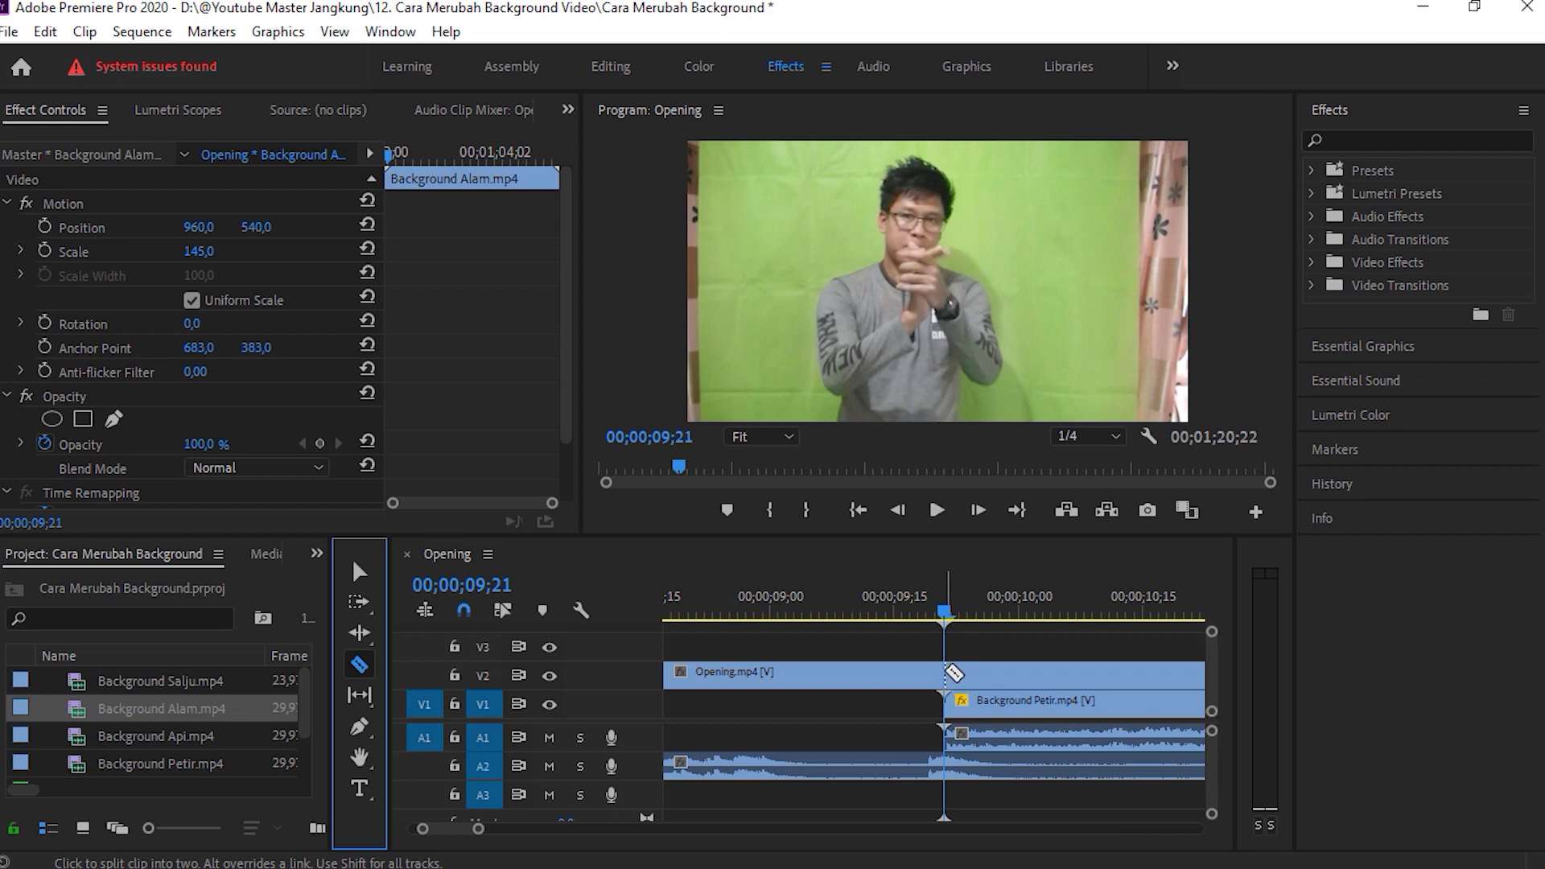
click(954, 673)
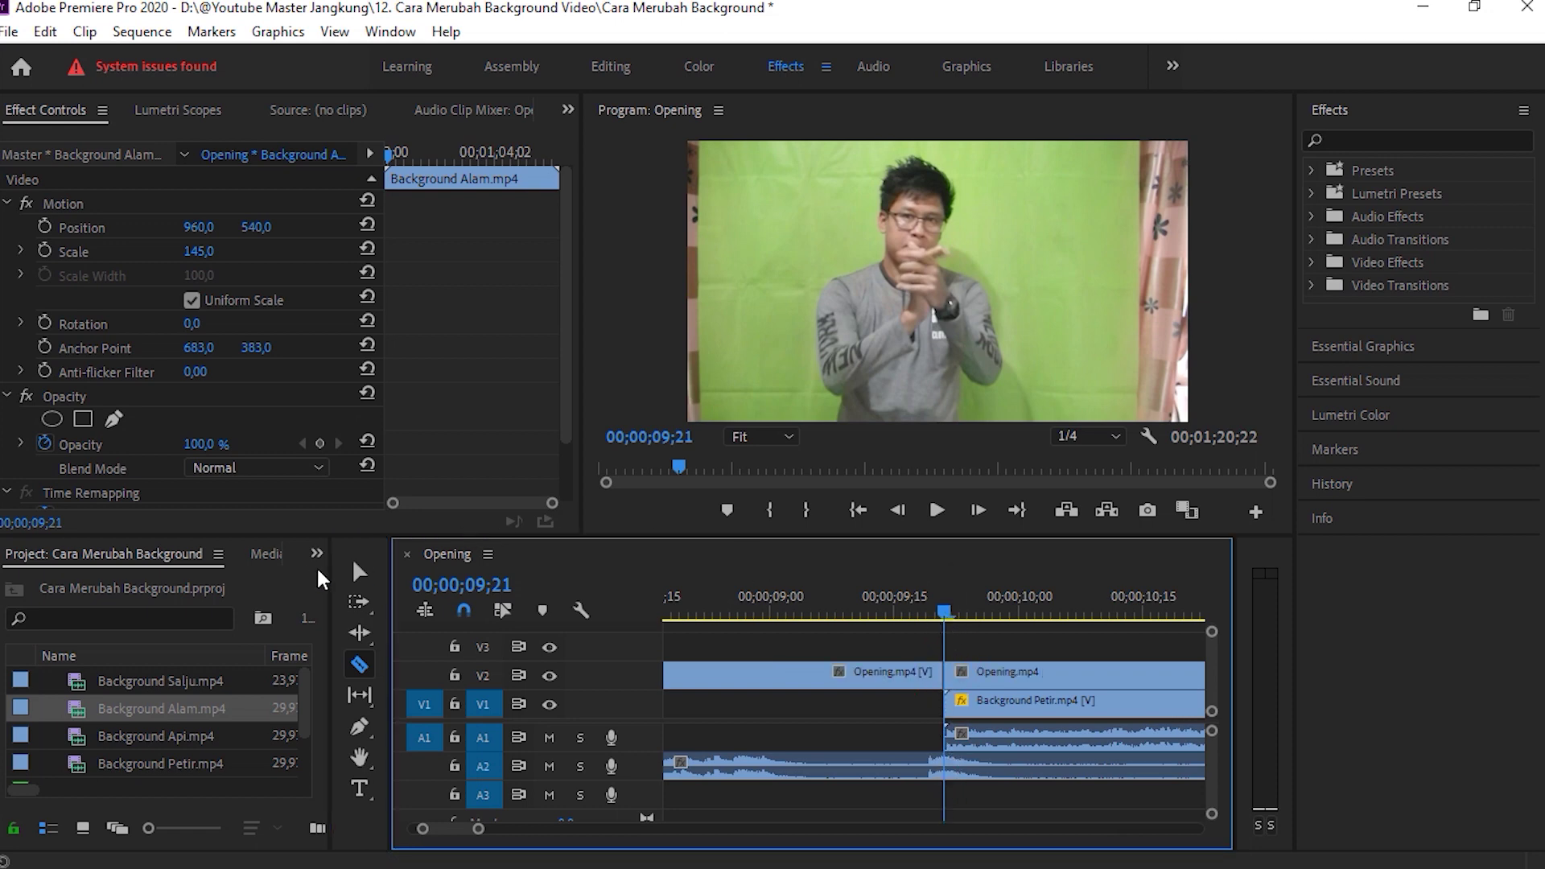
click(359, 571)
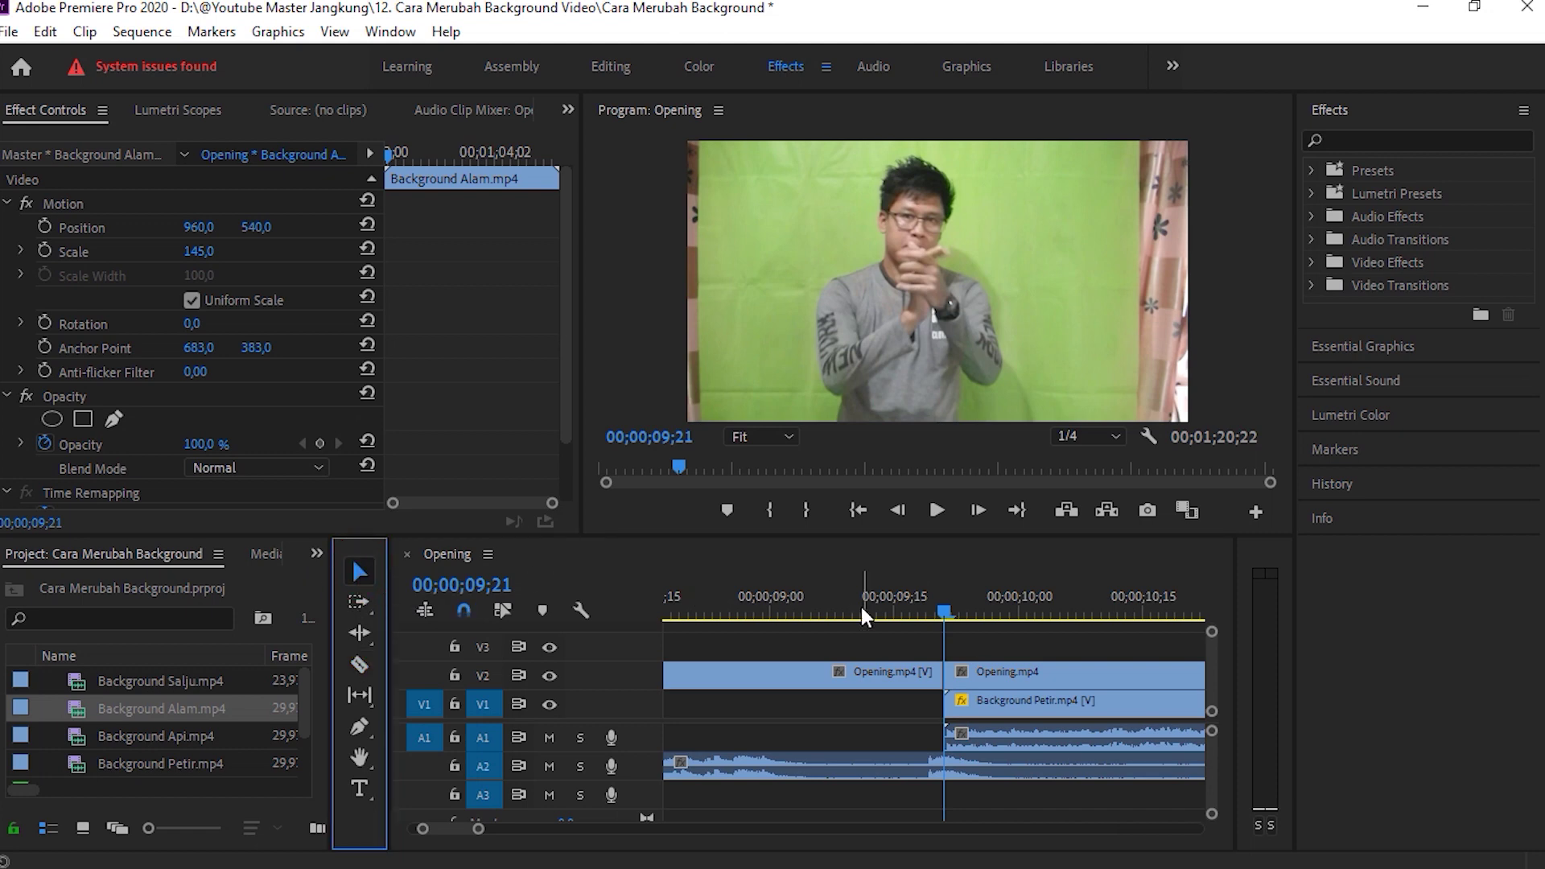
mouse_move(943, 610)
mouse_down()
mouse_move(923, 615)
mouse_move(942, 615)
mouse_up()
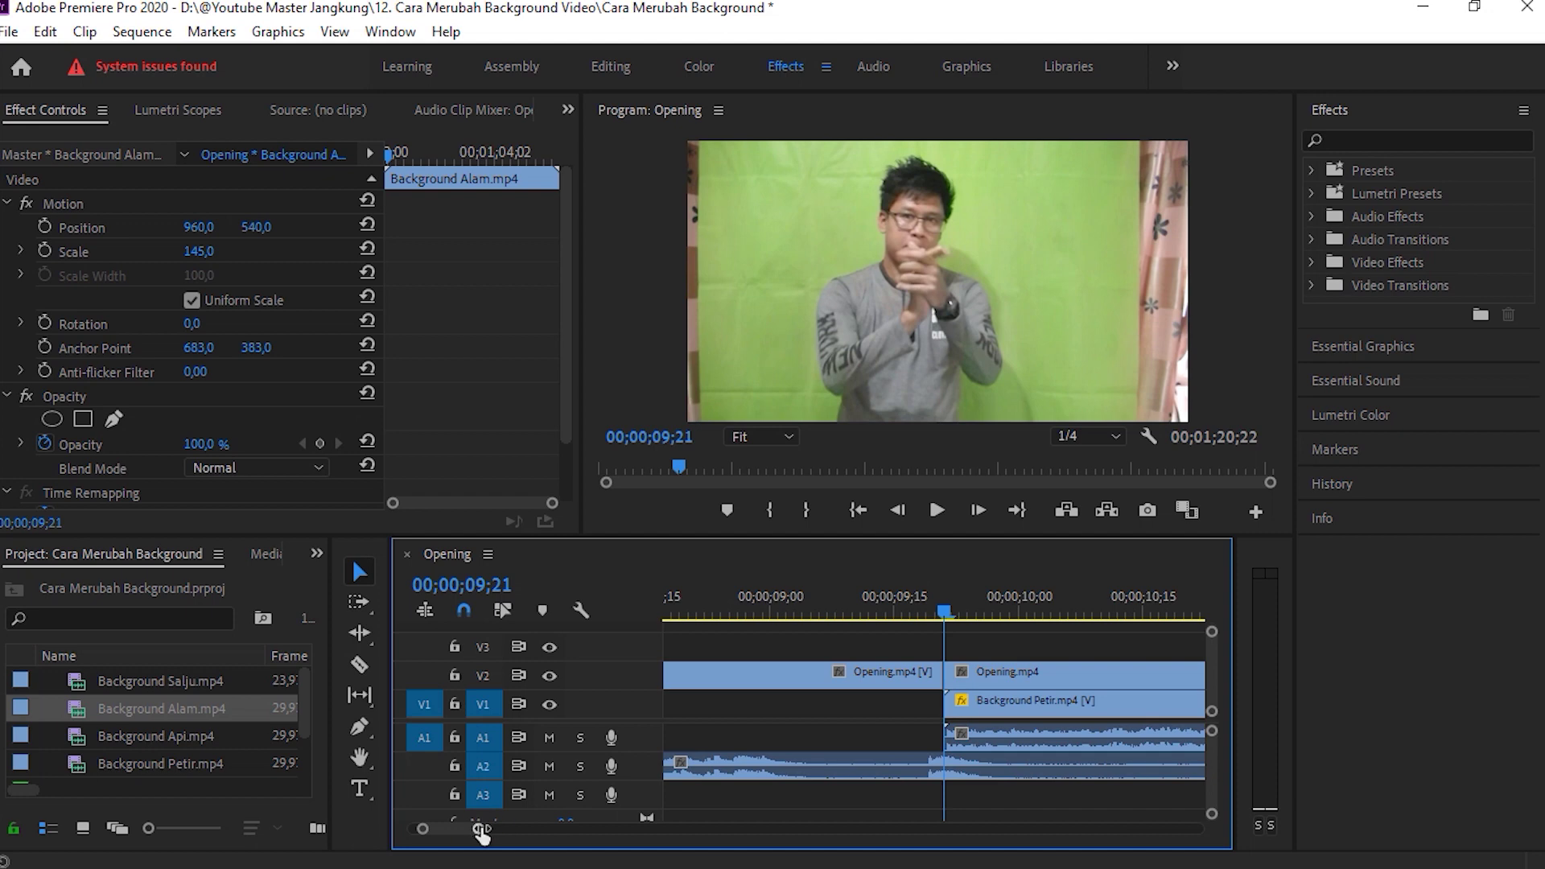
drag(481, 833, 654, 829)
click(1180, 634)
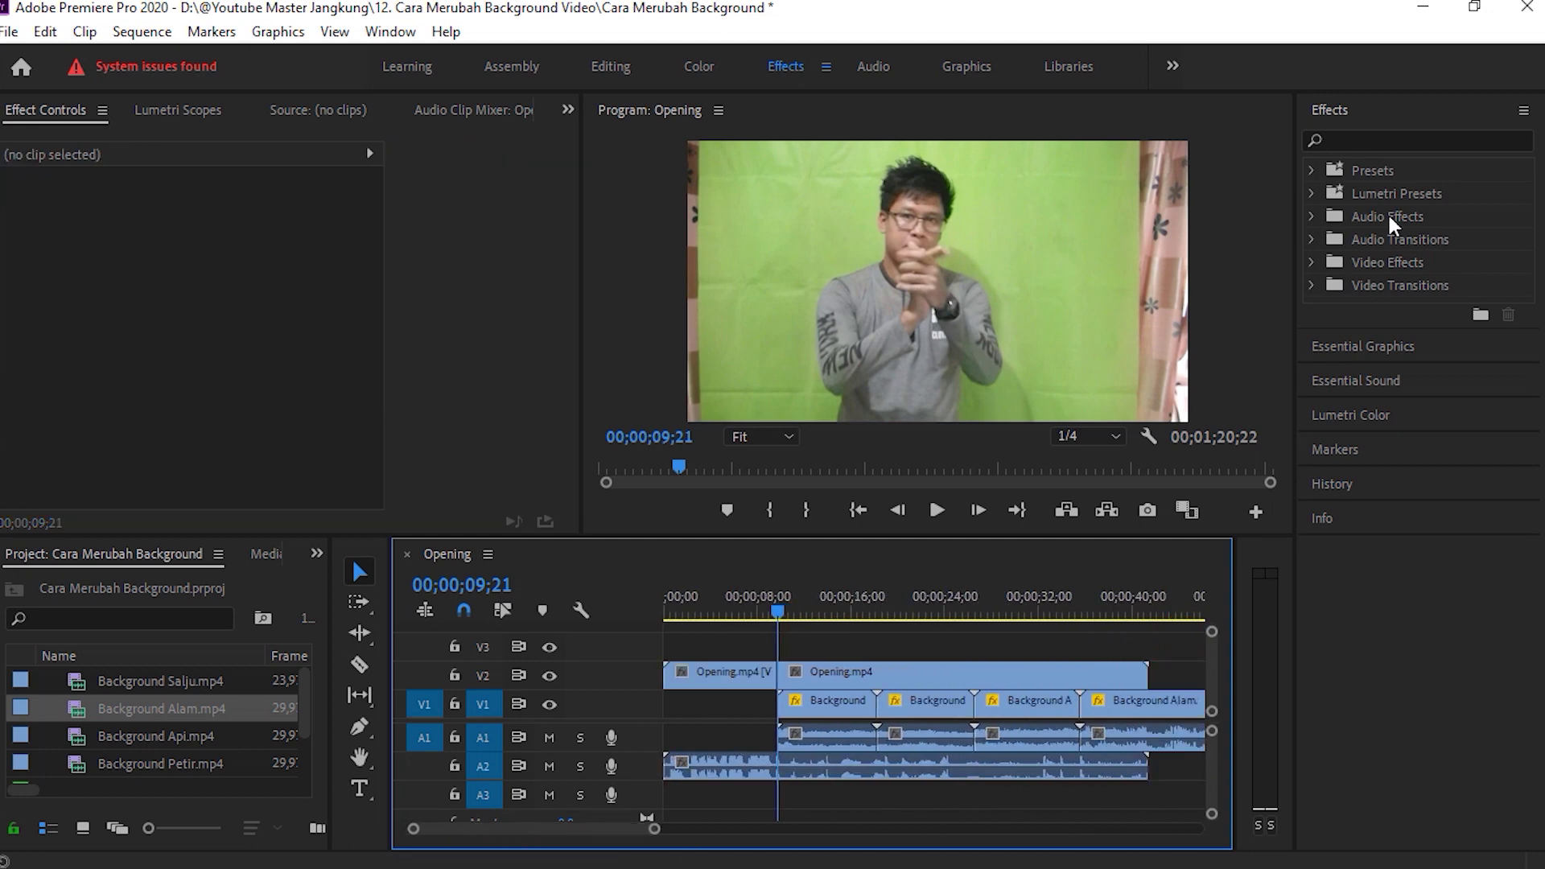
Apply the Crop effect to the second Opening.mp4 clip.
click(1389, 140)
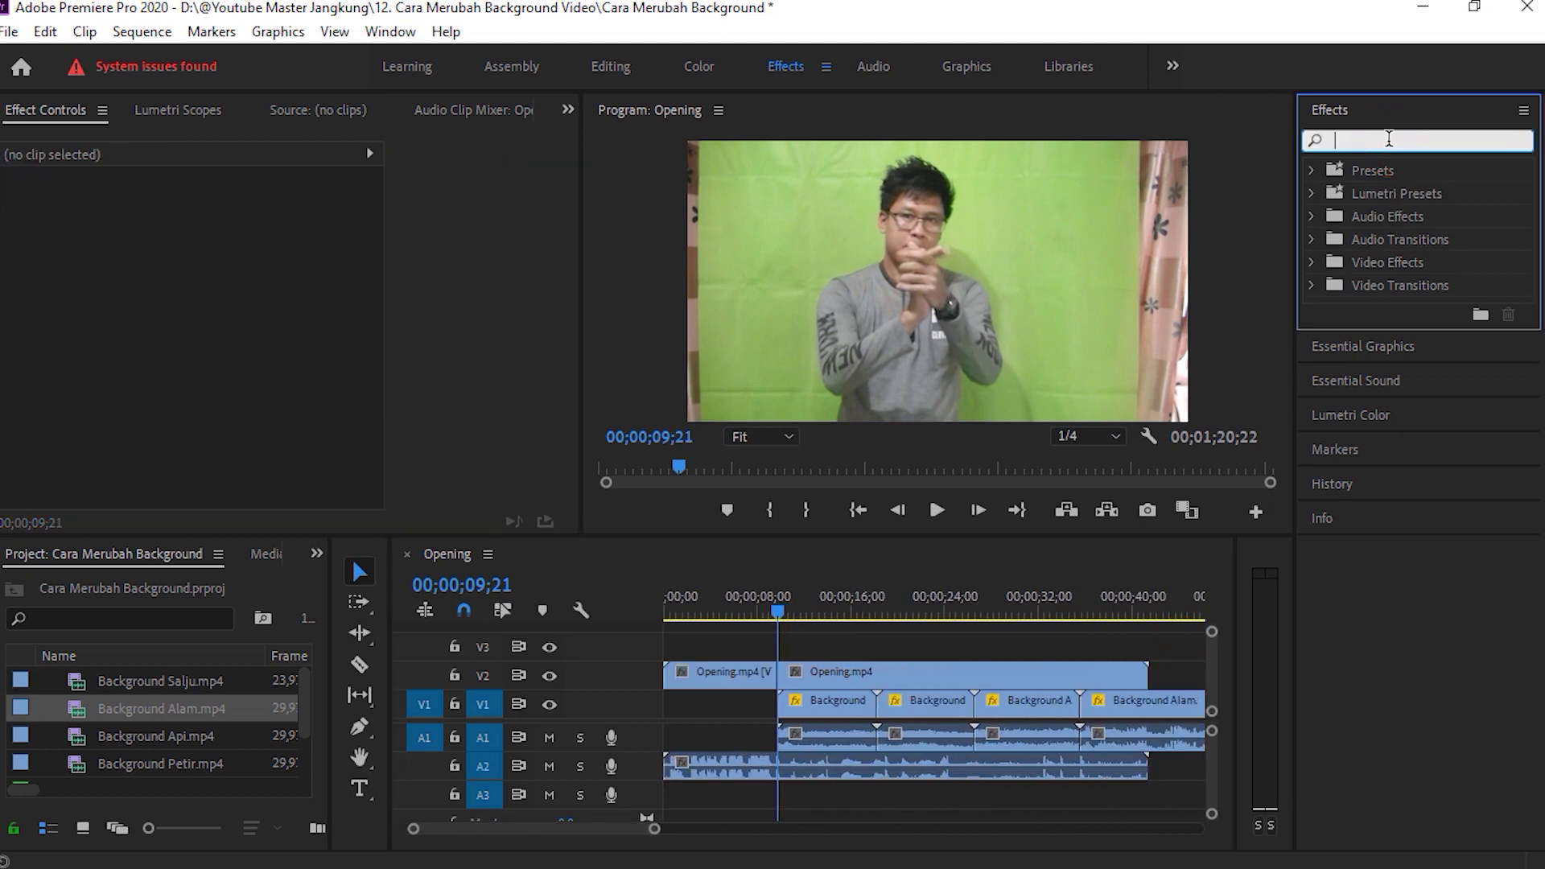
text(cr)
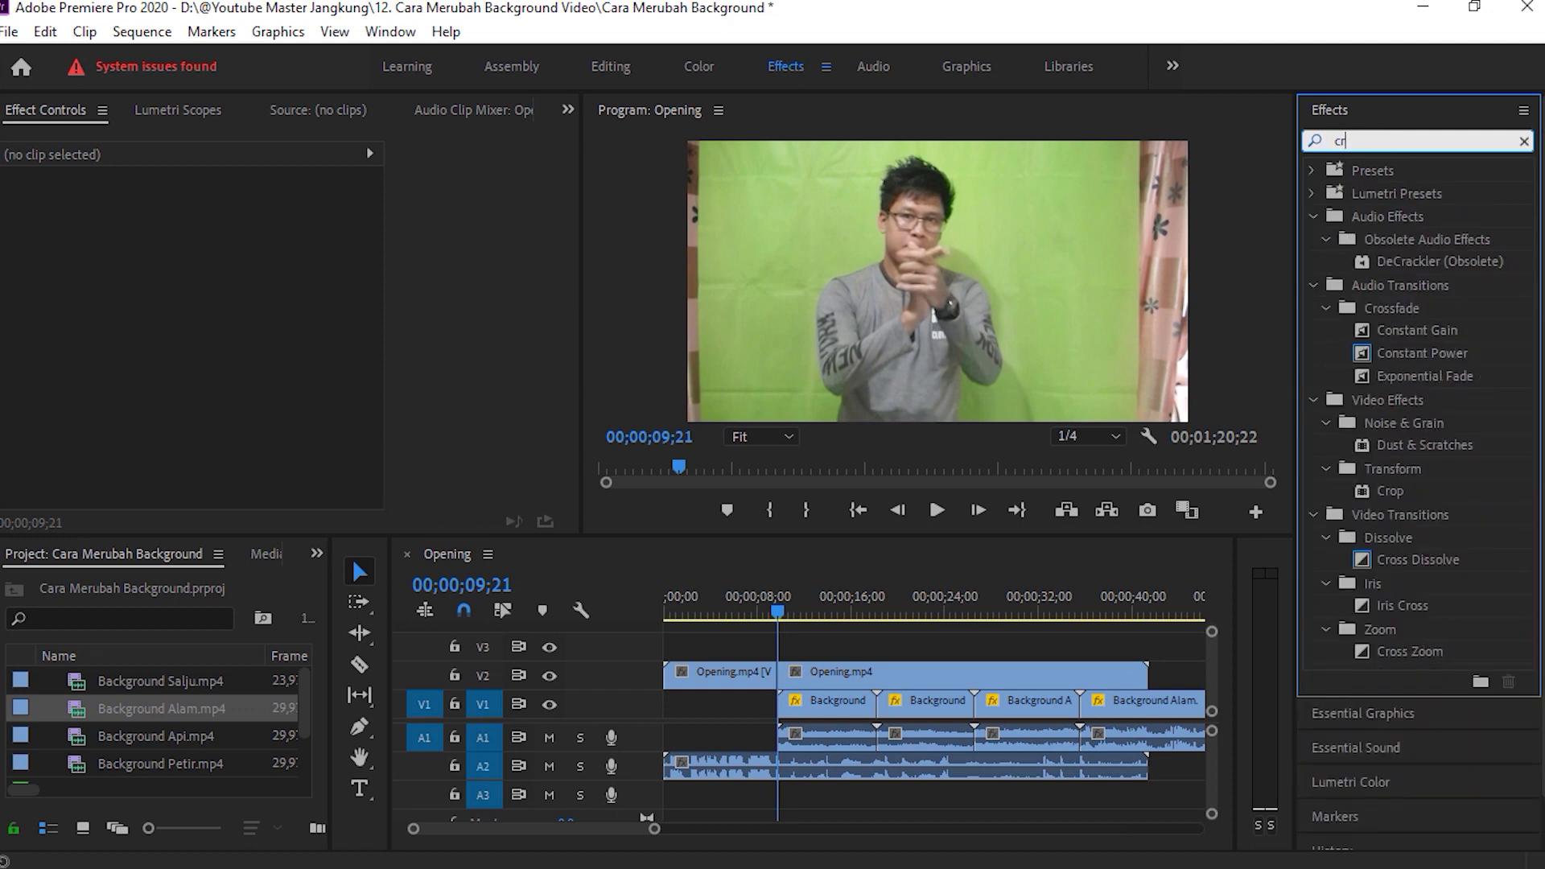
text(op)
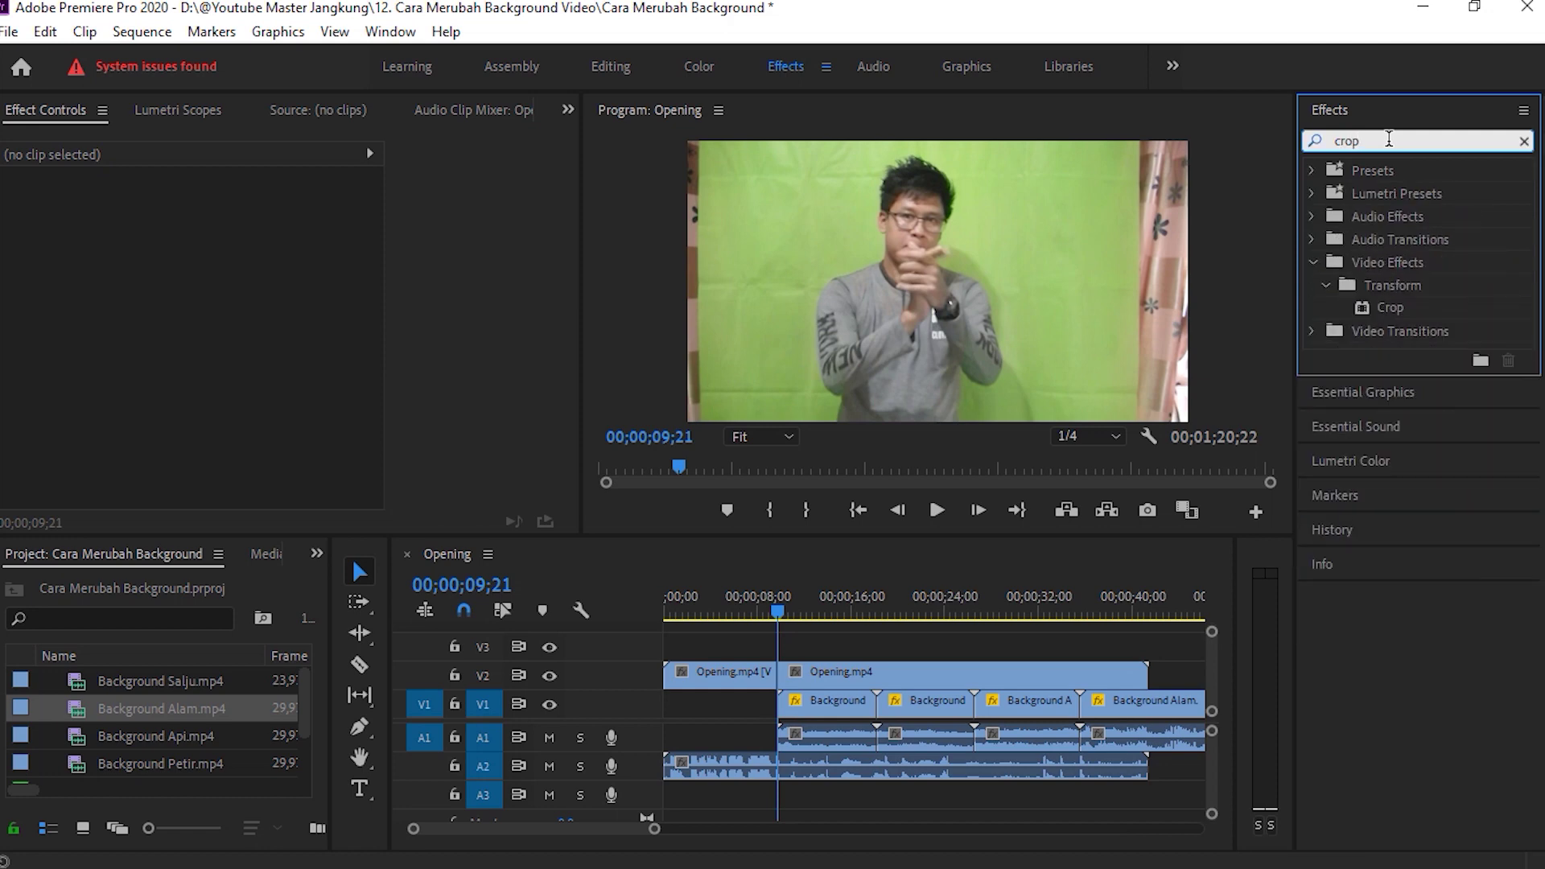
click(1413, 309)
drag(1409, 314, 980, 573)
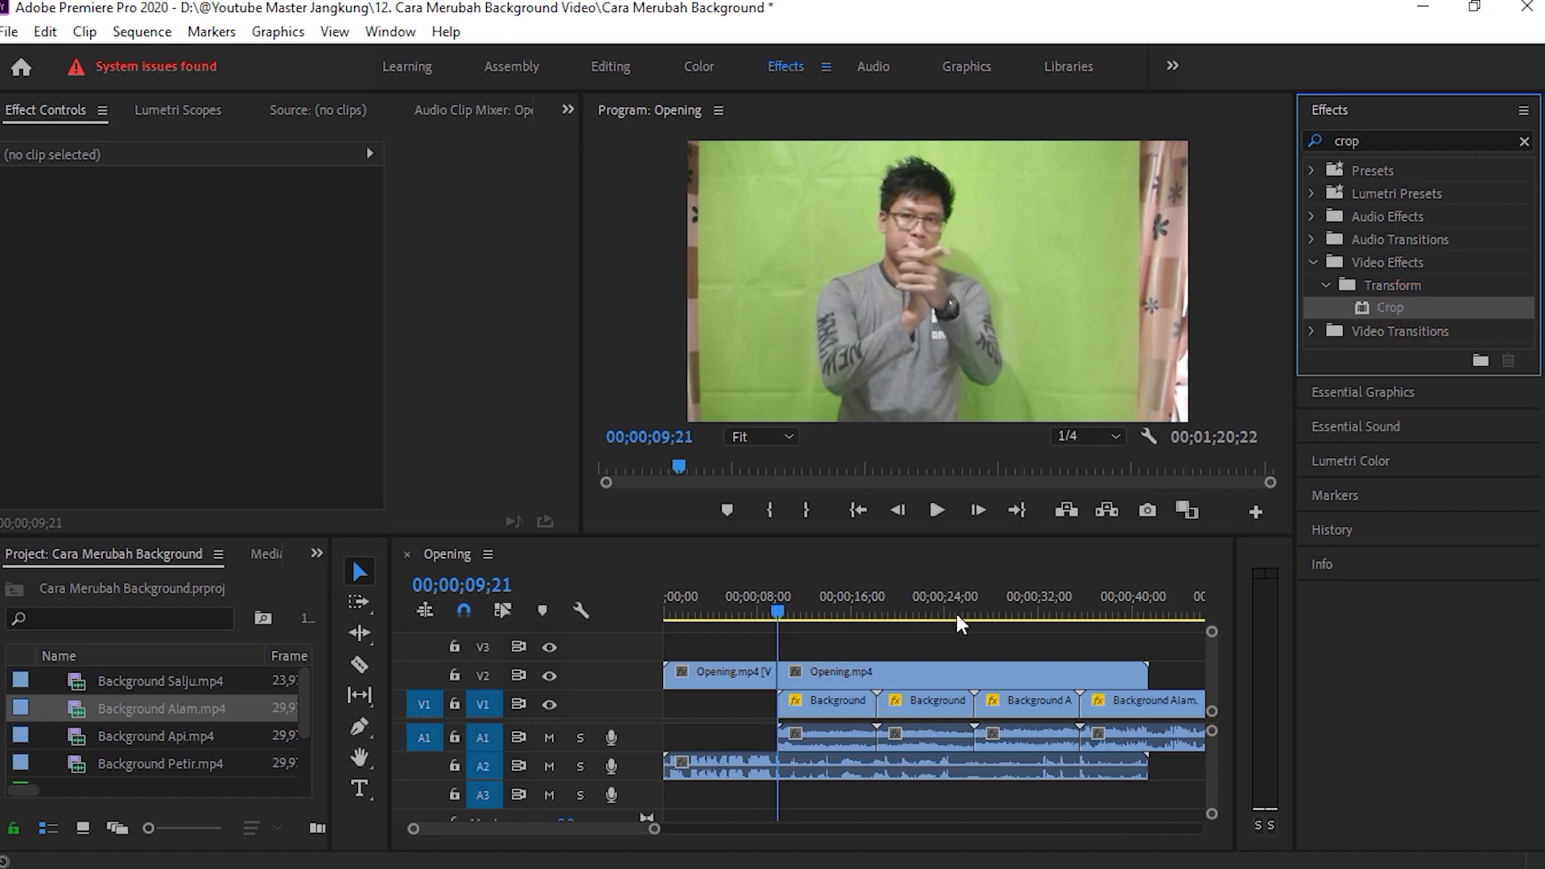
drag(954, 621, 944, 660)
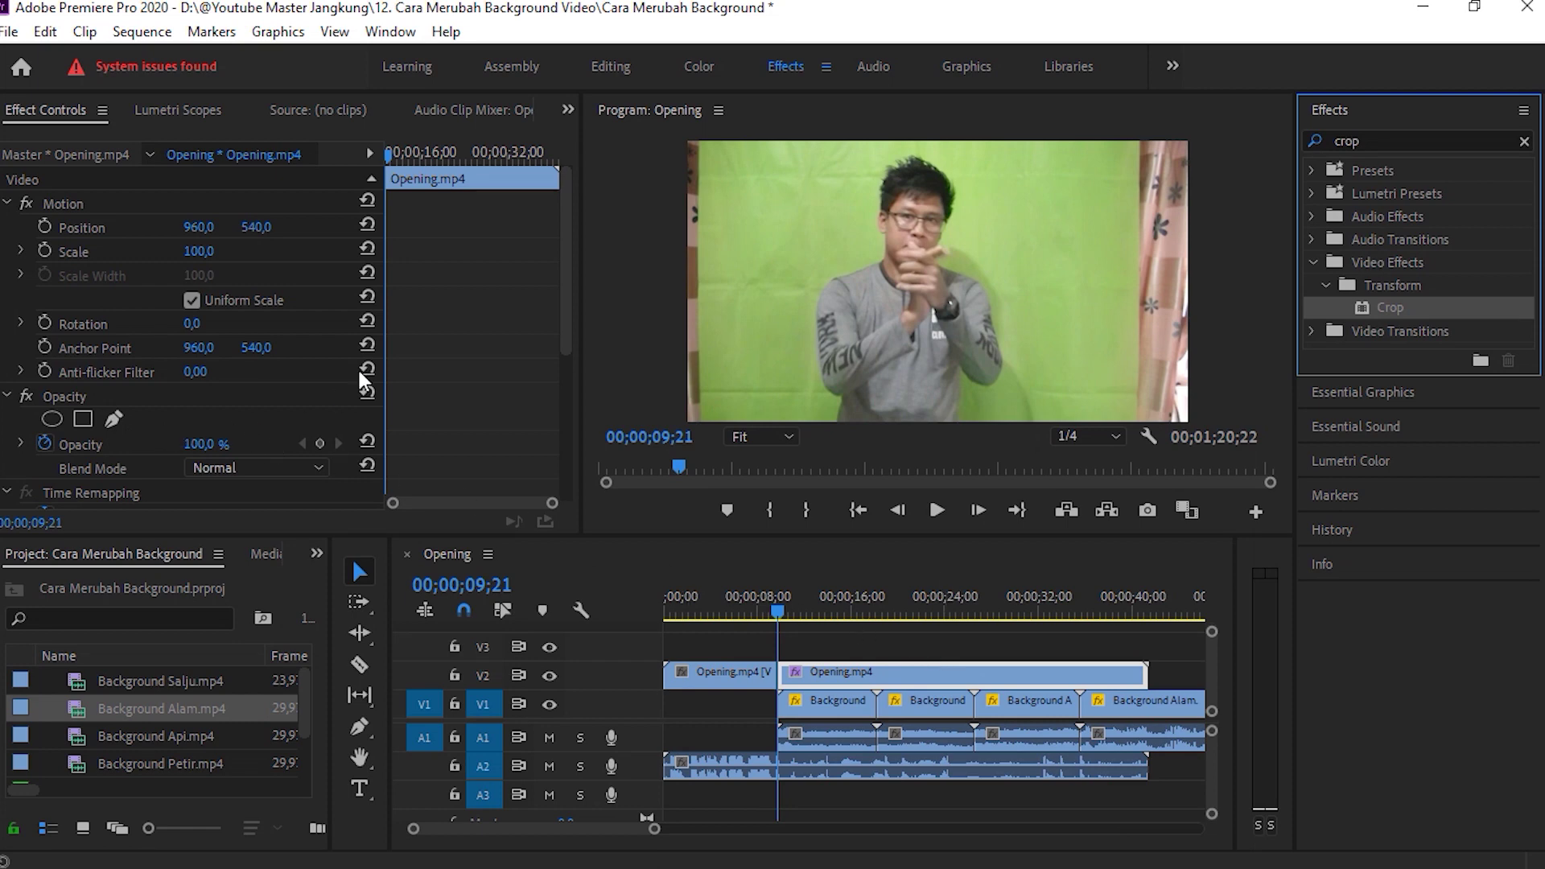
drag(562, 269, 540, 433)
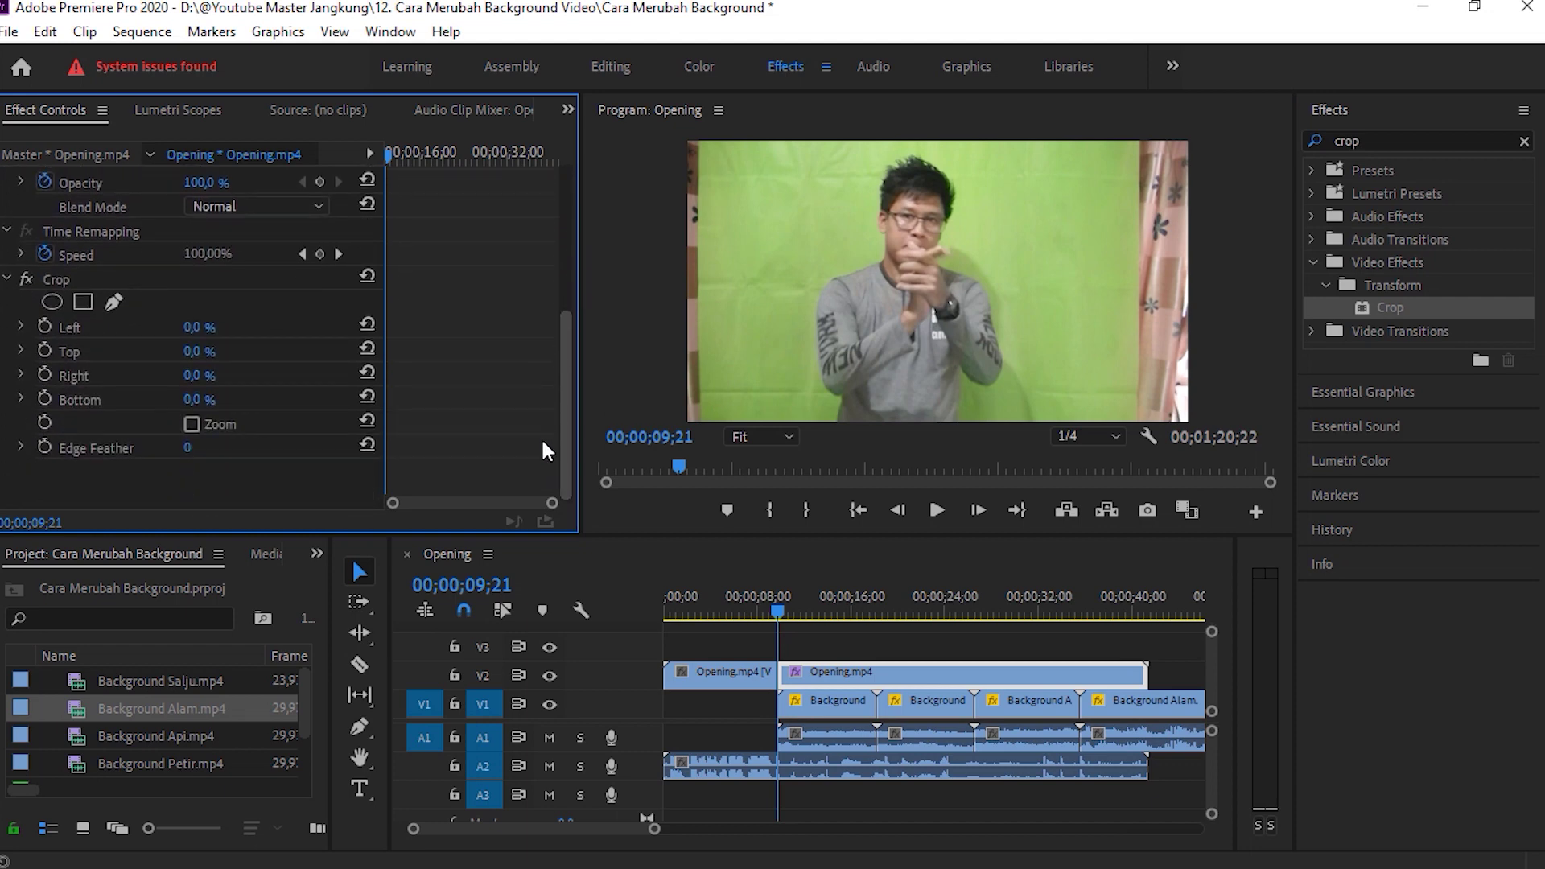
Set the crop to Left 4% and Right 11%.
click(203, 333)
text(5)
key(Return)
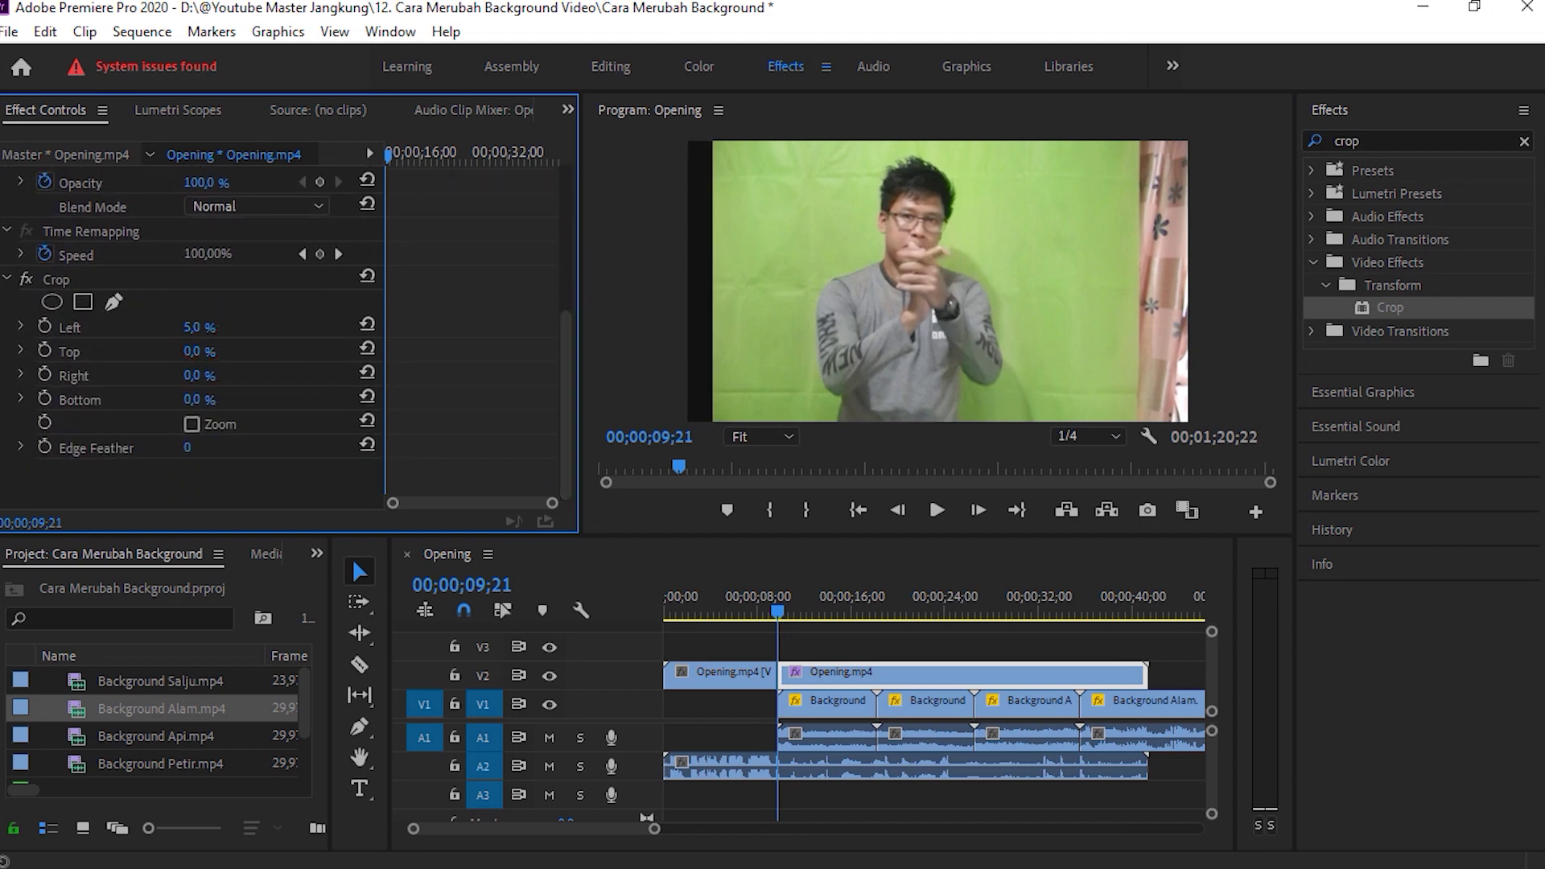
drag(200, 327, 214, 328)
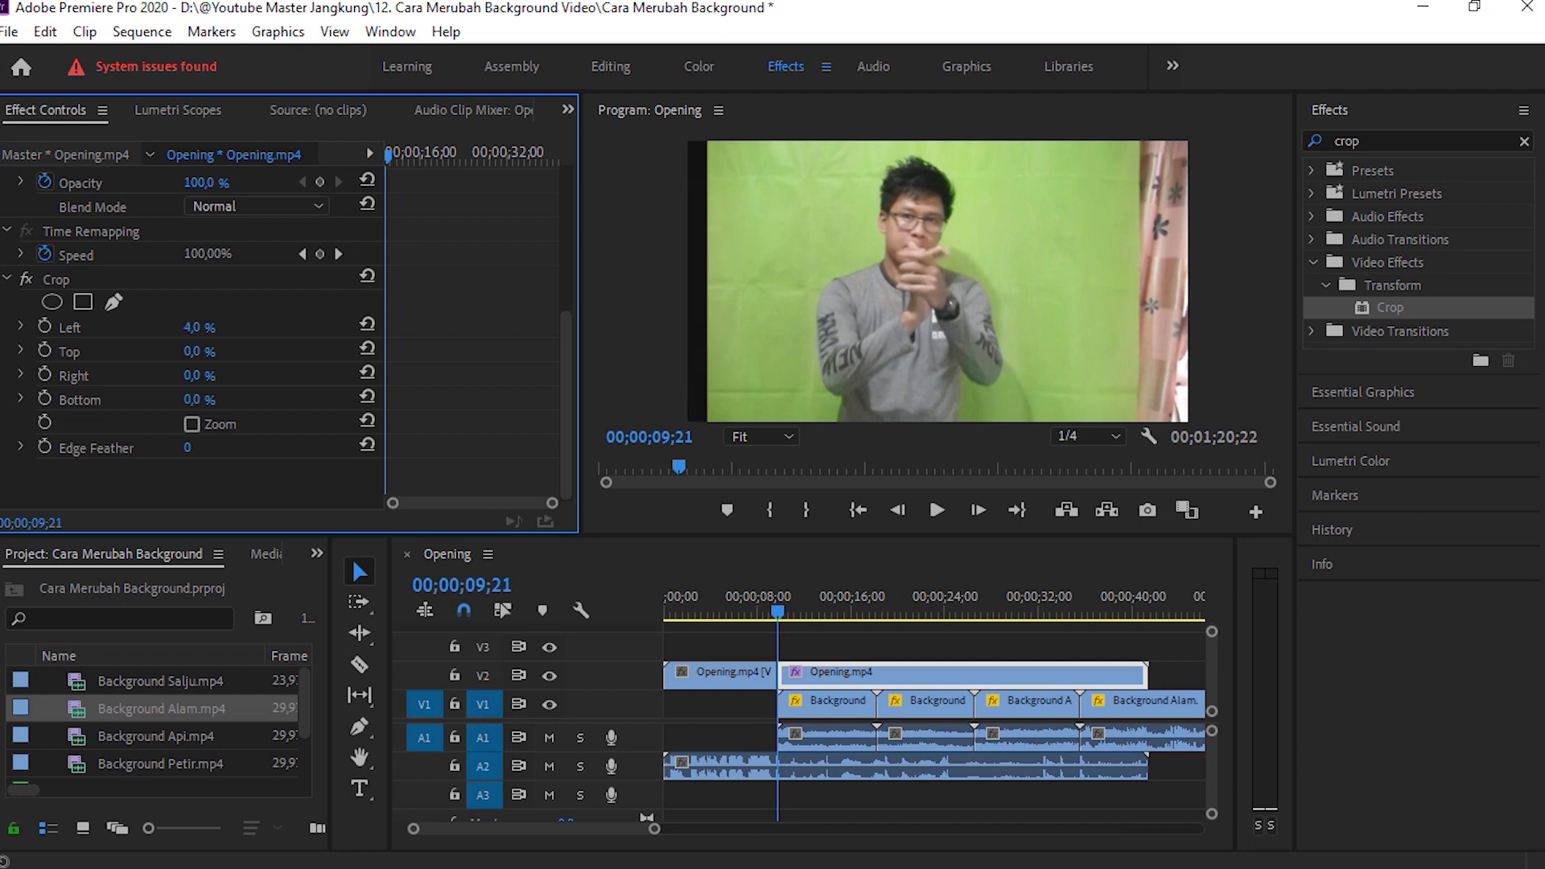
mouse_move(210, 374)
mouse_down()
mouse_move(242, 375)
mouse_move(415, 493)
mouse_up()
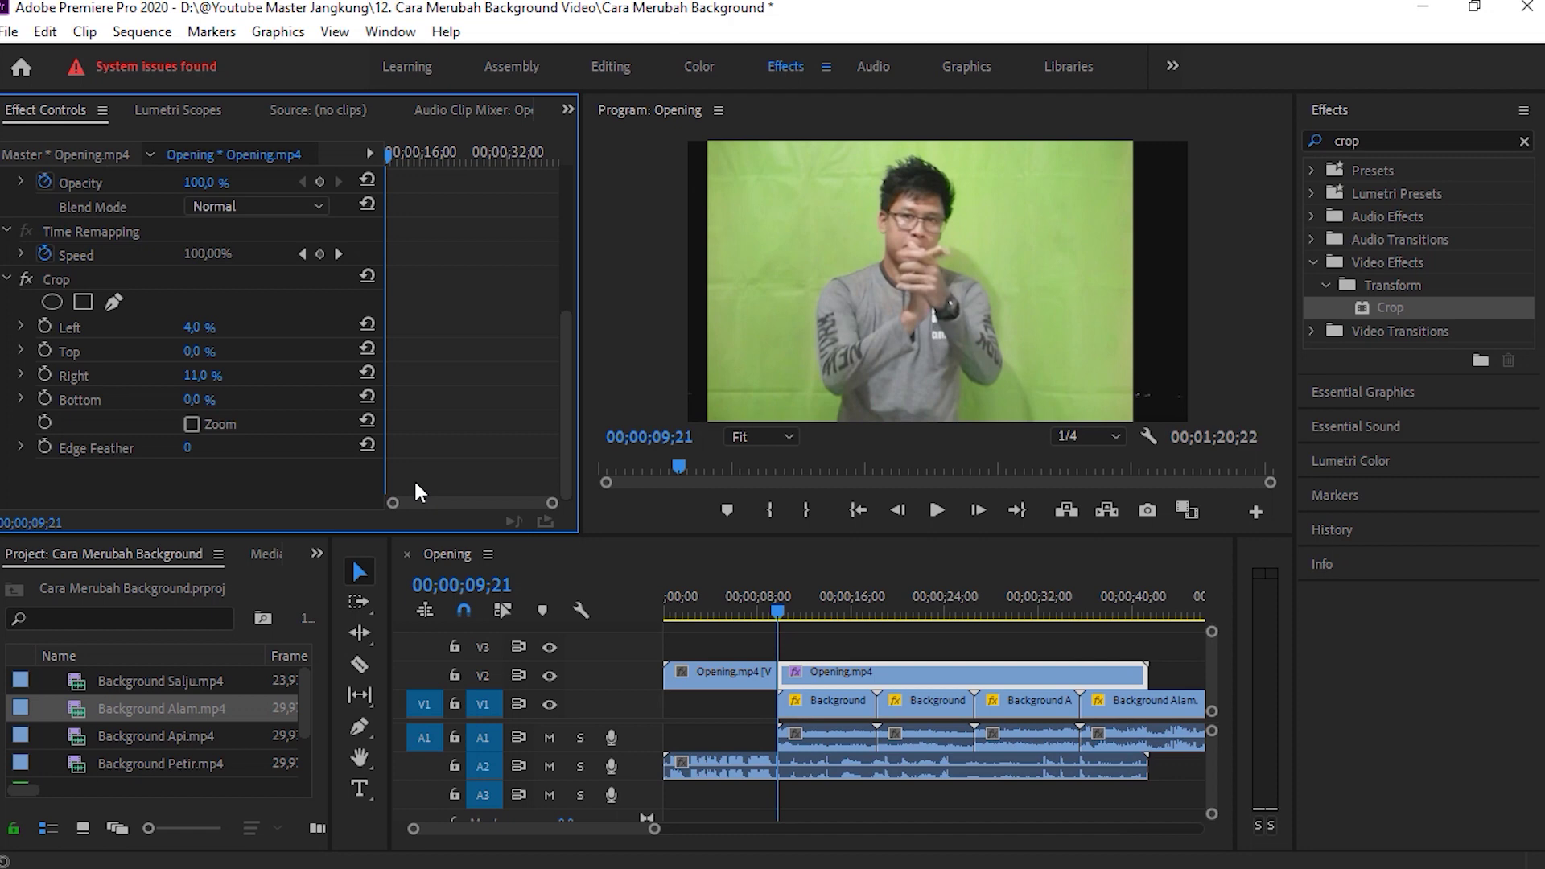
click(1316, 143)
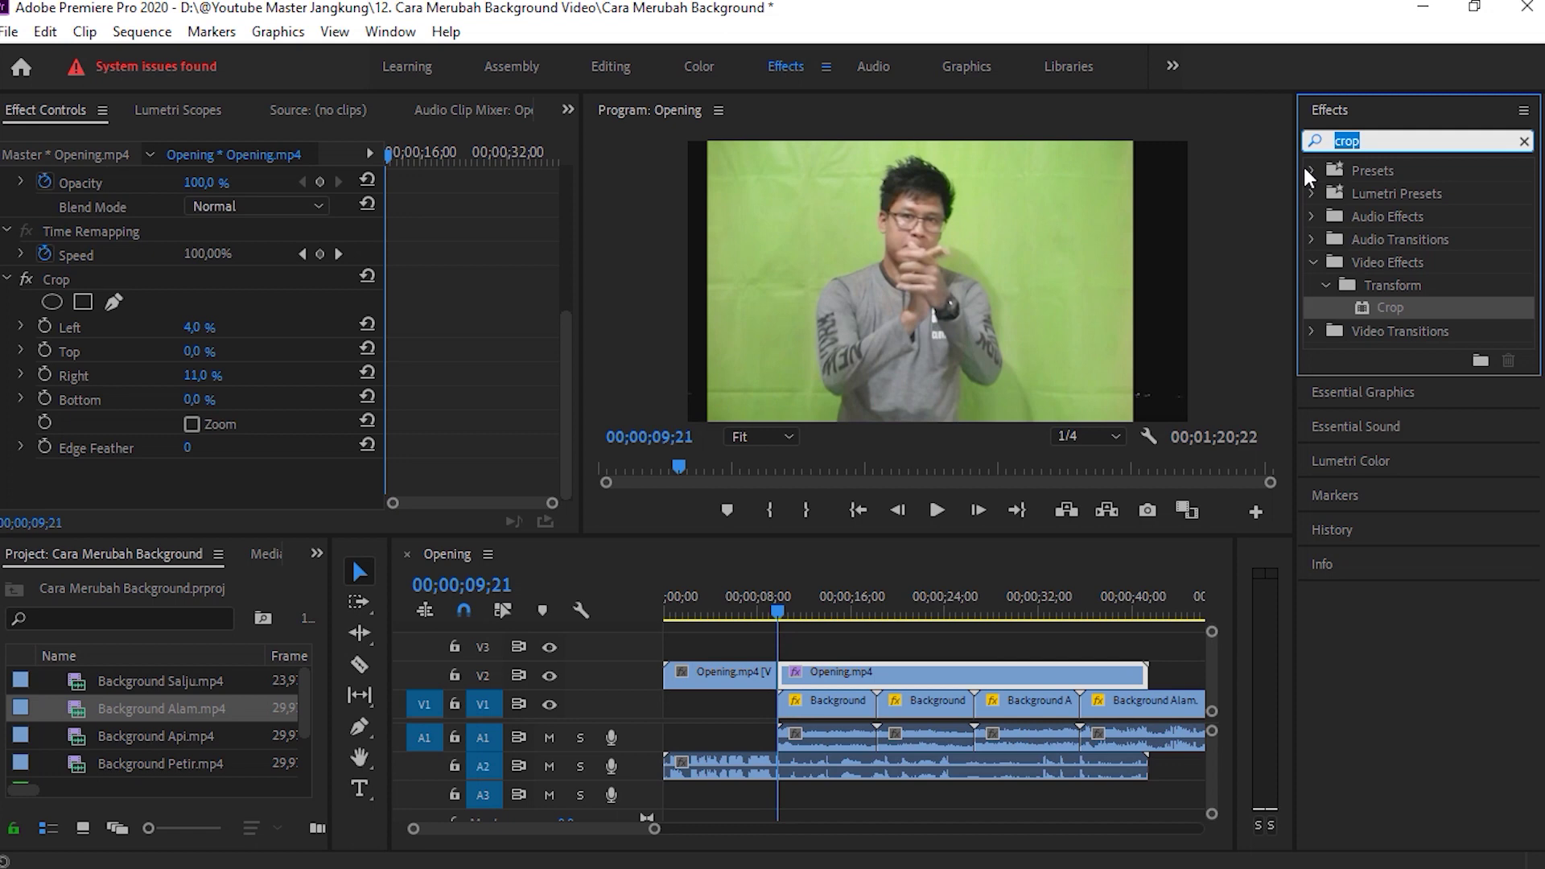
text(ultra key)
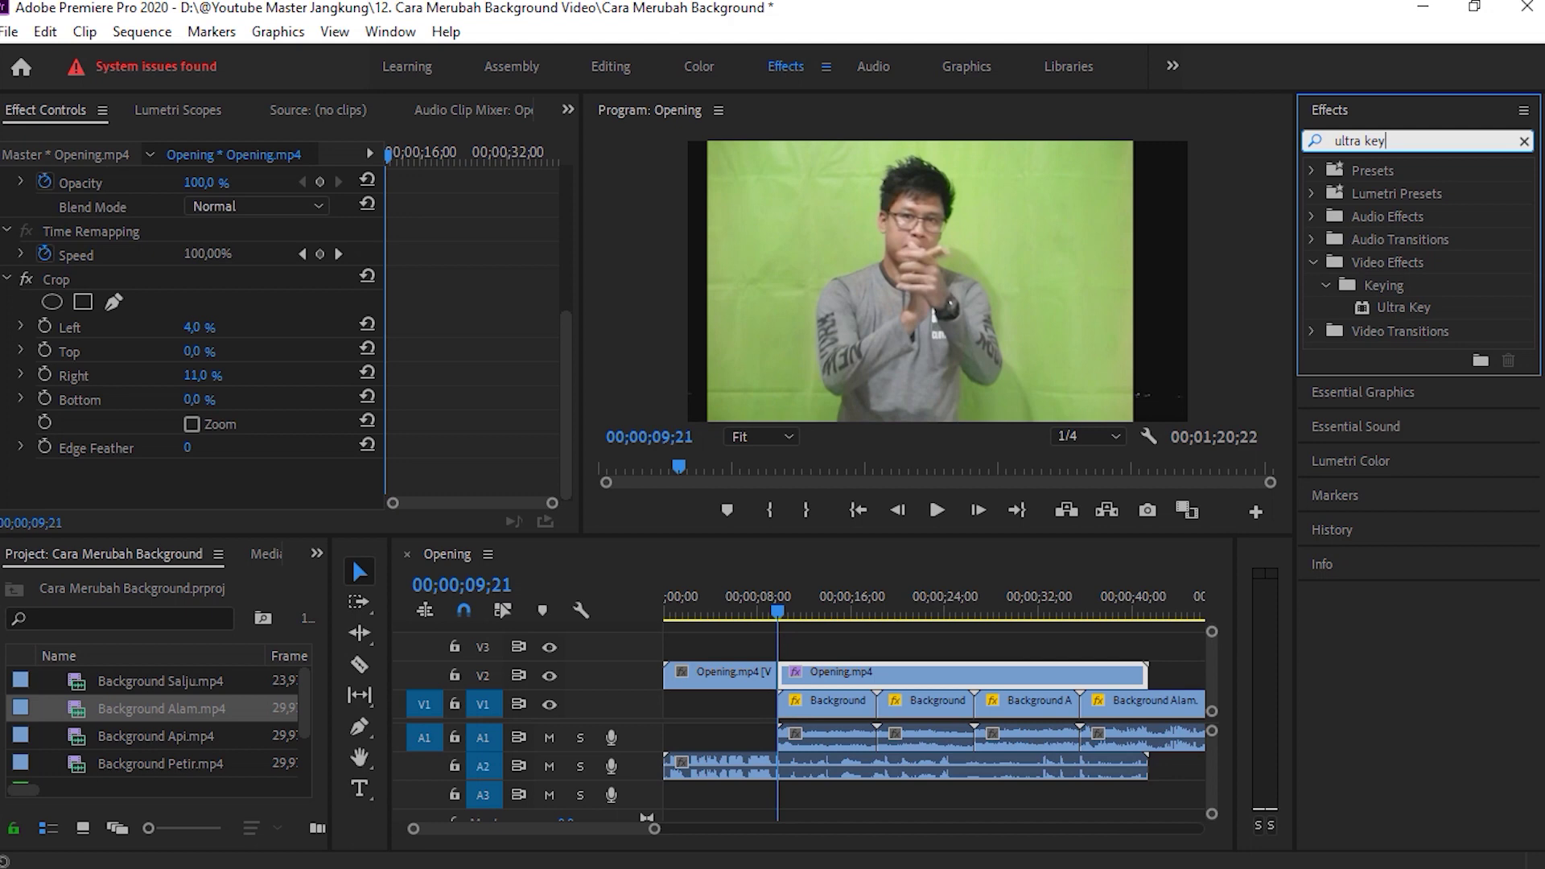
Drag Ultra Key onto the second Opening.mp4 clip on V2.
click(1422, 309)
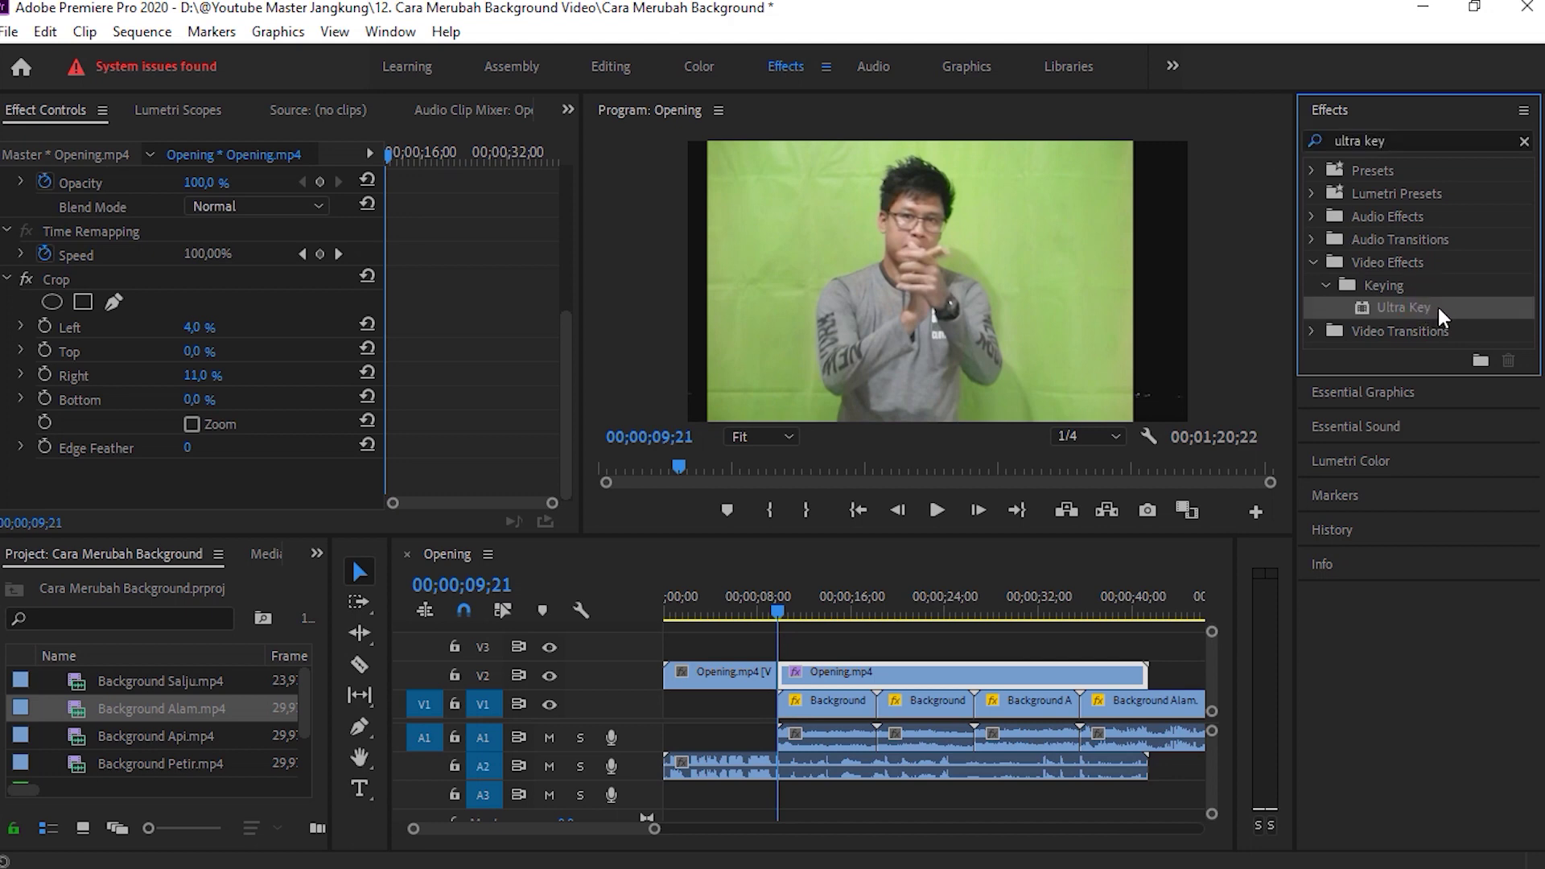
drag(1437, 309, 914, 671)
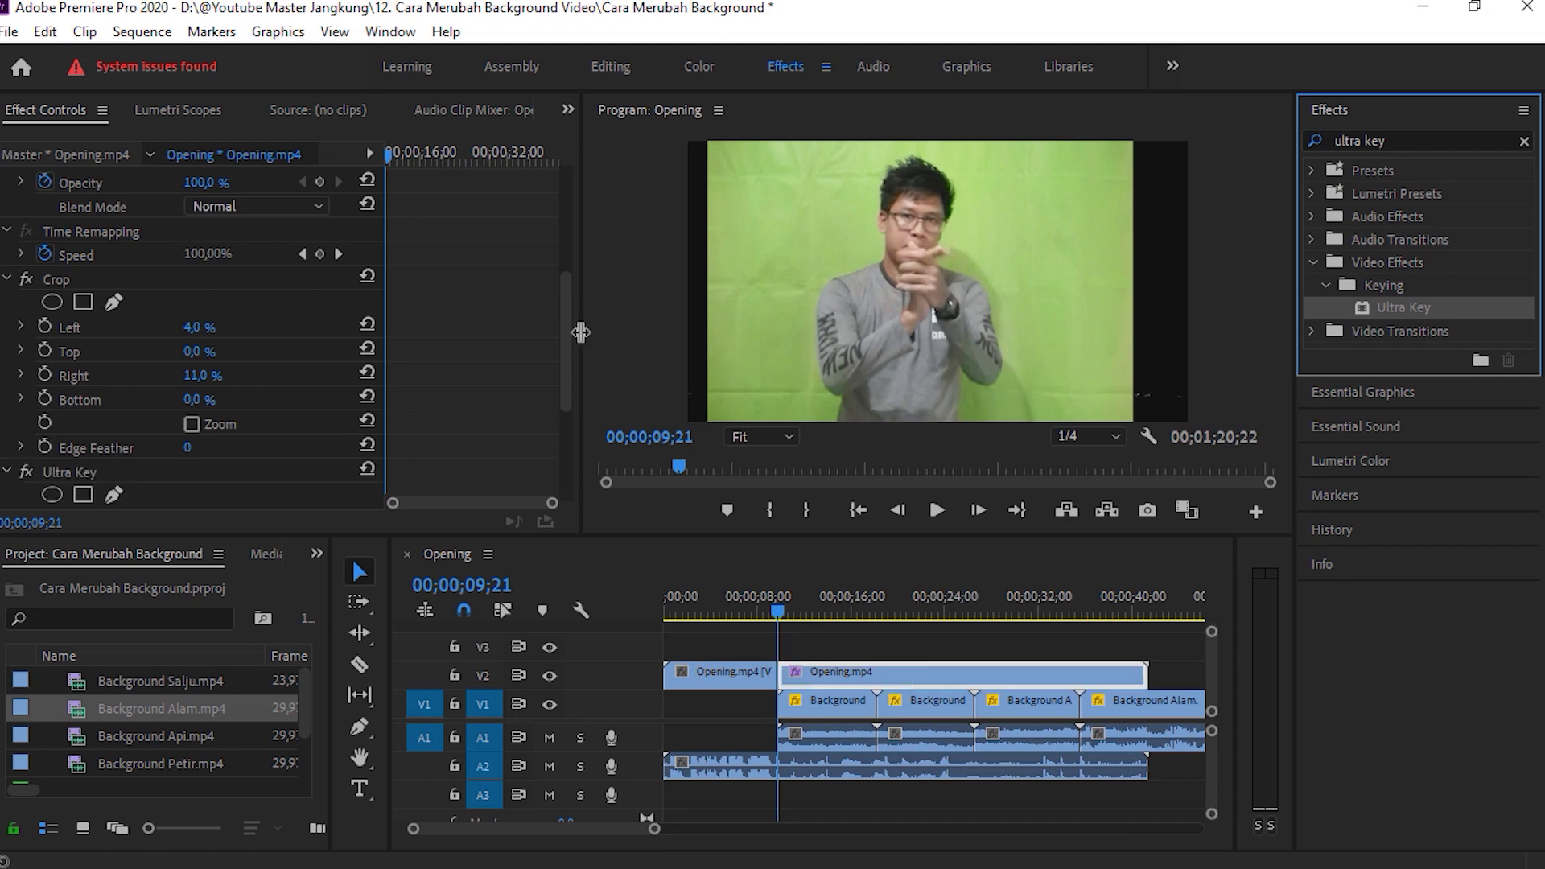
drag(568, 322, 570, 422)
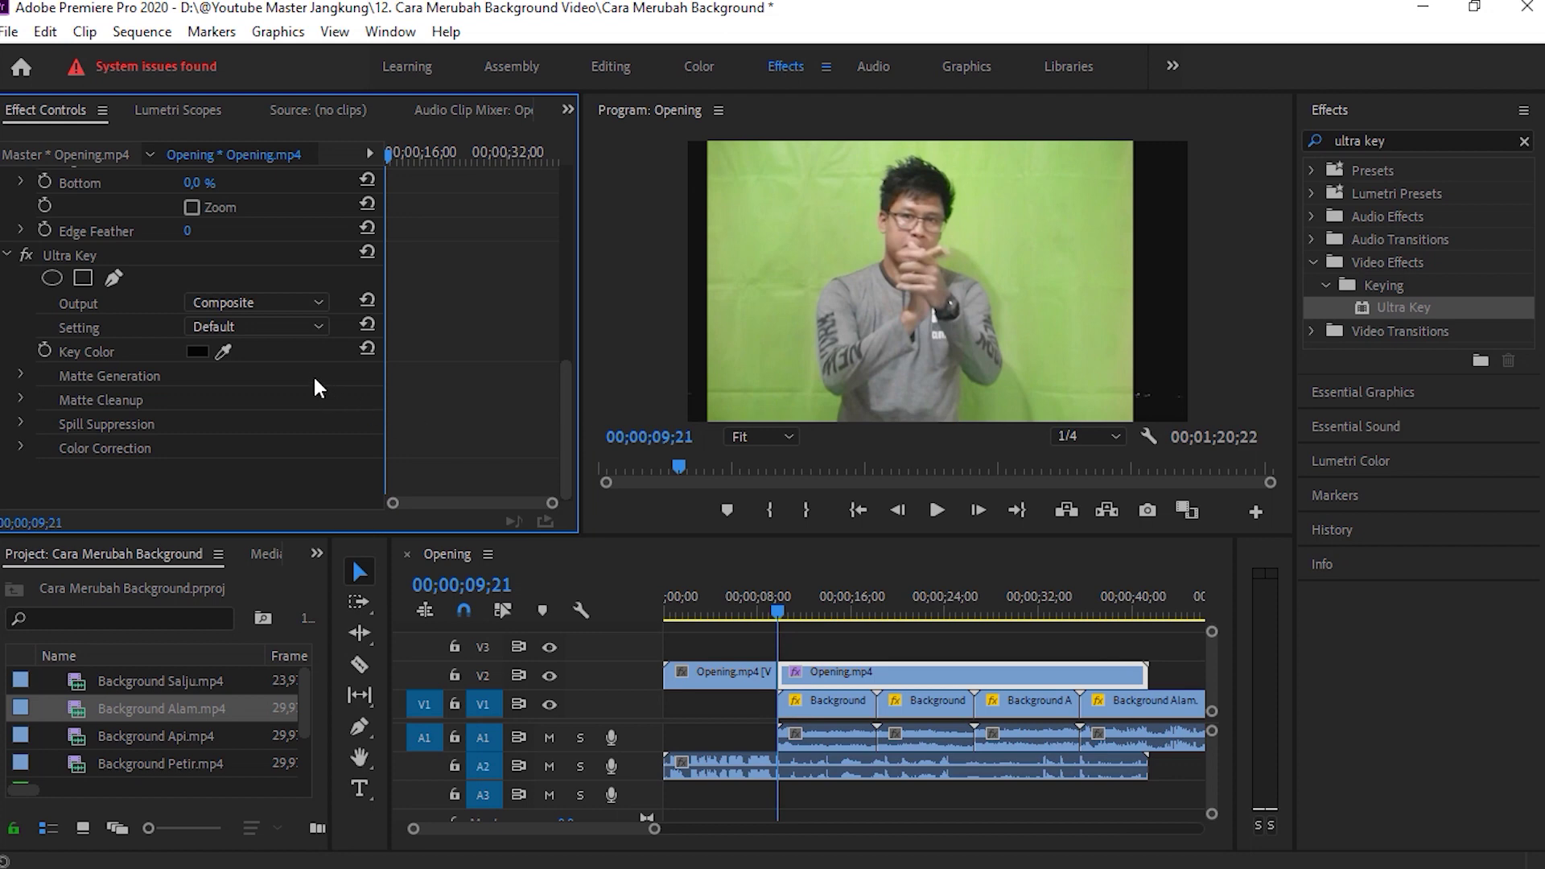
click(223, 352)
Sample the green screen as the Ultra Key colour, hide track V1, and expand Matte Generation.
click(967, 393)
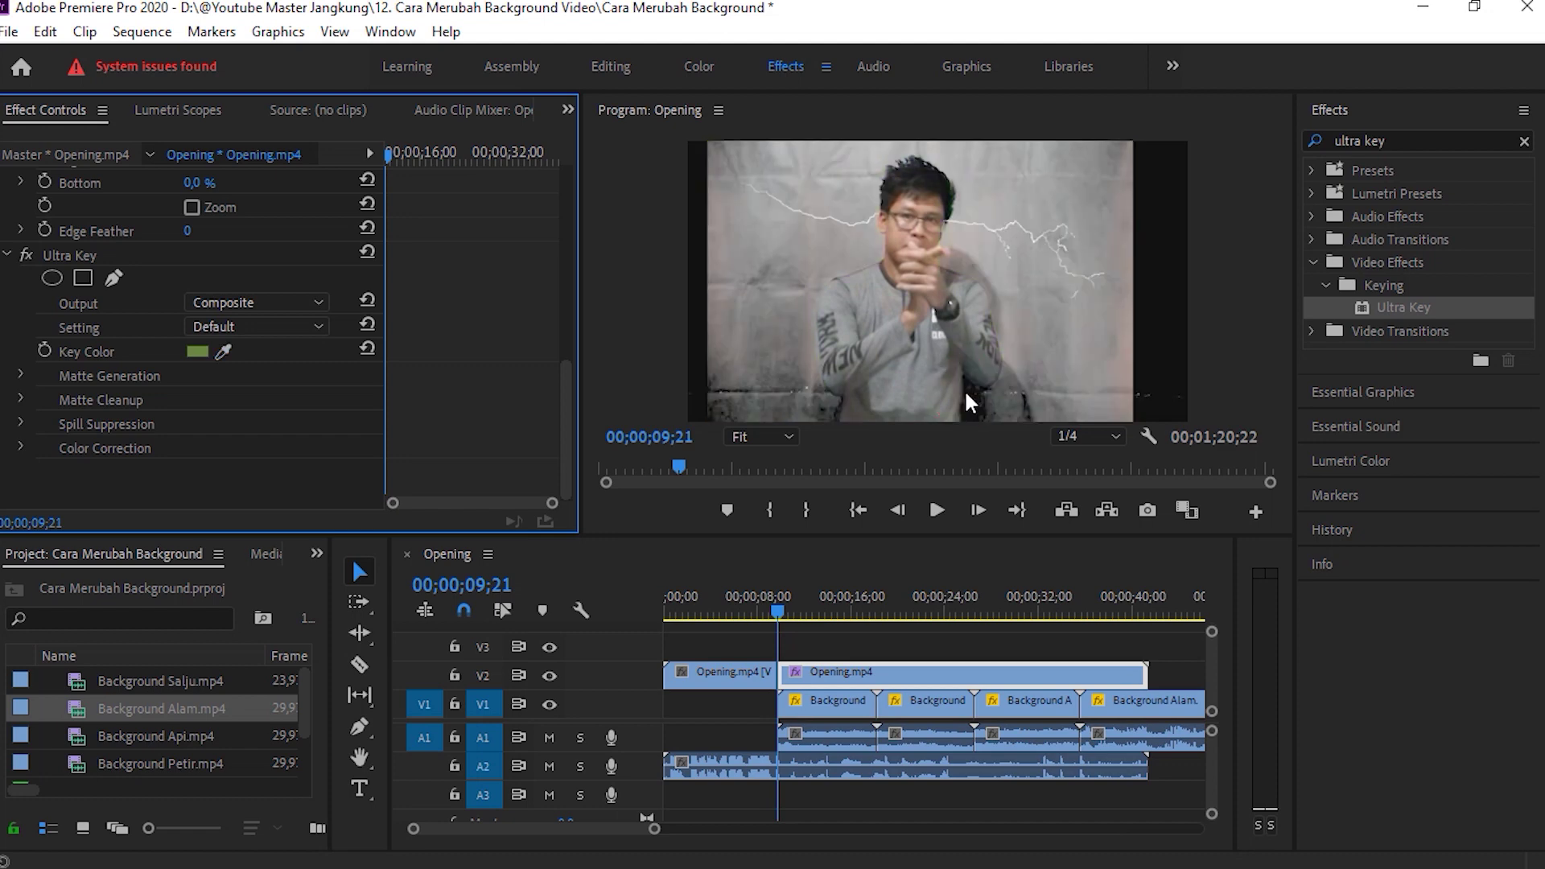
click(549, 704)
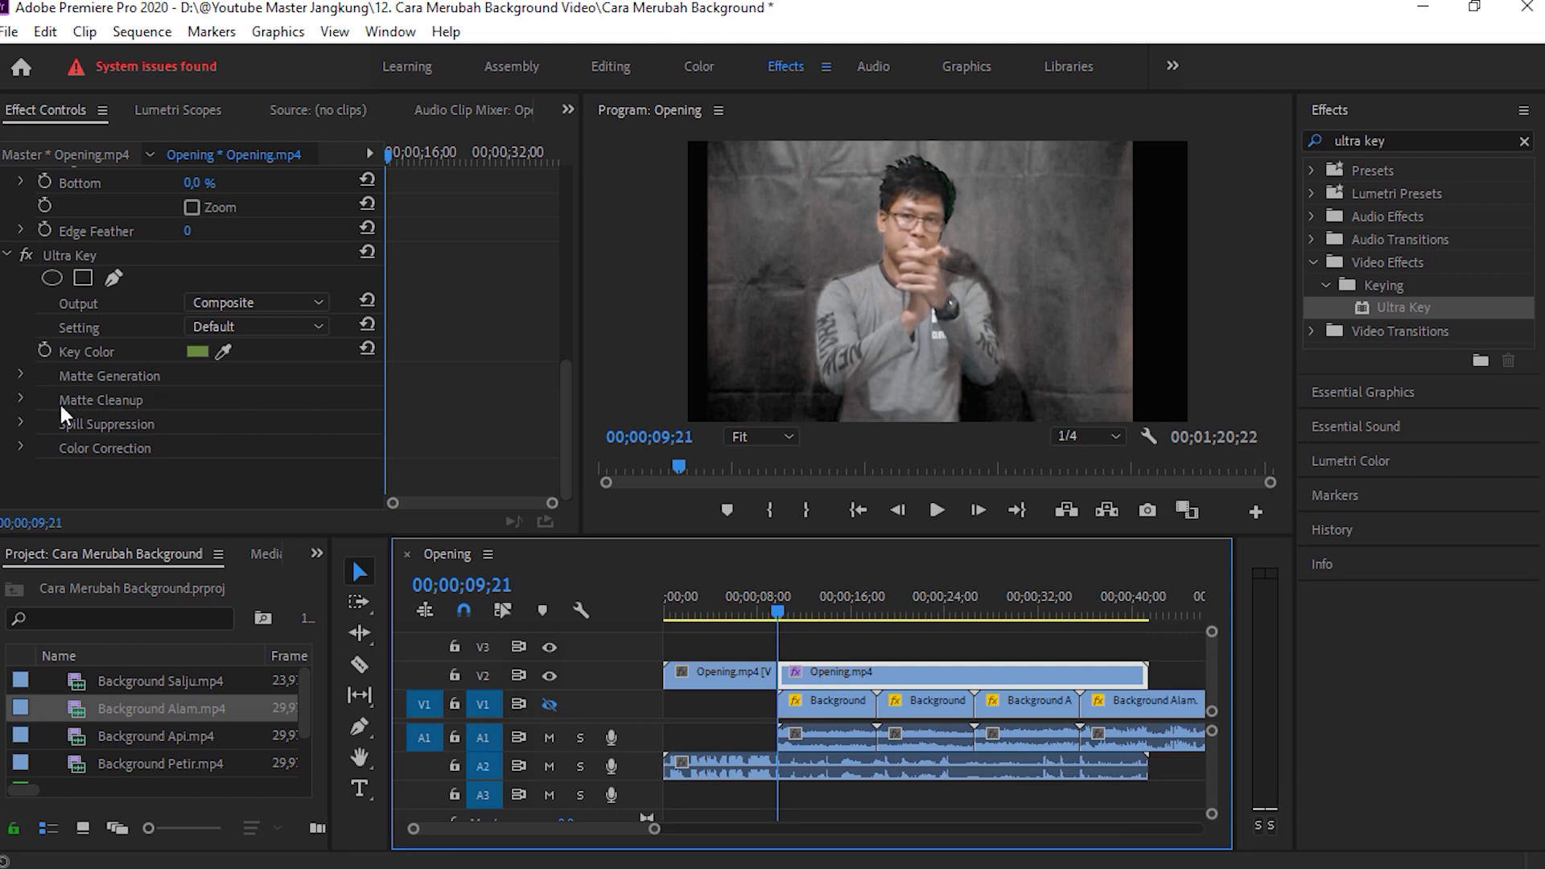
click(20, 375)
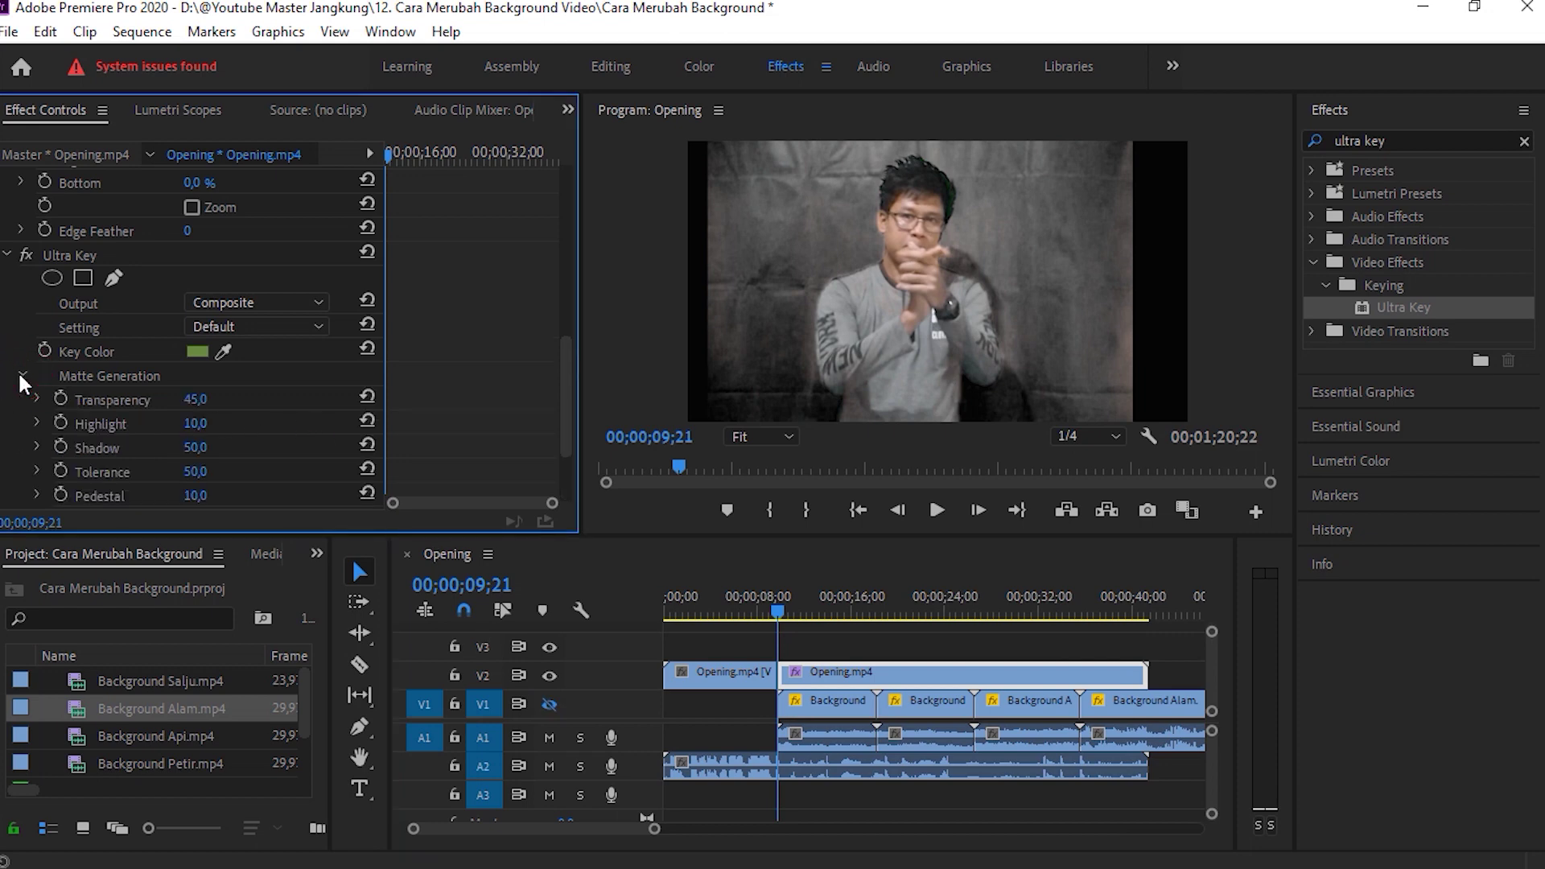
drag(567, 376, 565, 423)
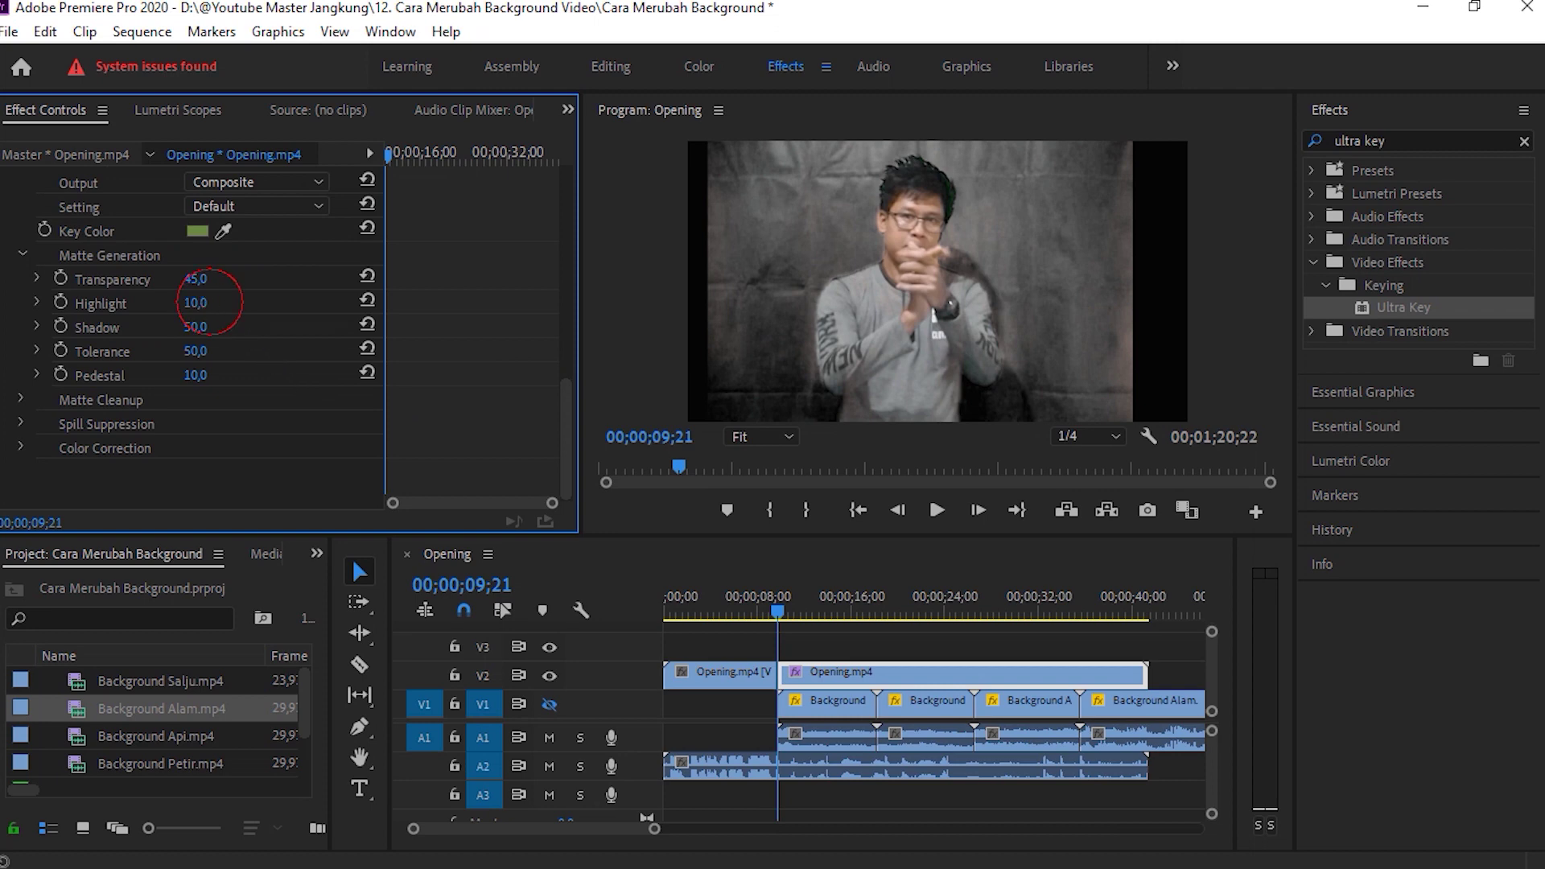
Set Ultra Key Highlight to 0 and scrub Transparency down to clean the matte.
drag(223, 309, 186, 310)
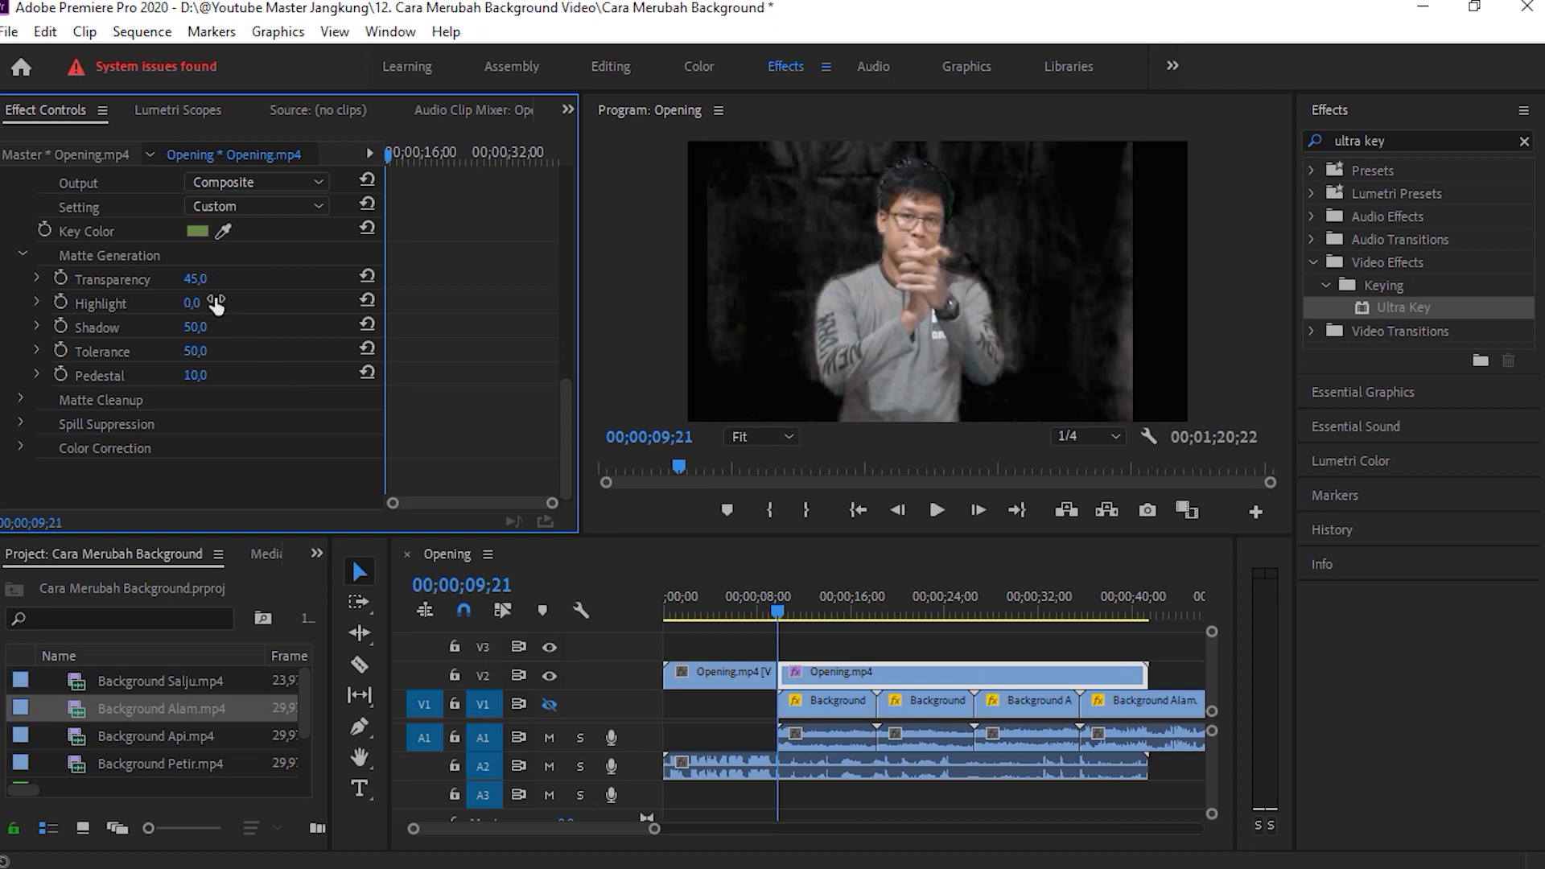
drag(207, 375, 229, 376)
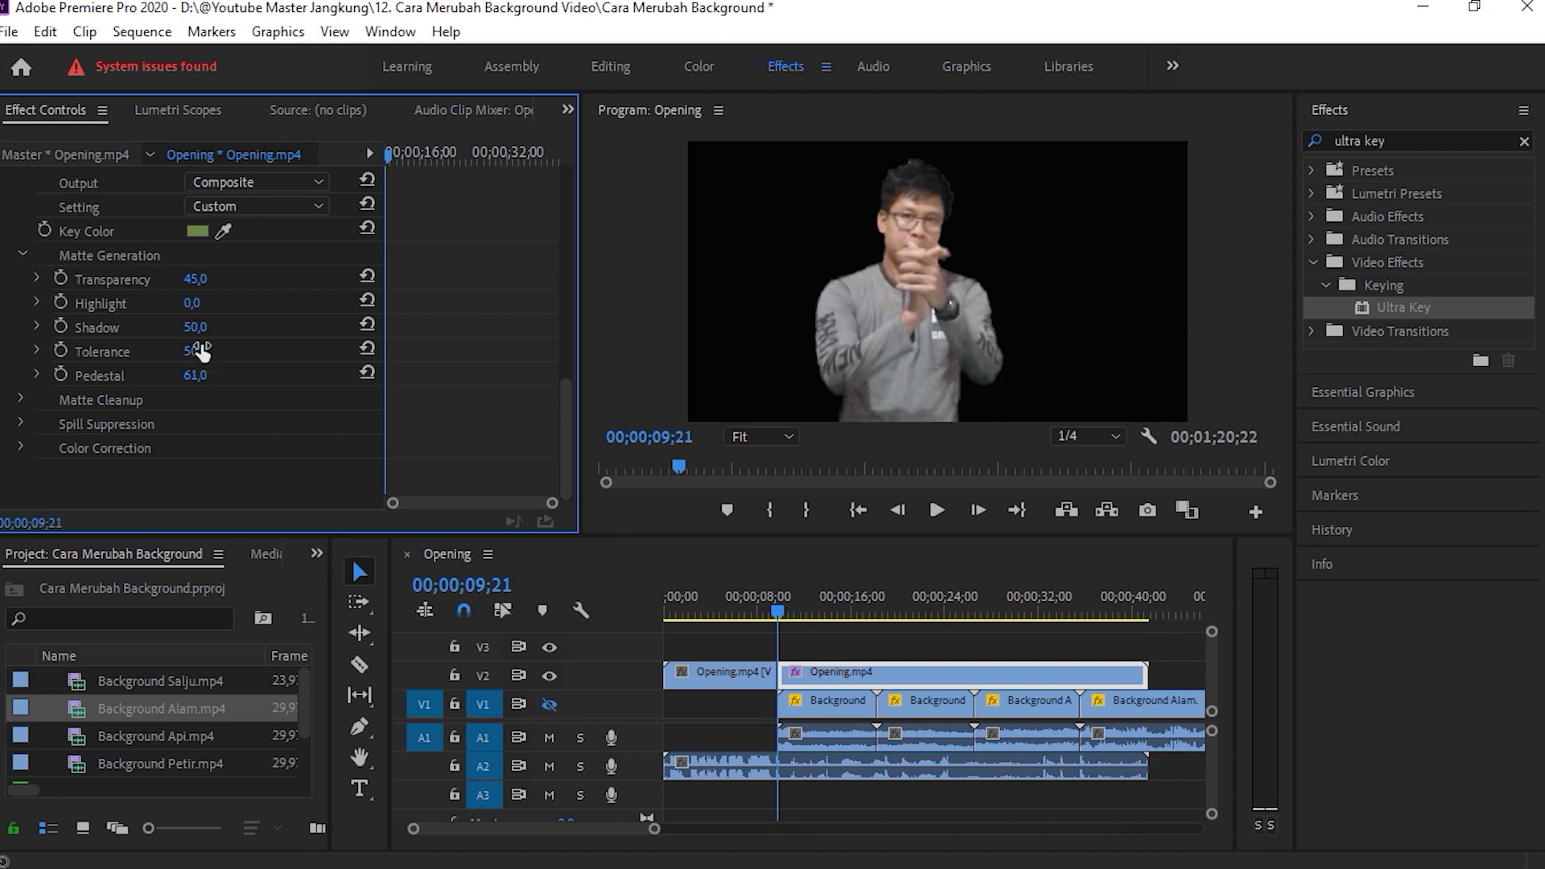
drag(203, 280, 191, 279)
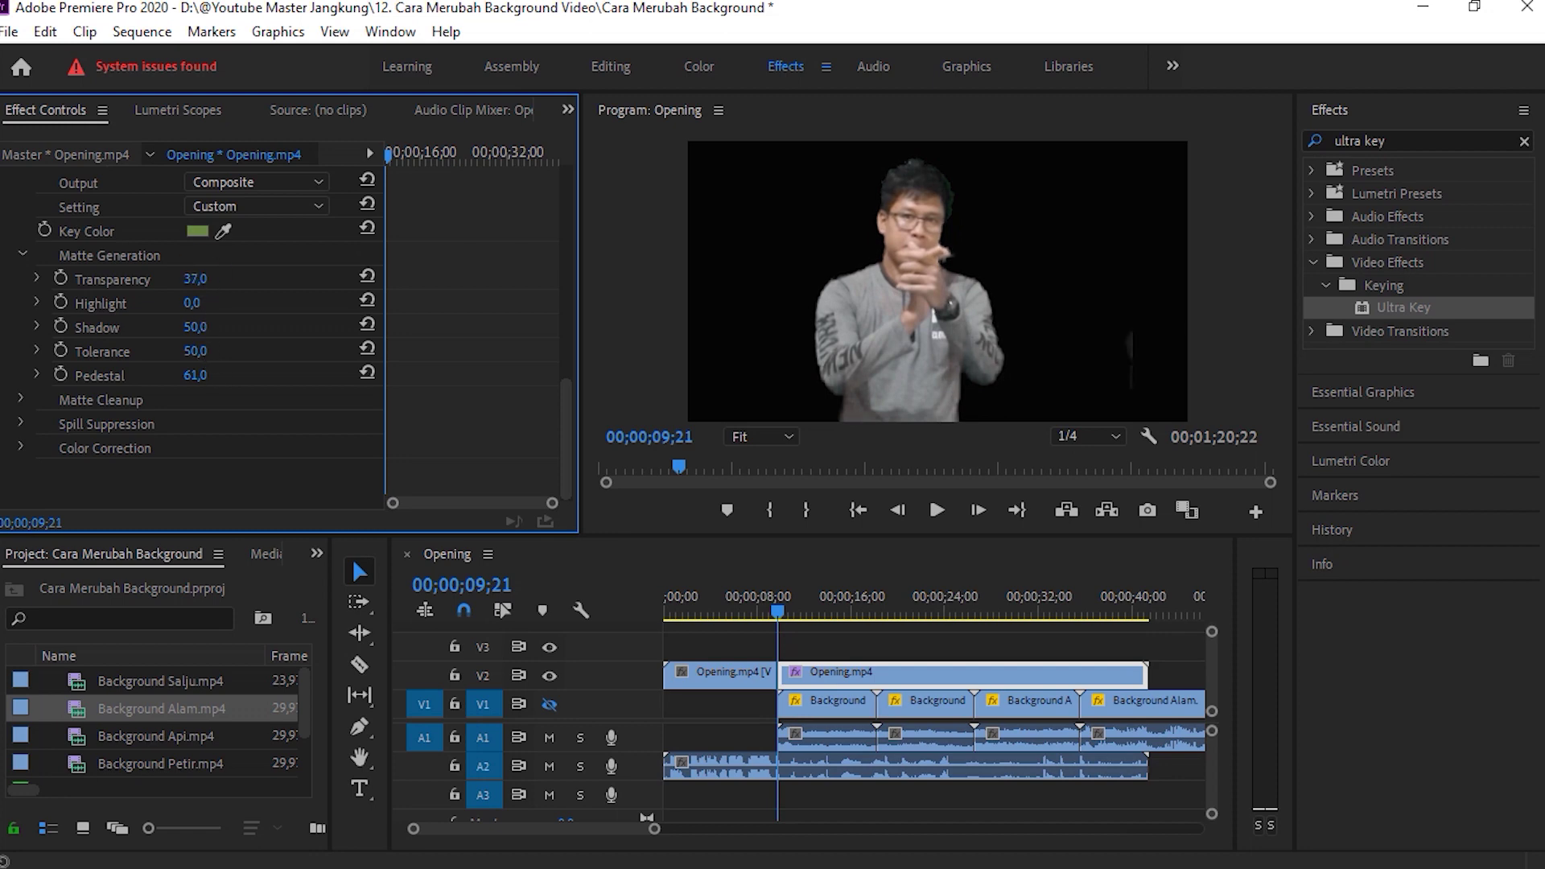
drag(195, 279, 185, 280)
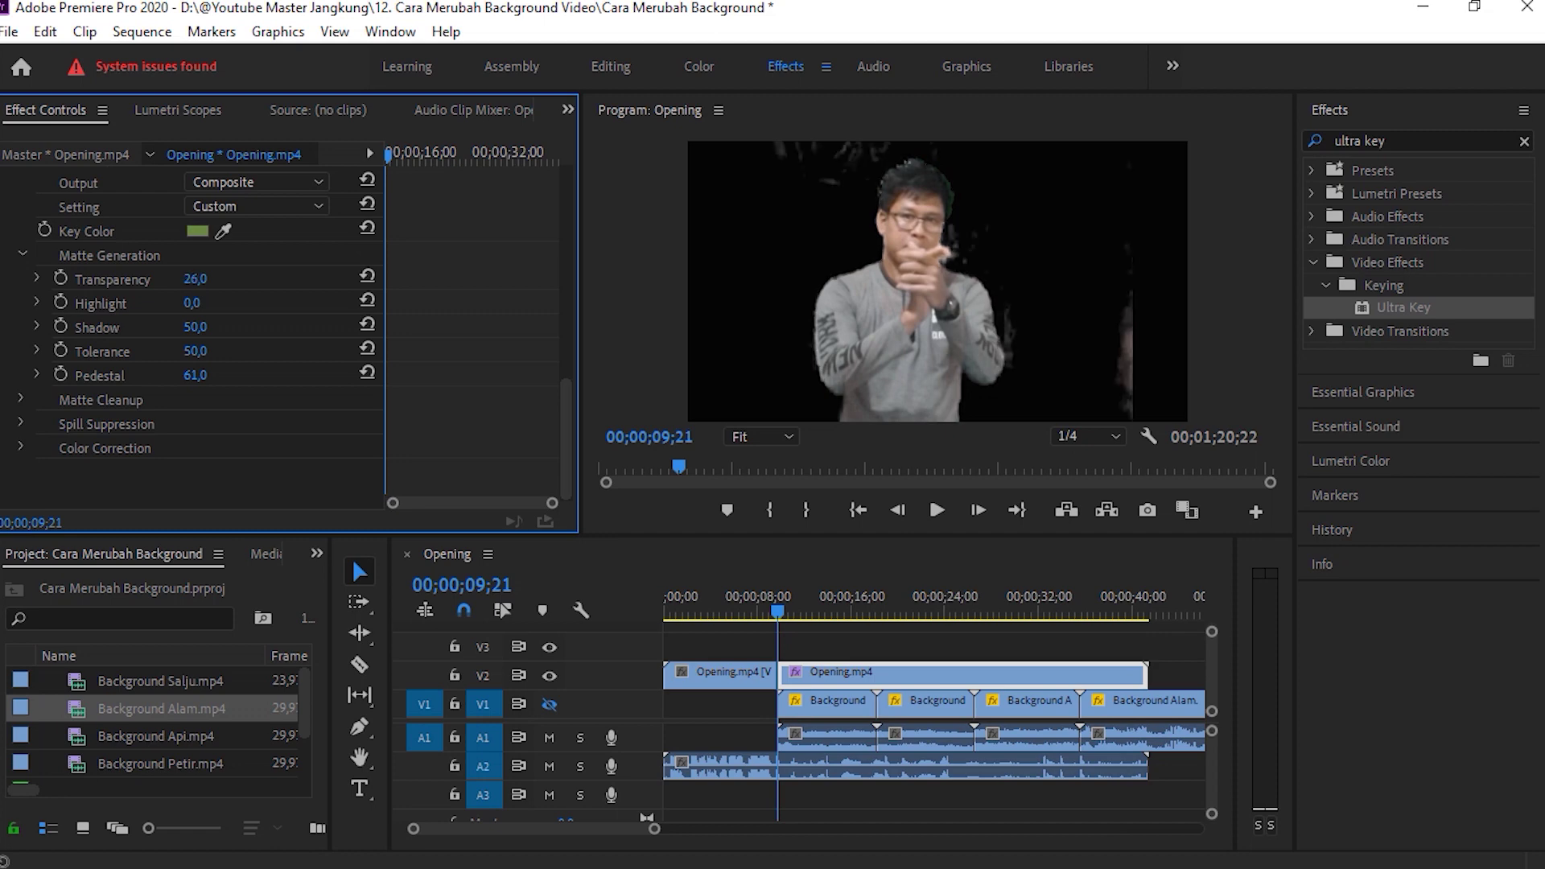
drag(194, 279, 201, 279)
Settle Transparency at 36 and enter Pedestal 100 to remove leftover background speckles.
drag(205, 375, 211, 375)
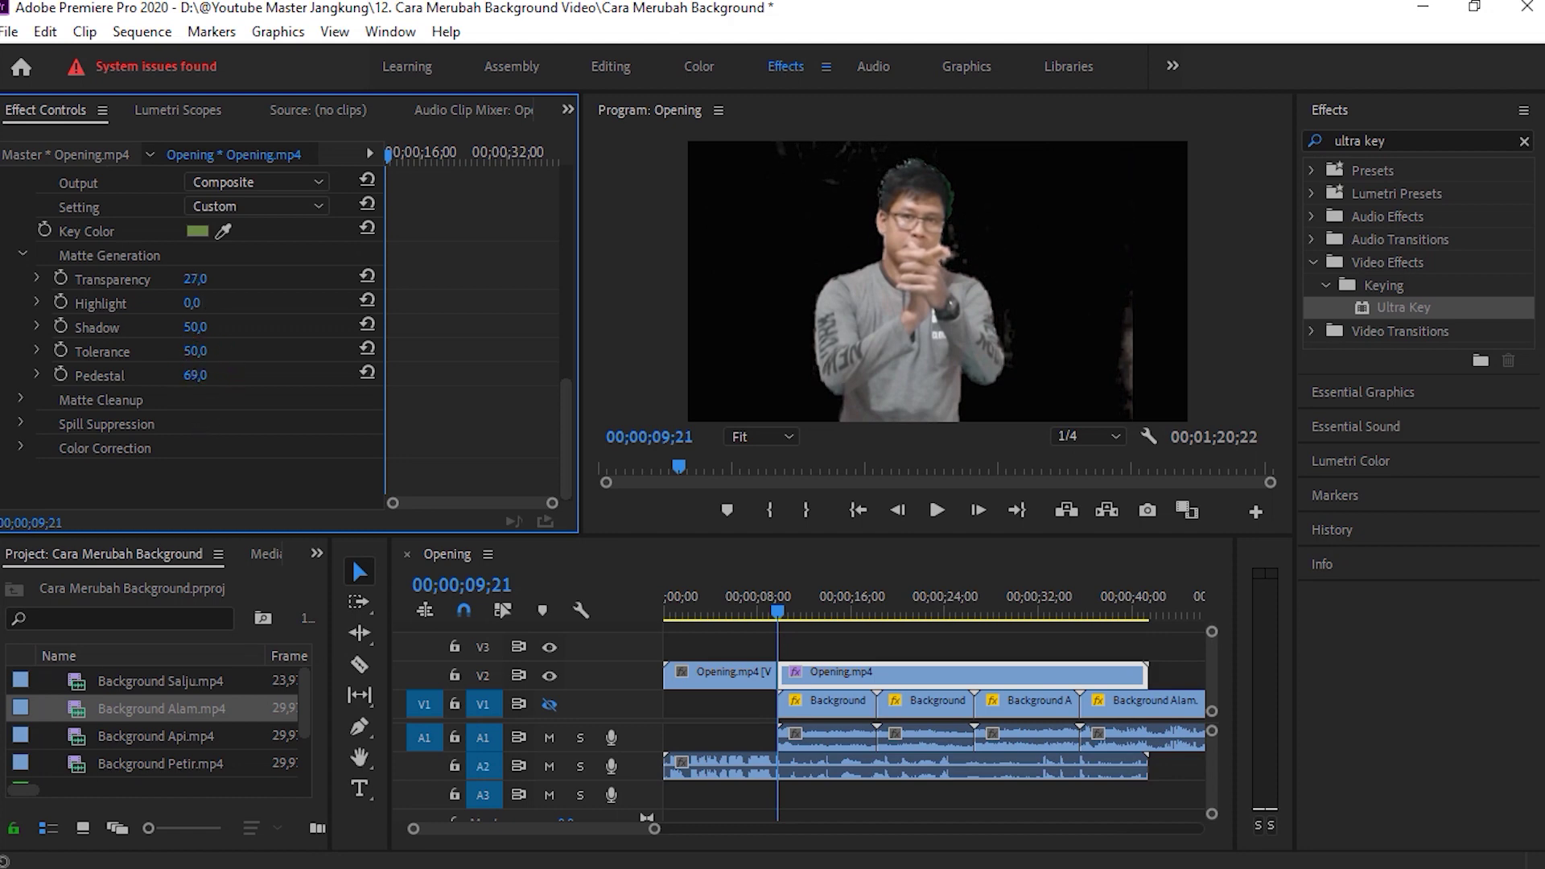
drag(195, 375, 192, 375)
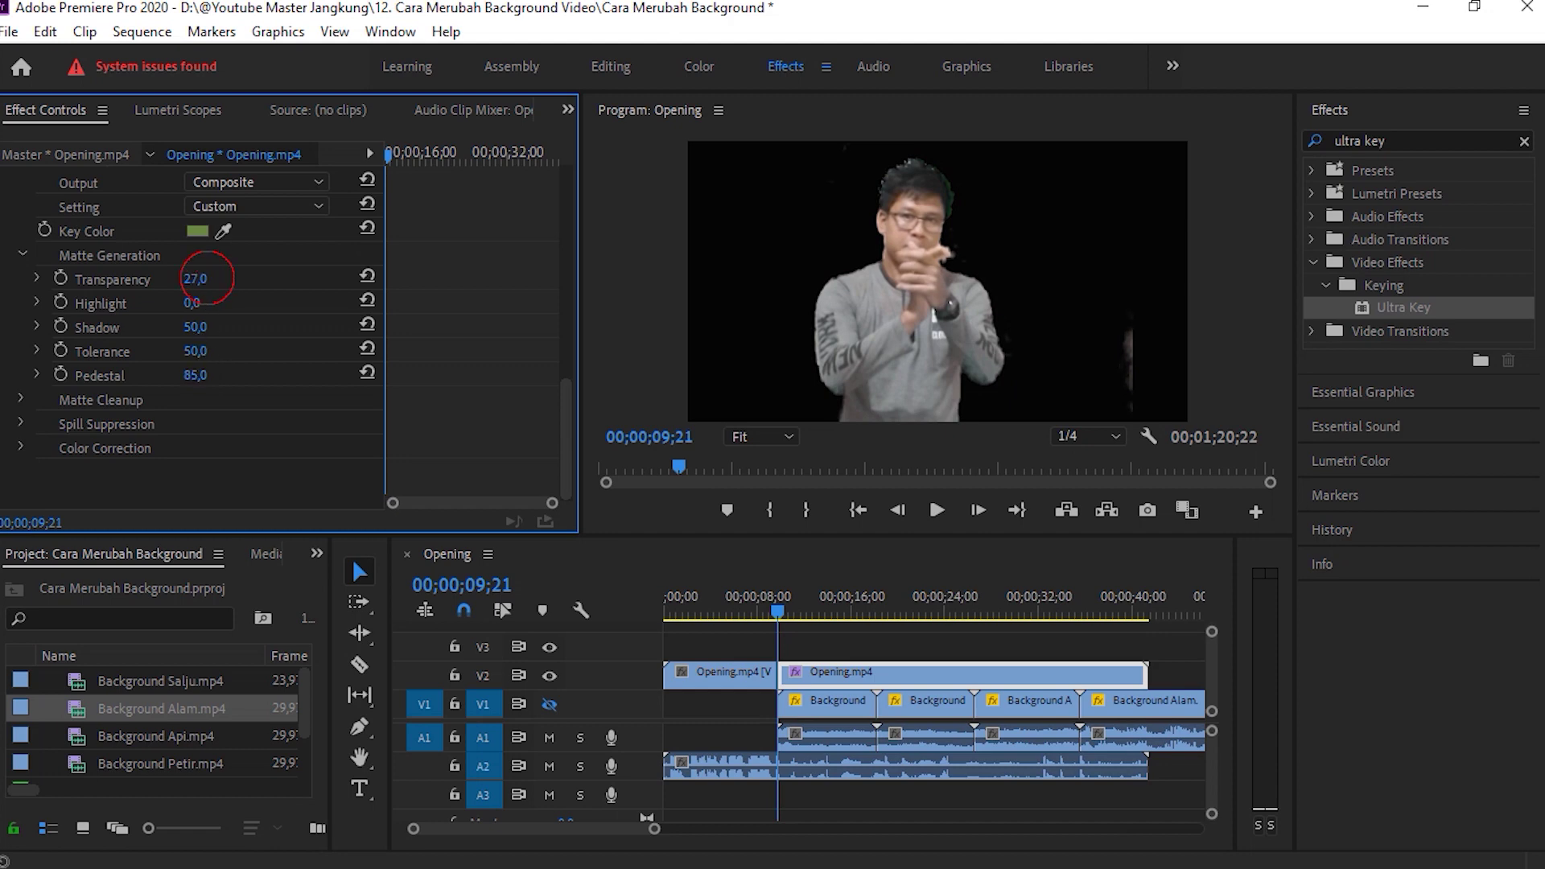
drag(196, 279, 200, 279)
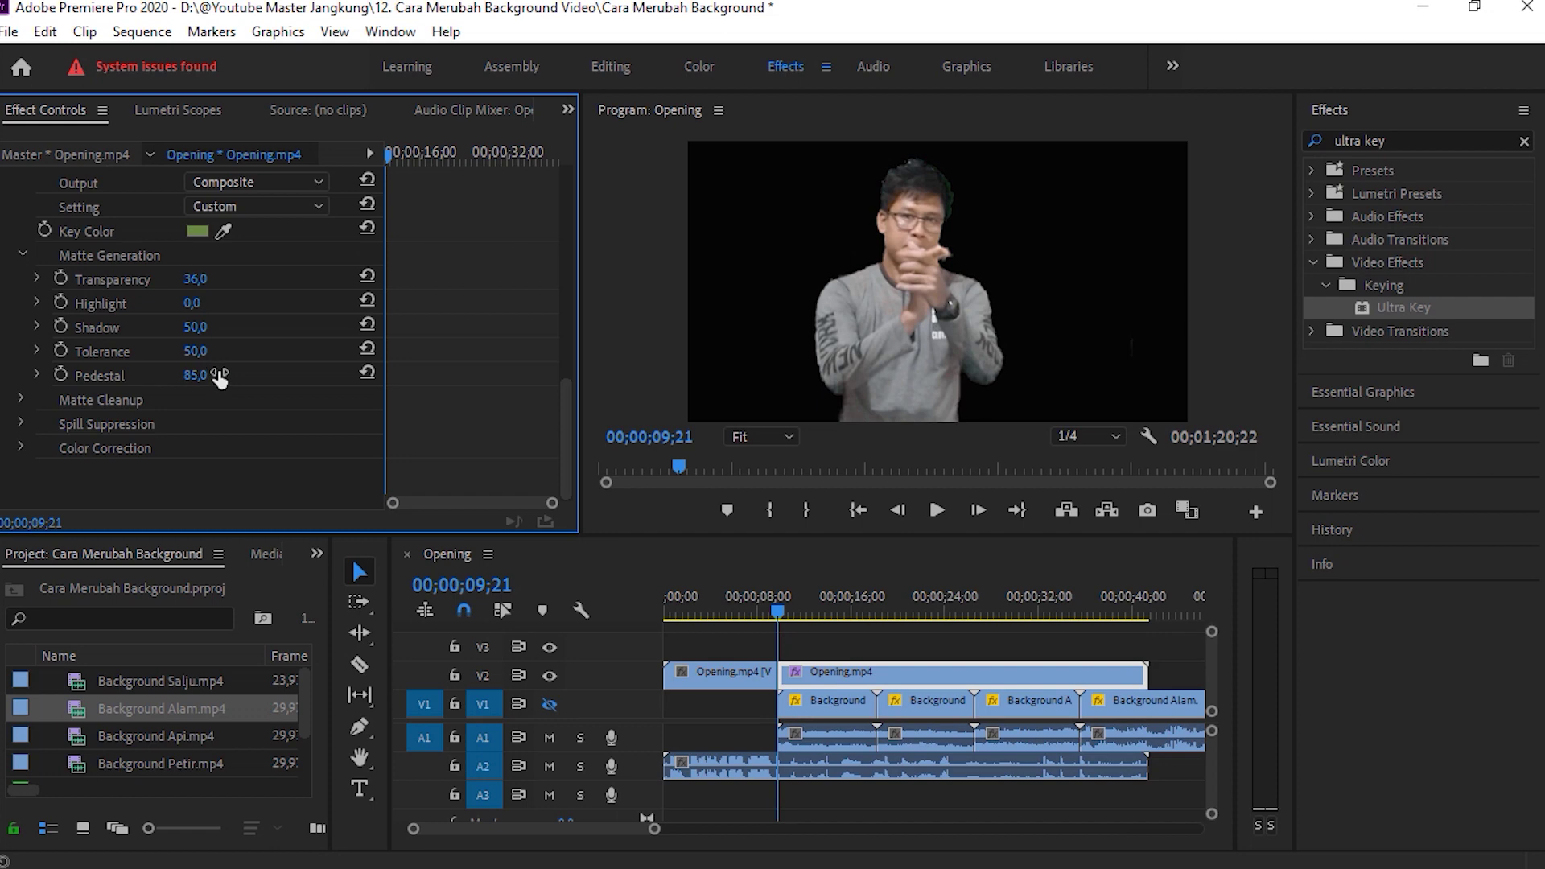
drag(196, 375, 201, 375)
click(197, 375)
text(100)
key(Return)
click(21, 397)
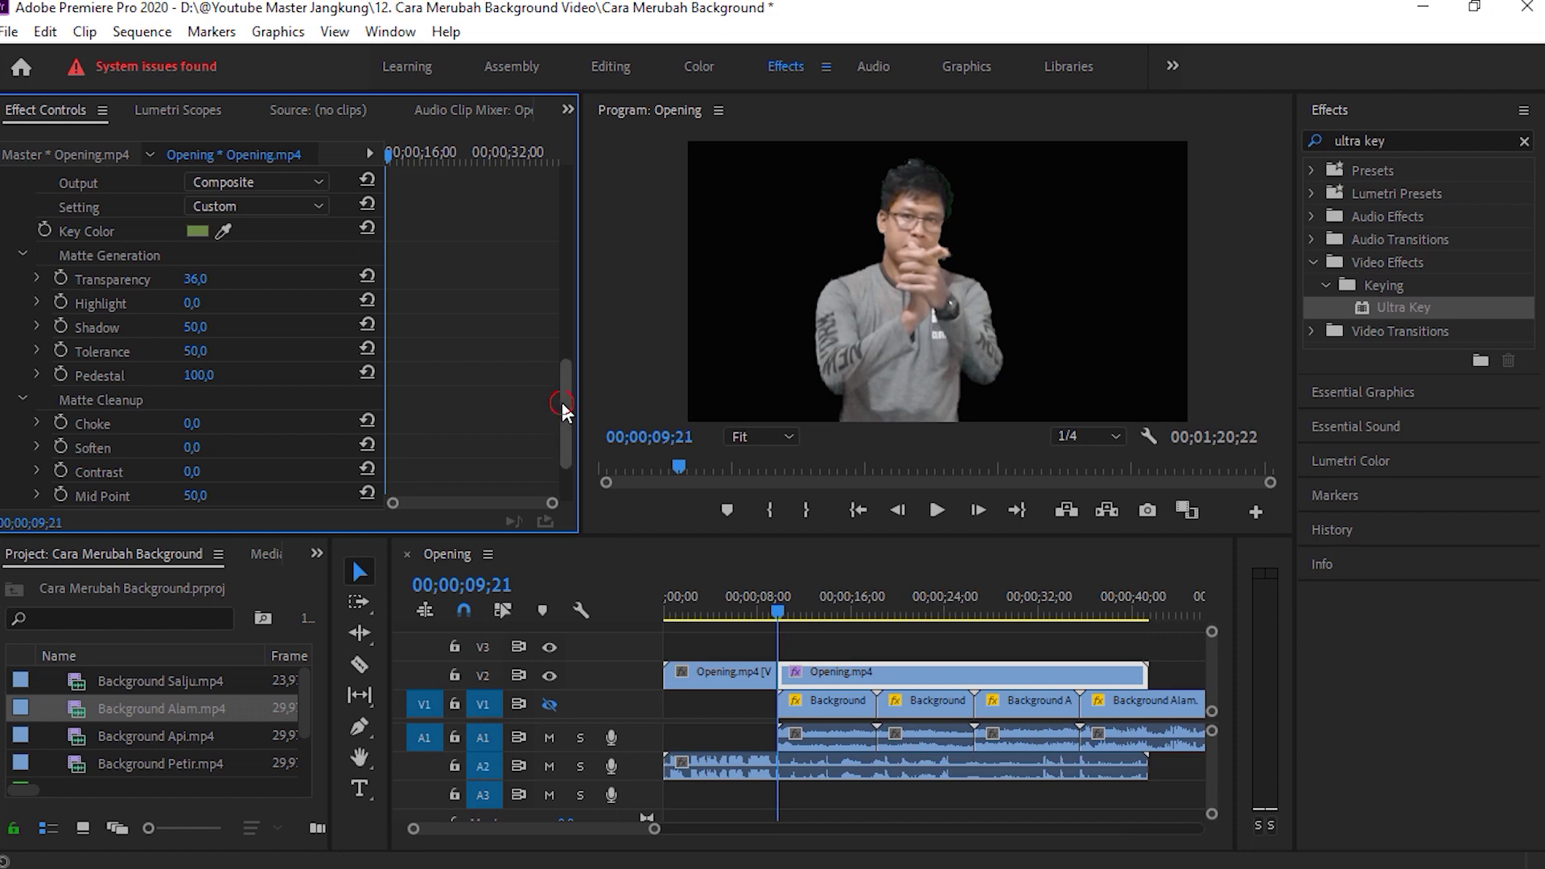
Set Matte Cleanup to Choke 16, Soften 33 and Contrast 18.
drag(560, 399, 563, 440)
drag(191, 326, 201, 327)
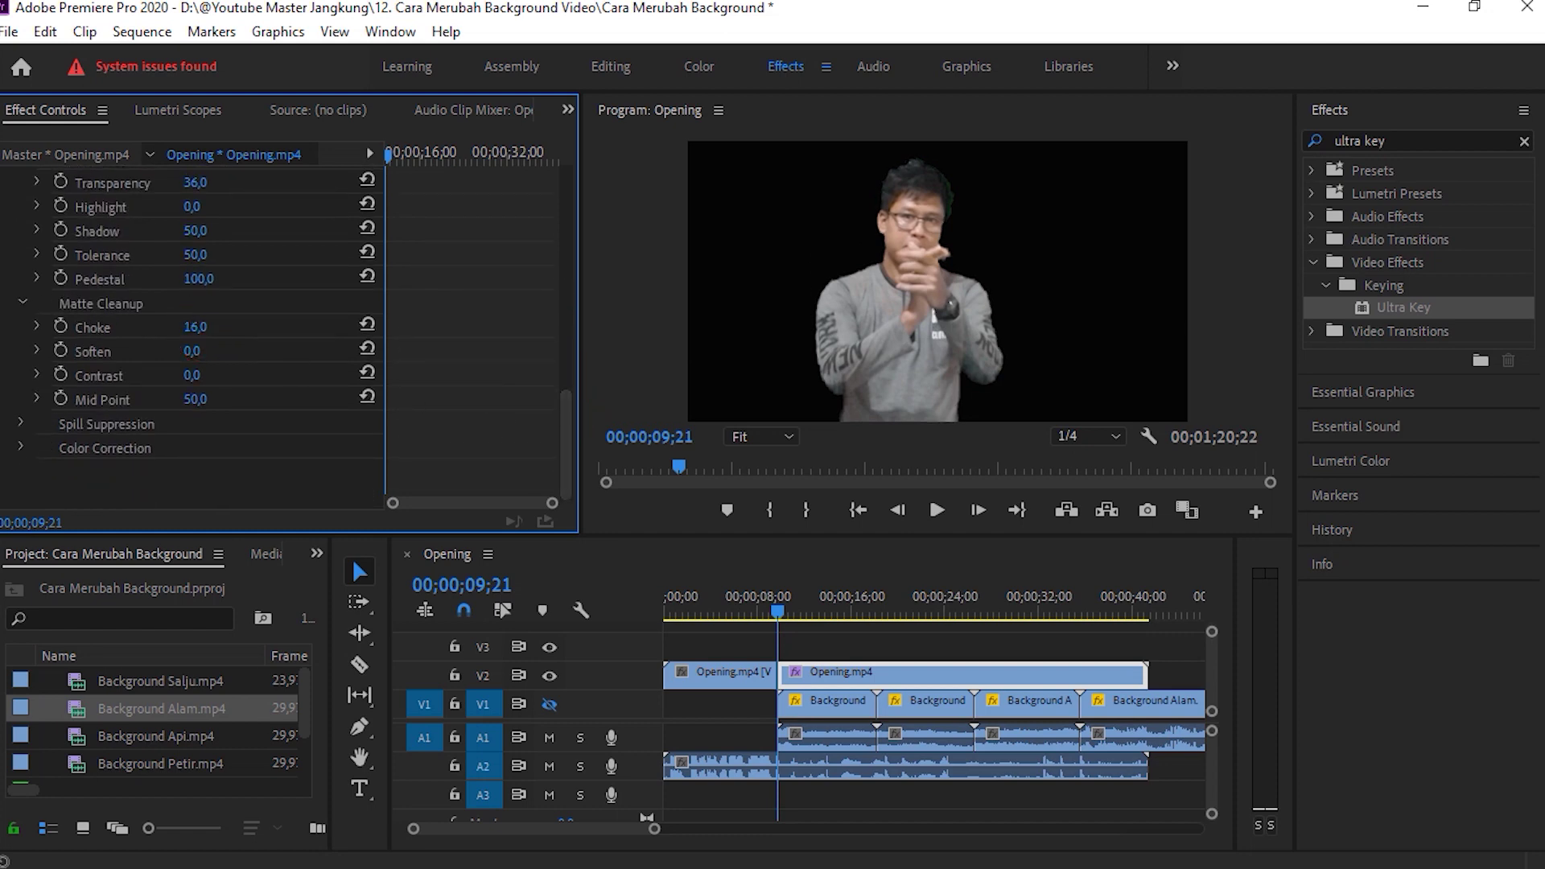
drag(193, 351, 204, 350)
drag(196, 351, 204, 350)
drag(207, 376, 210, 376)
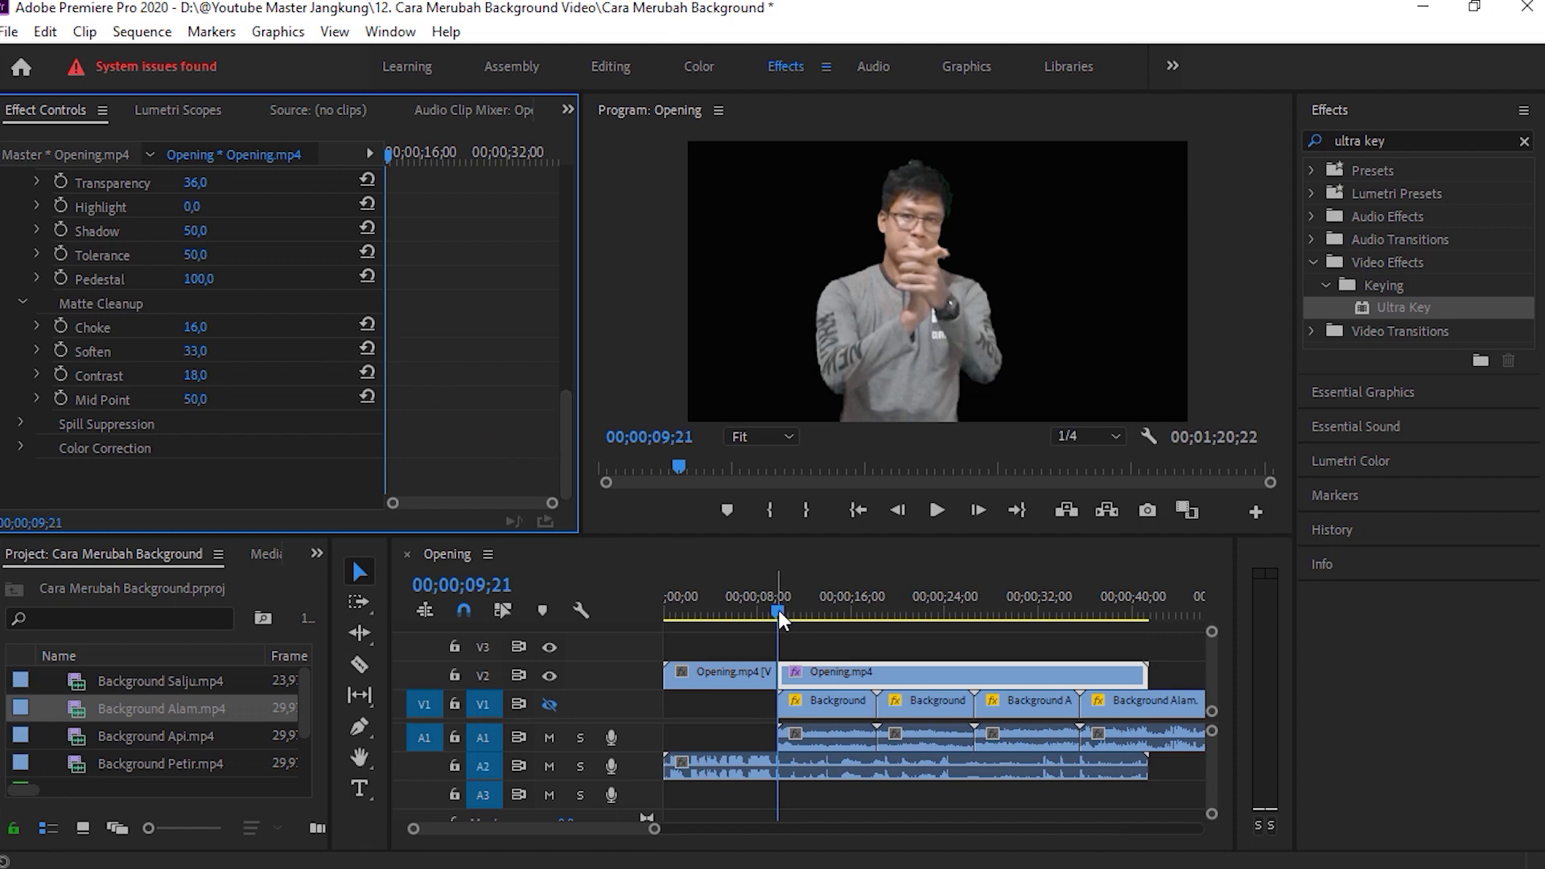
Scrub through the clip to check the key, then make the V1 background track visible again.
drag(779, 611, 806, 621)
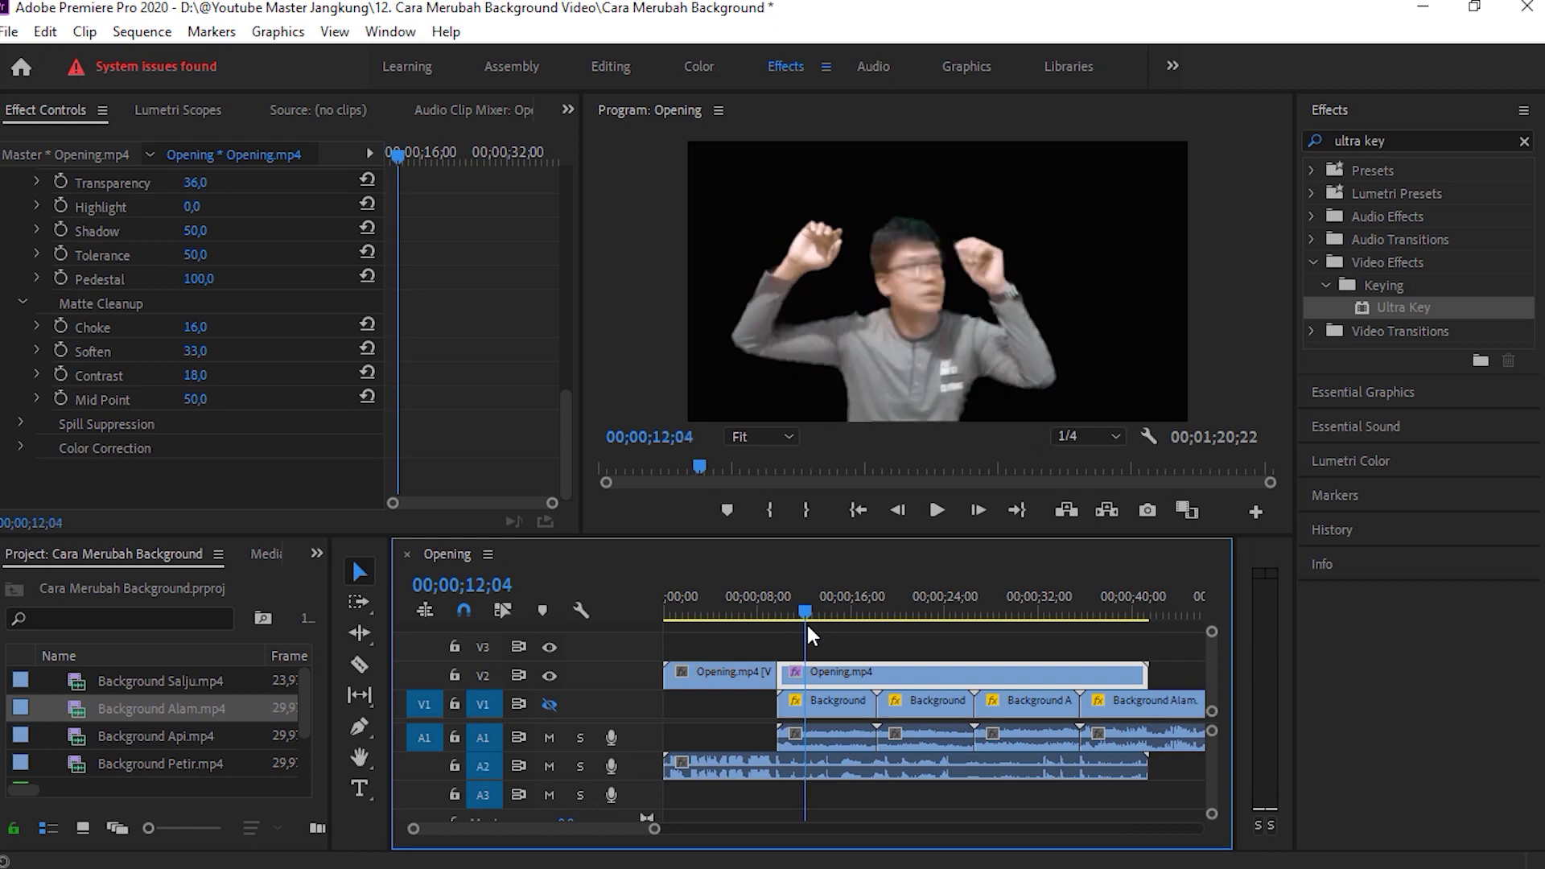
mouse_move(806, 621)
mouse_down()
mouse_move(886, 663)
mouse_move(1087, 684)
mouse_move(760, 669)
mouse_move(782, 677)
mouse_up()
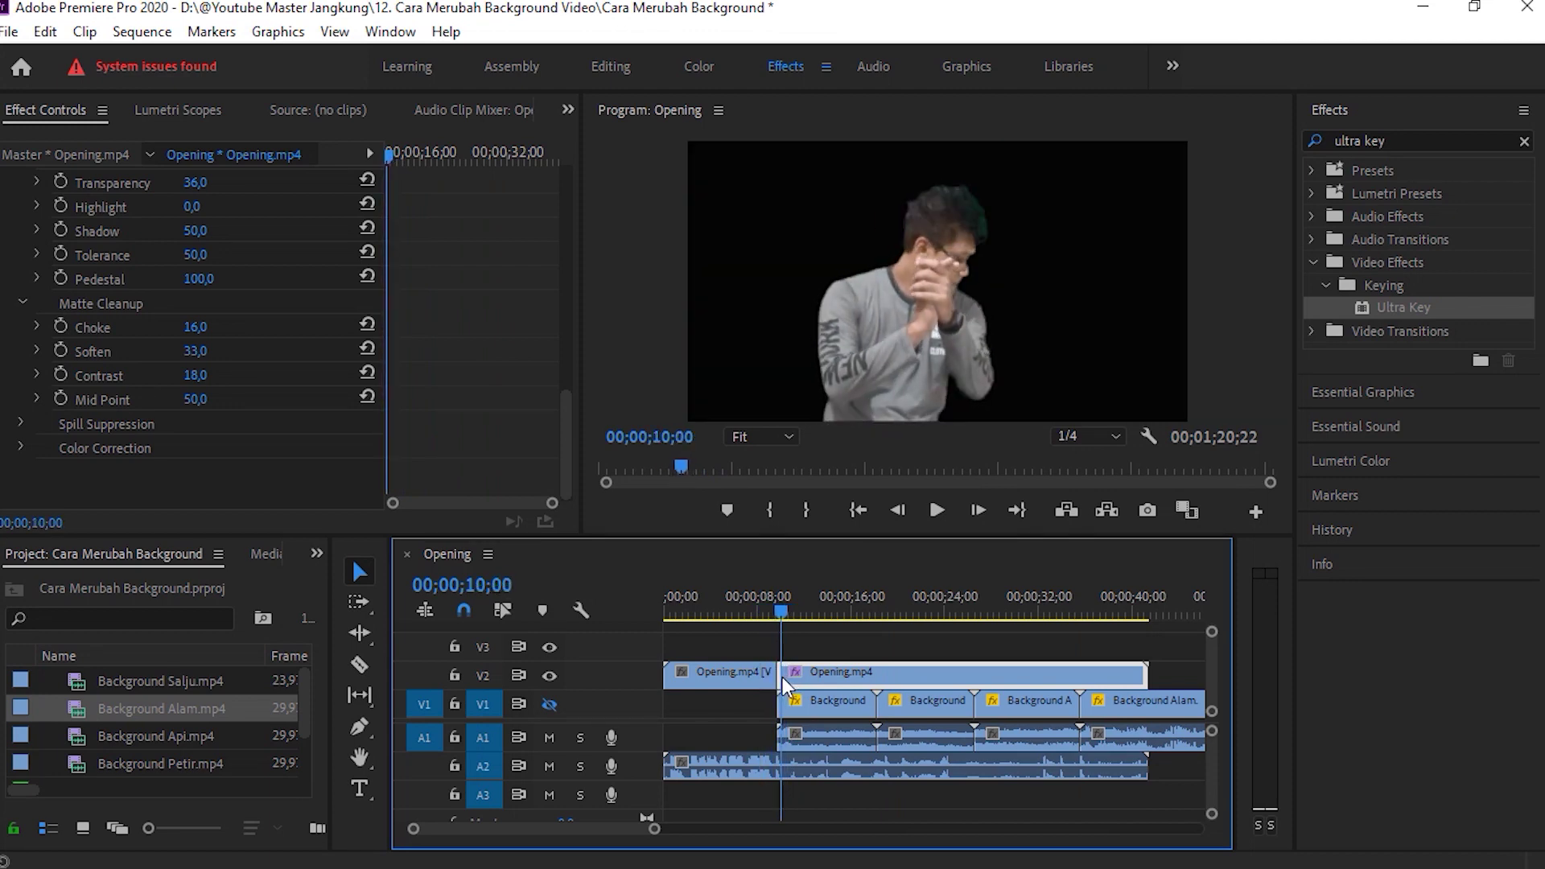
click(552, 704)
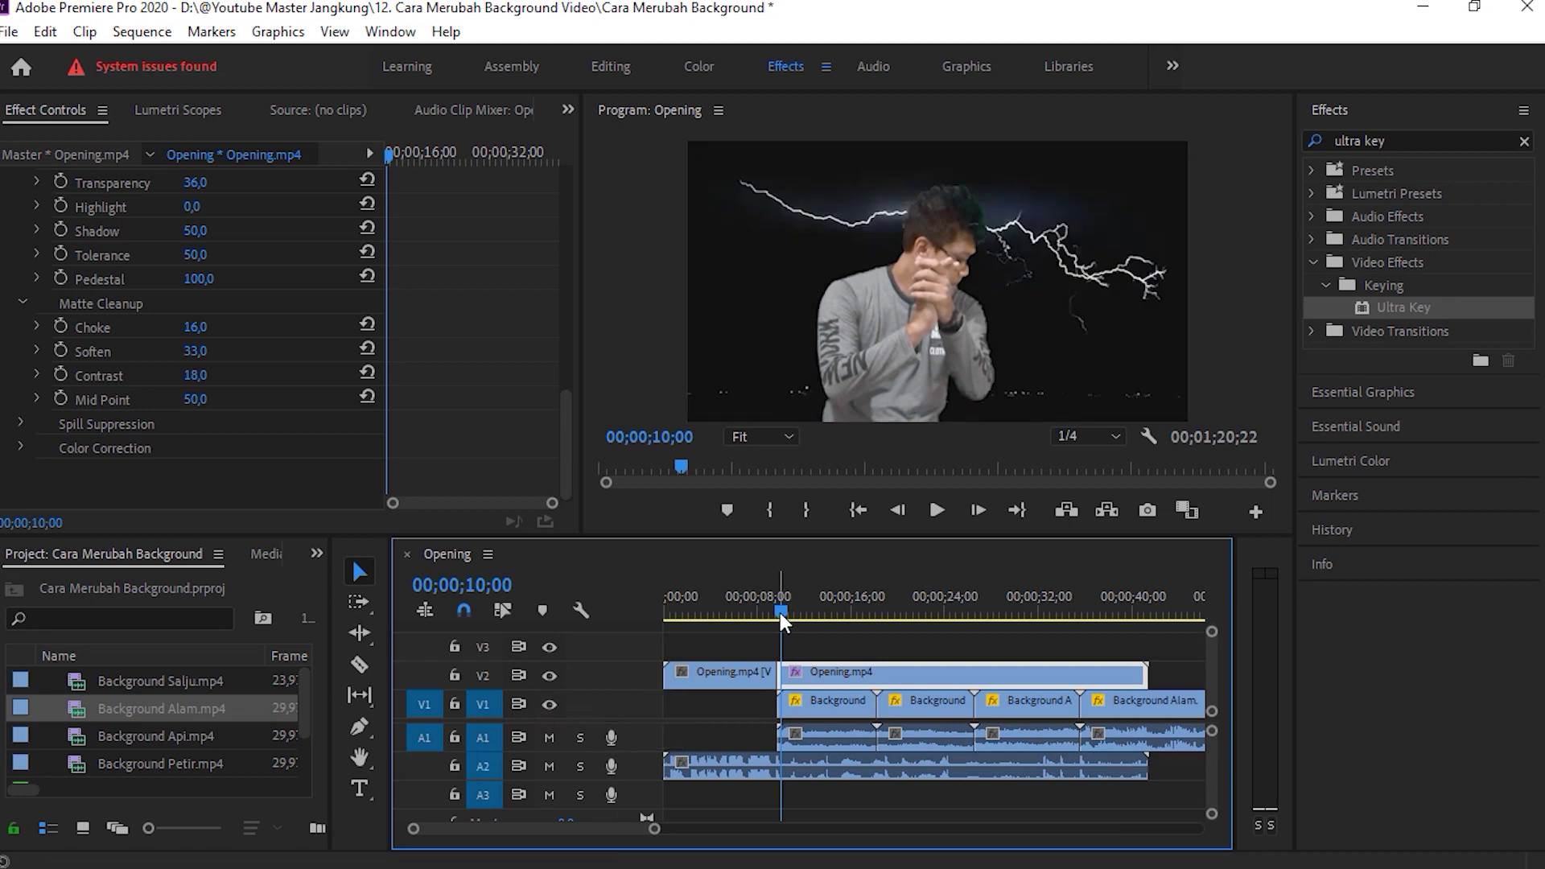
Play back the composite to review the presenter over each background.
drag(780, 611, 766, 611)
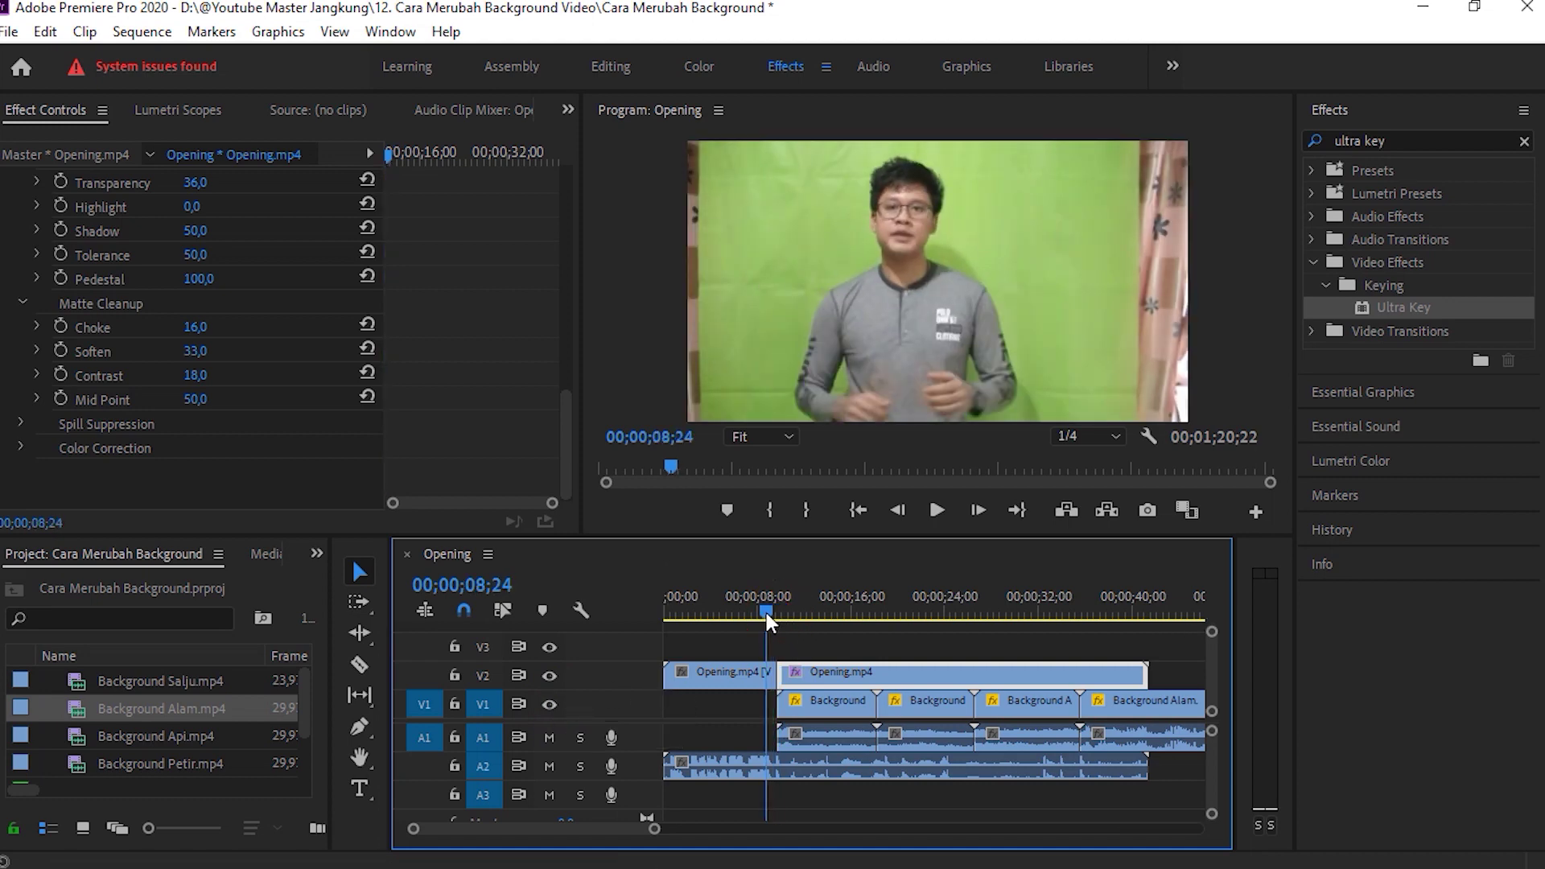
key(space)
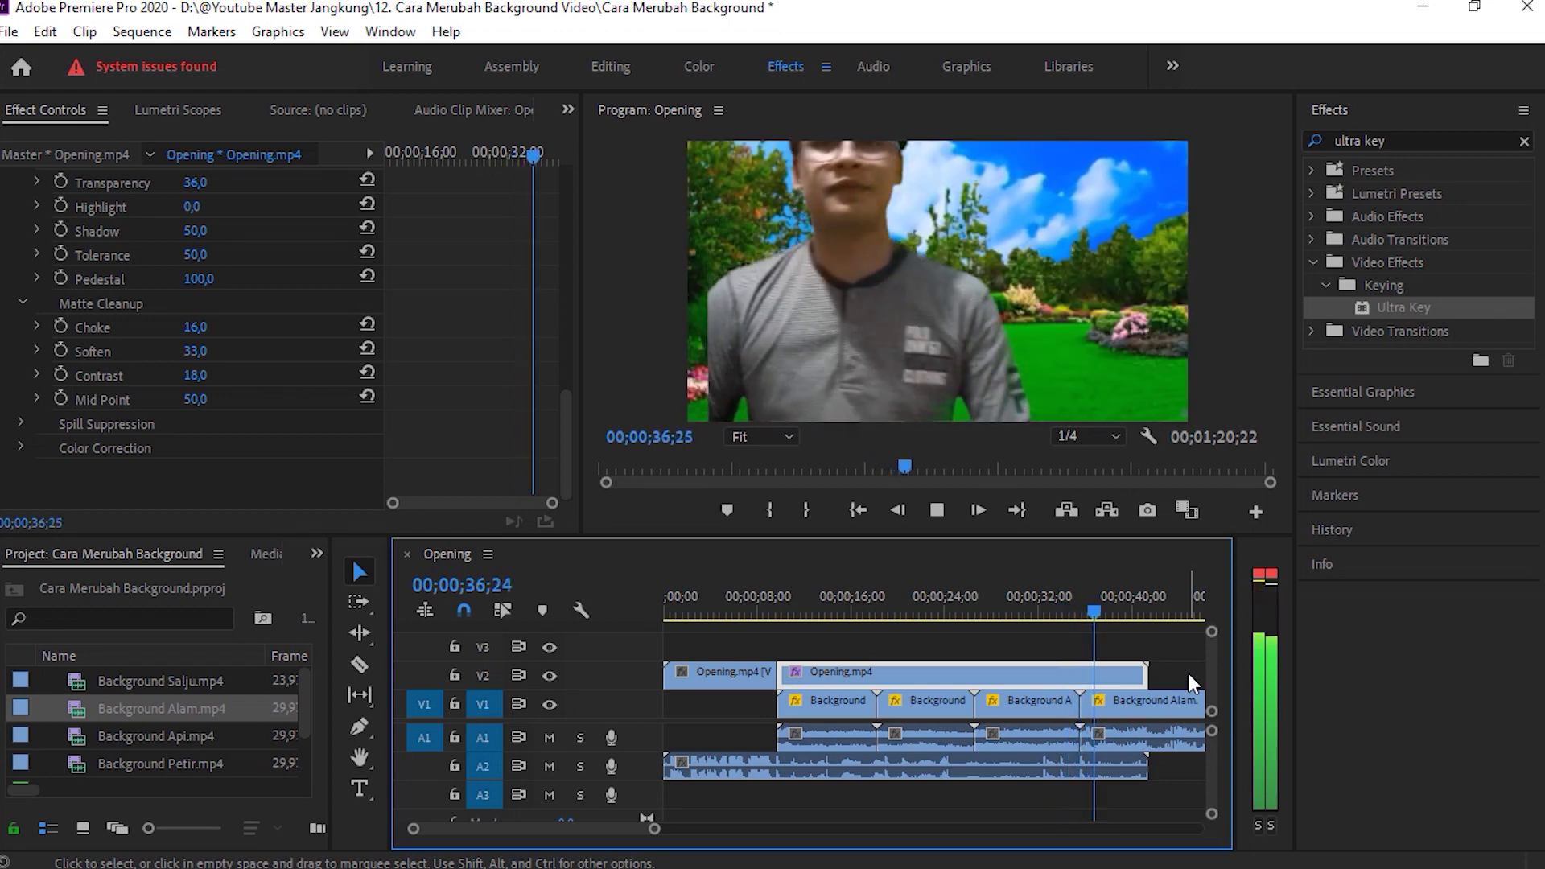
key(space)
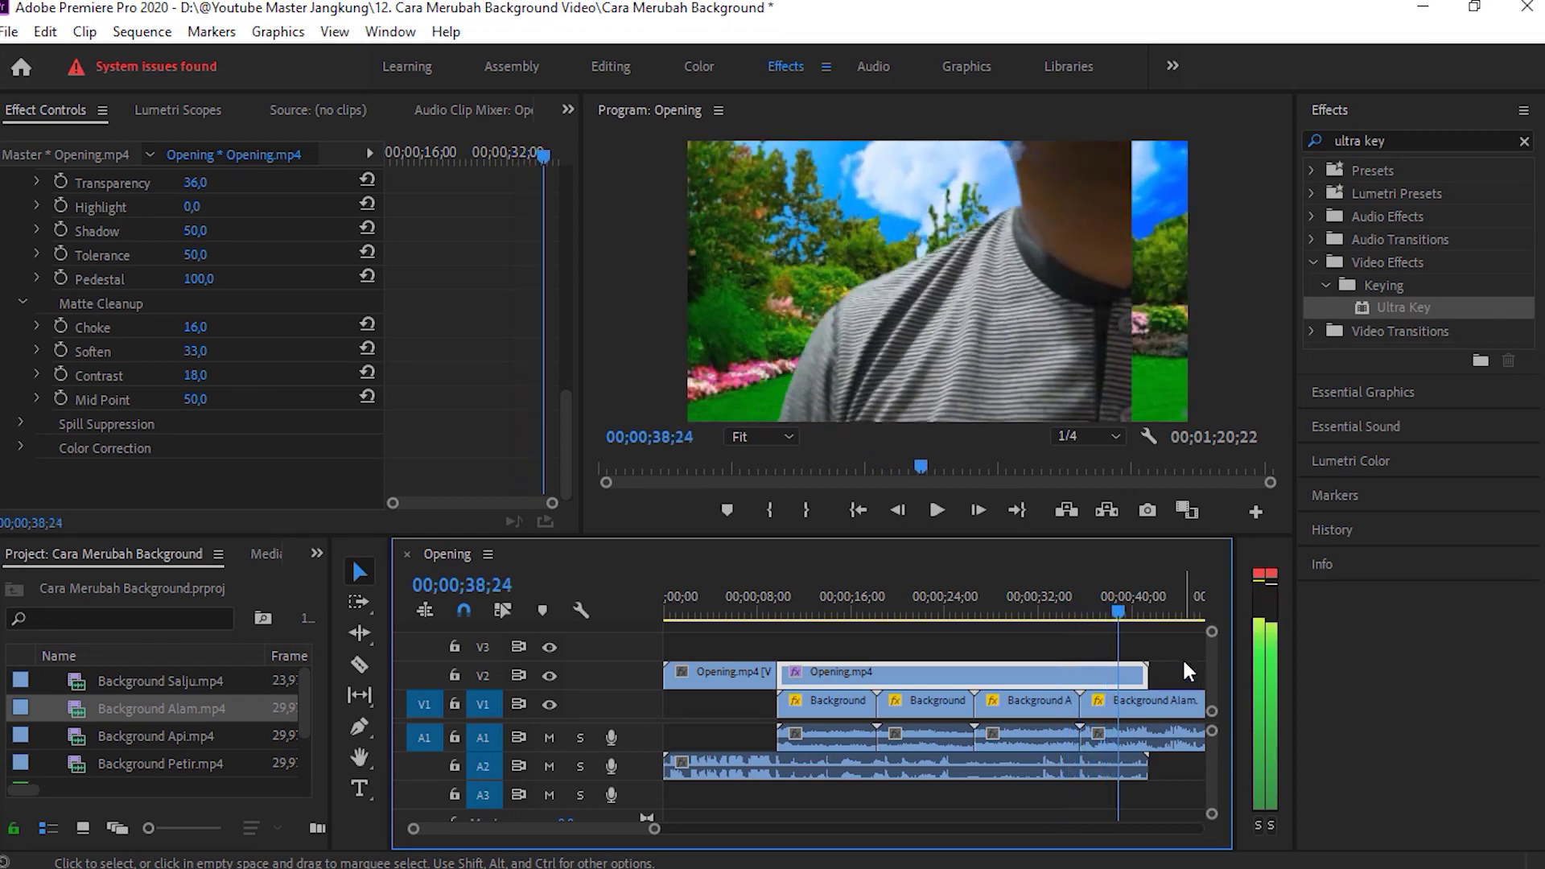
click(1118, 610)
drag(1119, 610, 804, 692)
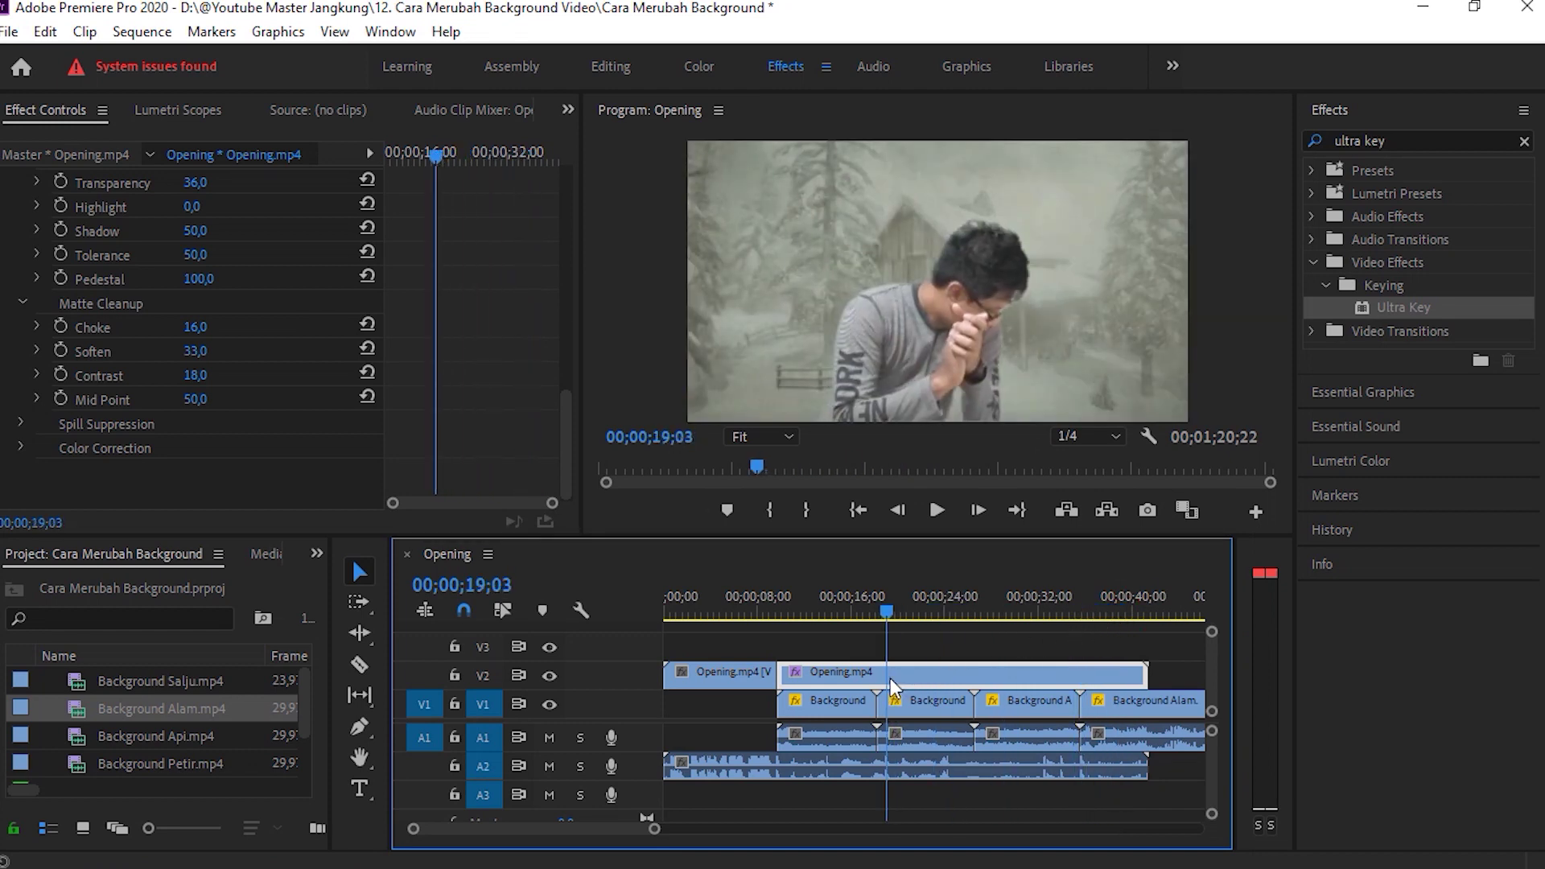
drag(804, 692, 765, 685)
key(space)
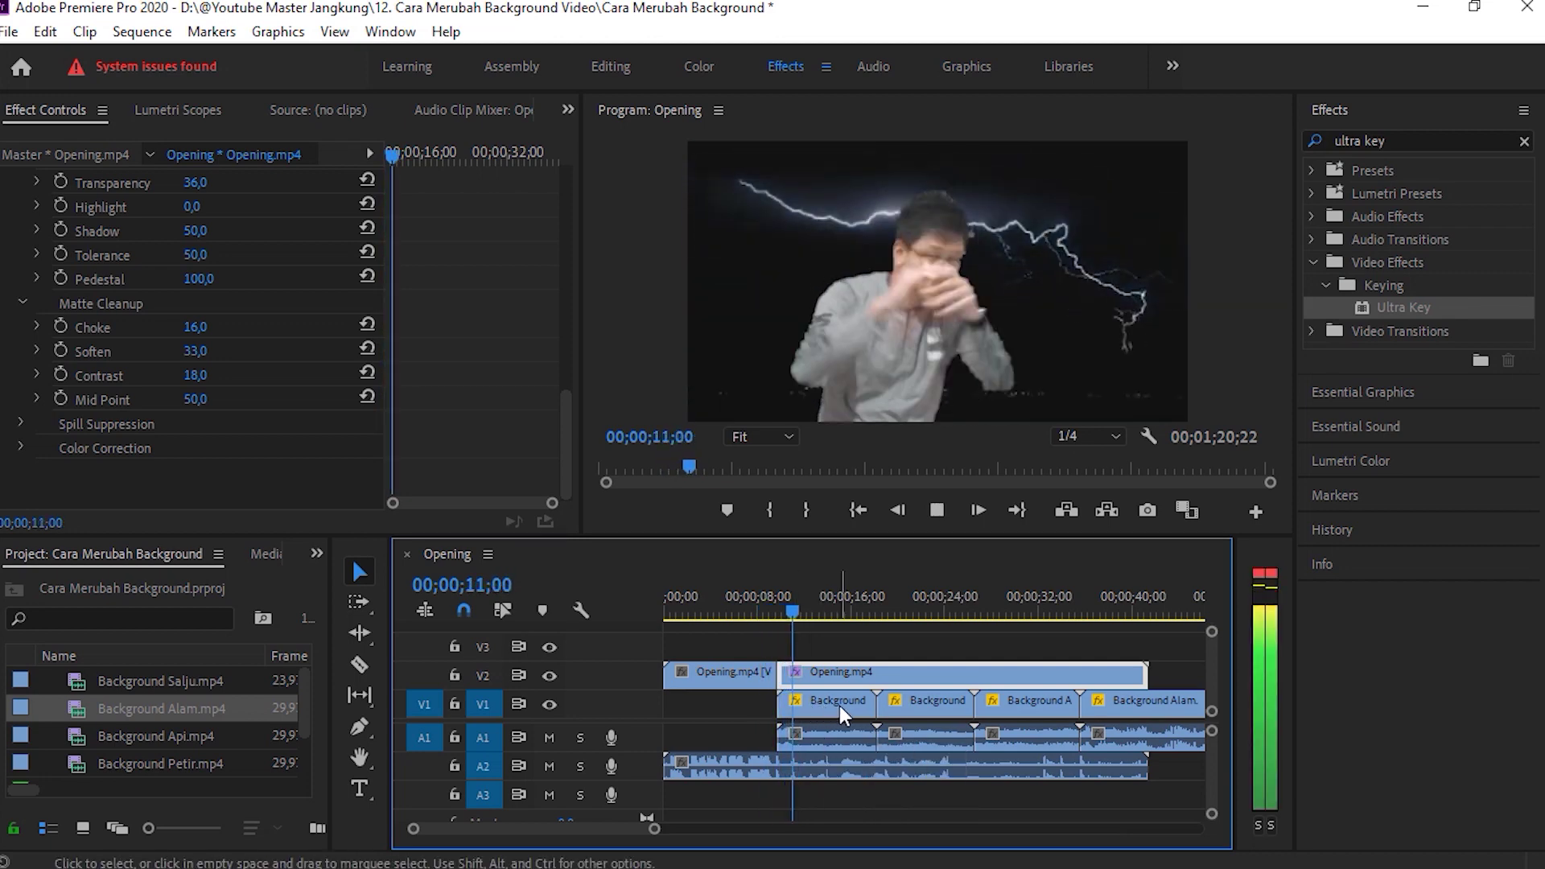
key(space)
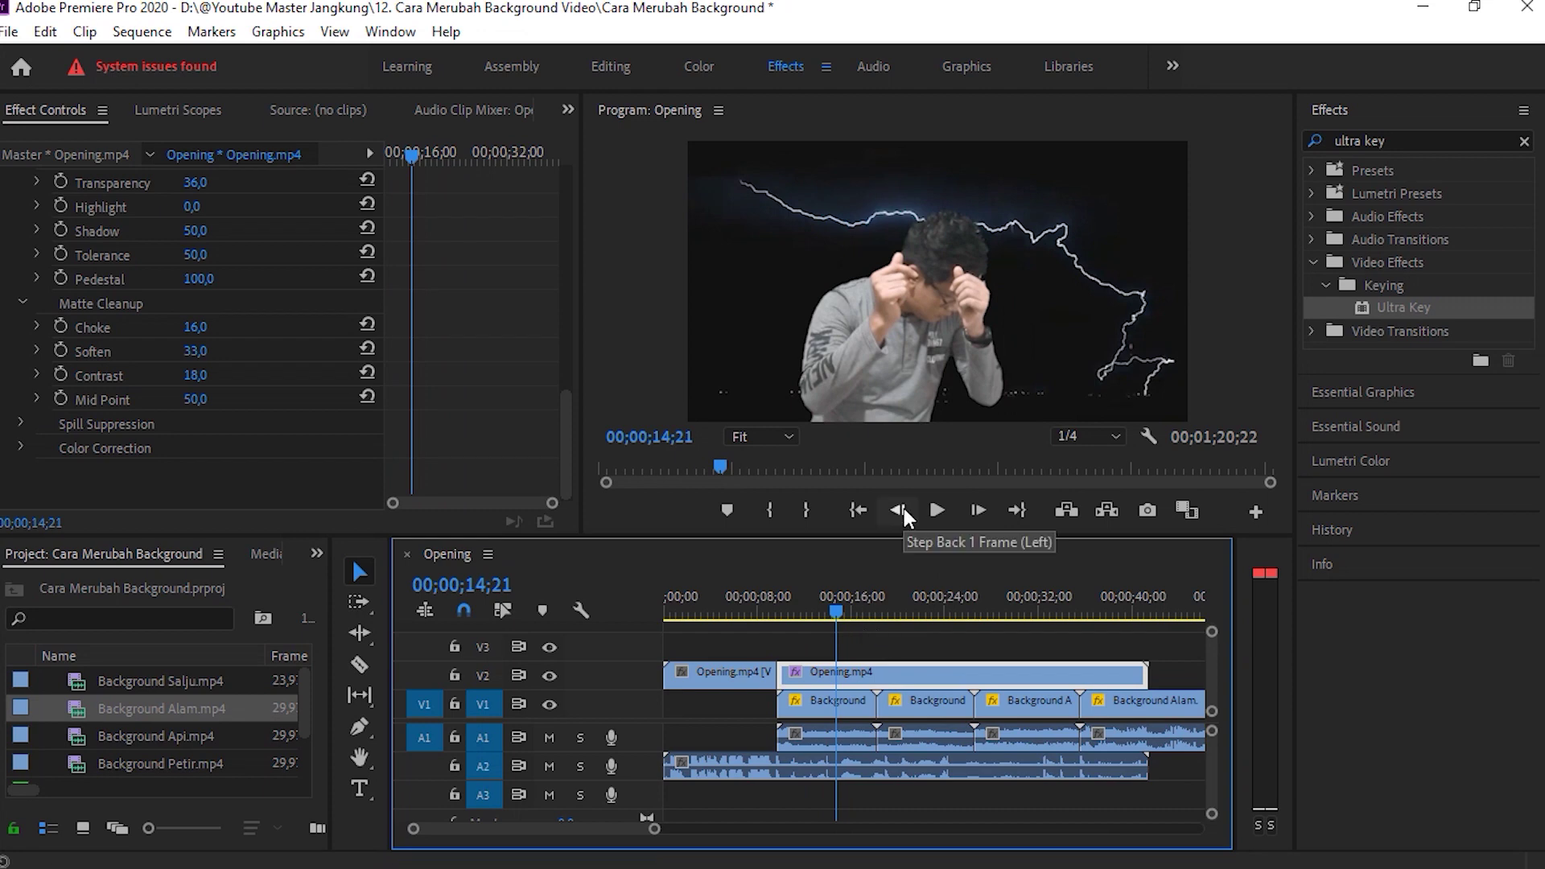
Step frame by frame to park the playhead at 00;00;14;00.
click(900, 510)
click(900, 510)
click(900, 510)
click(900, 511)
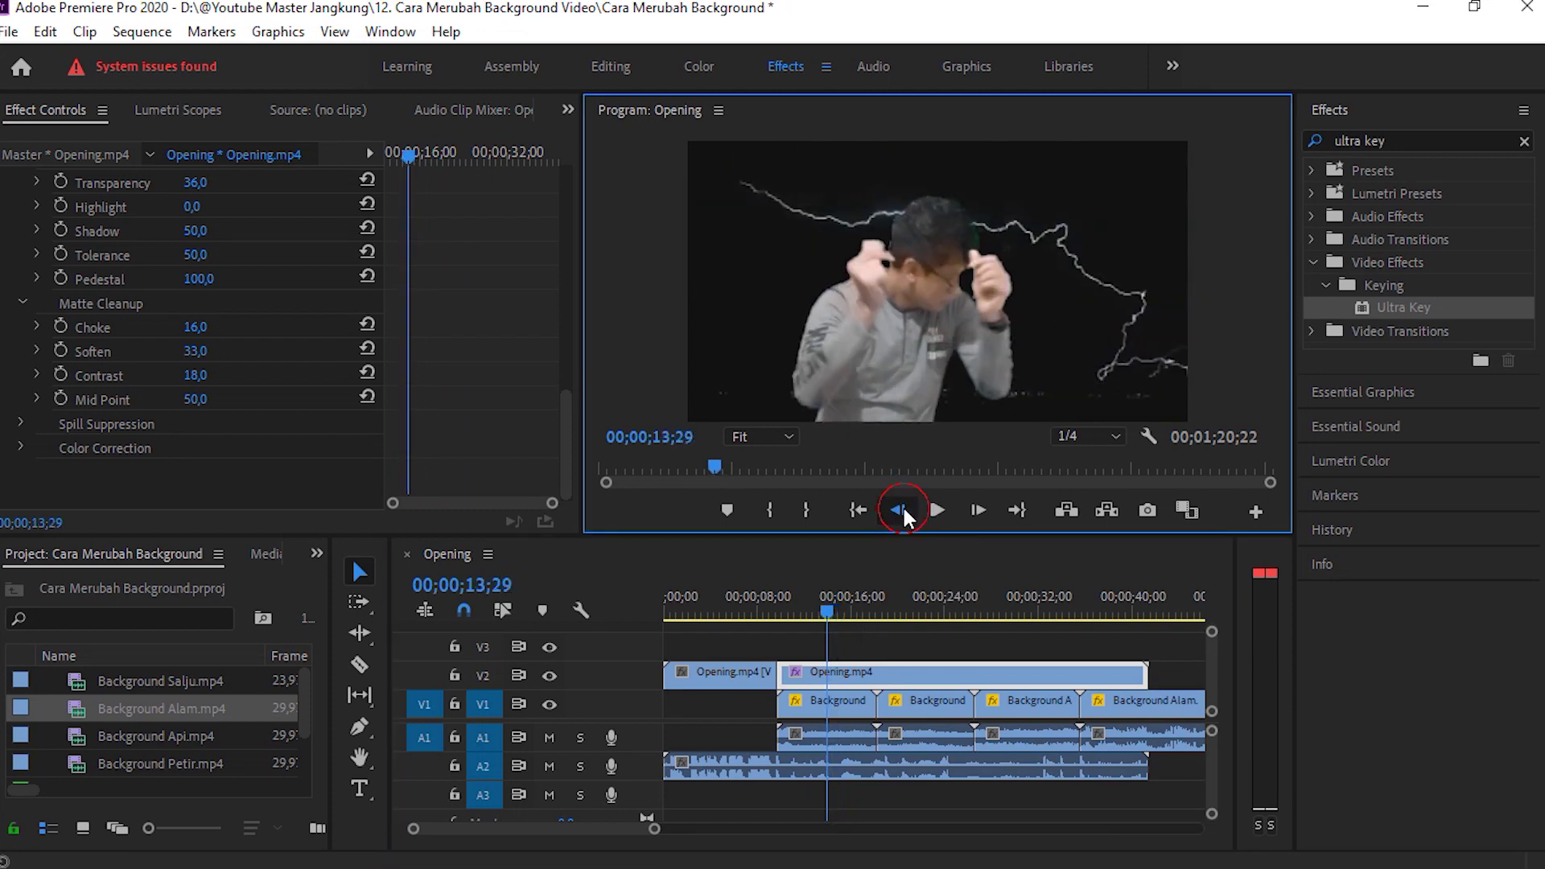
click(900, 510)
click(899, 510)
click(978, 512)
click(978, 512)
click(978, 511)
click(978, 512)
click(977, 512)
click(977, 512)
click(975, 509)
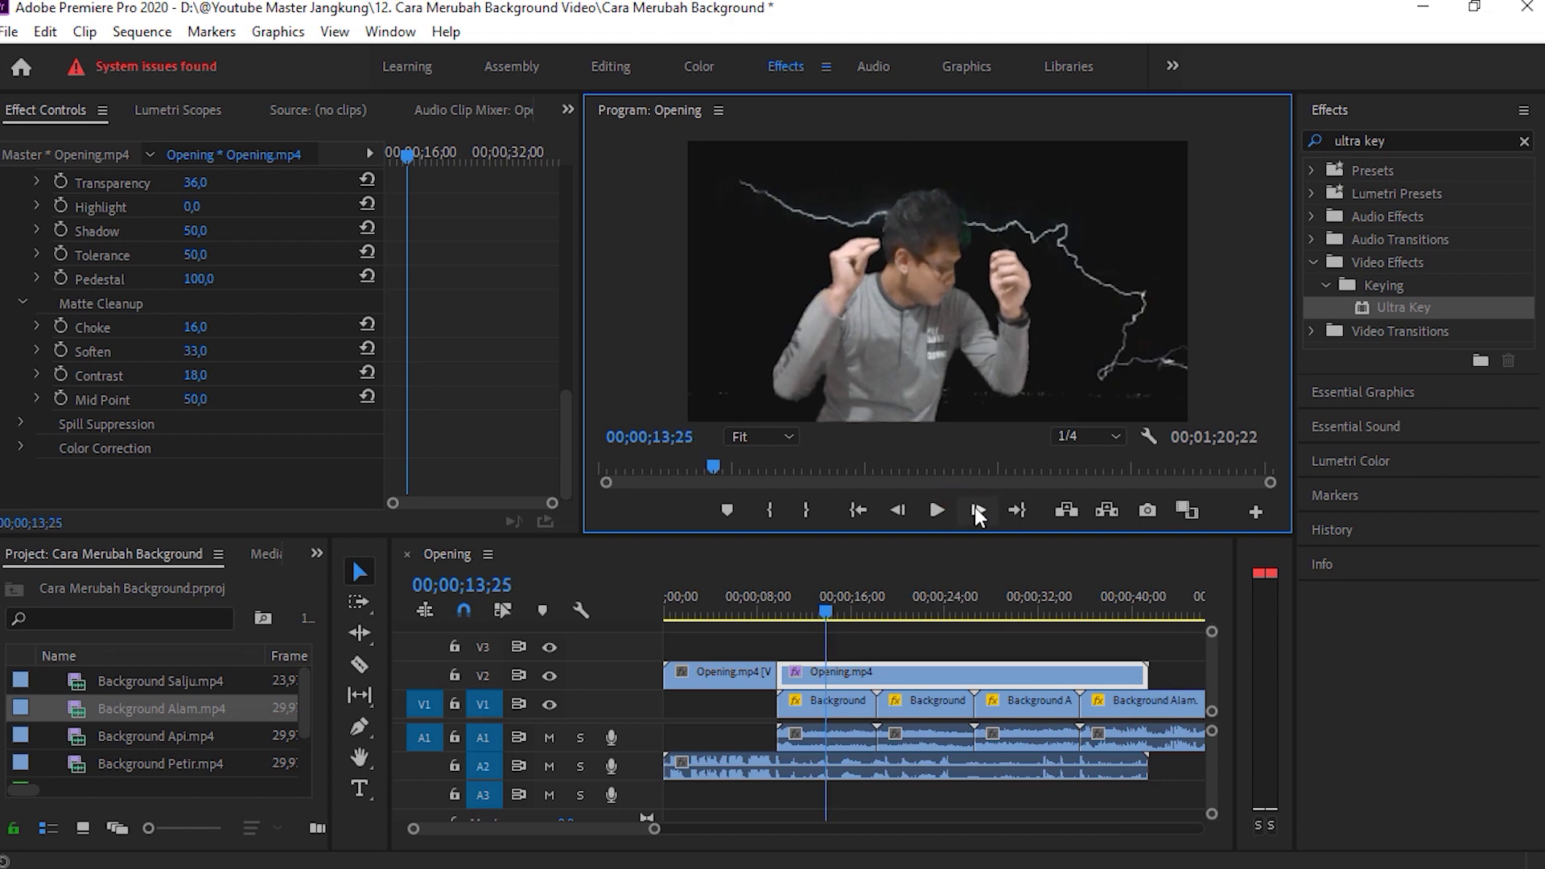
click(976, 509)
click(975, 510)
click(976, 509)
click(975, 509)
click(975, 510)
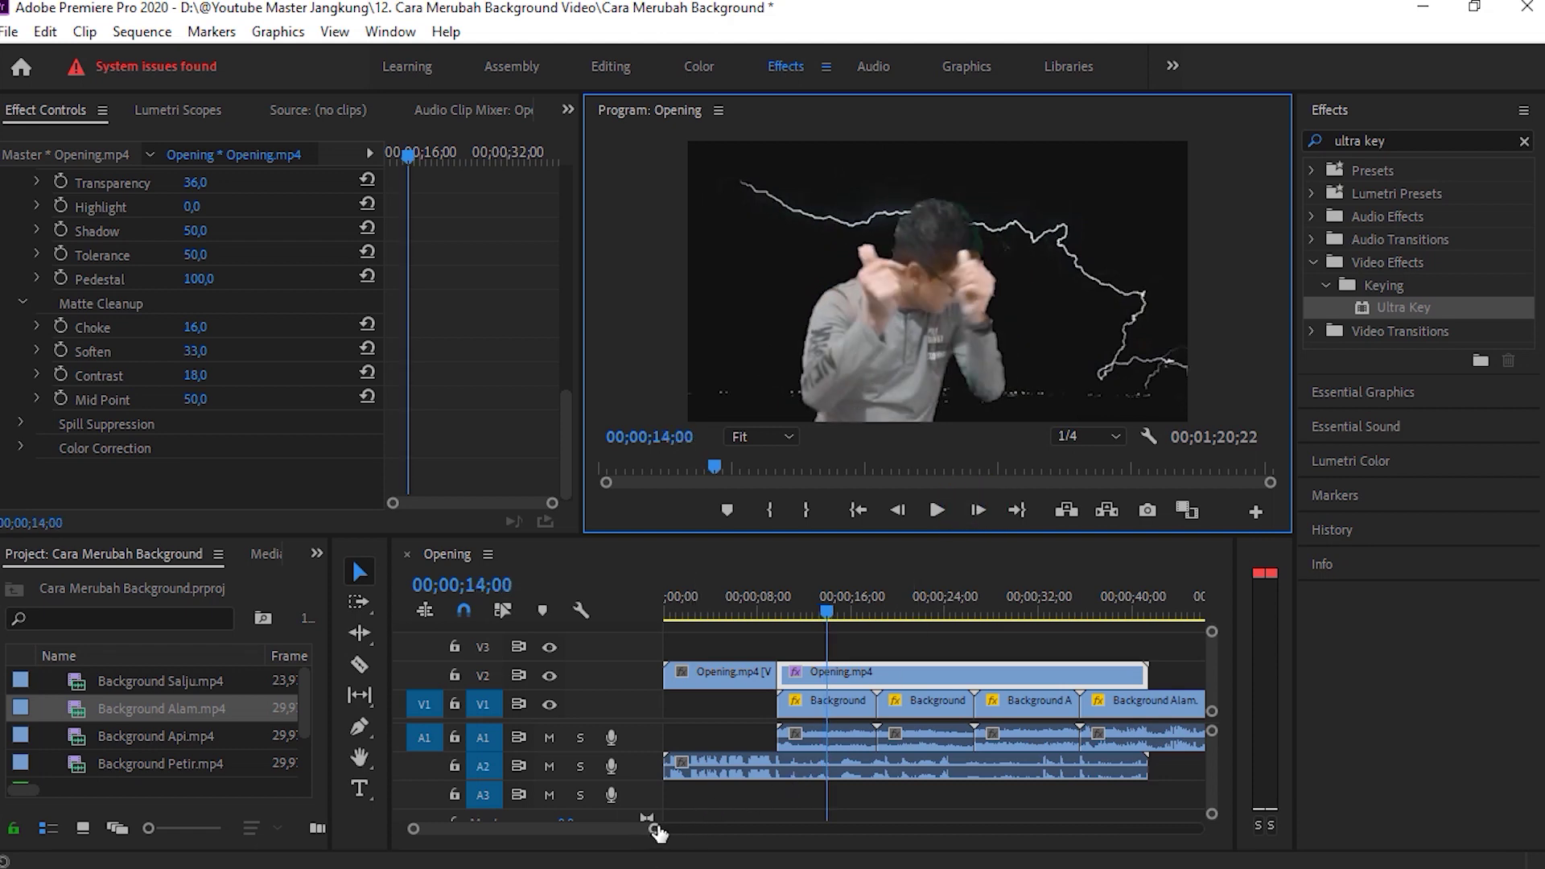
Zoom the timeline in and trim Background Petir on V1 to end at 14;00.
drag(656, 835, 599, 829)
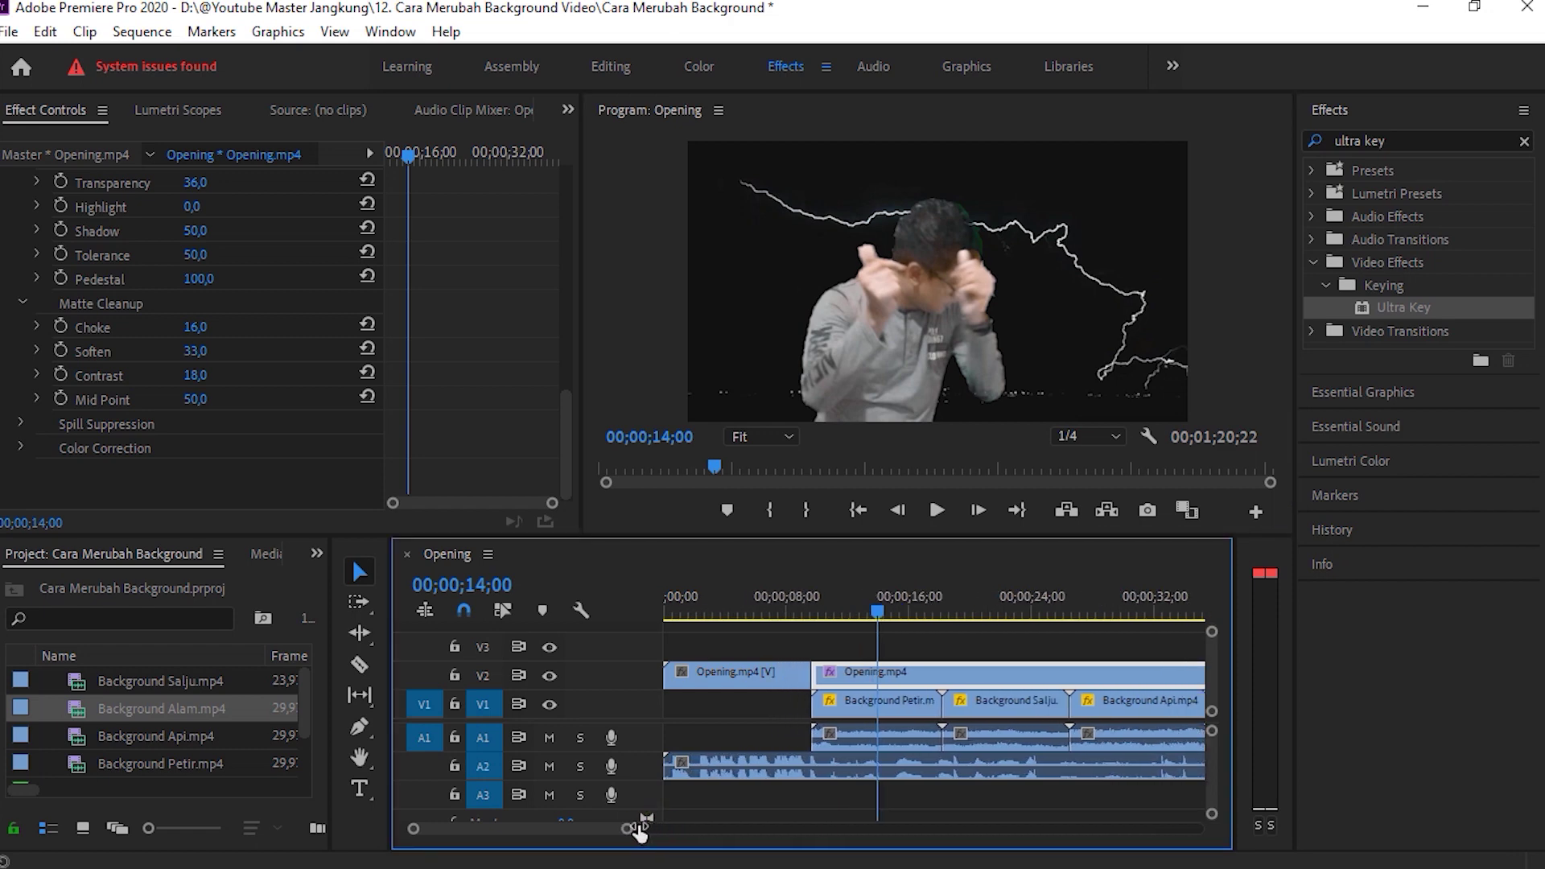
drag(599, 829, 591, 829)
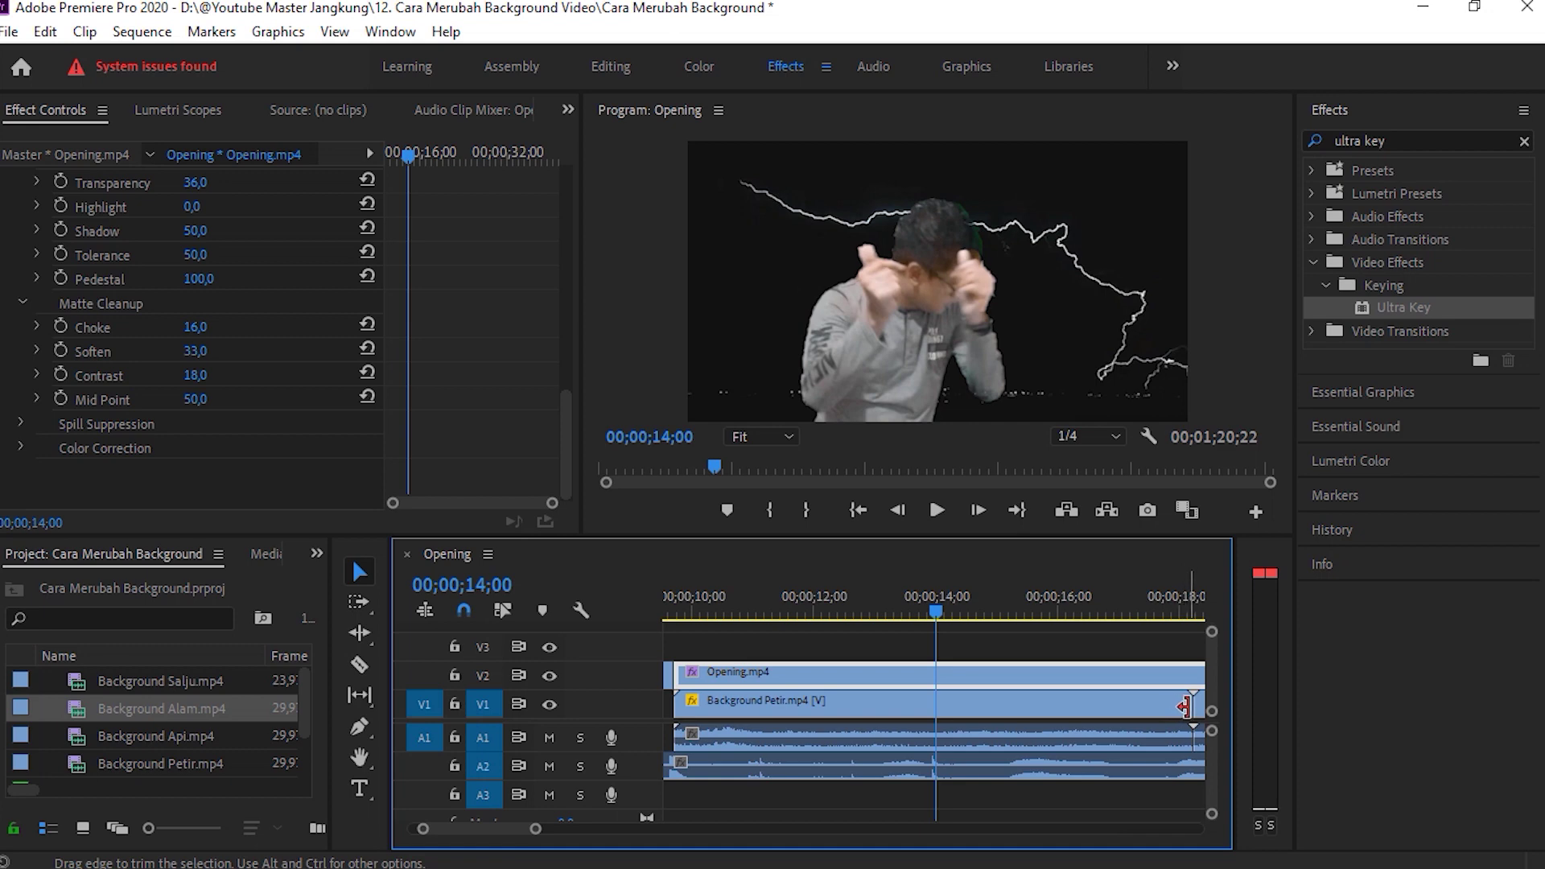
drag(1185, 706, 965, 720)
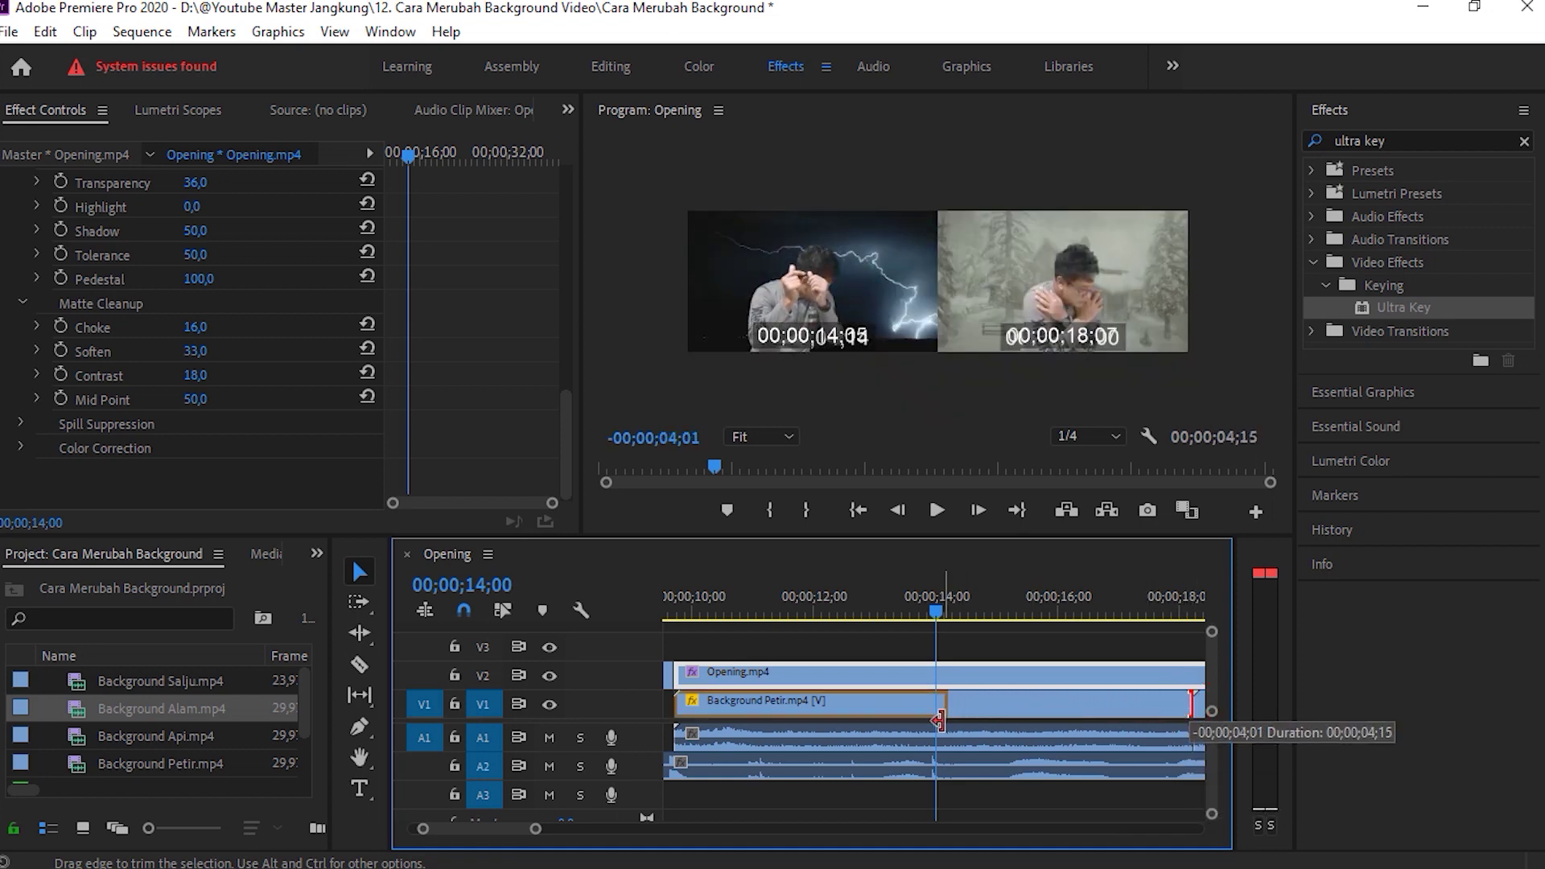
drag(965, 721, 936, 720)
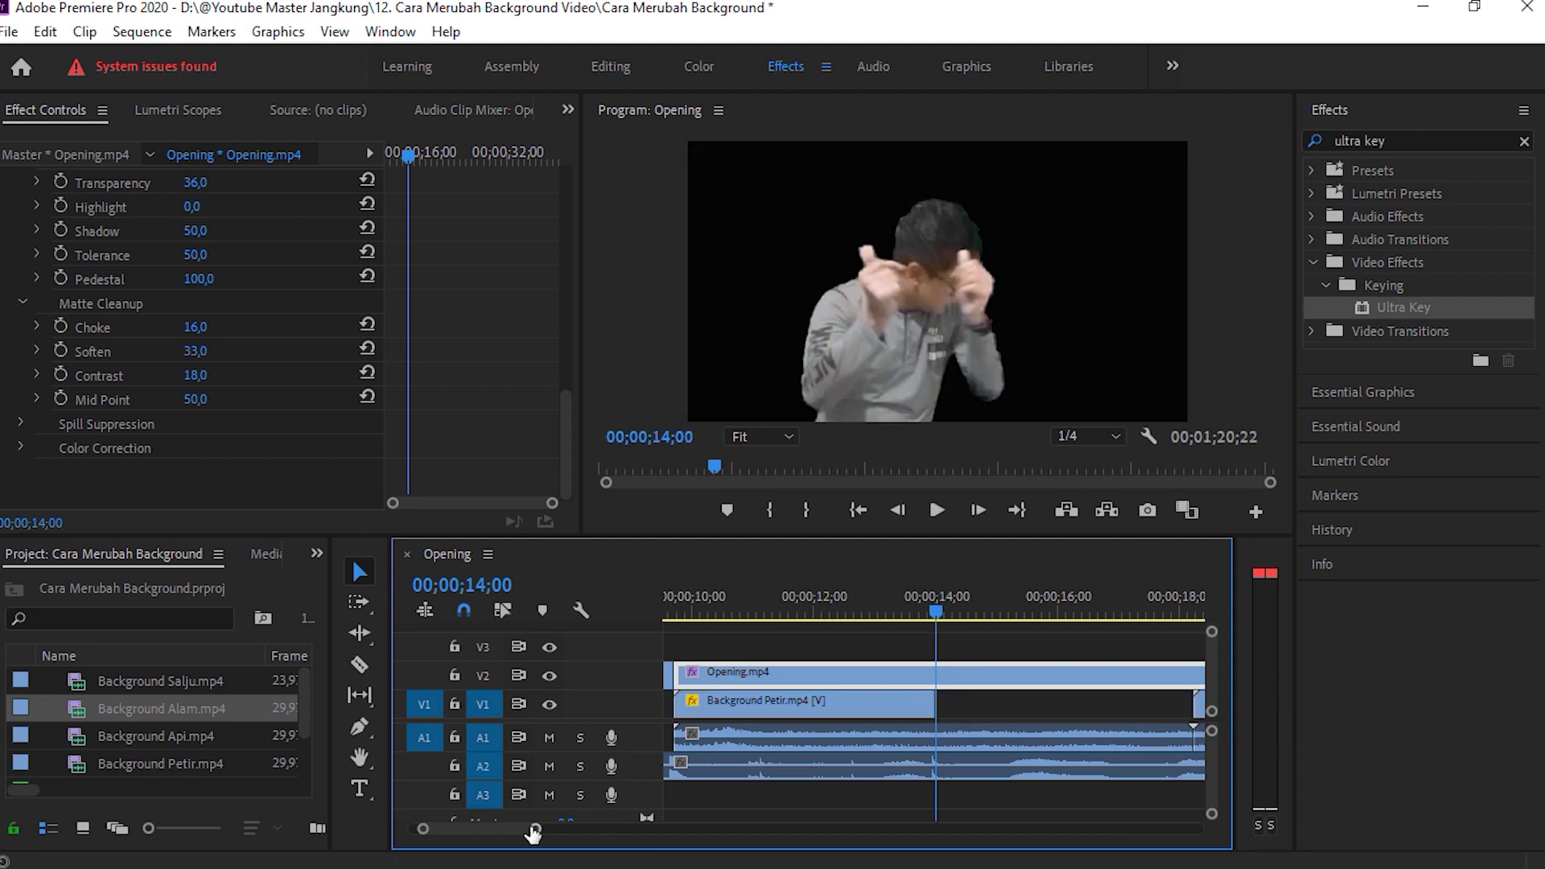
Zoom the timeline around 14;00 and slide Background Salju earlier.
drag(536, 830, 544, 834)
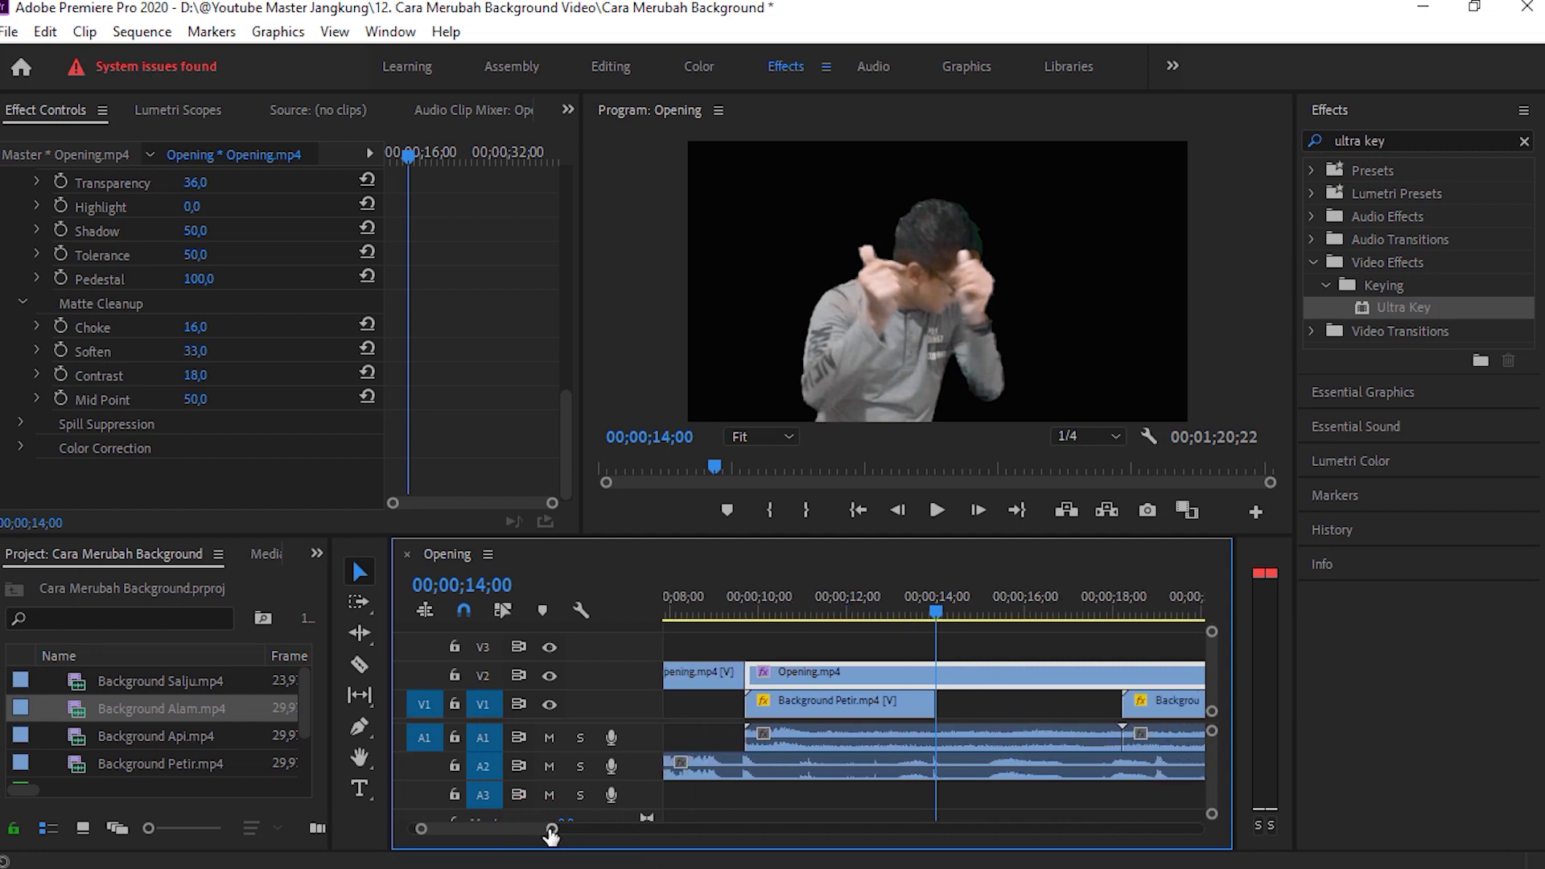
mouse_move(552, 828)
mouse_down()
mouse_move(532, 829)
mouse_move(549, 833)
mouse_up()
drag(1171, 712, 1007, 731)
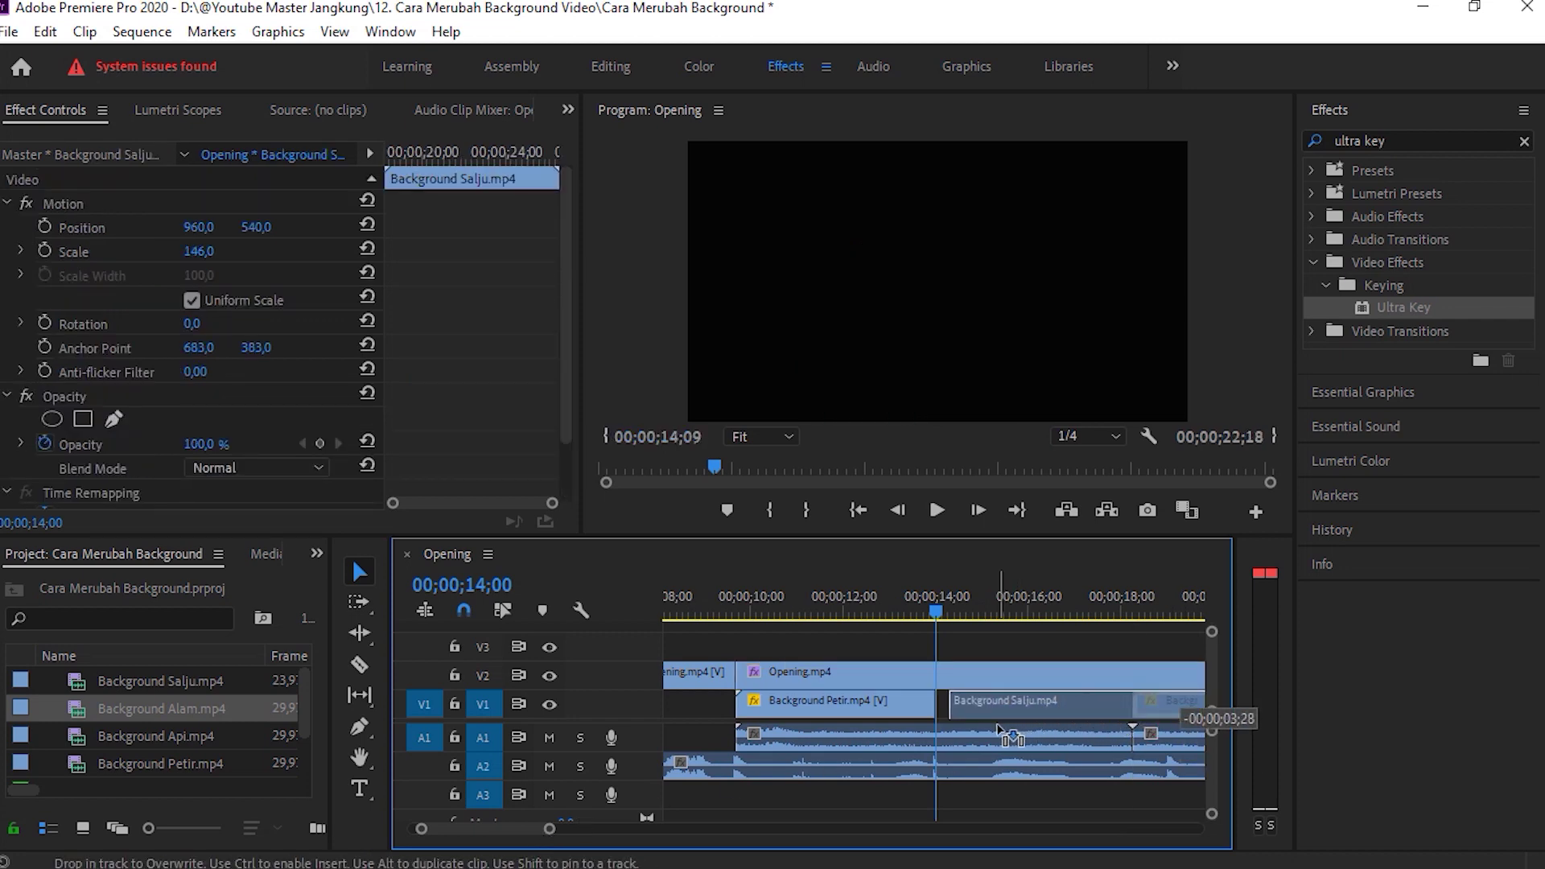
Trim the A1 audio clip and drop Background Salju at 14;00 after the lightning clip.
mouse_move(1008, 730)
mouse_down()
mouse_move(942, 646)
mouse_move(1029, 761)
mouse_up()
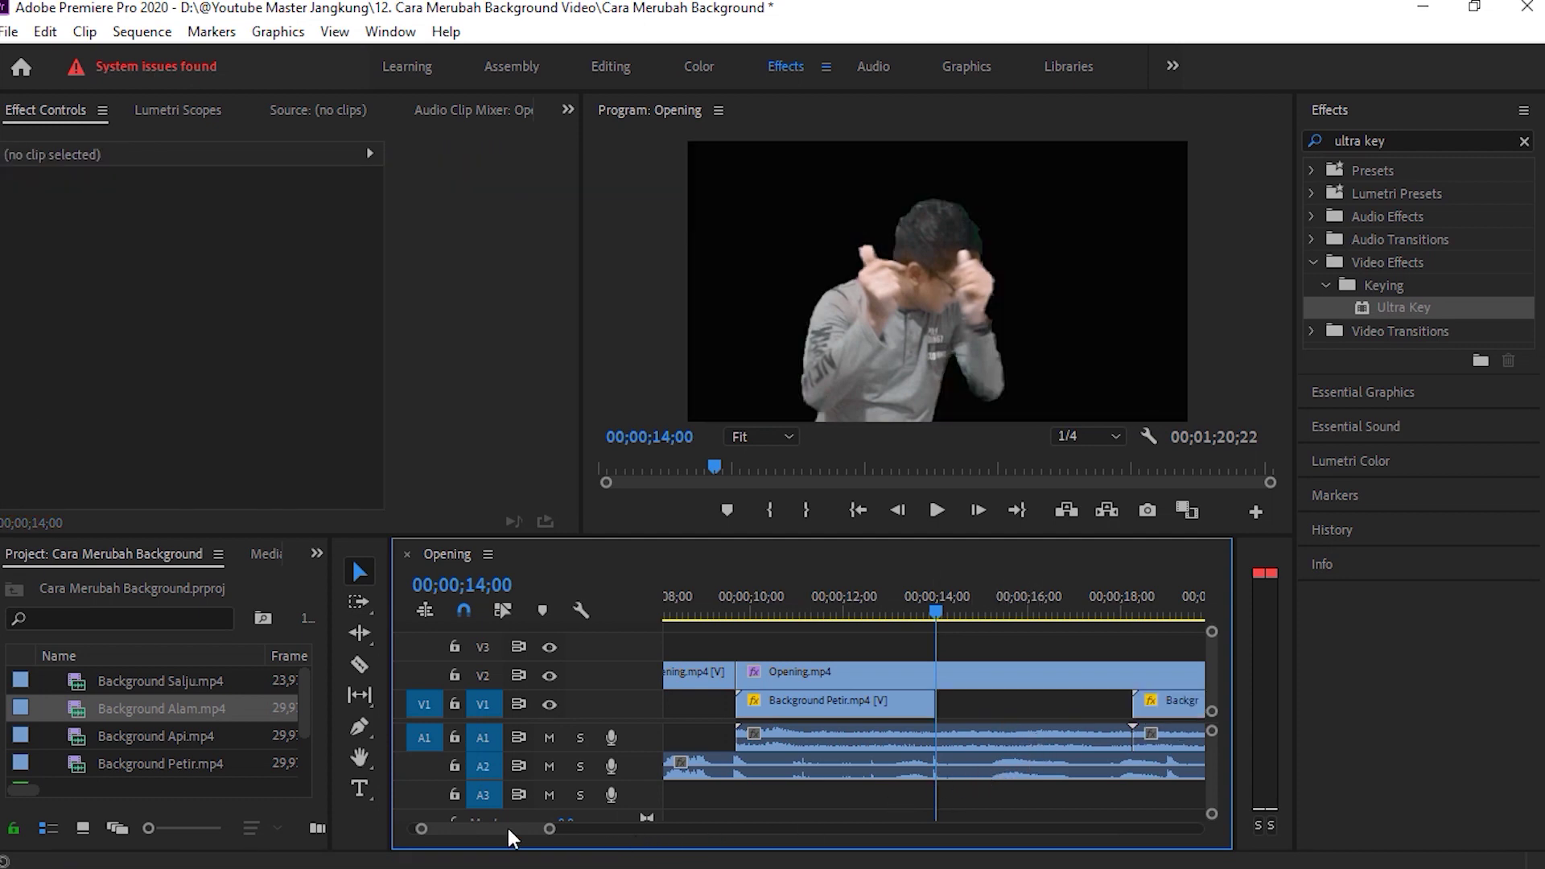
drag(1131, 737, 936, 747)
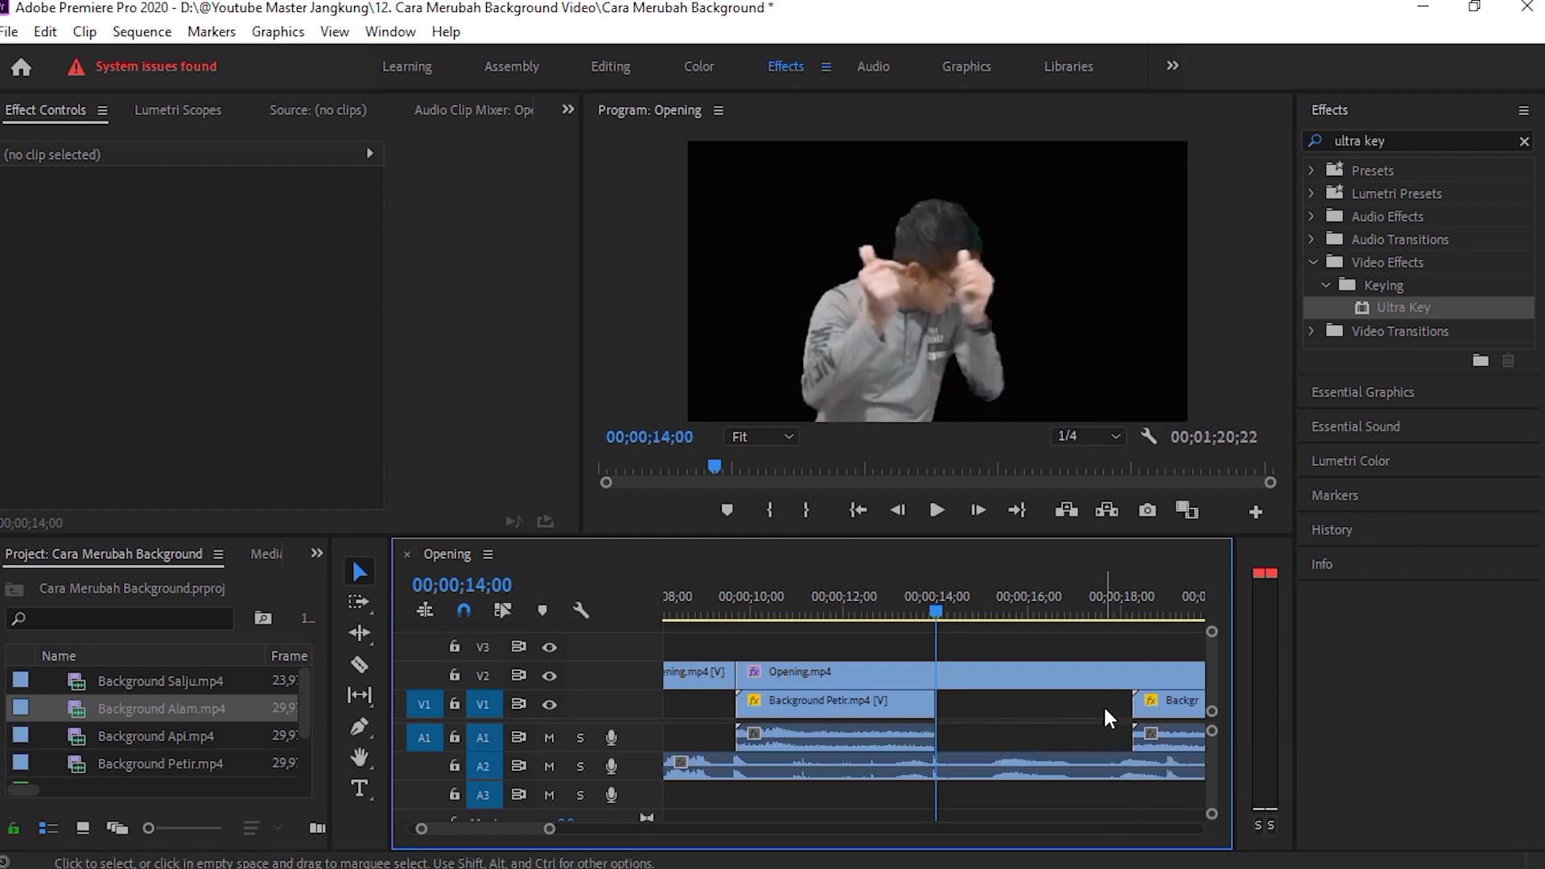
drag(1171, 710, 1078, 728)
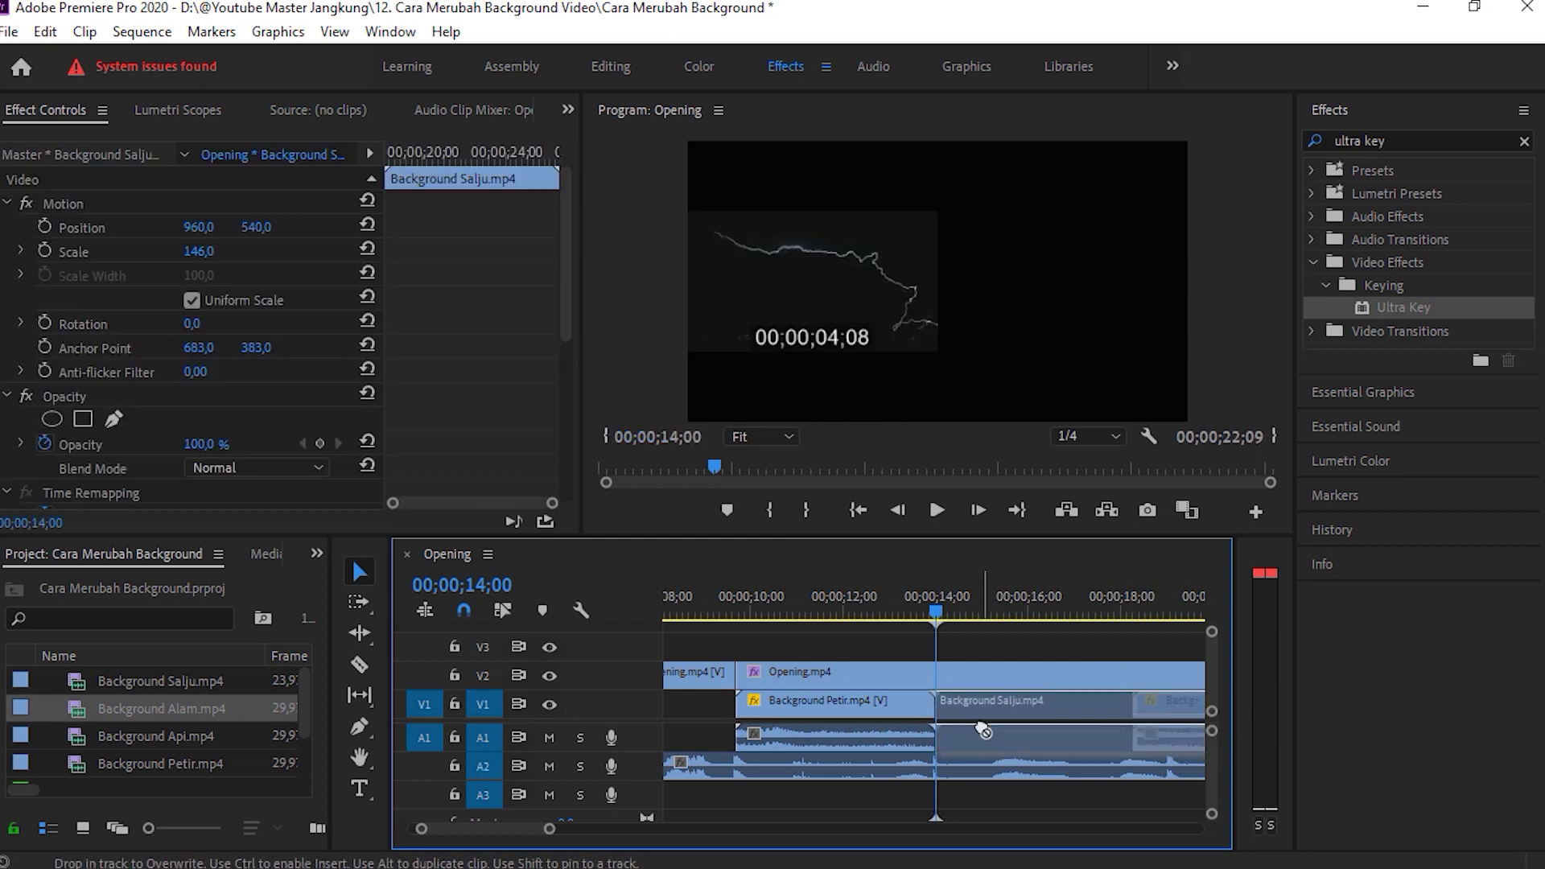
drag(1083, 729, 976, 731)
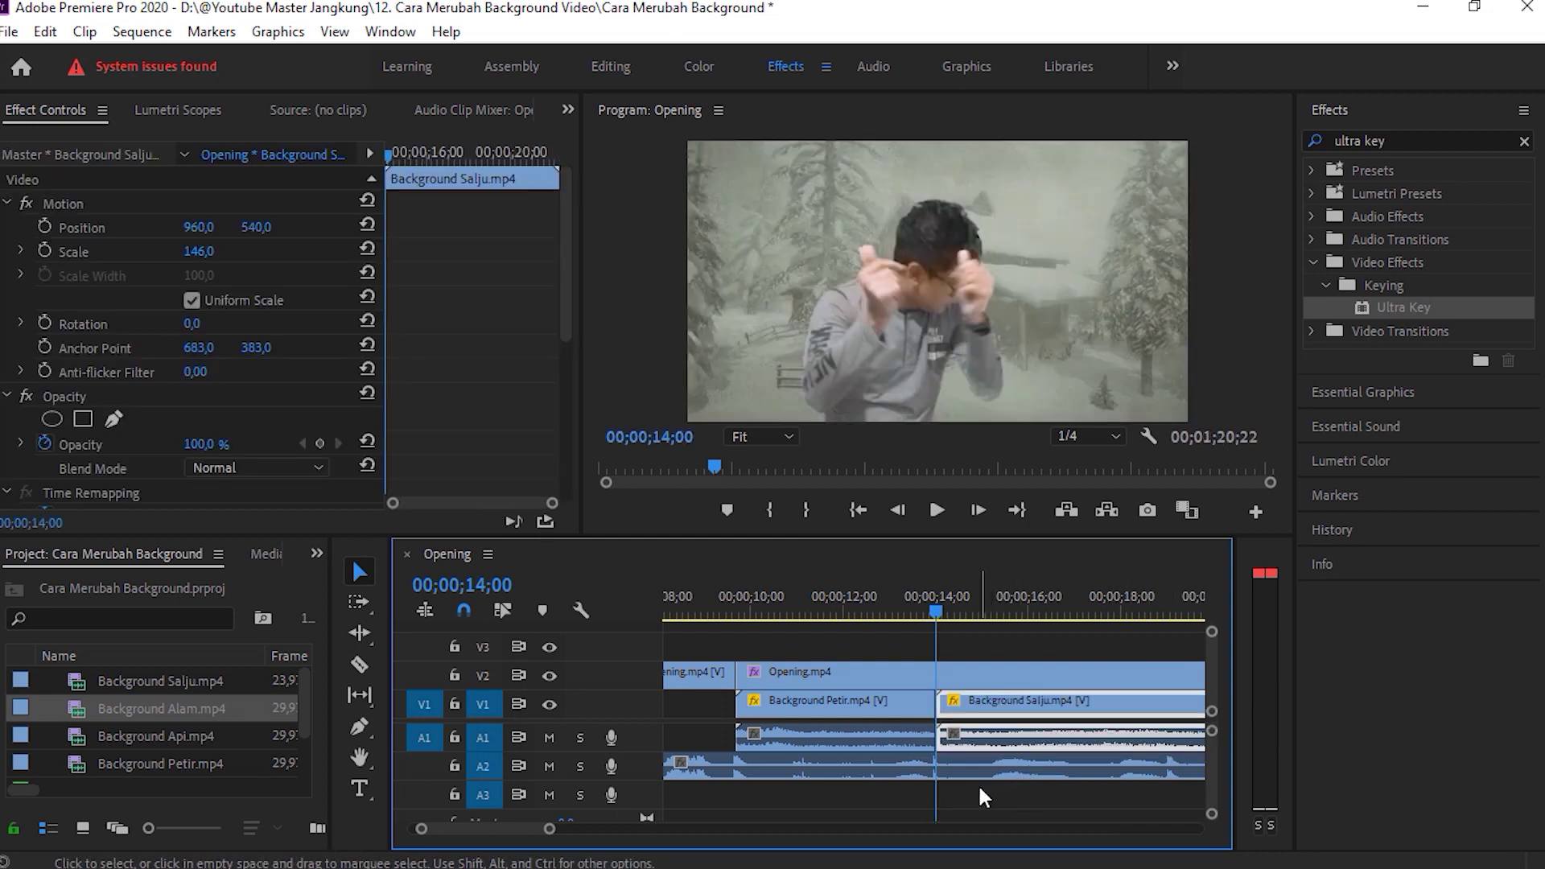
Play across the lightning-to-snow cut twice to check it.
drag(936, 612, 902, 623)
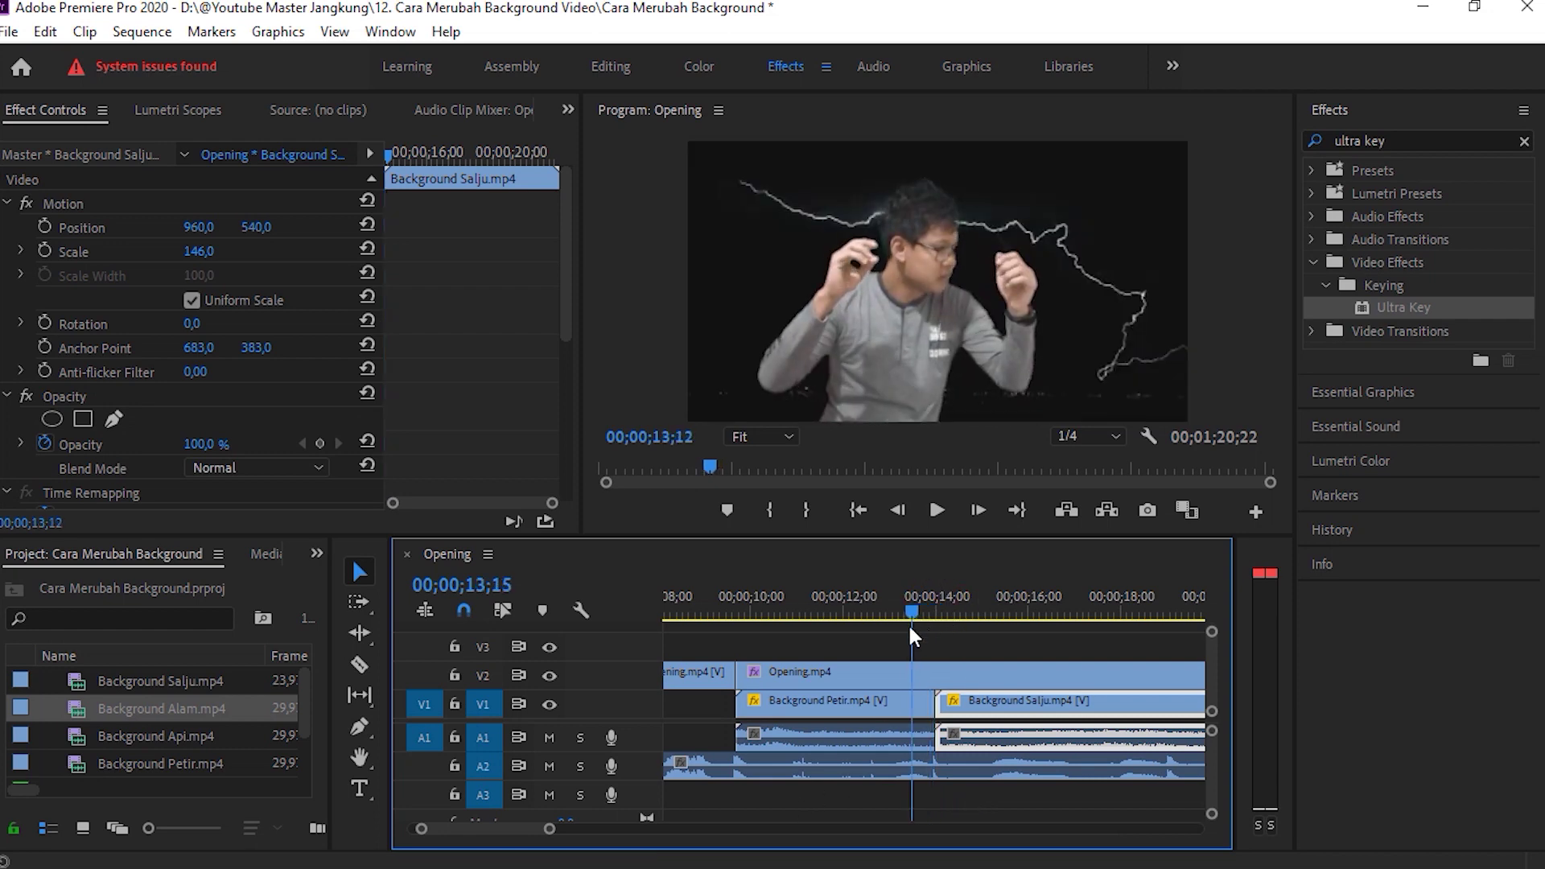
key(space)
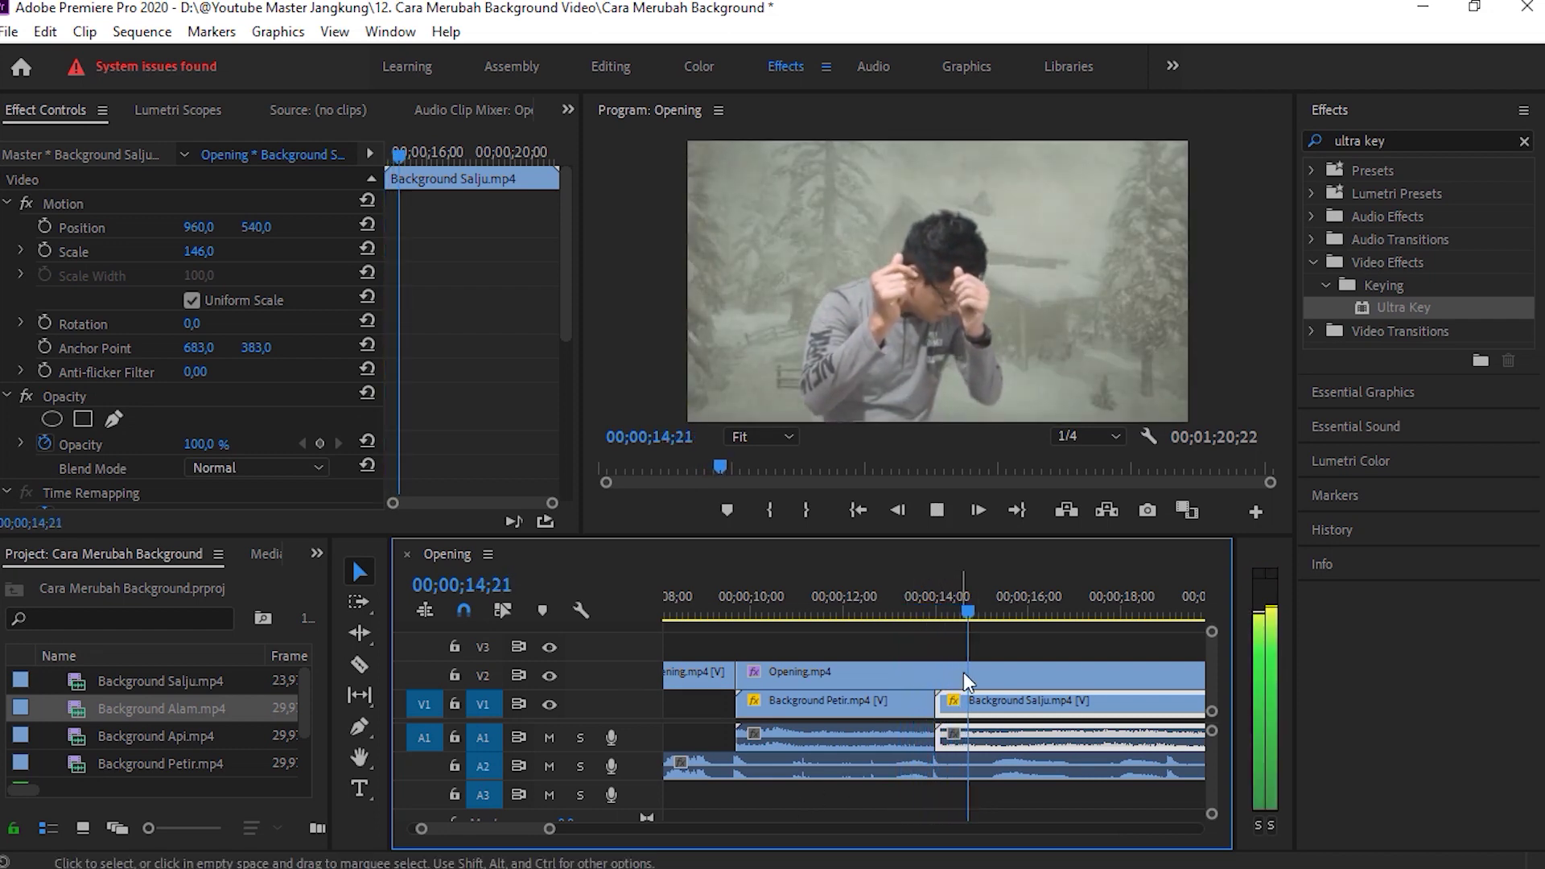
drag(991, 626, 924, 624)
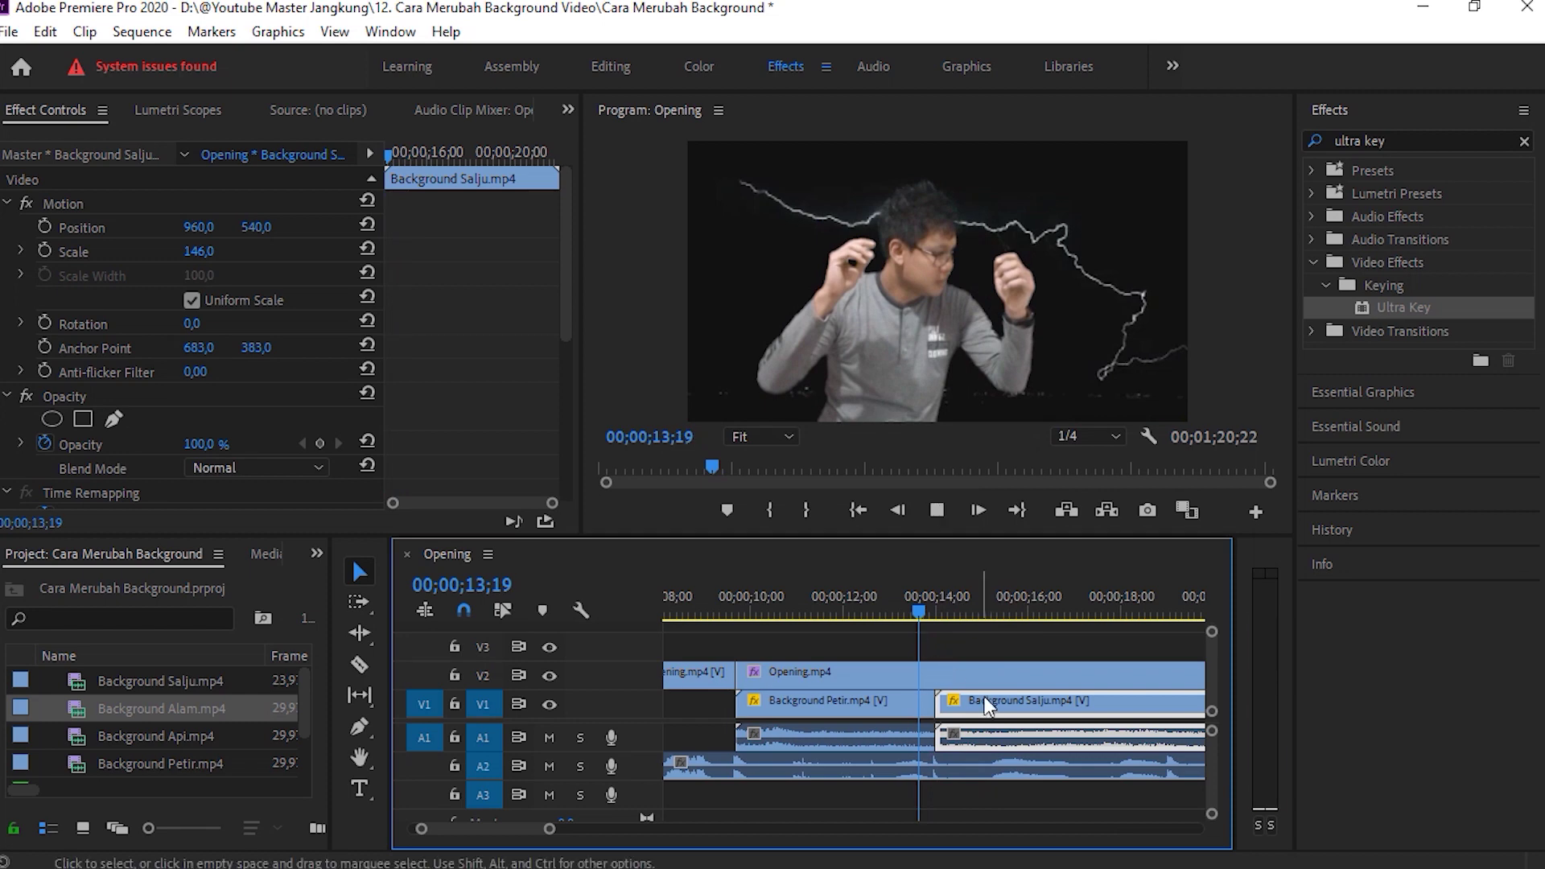
key(space)
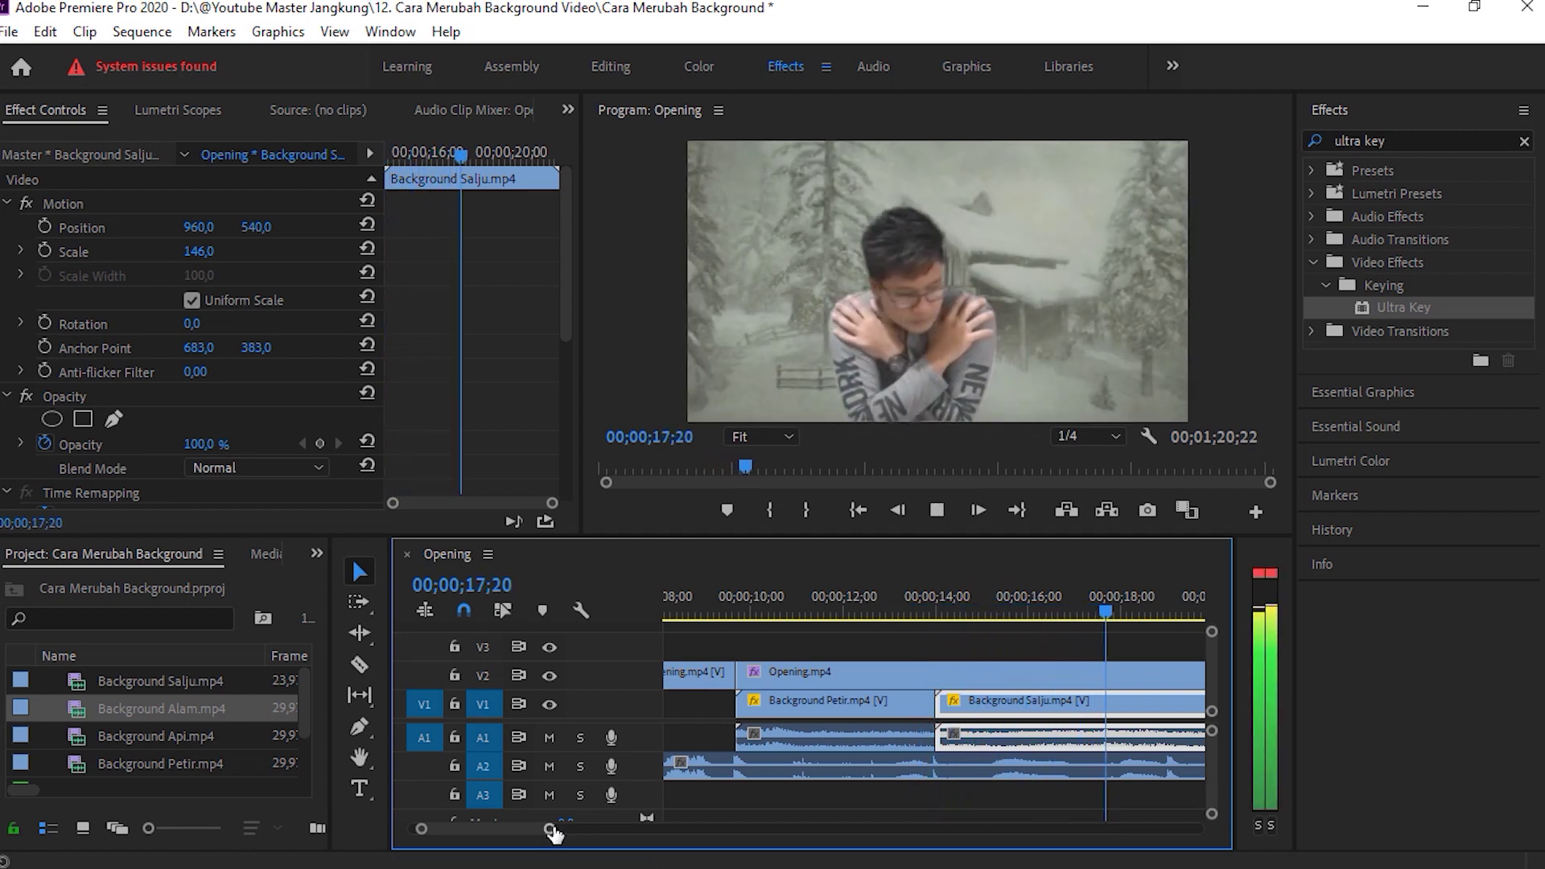
key(space)
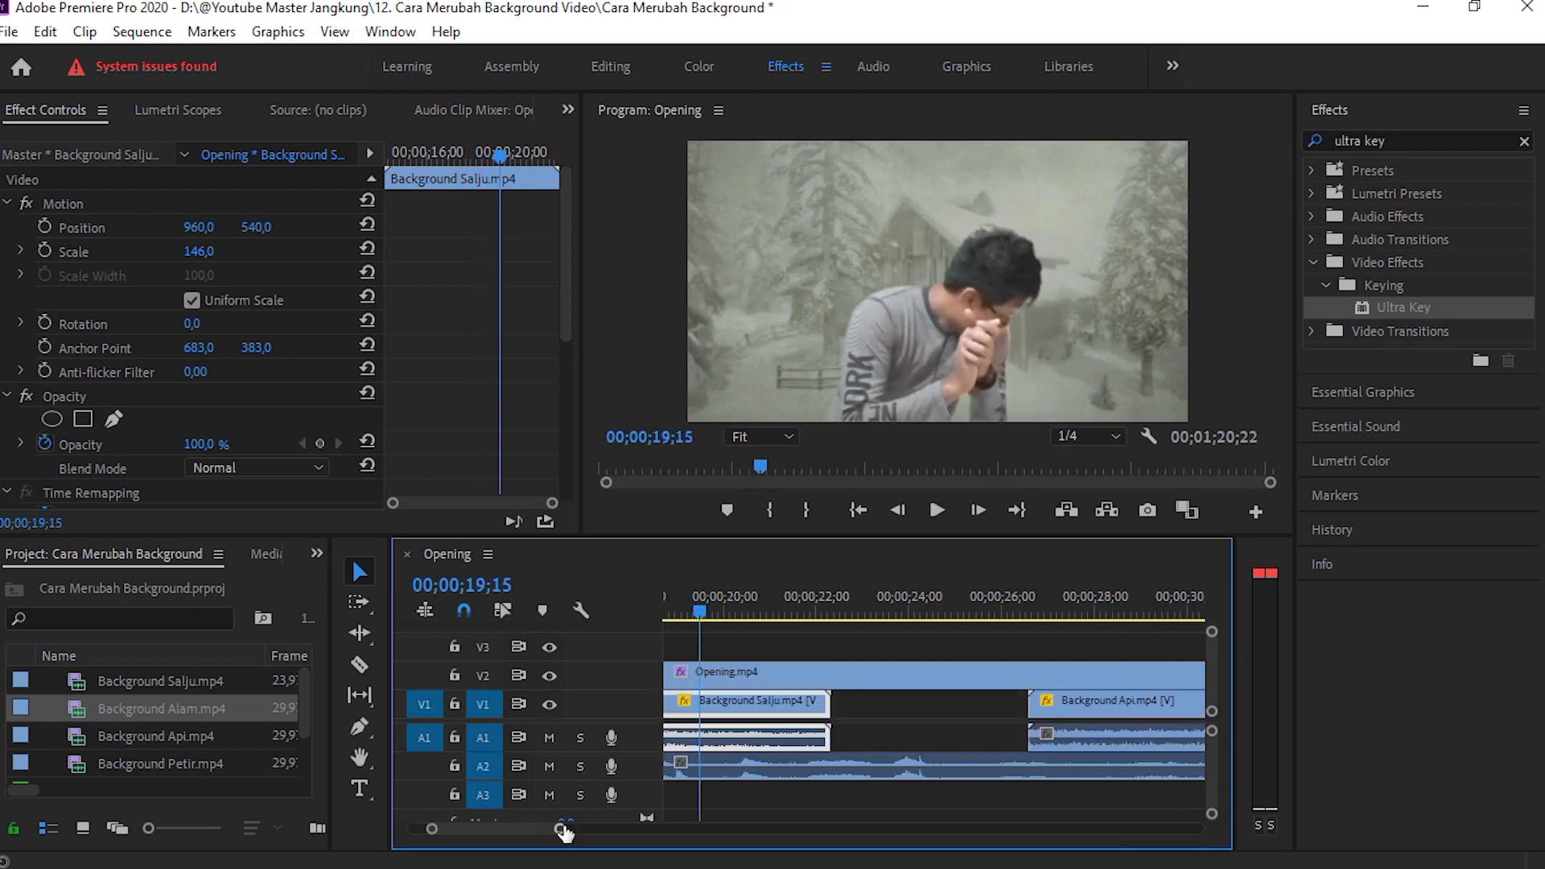
drag(561, 834, 555, 833)
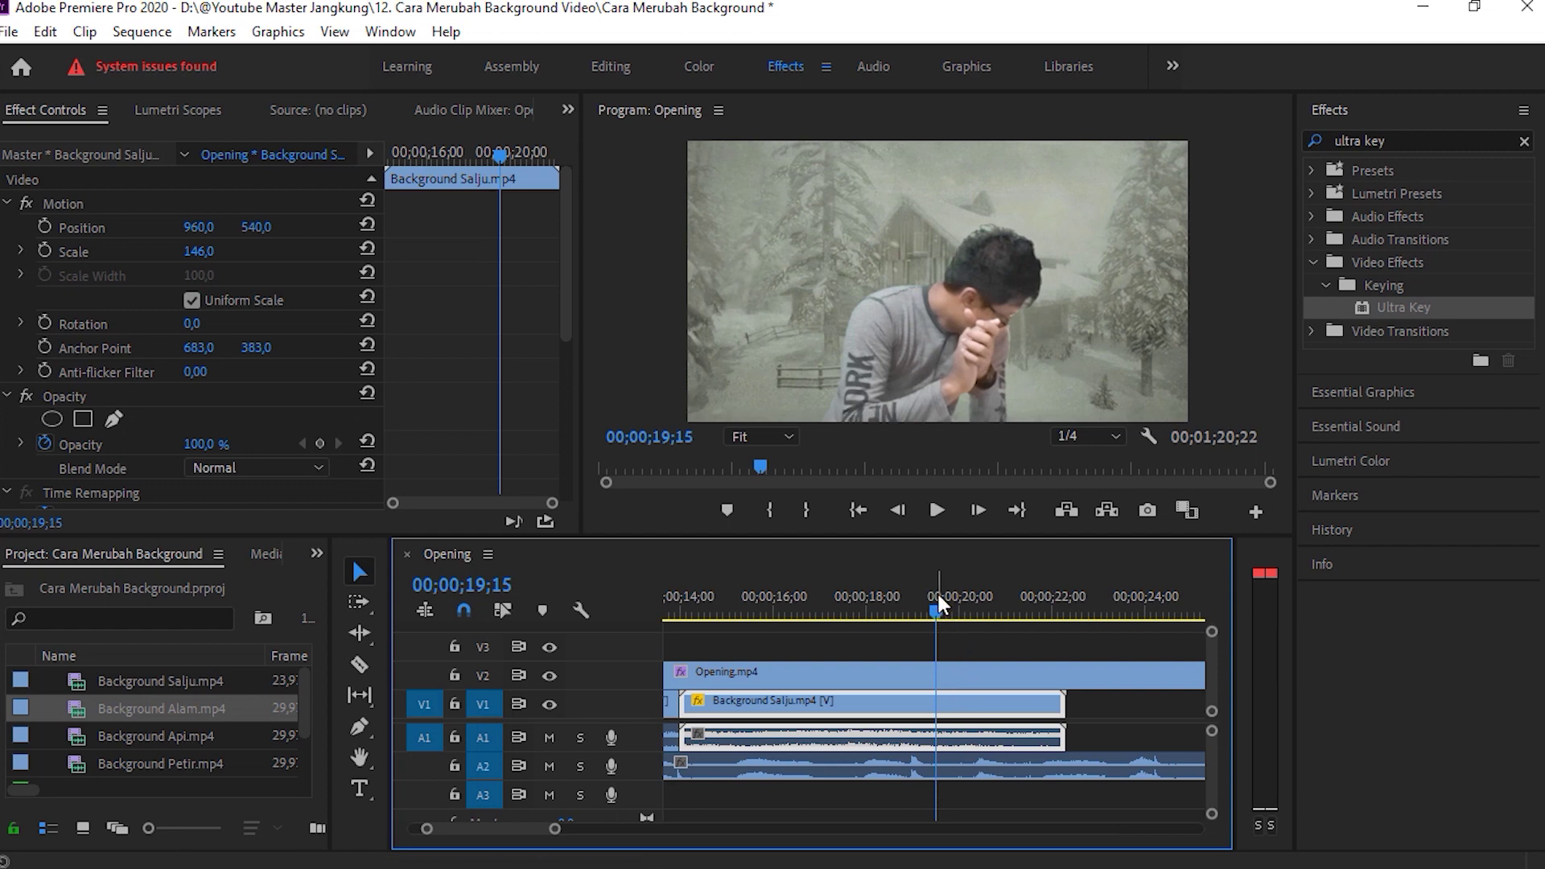
Step frame by frame to park the playhead at 19;00.
click(898, 510)
click(898, 510)
click(898, 510)
click(898, 510)
click(898, 512)
click(898, 512)
click(898, 512)
click(898, 511)
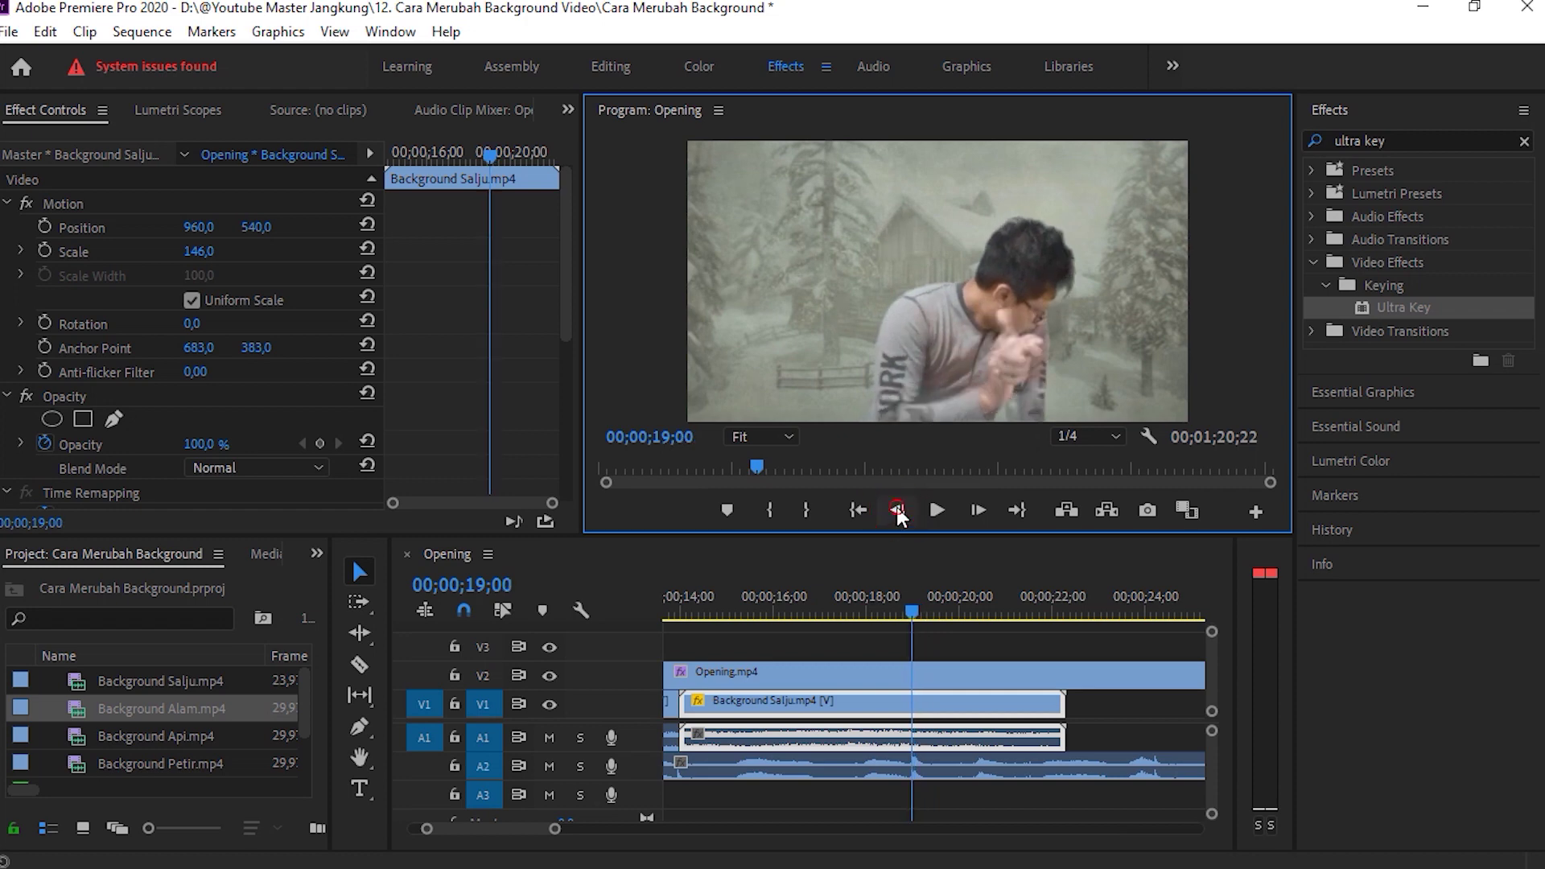
click(898, 511)
click(898, 511)
click(978, 510)
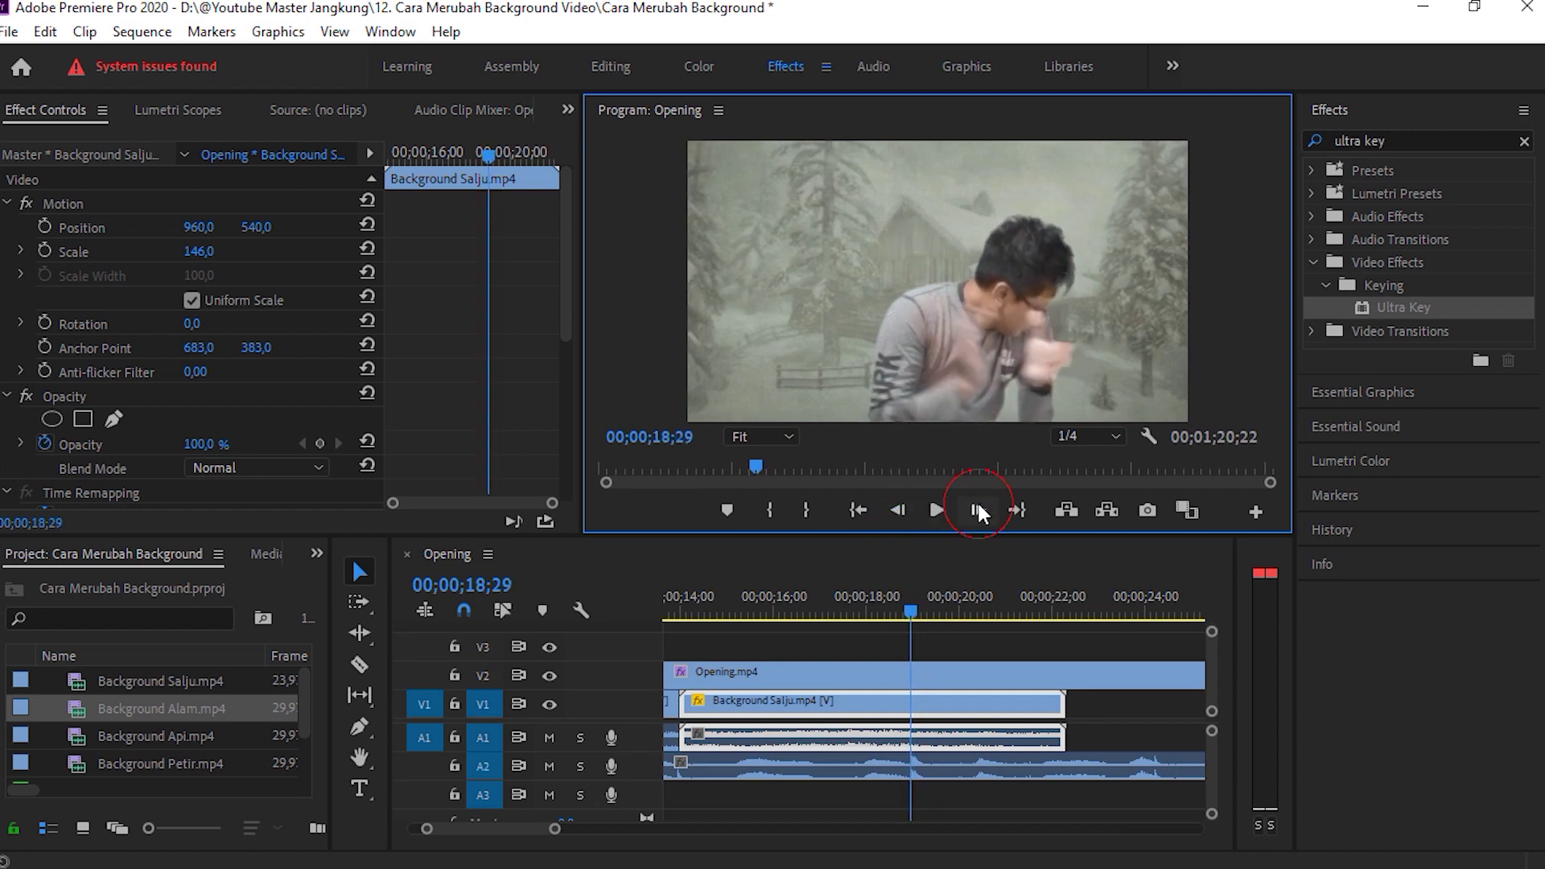
click(978, 510)
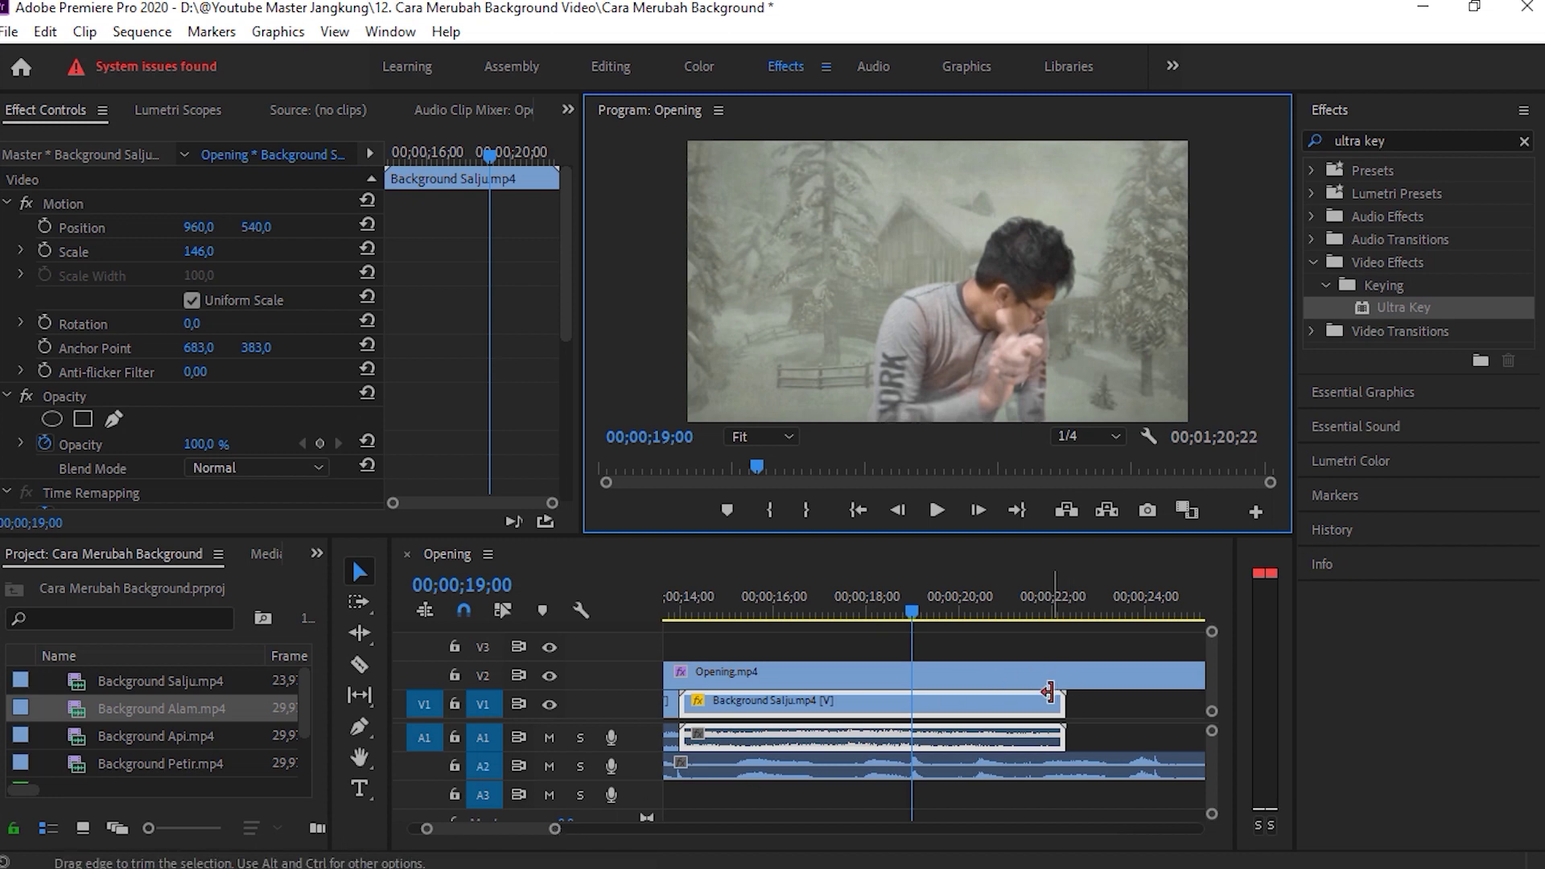
Trim Background Salju to end at 19;00 and butt Background Api against it.
drag(1059, 713, 912, 730)
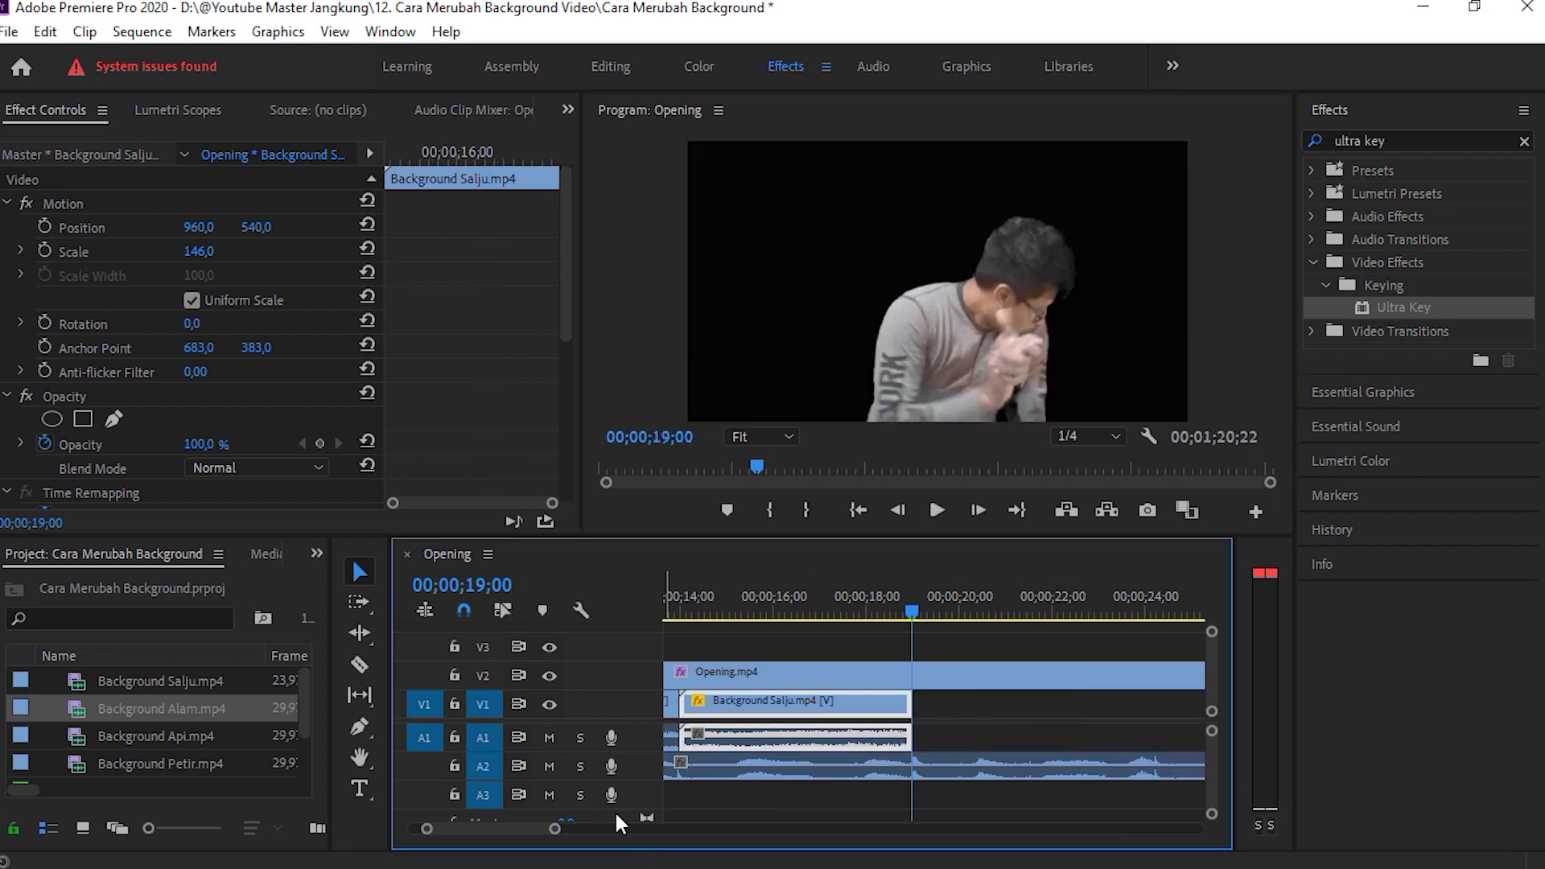
drag(554, 833, 618, 830)
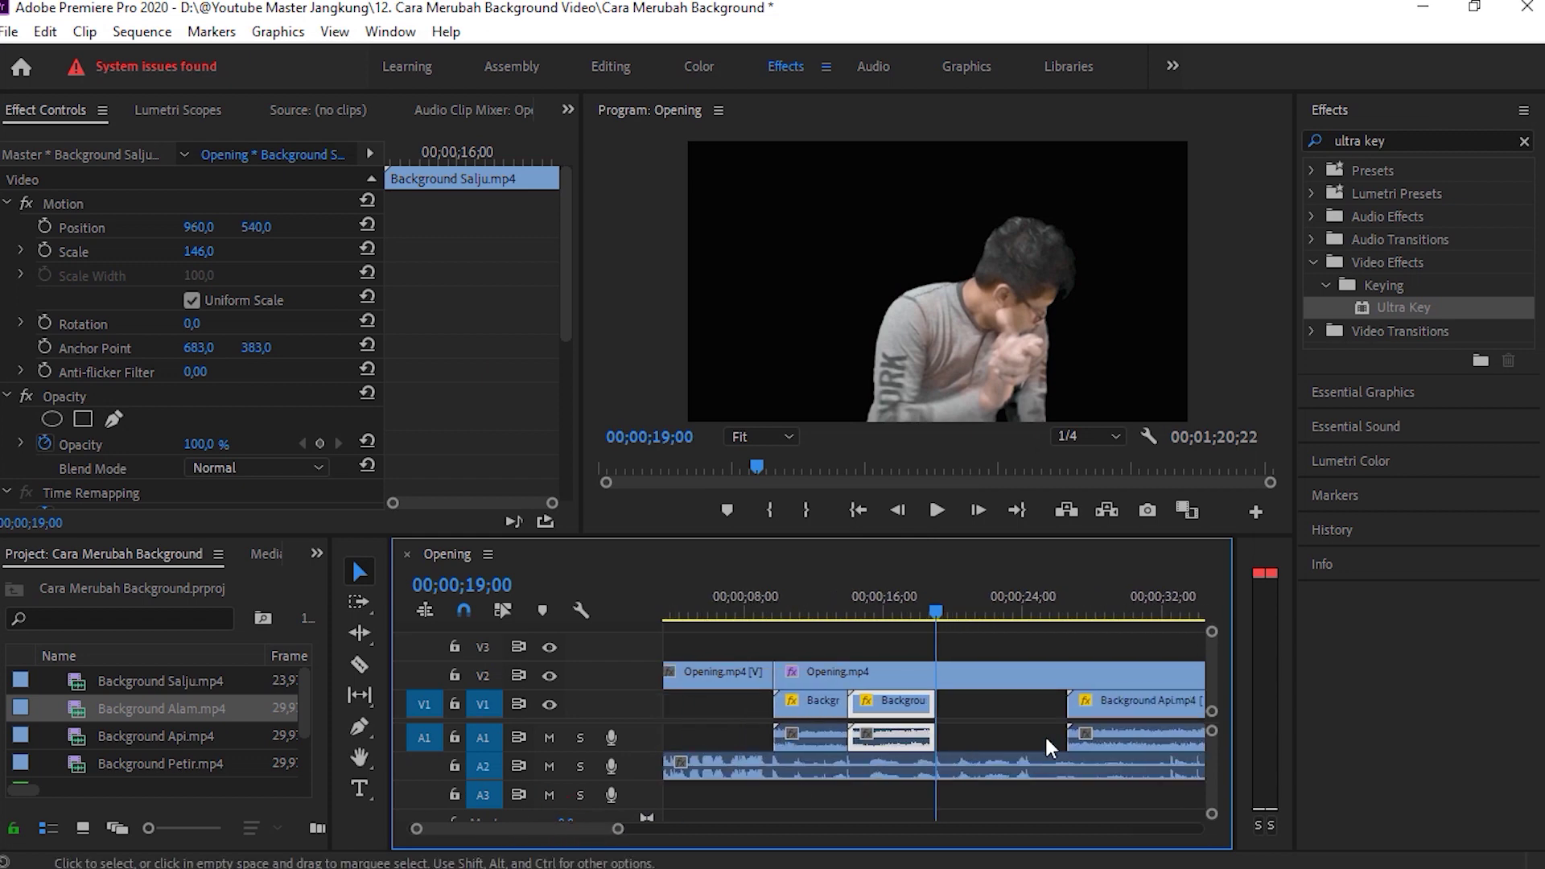
click(1058, 710)
drag(1123, 714, 1001, 724)
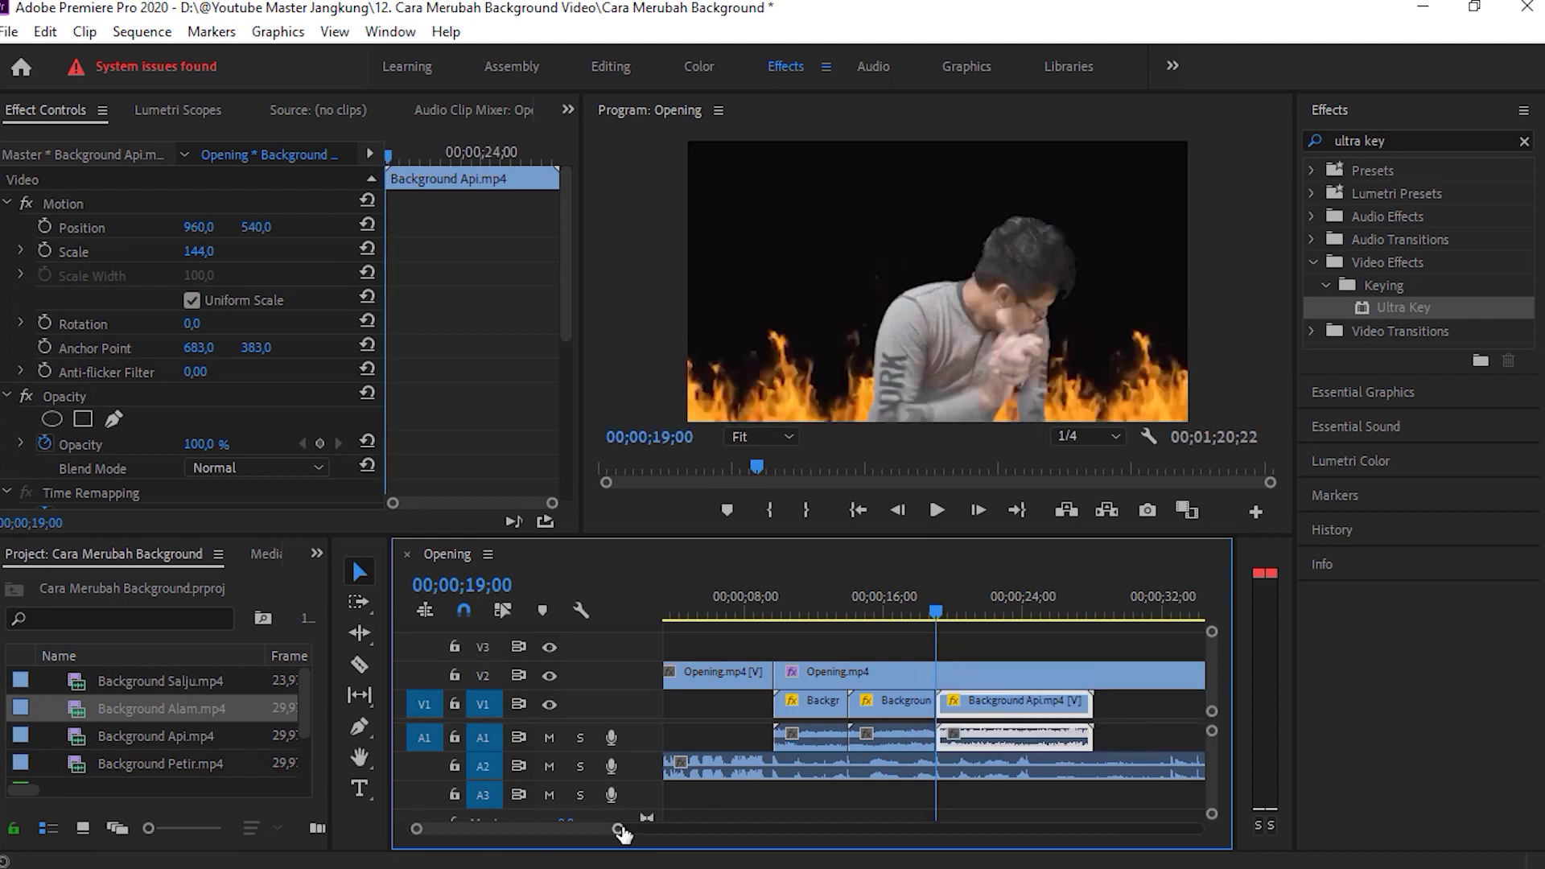
Play across the snow-to-fire cut and on past 24;07.
drag(619, 829, 544, 829)
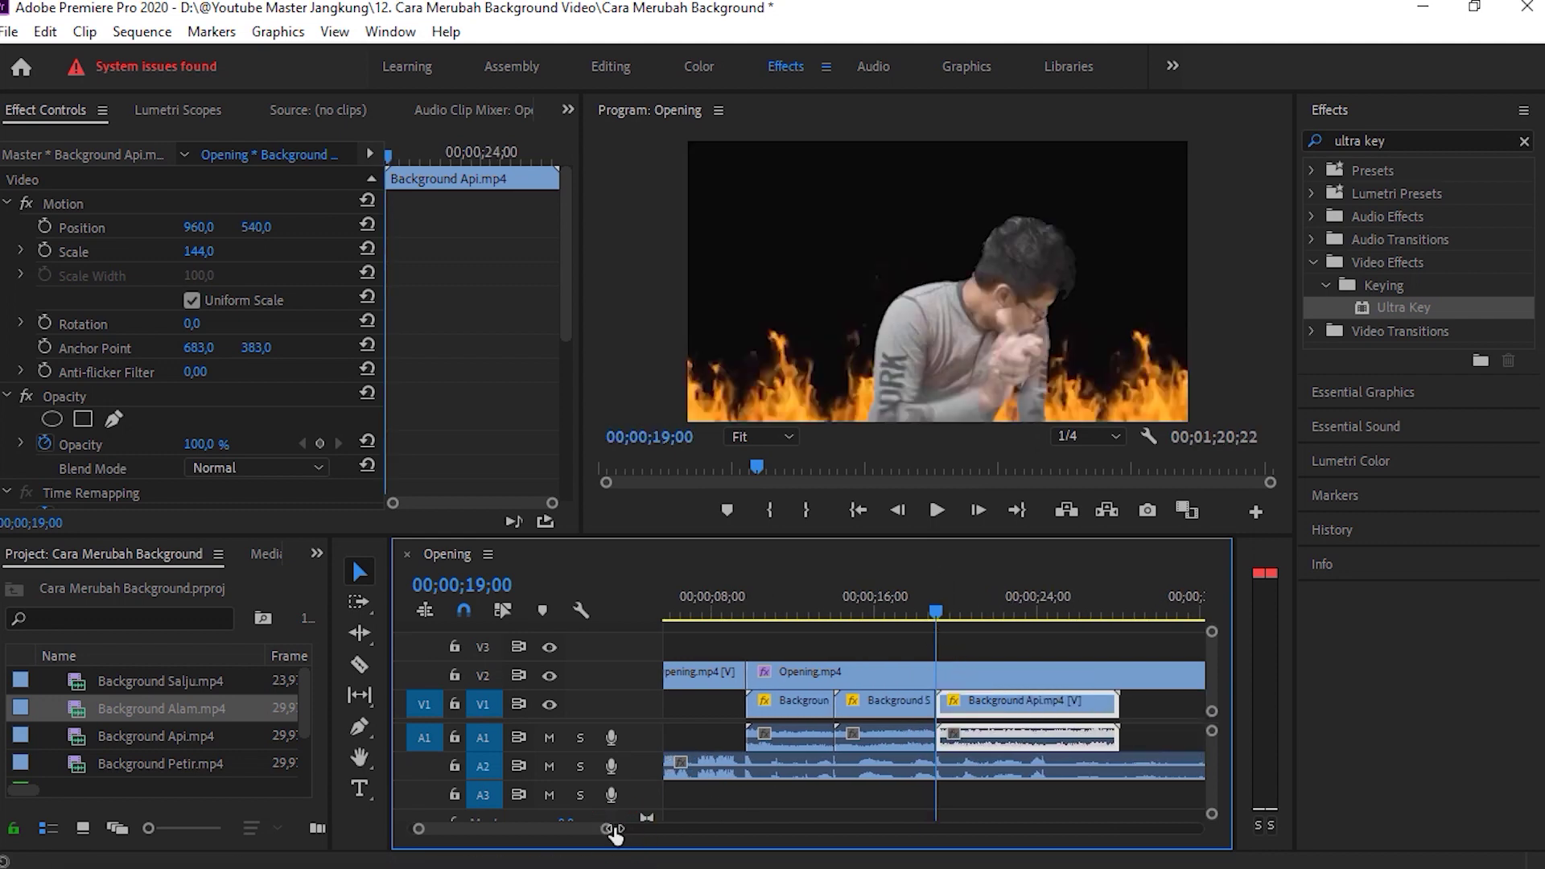
click(913, 628)
key(space)
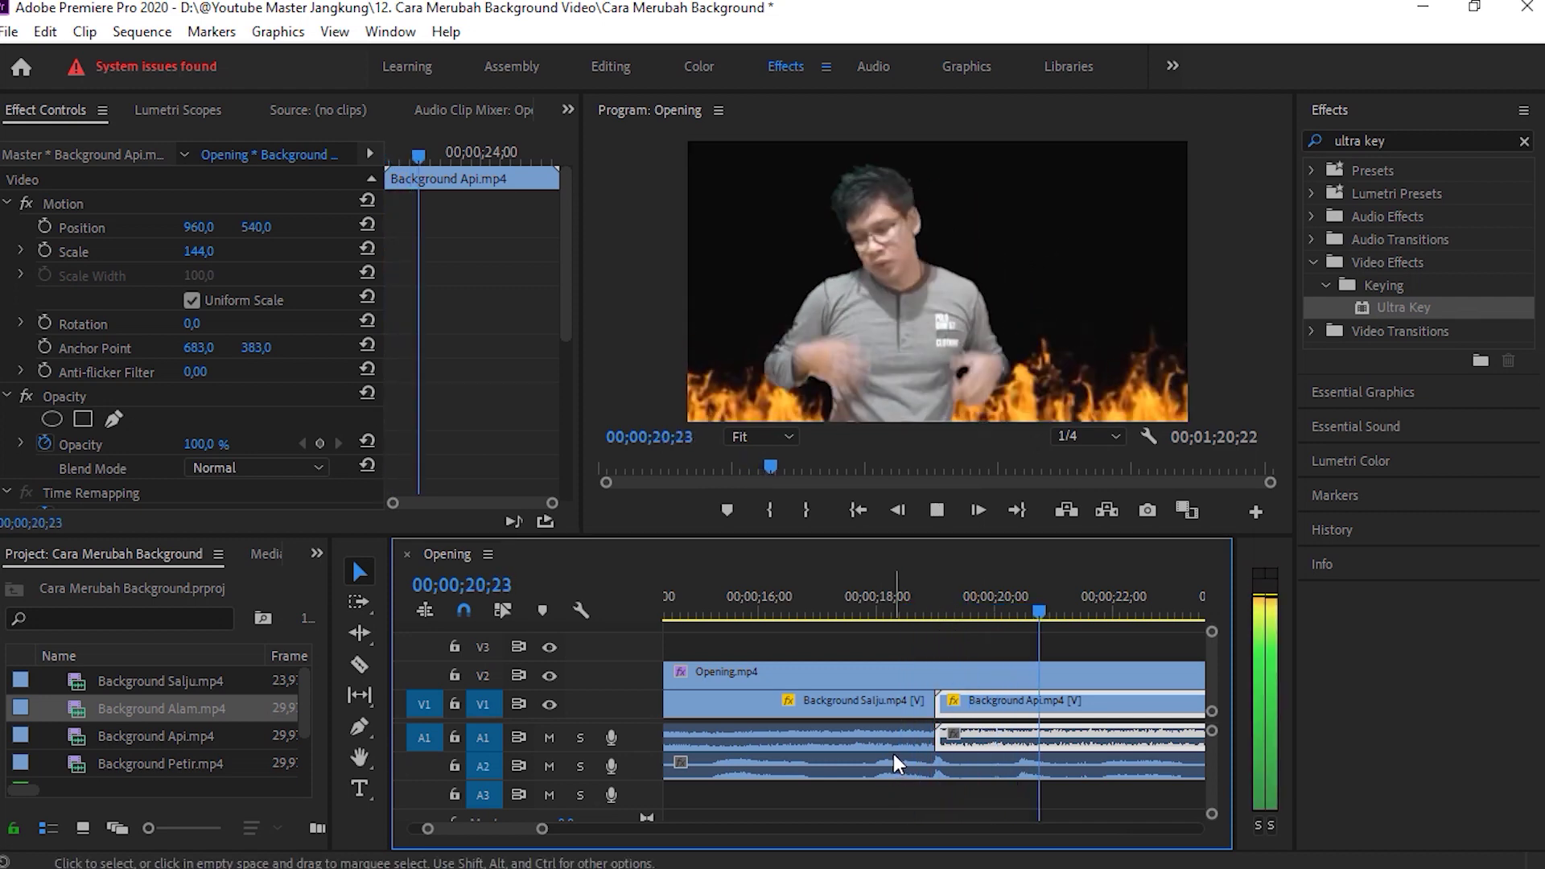
drag(541, 833, 553, 831)
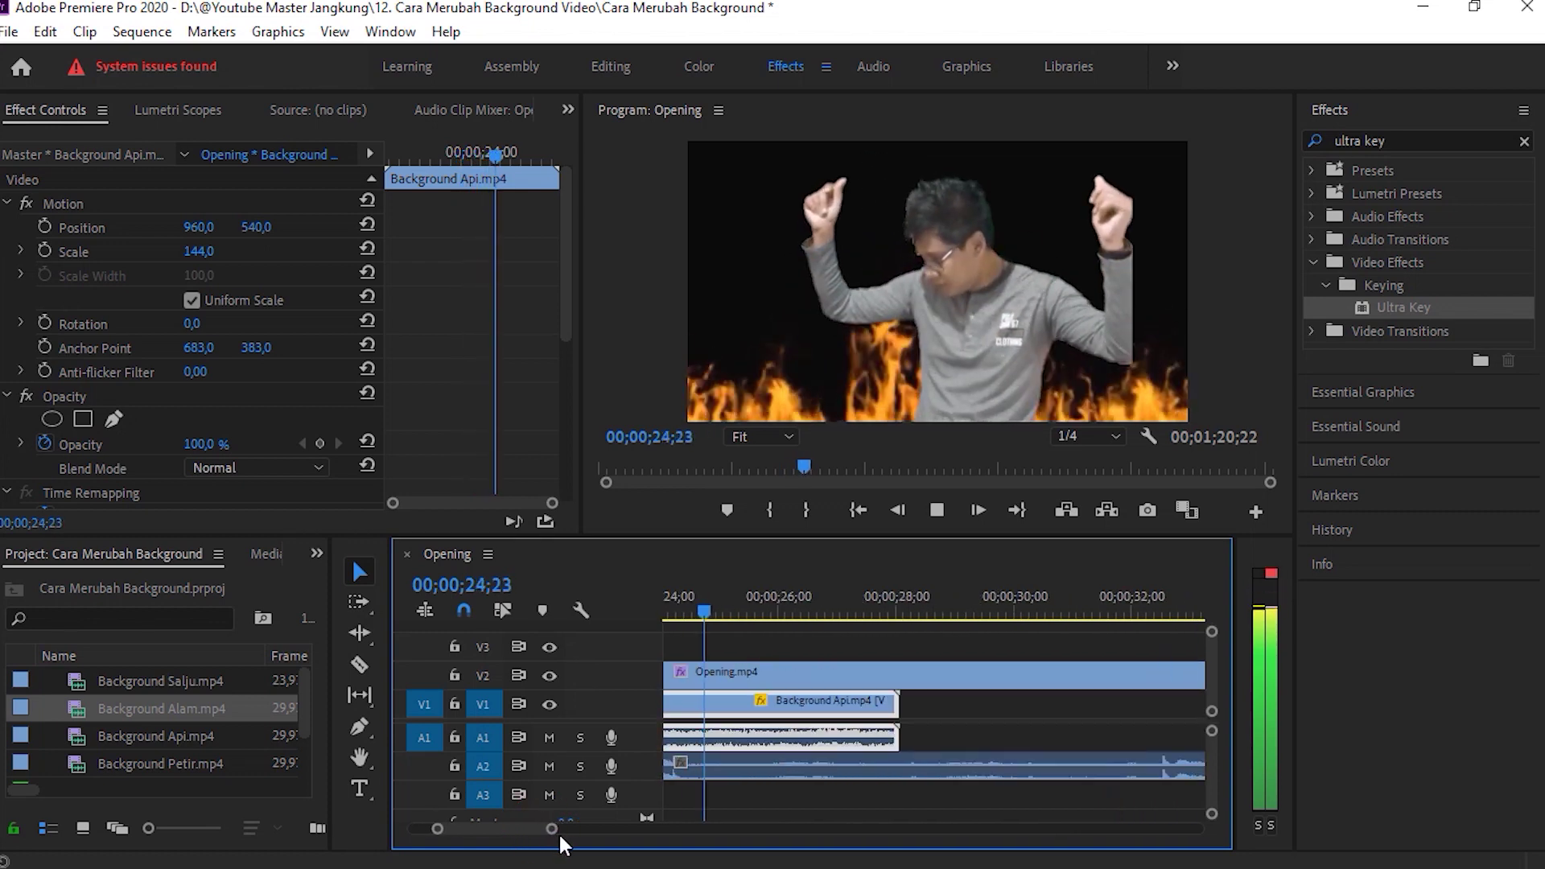
key(space)
mouse_move(760, 617)
mouse_down()
mouse_move(688, 618)
mouse_move(676, 638)
mouse_up()
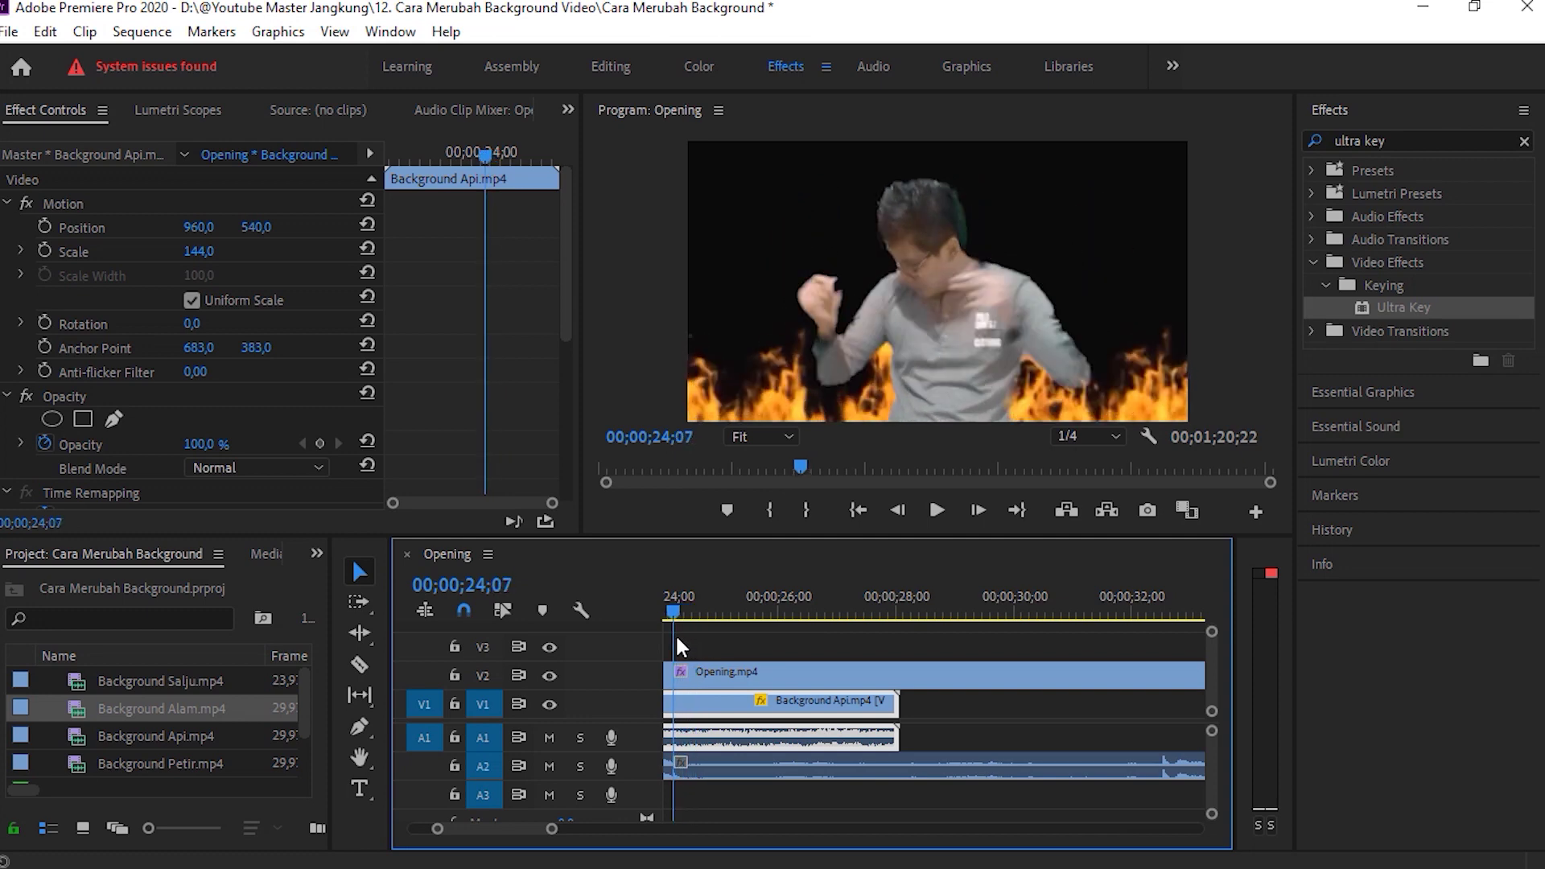
key(space)
key(space)
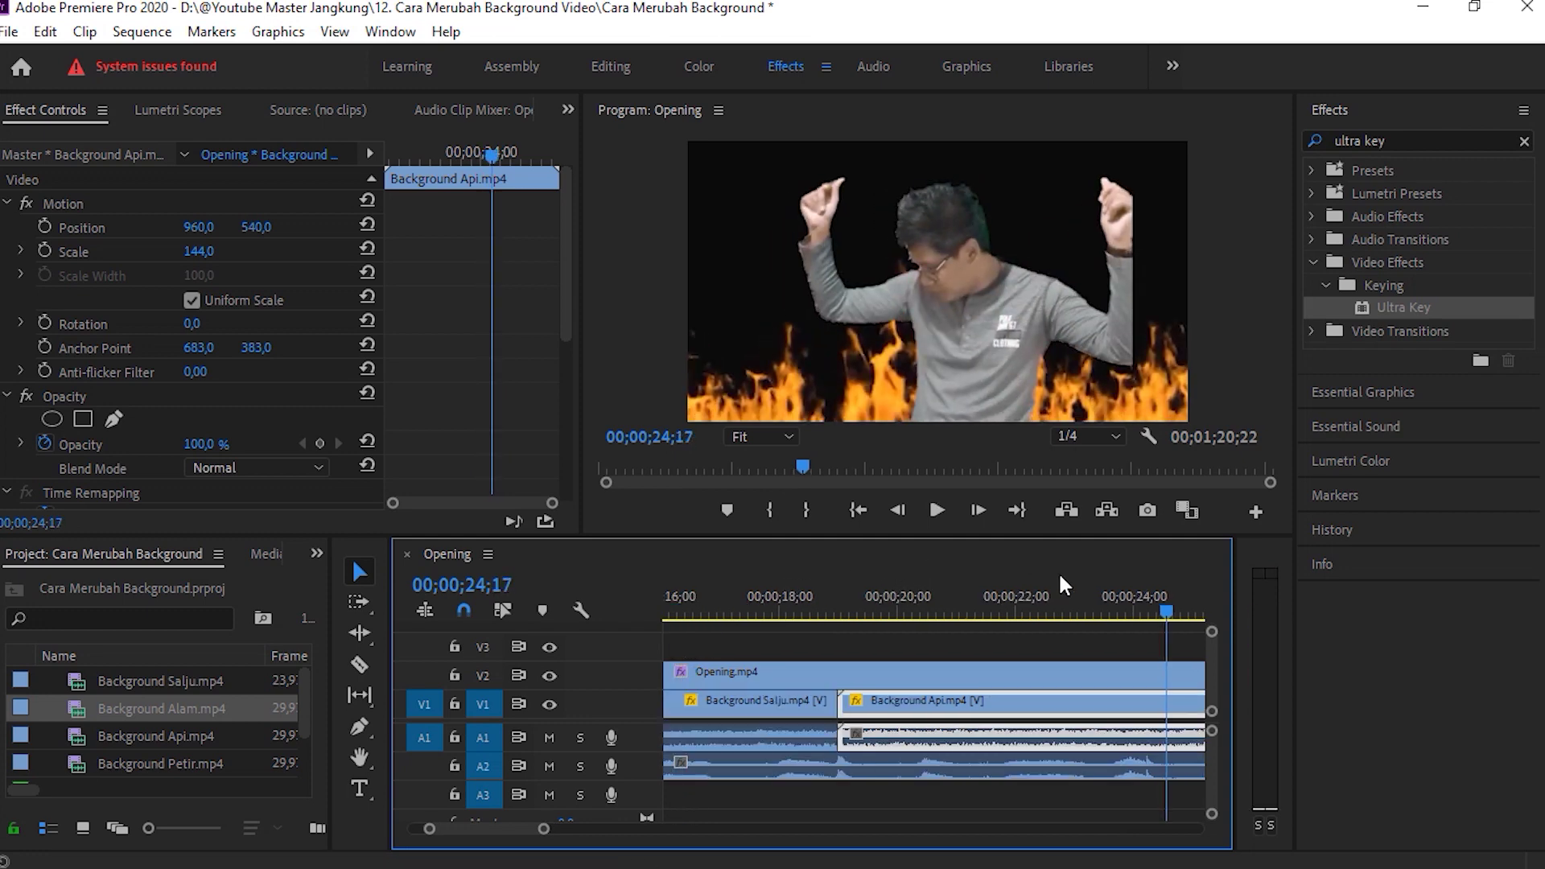
Scrub to 24;00 and step frame by frame to land the playhead on 24;07.
drag(1158, 616, 1138, 644)
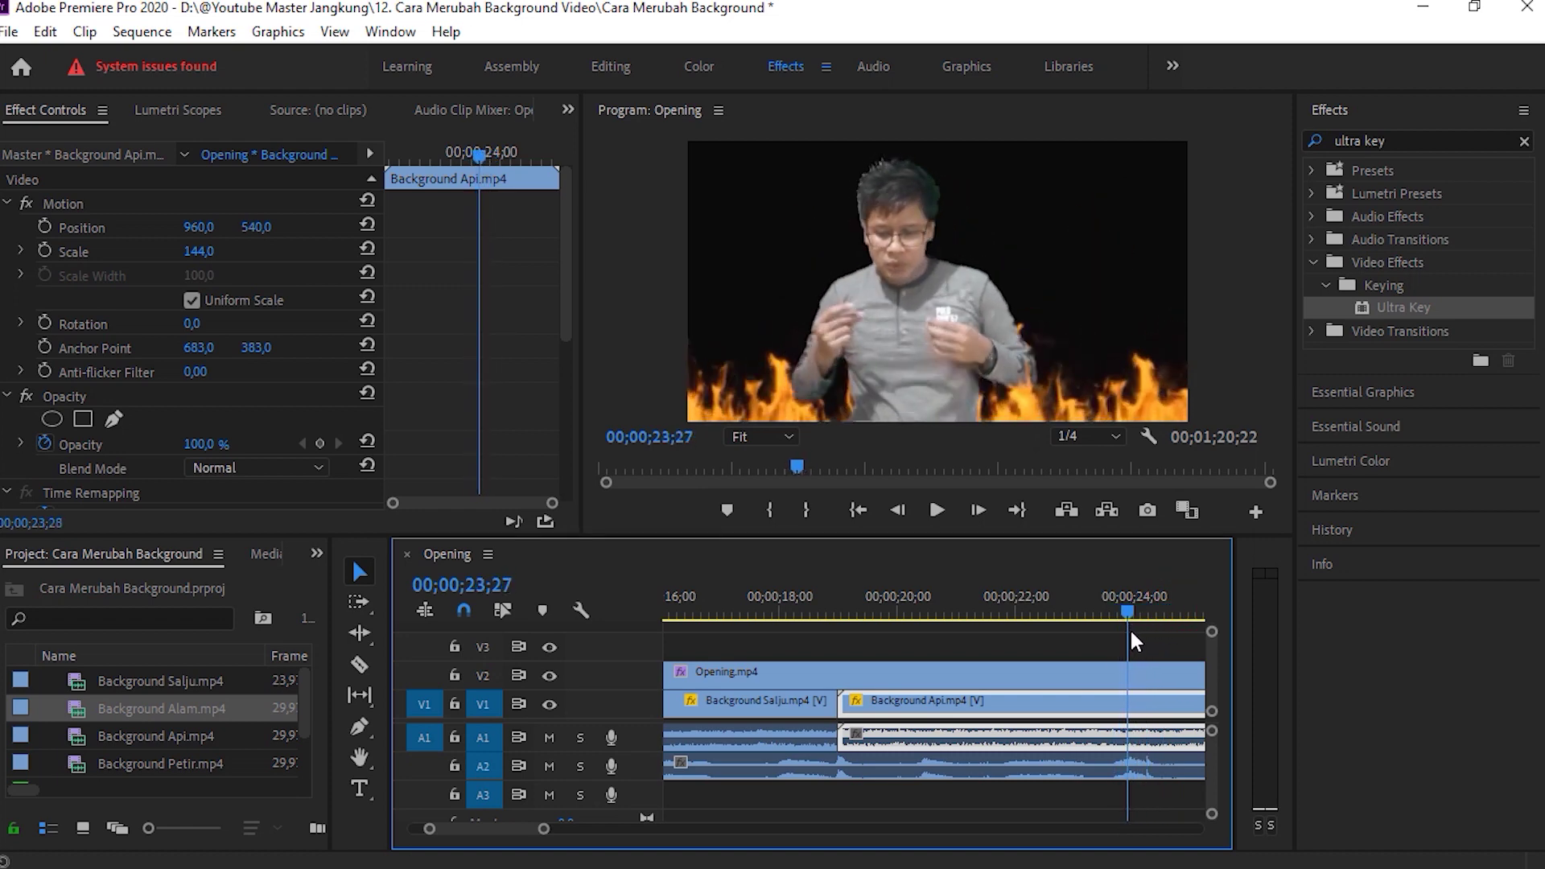
click(978, 512)
click(978, 515)
click(978, 515)
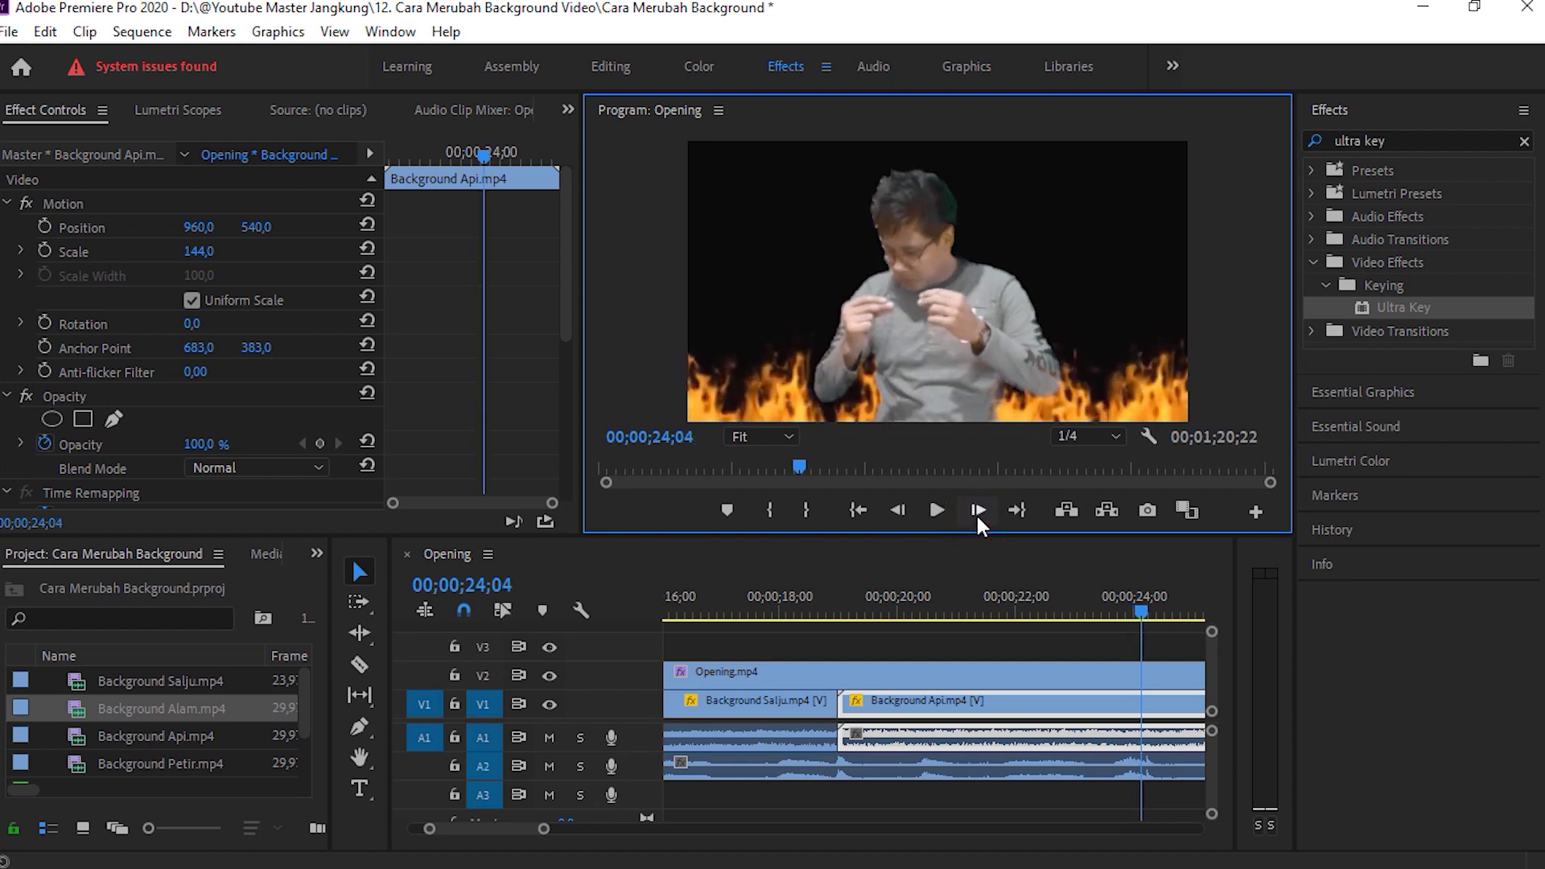
click(977, 512)
click(978, 512)
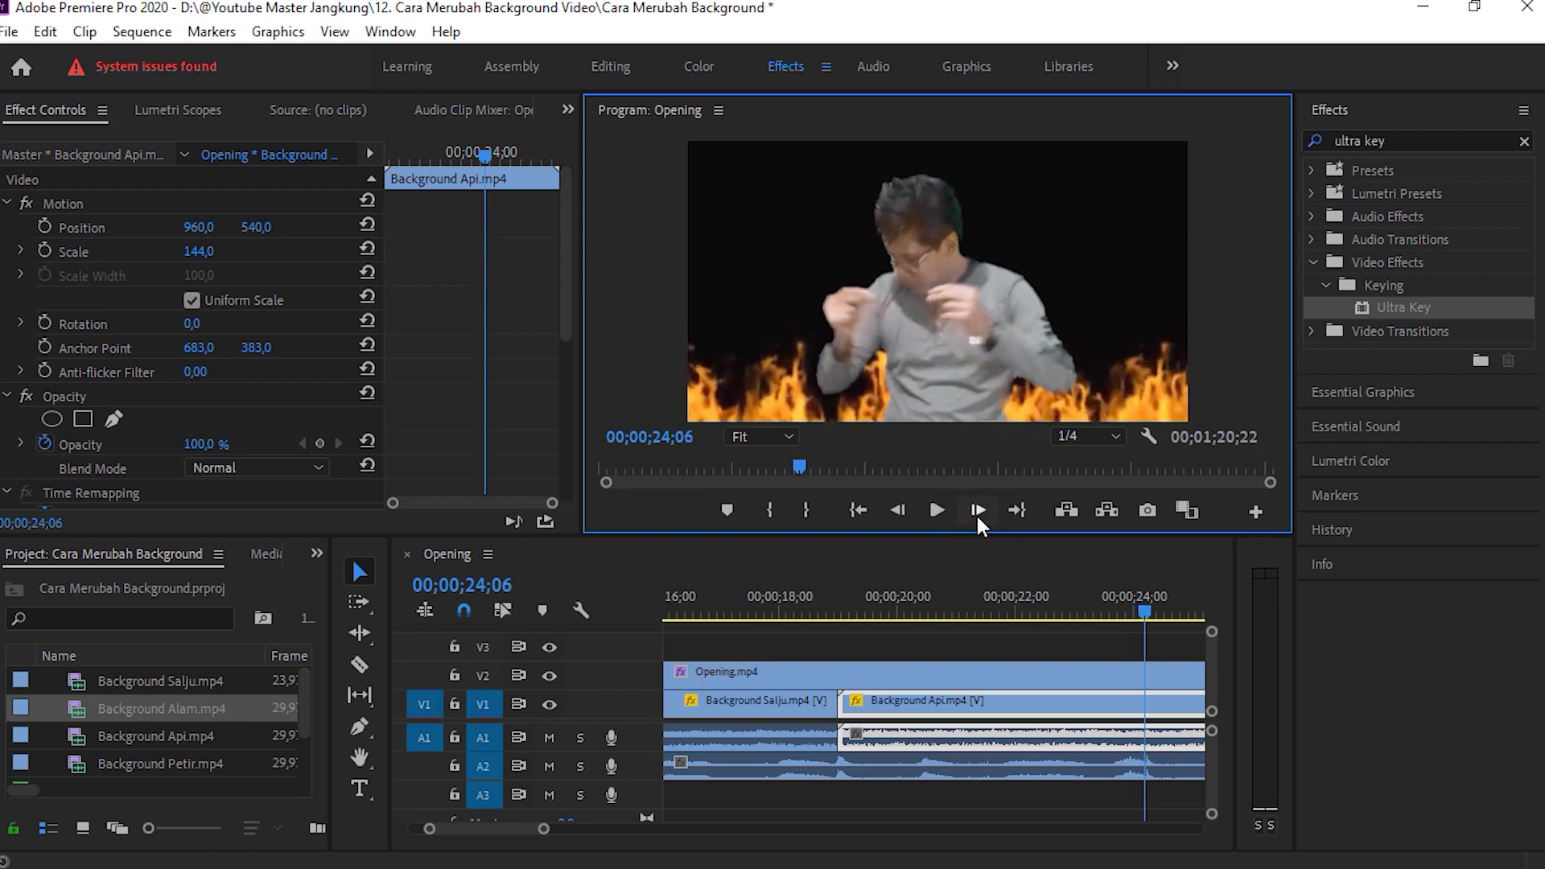
click(978, 512)
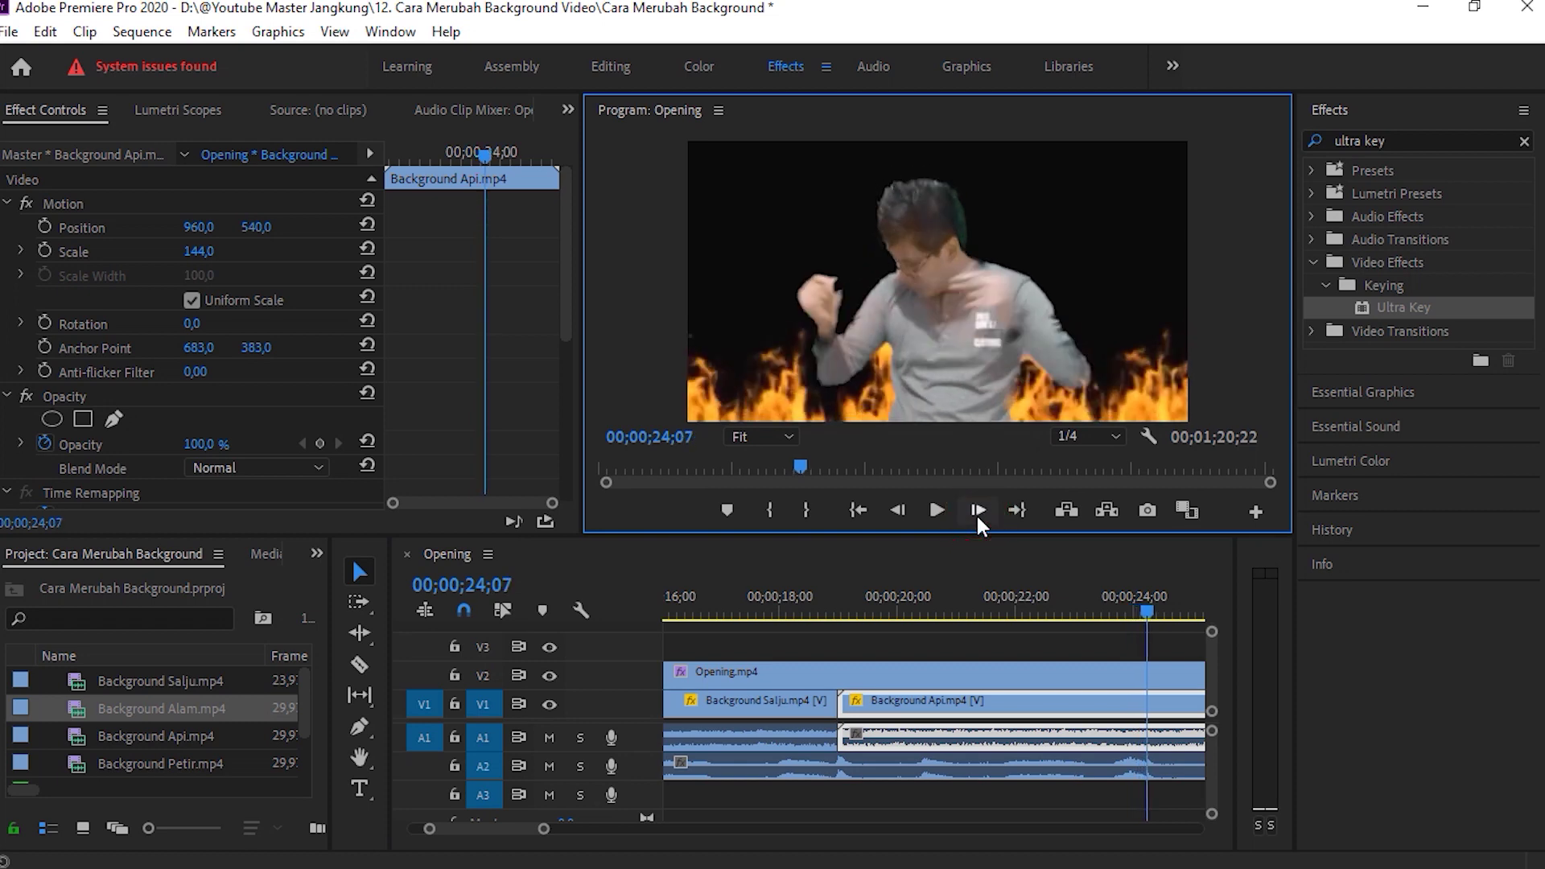
click(900, 521)
click(899, 521)
click(899, 522)
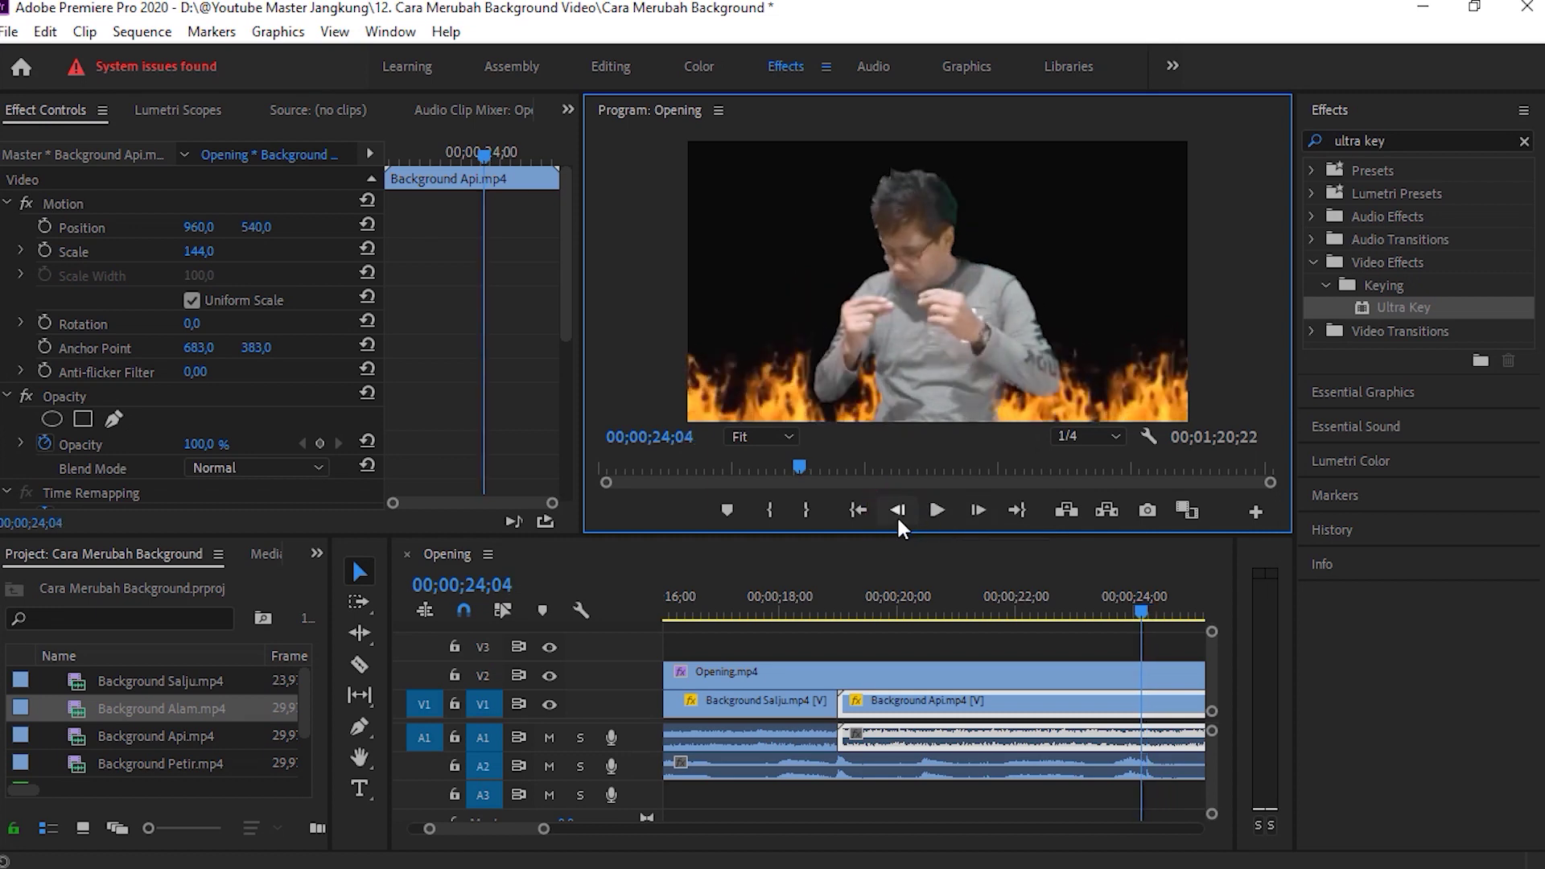
click(980, 512)
click(980, 512)
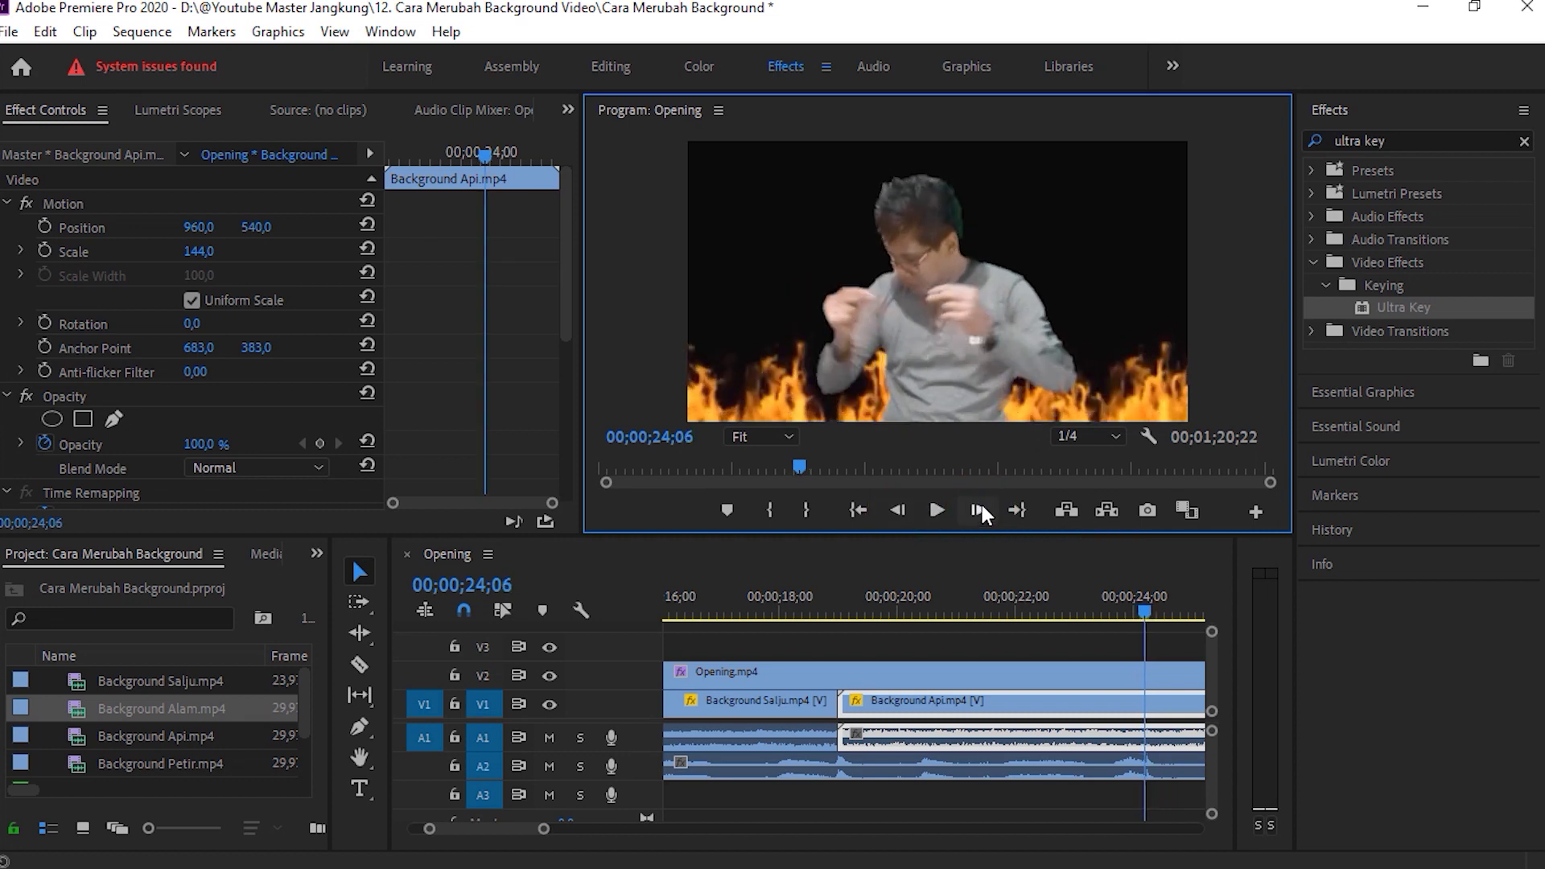
click(980, 512)
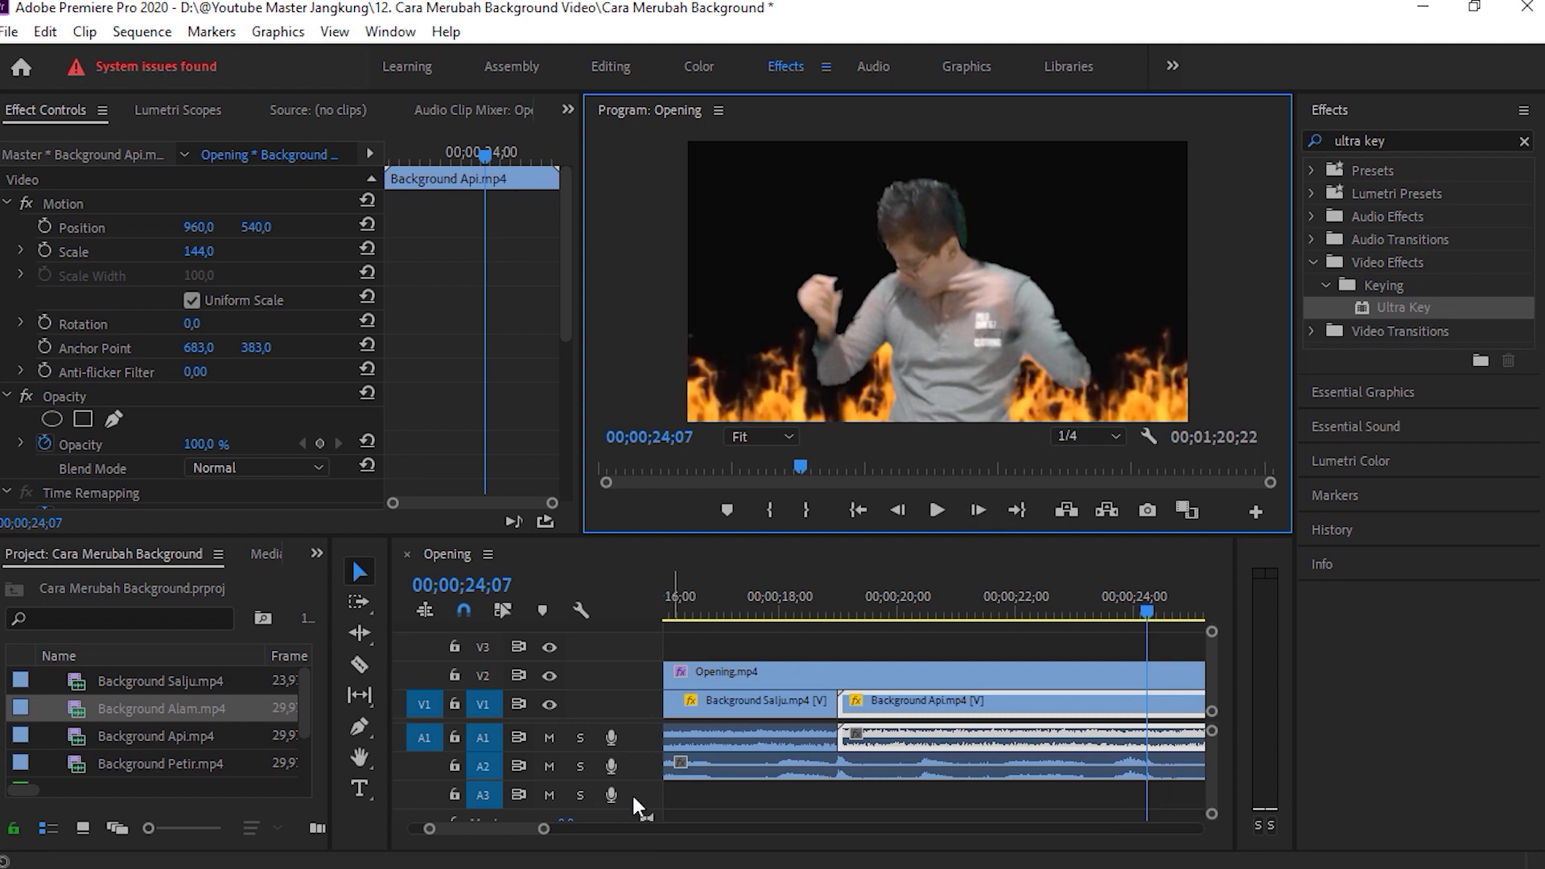
drag(544, 830, 561, 830)
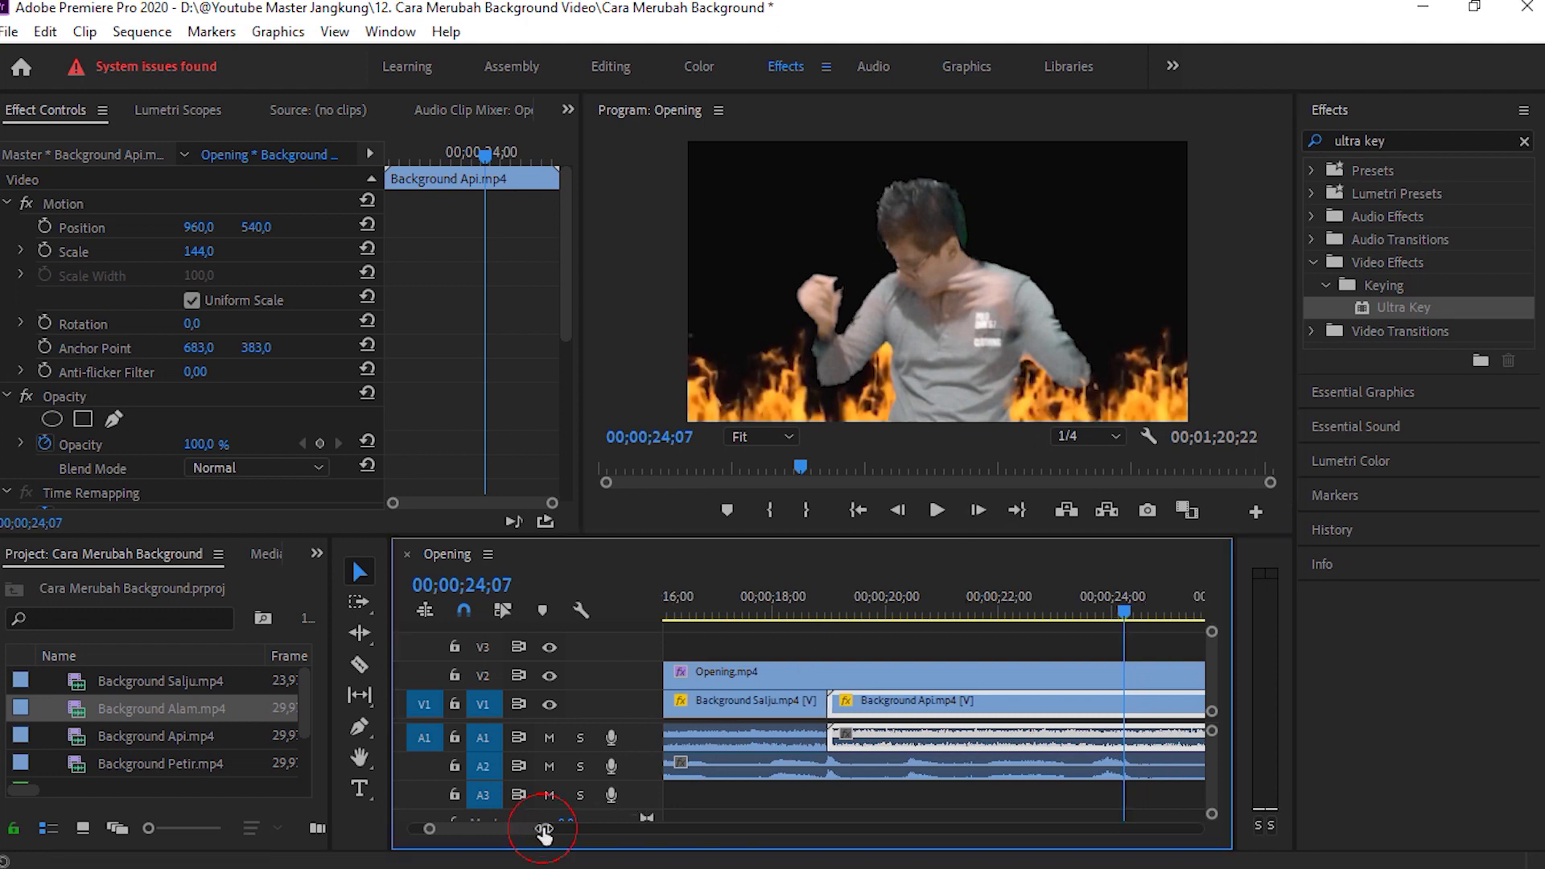
Trim Background Api to end at 24;07 and place Background Alam right after it.
drag(1183, 735, 1014, 734)
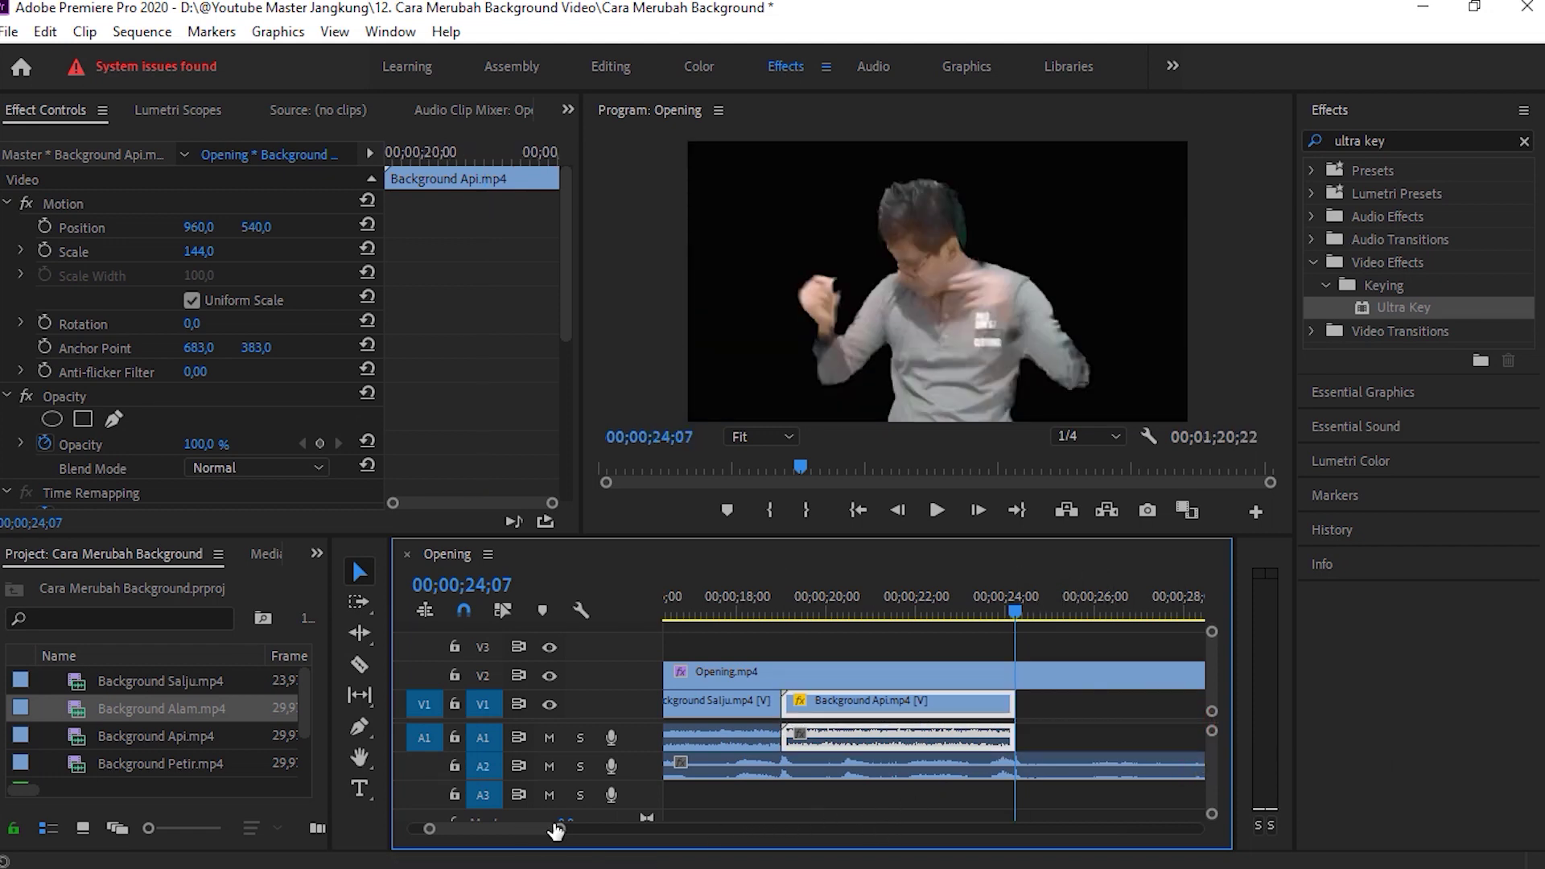
drag(561, 834, 631, 830)
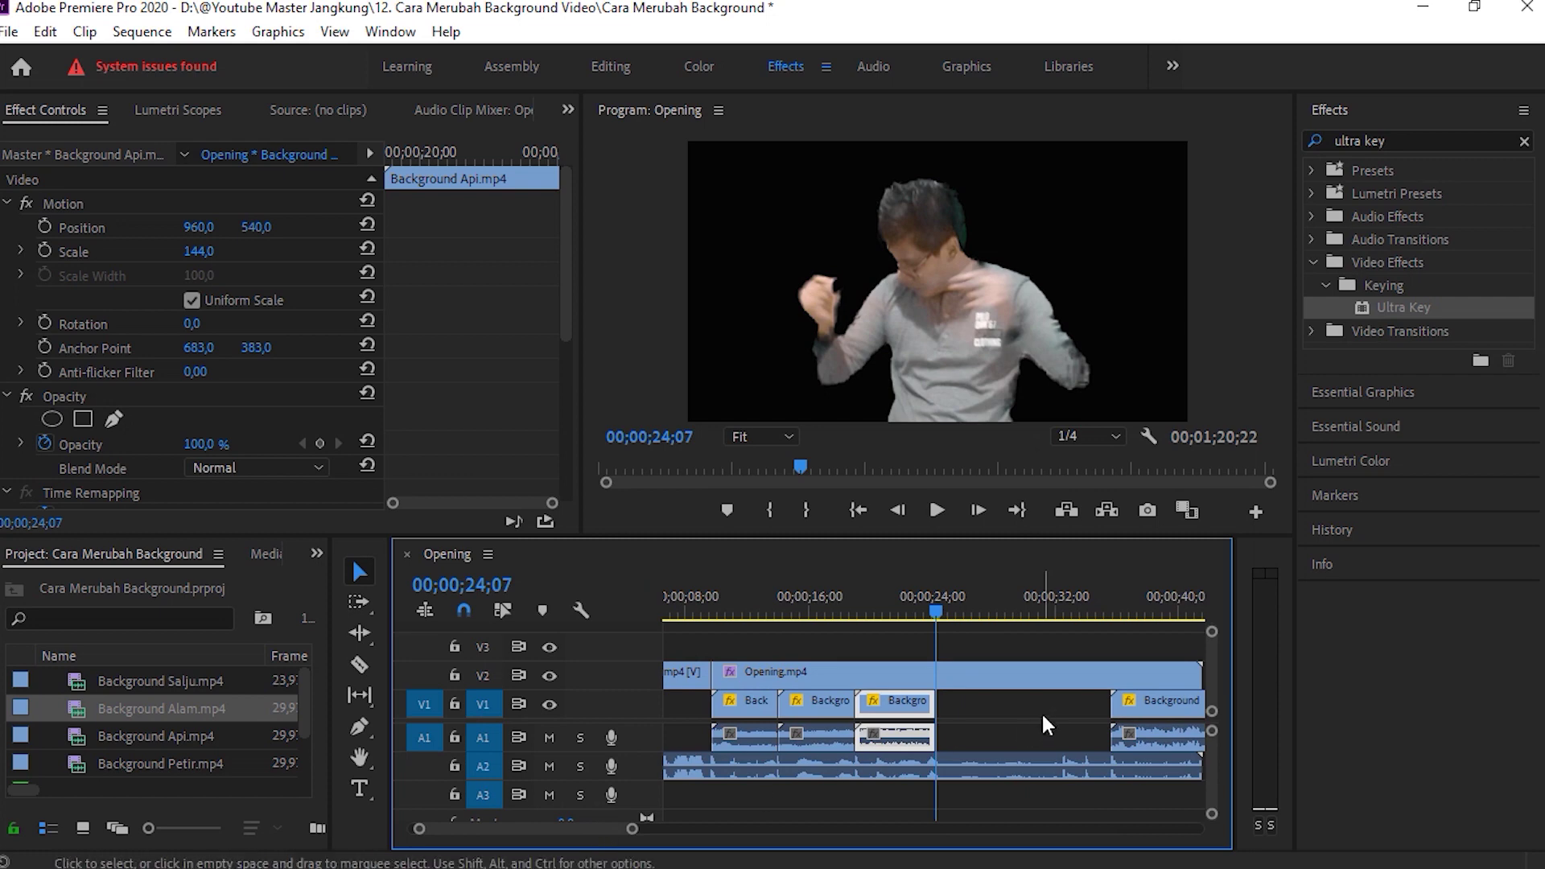
drag(1136, 729, 1062, 724)
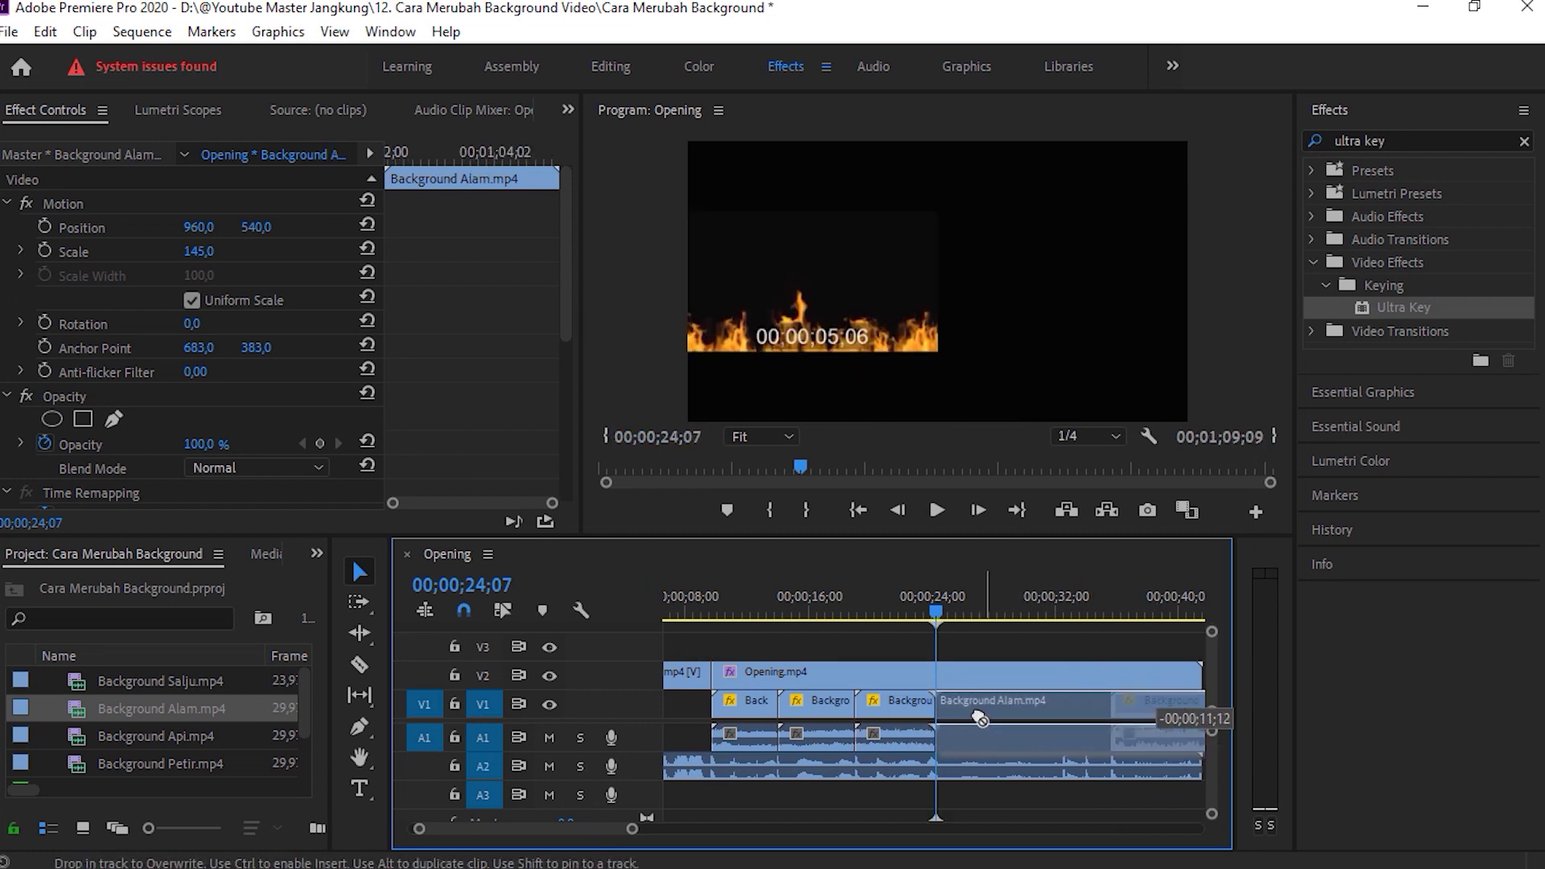
drag(1062, 724, 965, 713)
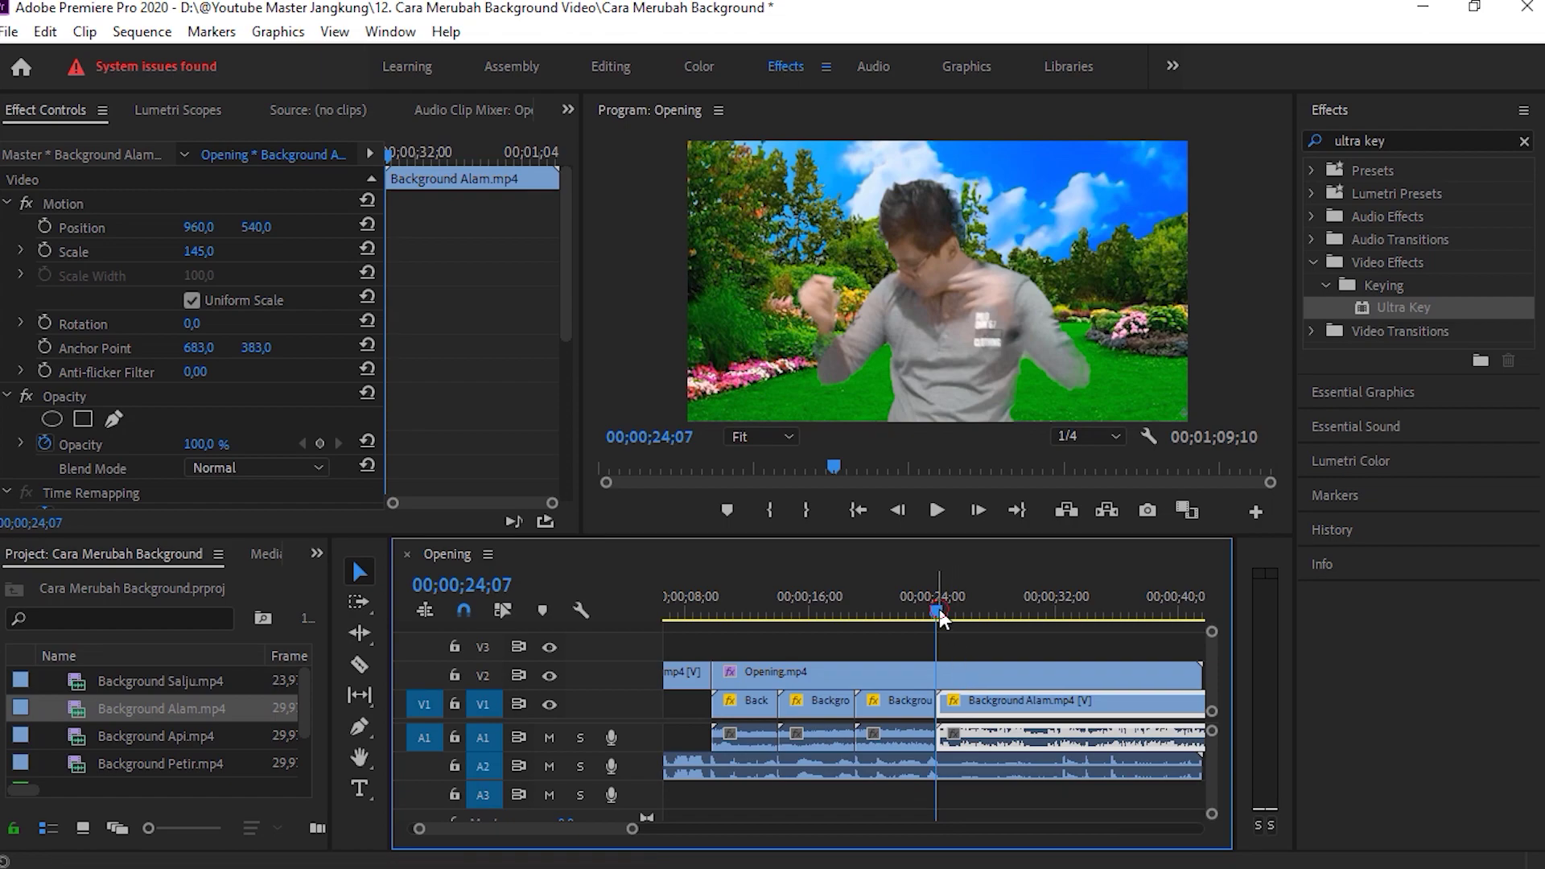
click(922, 616)
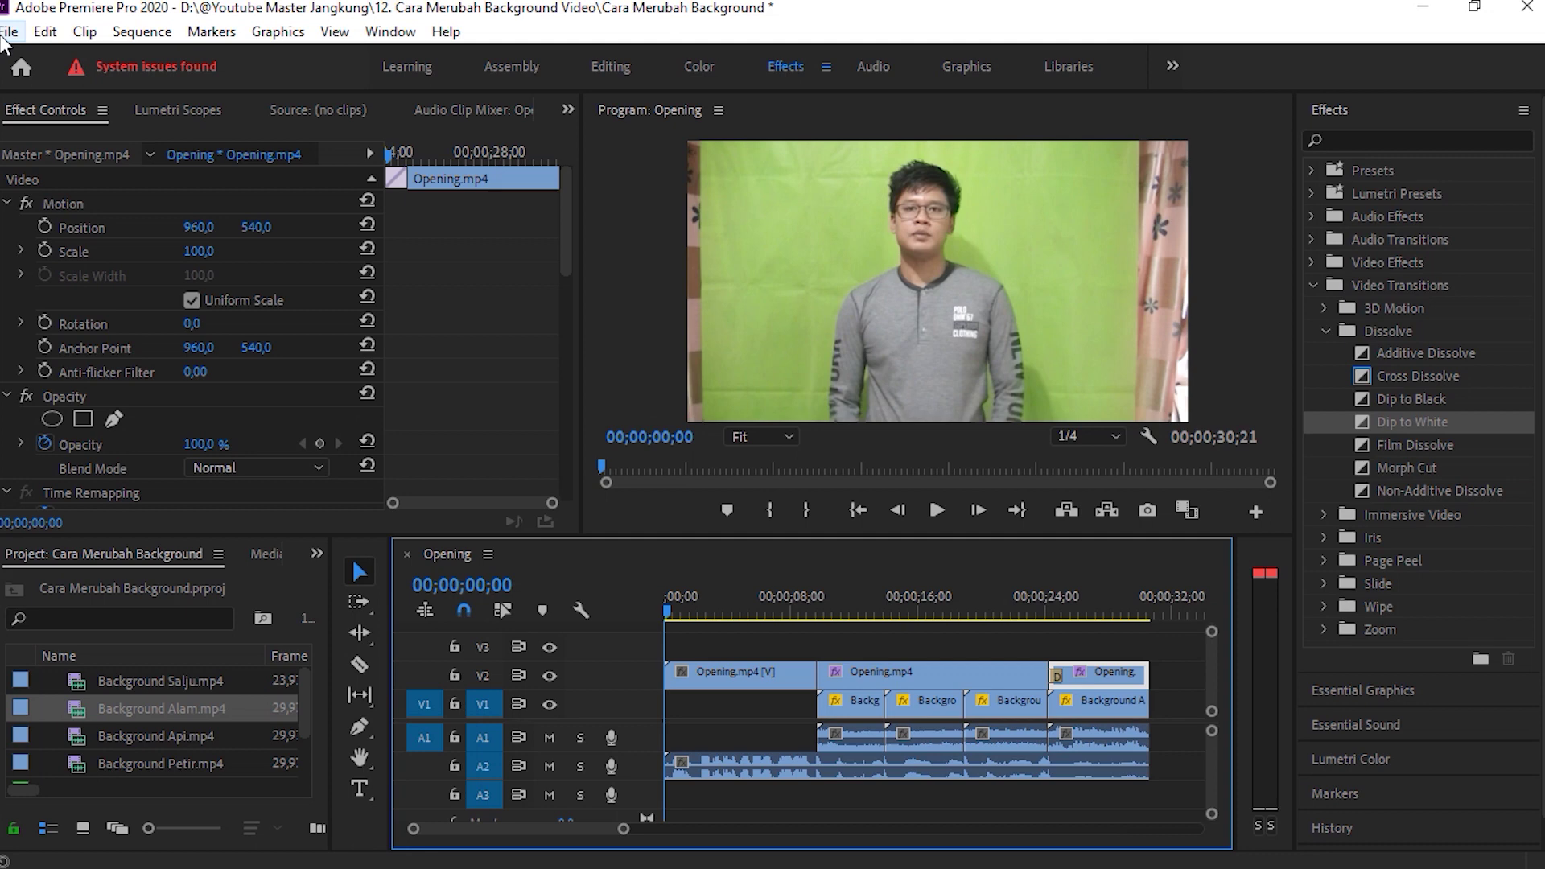
Bring up File > Export > Media, keep H.264 format, and access the Output Name Save As dialog.
click(8, 32)
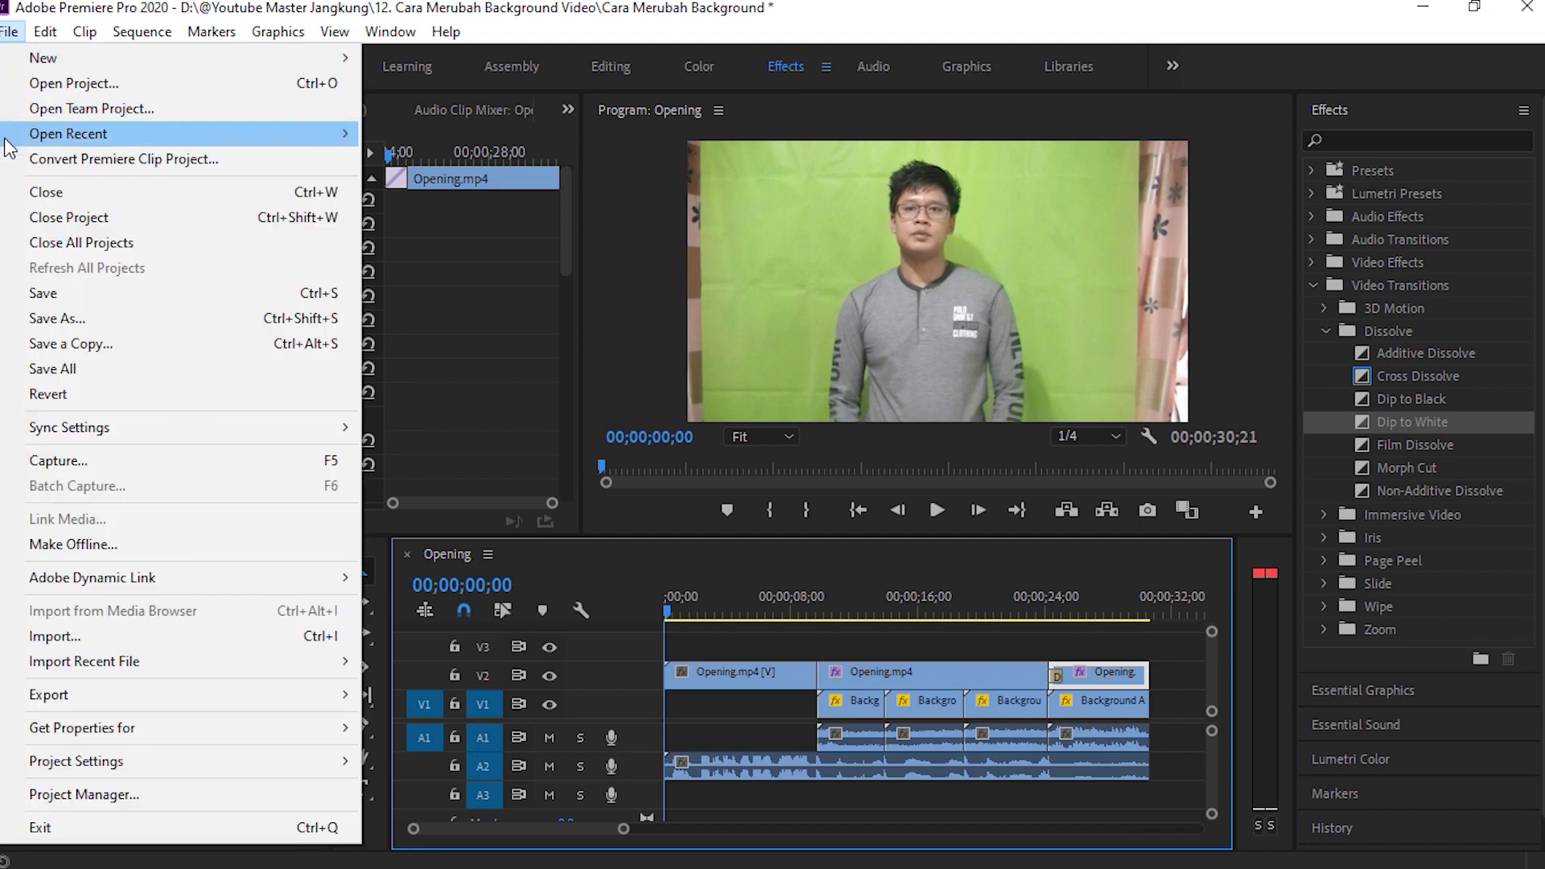
mouse_move(255, 698)
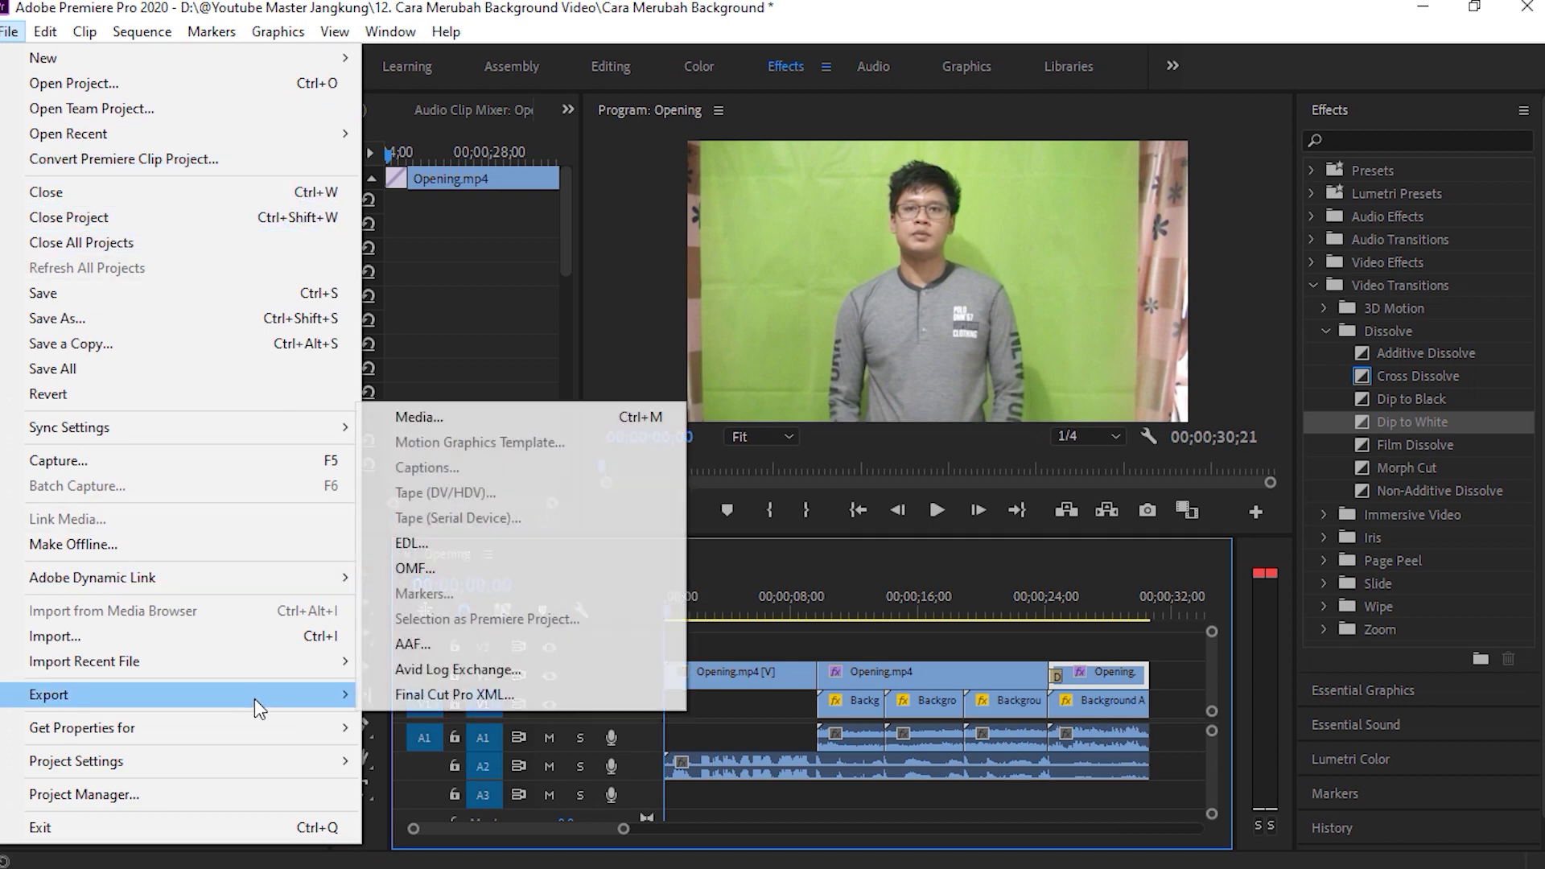
click(442, 416)
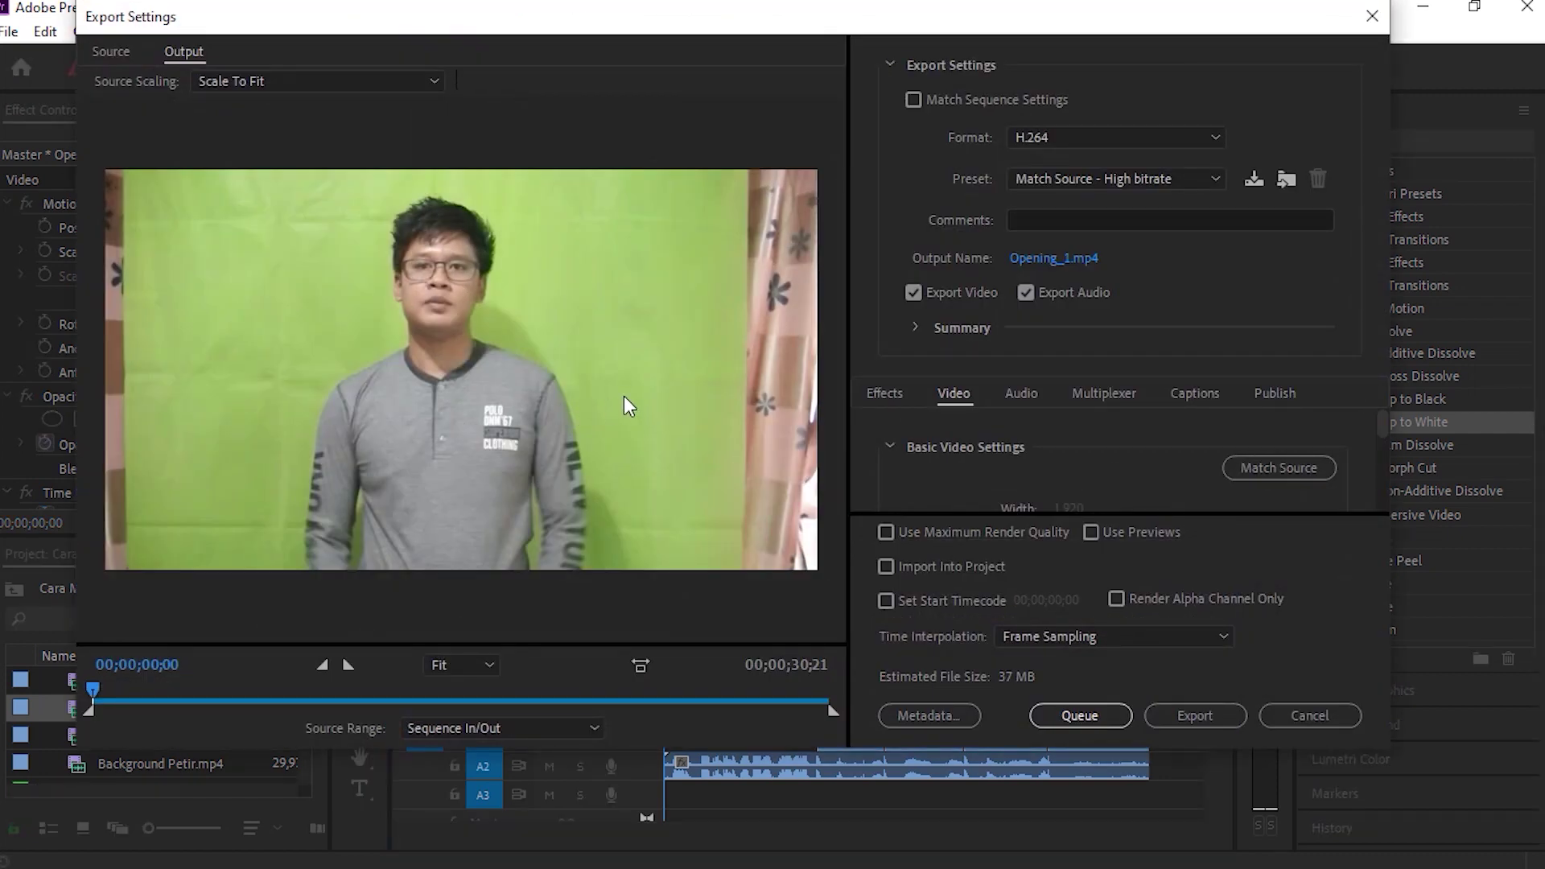
click(1222, 136)
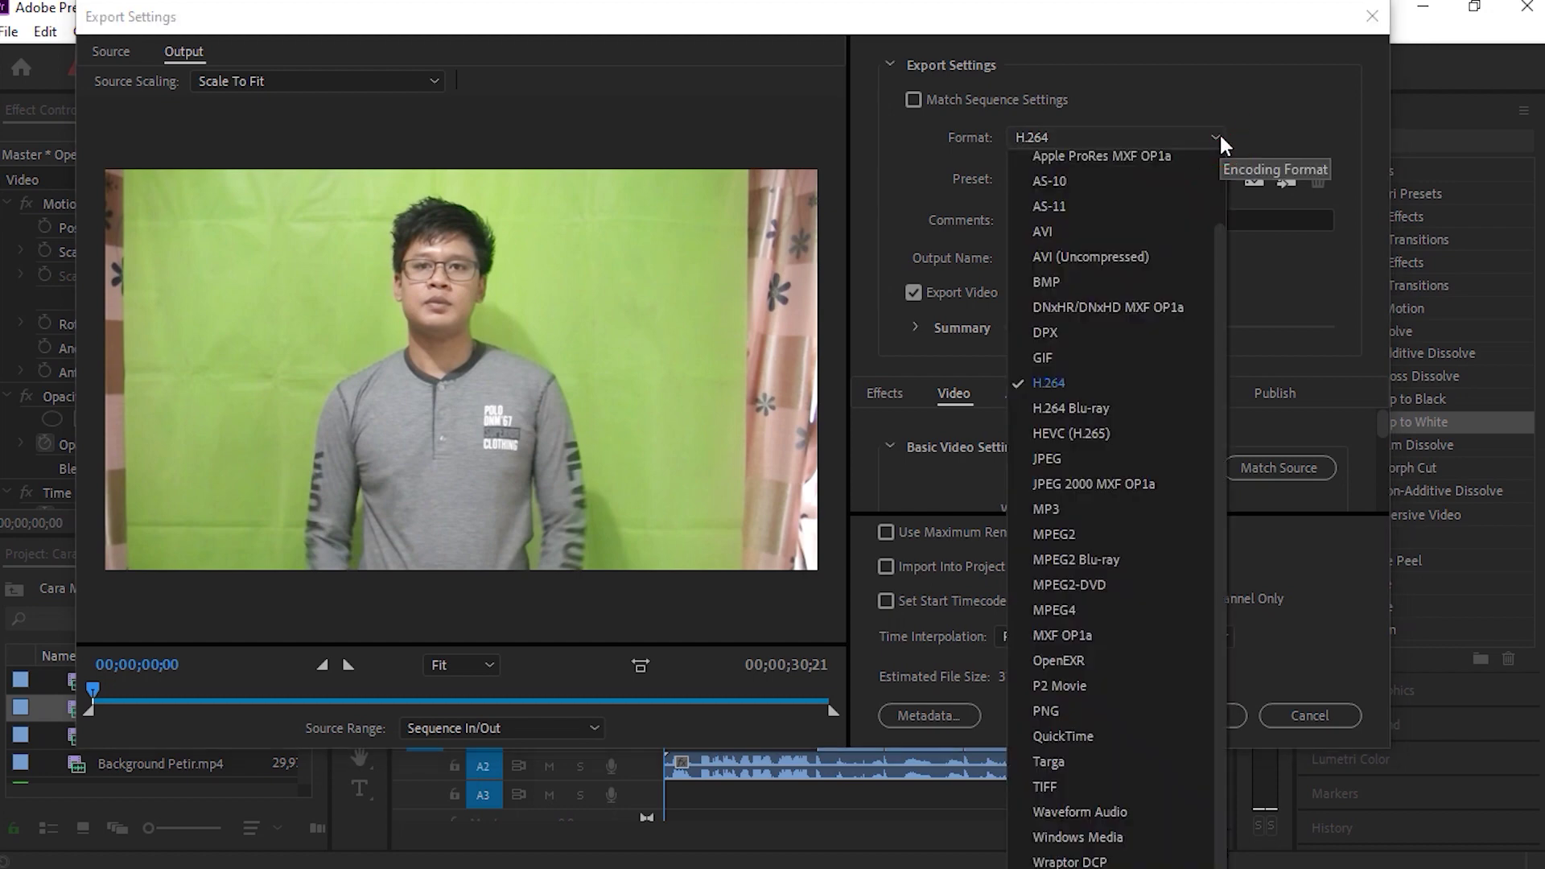
click(1073, 388)
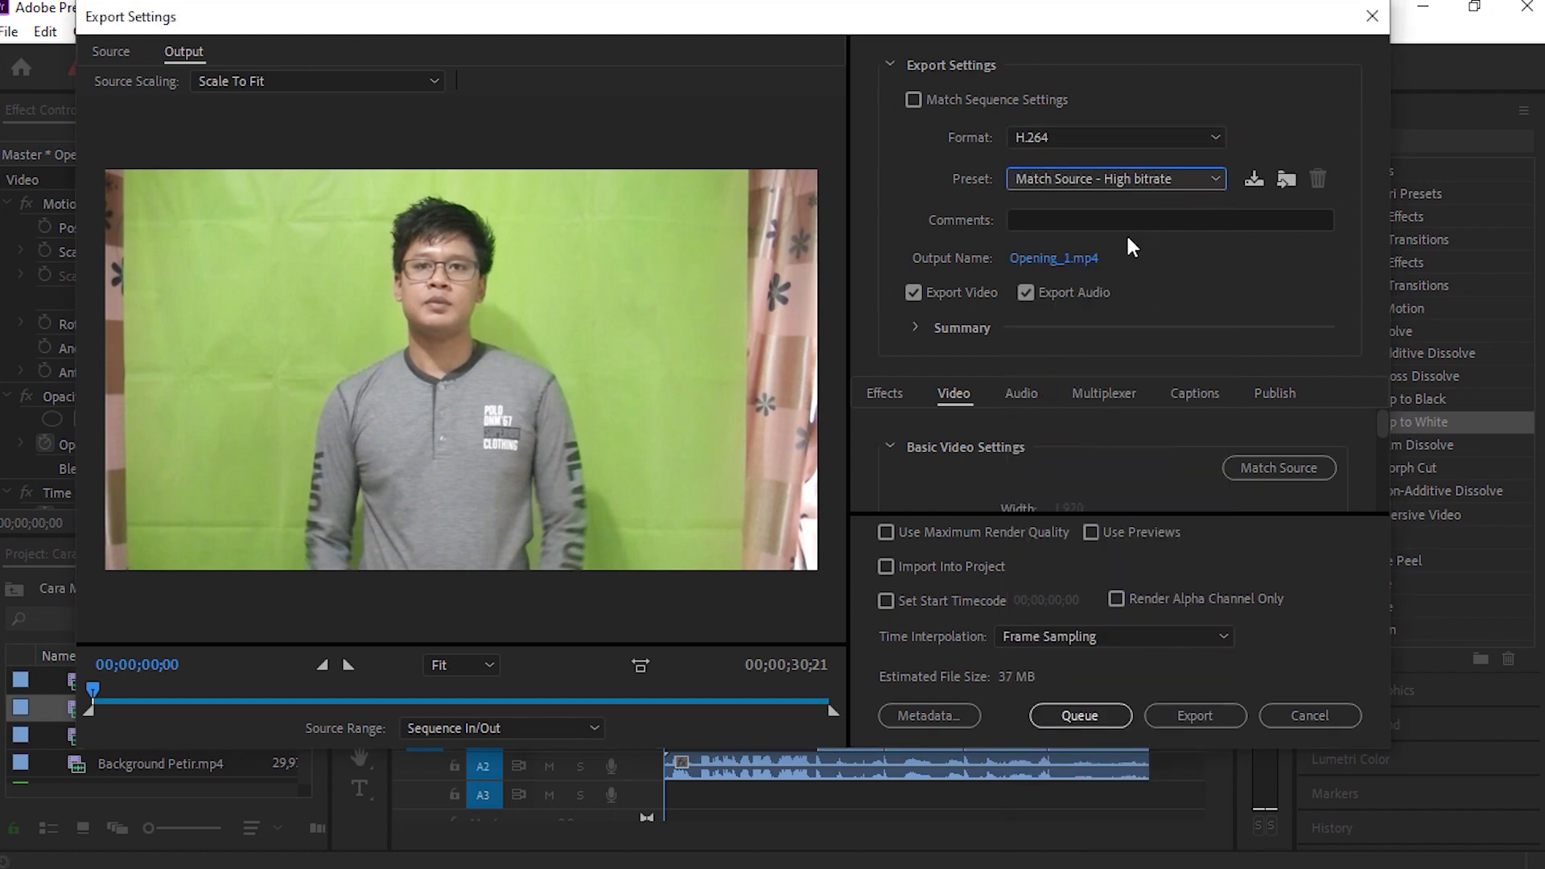
click(1055, 258)
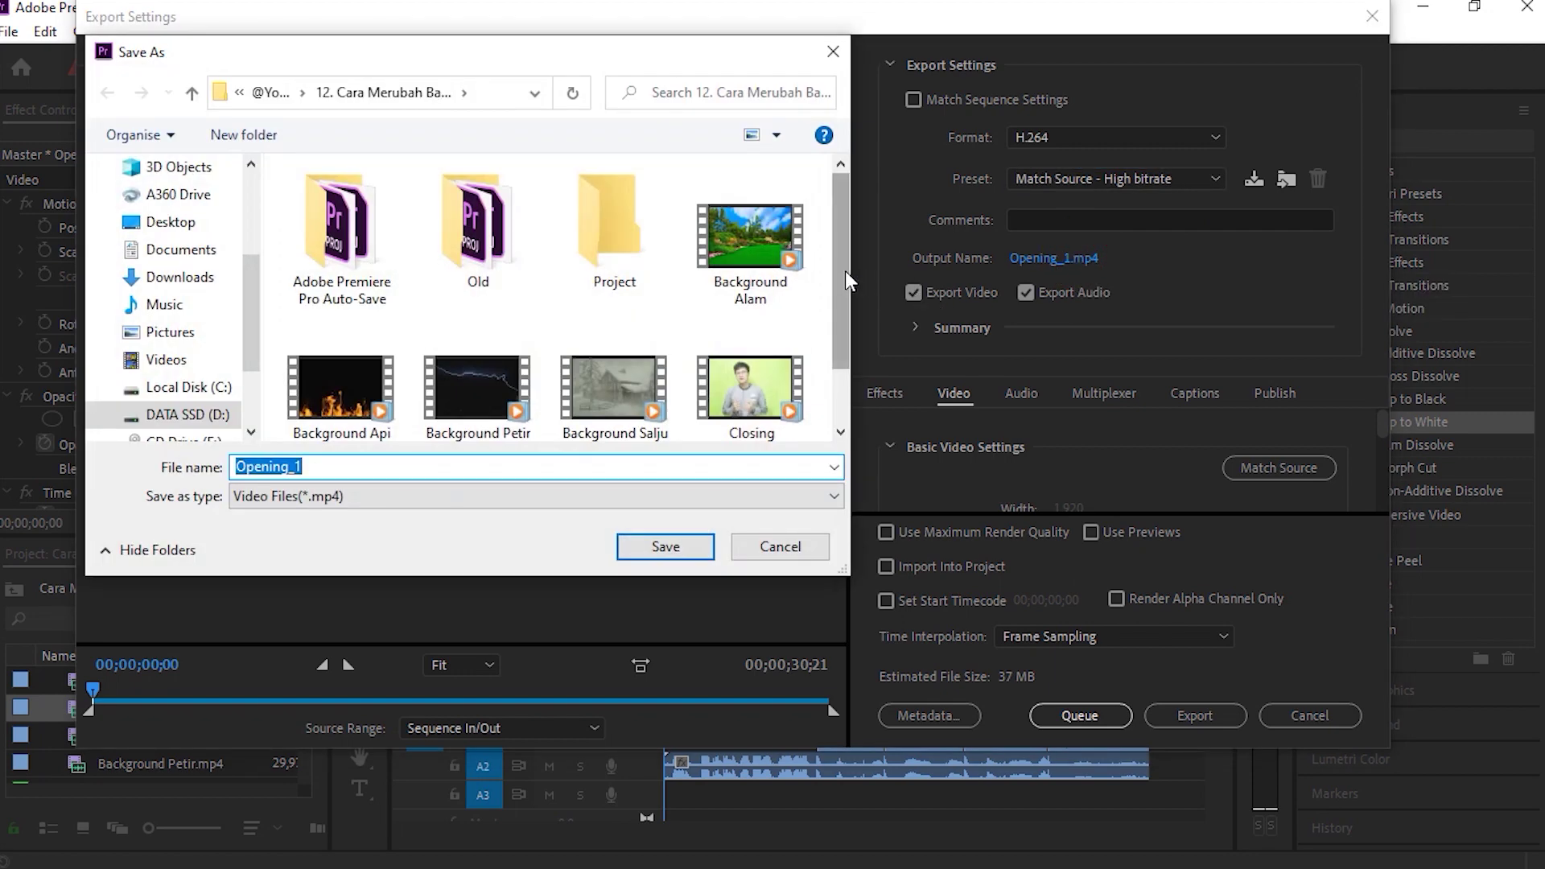
Rename the export output file to 'Cara Merubah Background' and save.
drag(845, 271, 852, 332)
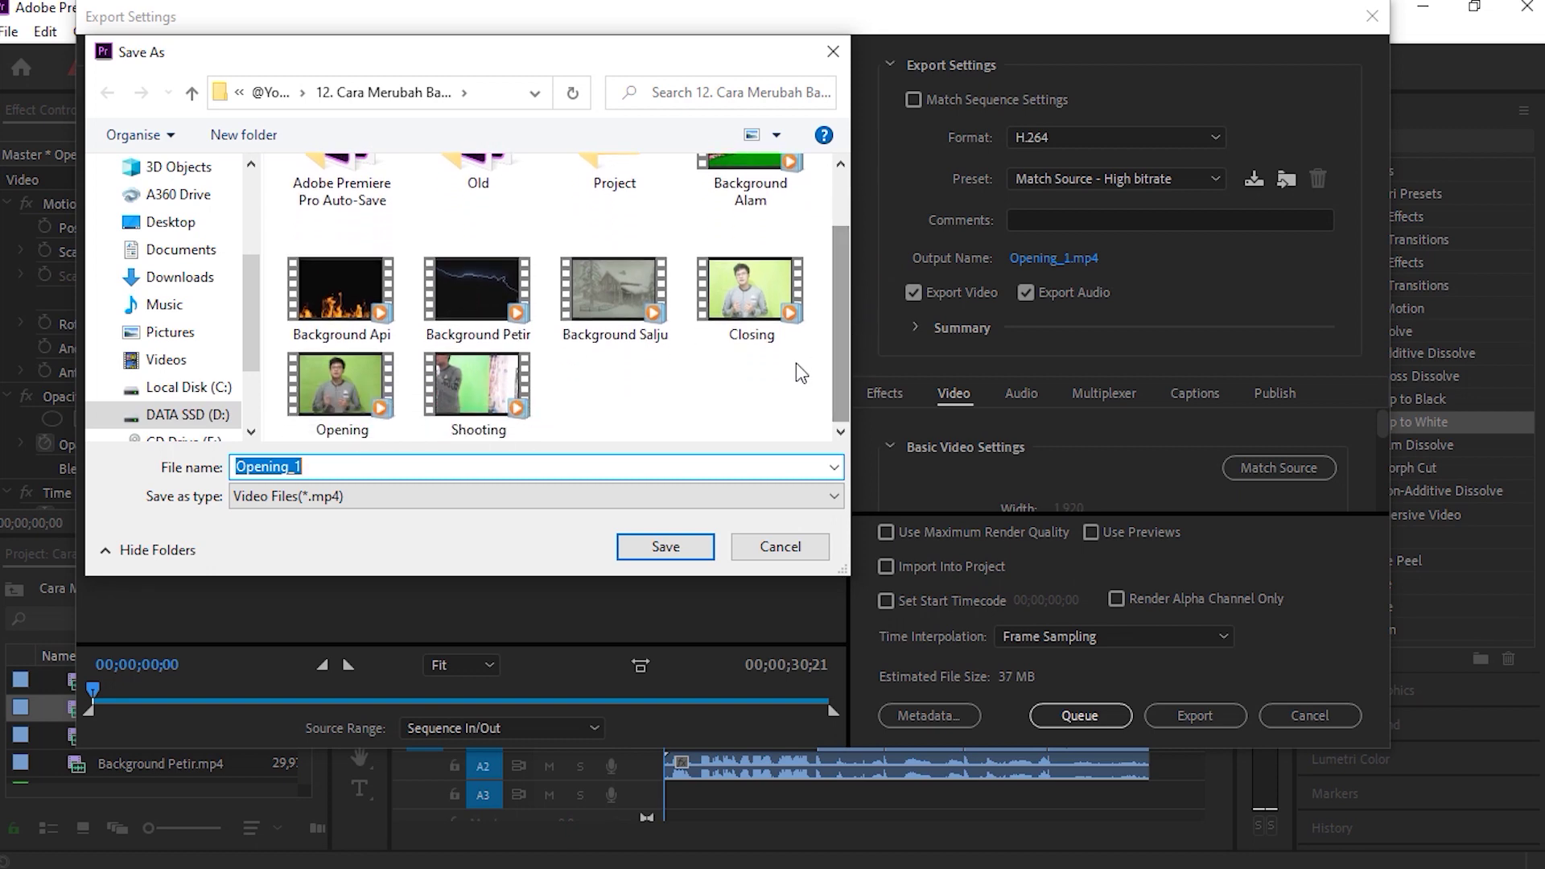
click(664, 467)
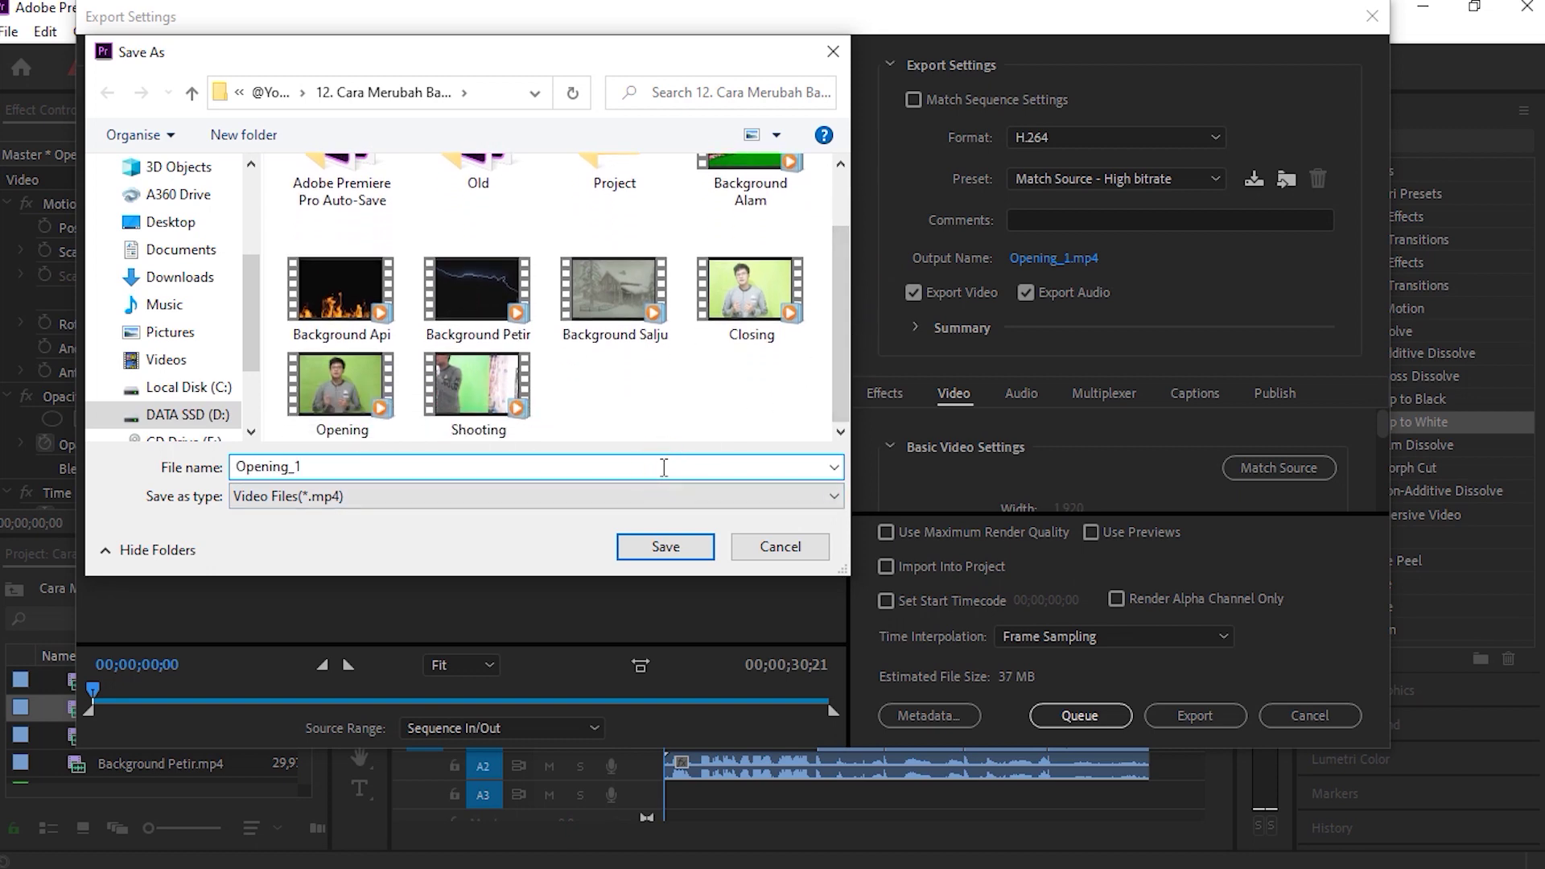
key(BackSpace)
key(BackSpace)
key(BackSpace)
text(Cara Merubah Background)
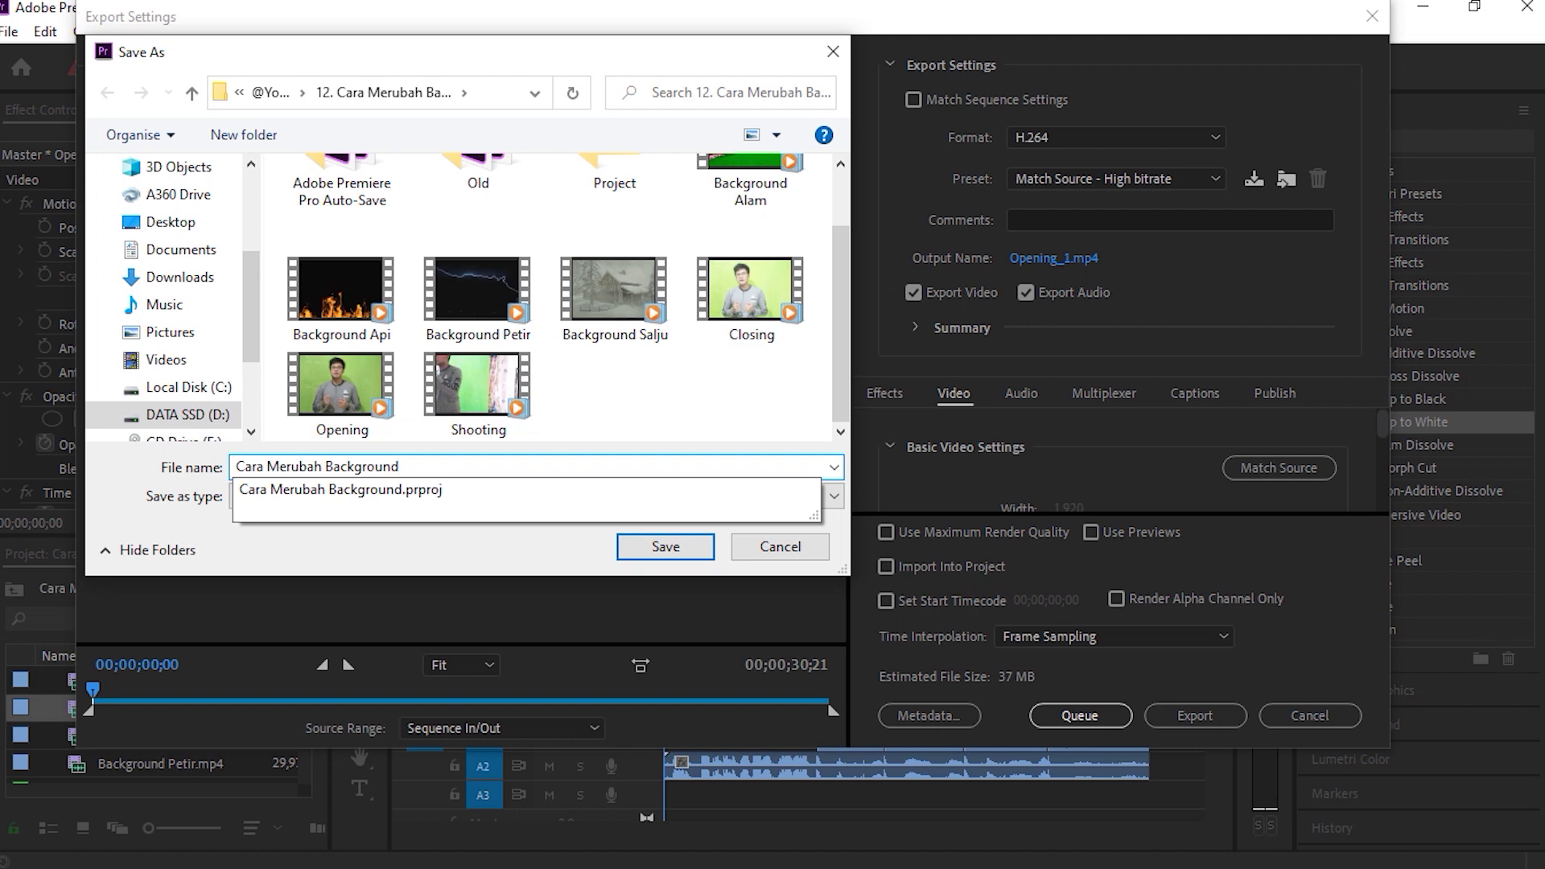
click(690, 545)
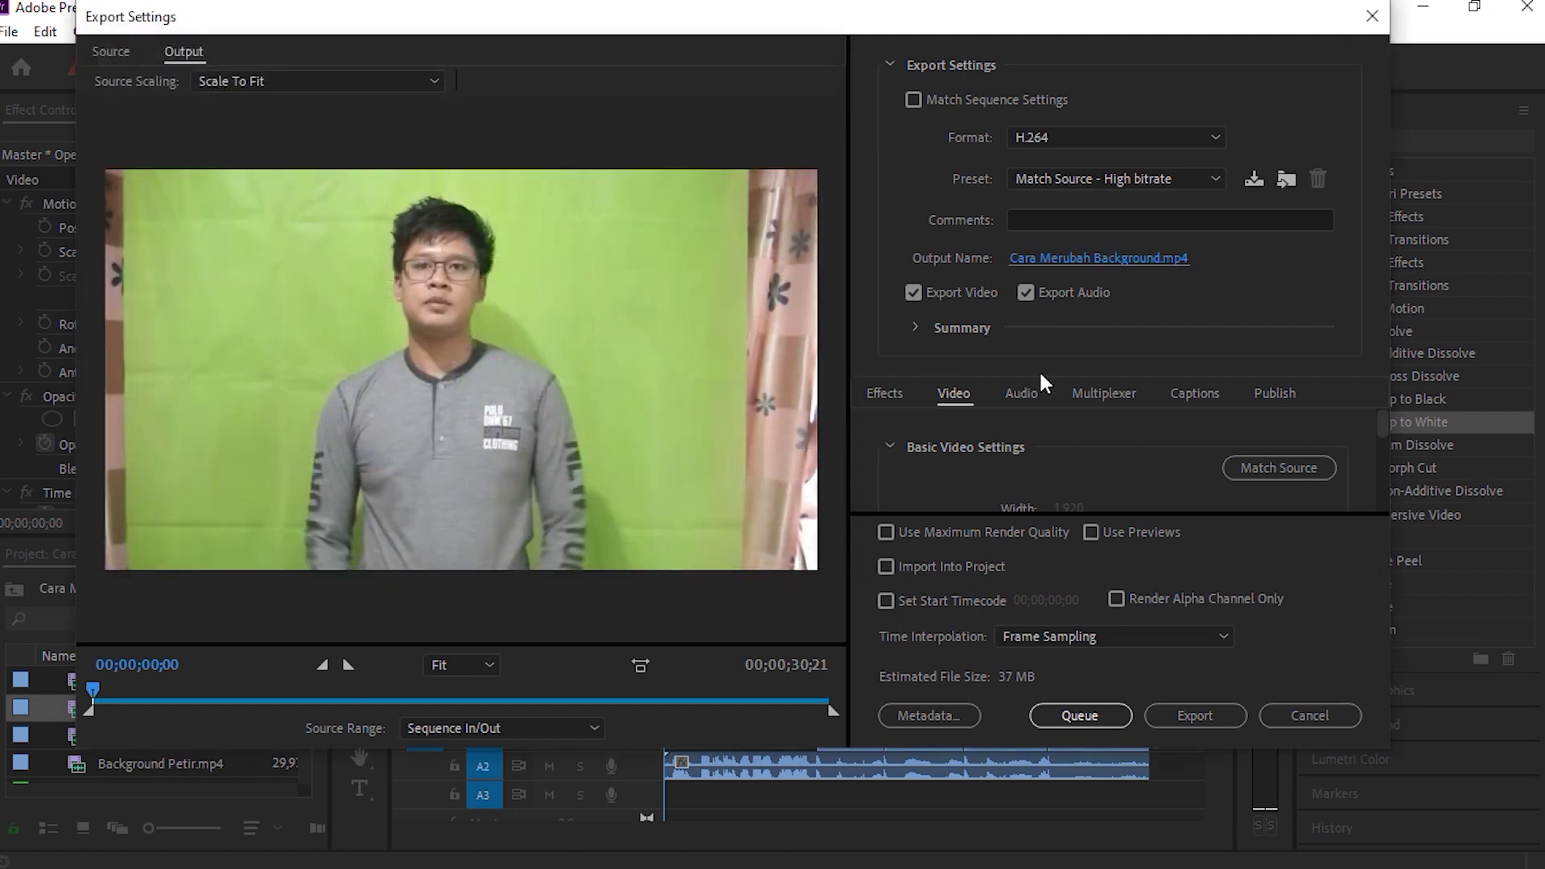
Apply the YouTube 1080p Full HD preset and export Cara Merubah Background.mp4.
click(1220, 178)
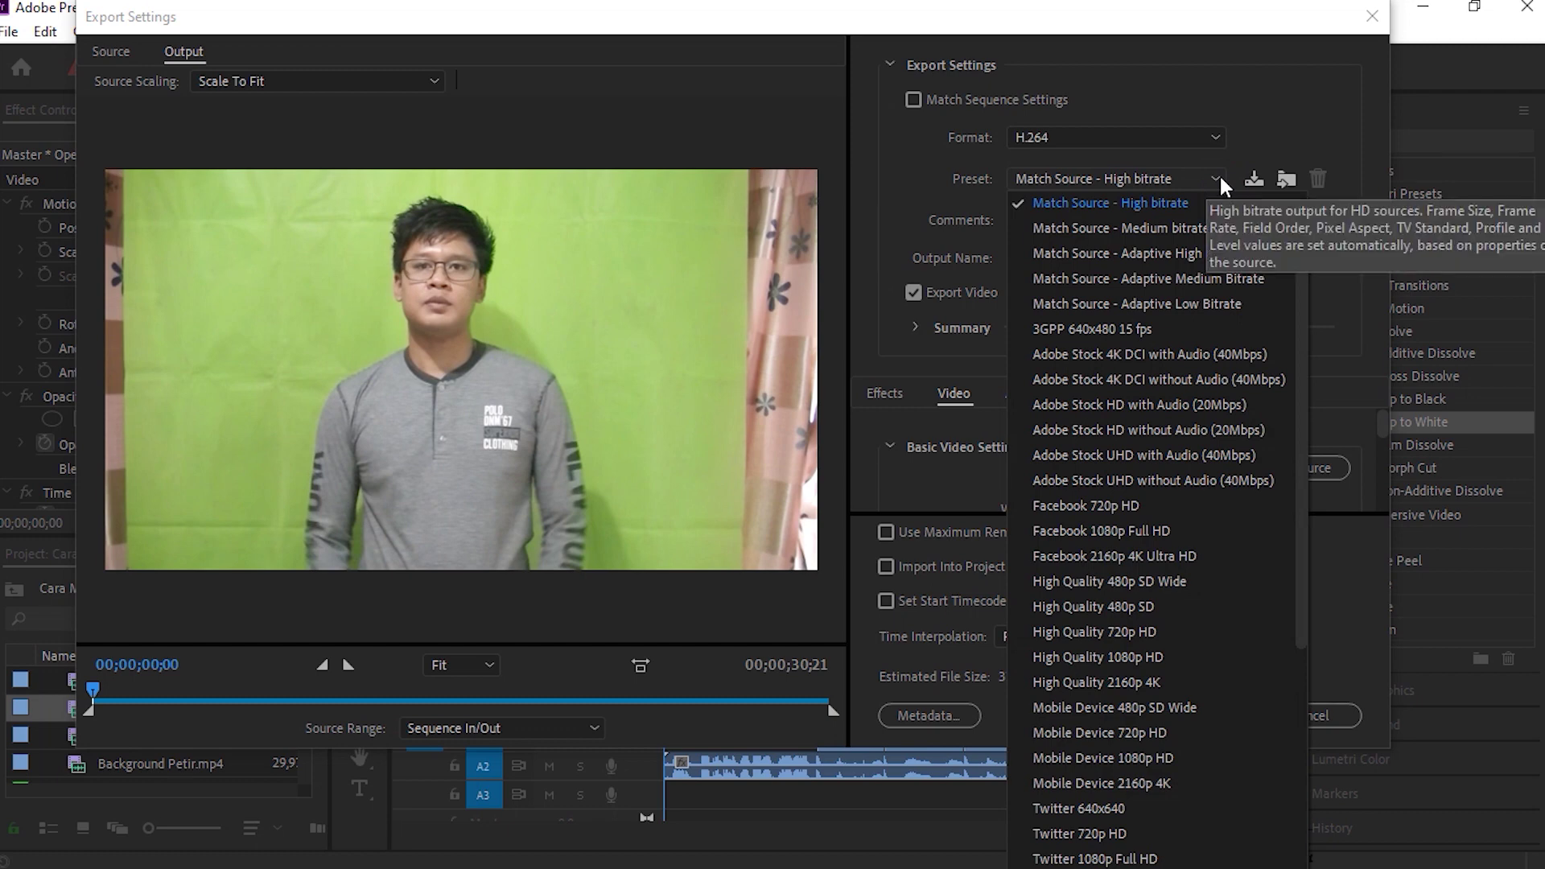
scroll(1184, 577, down, 5)
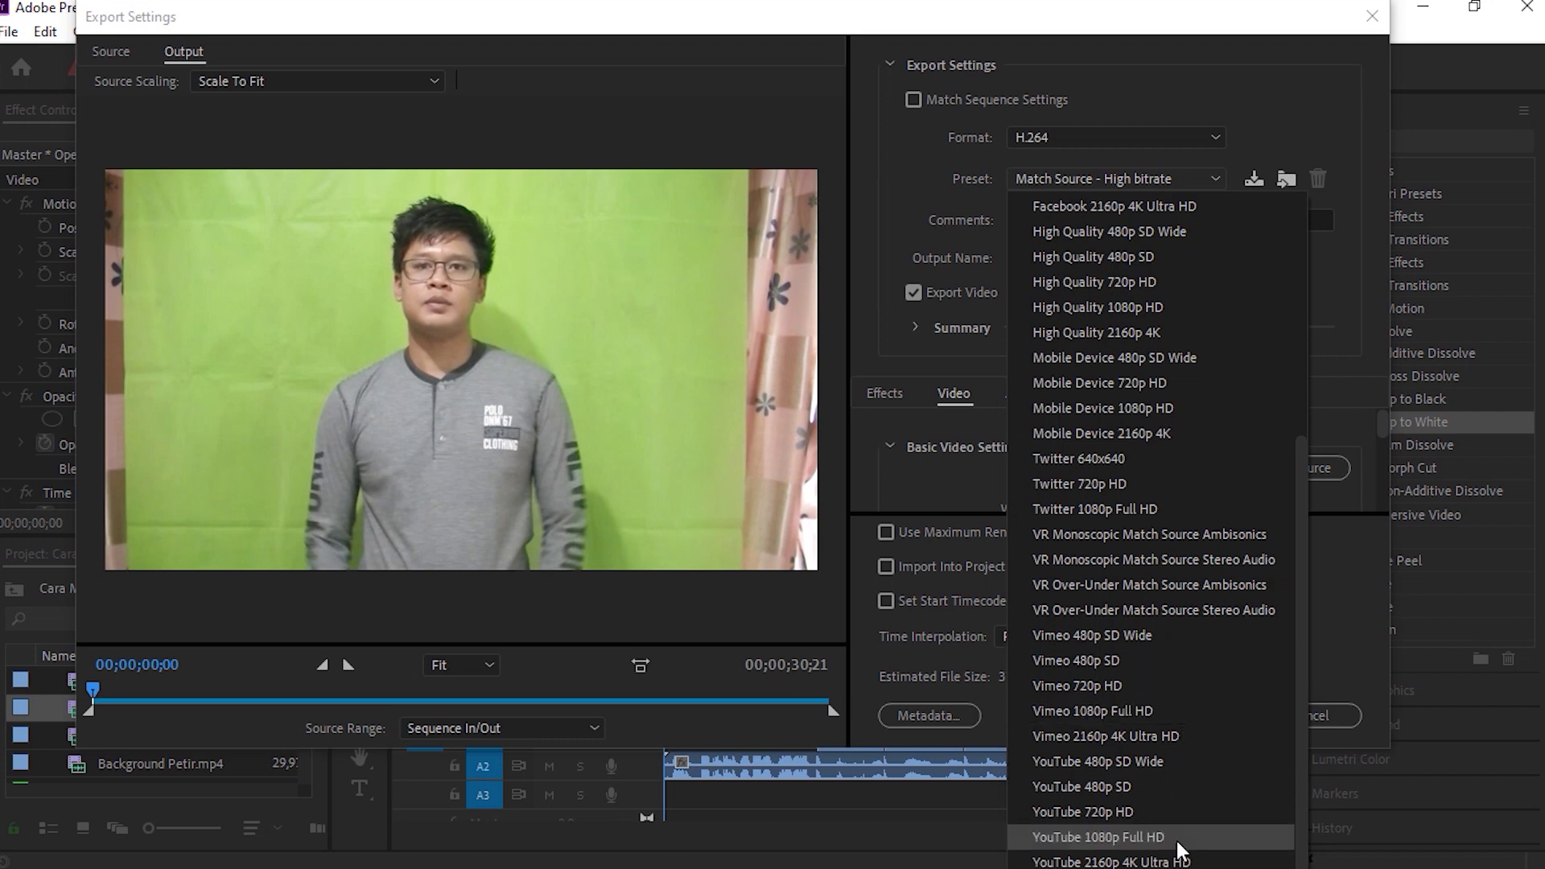
key(Escape)
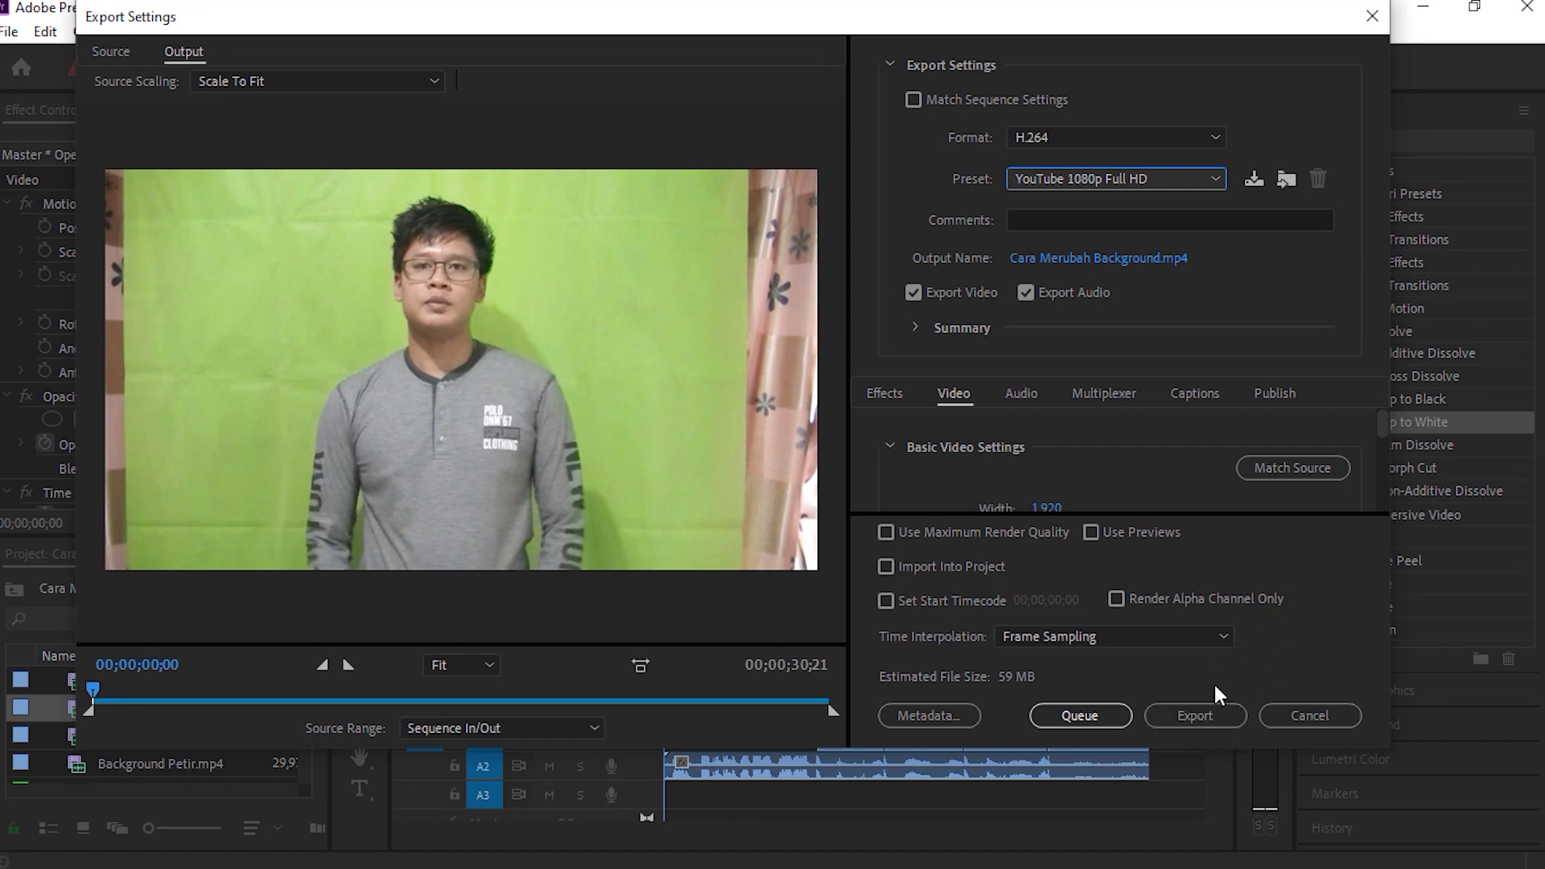
click(1215, 714)
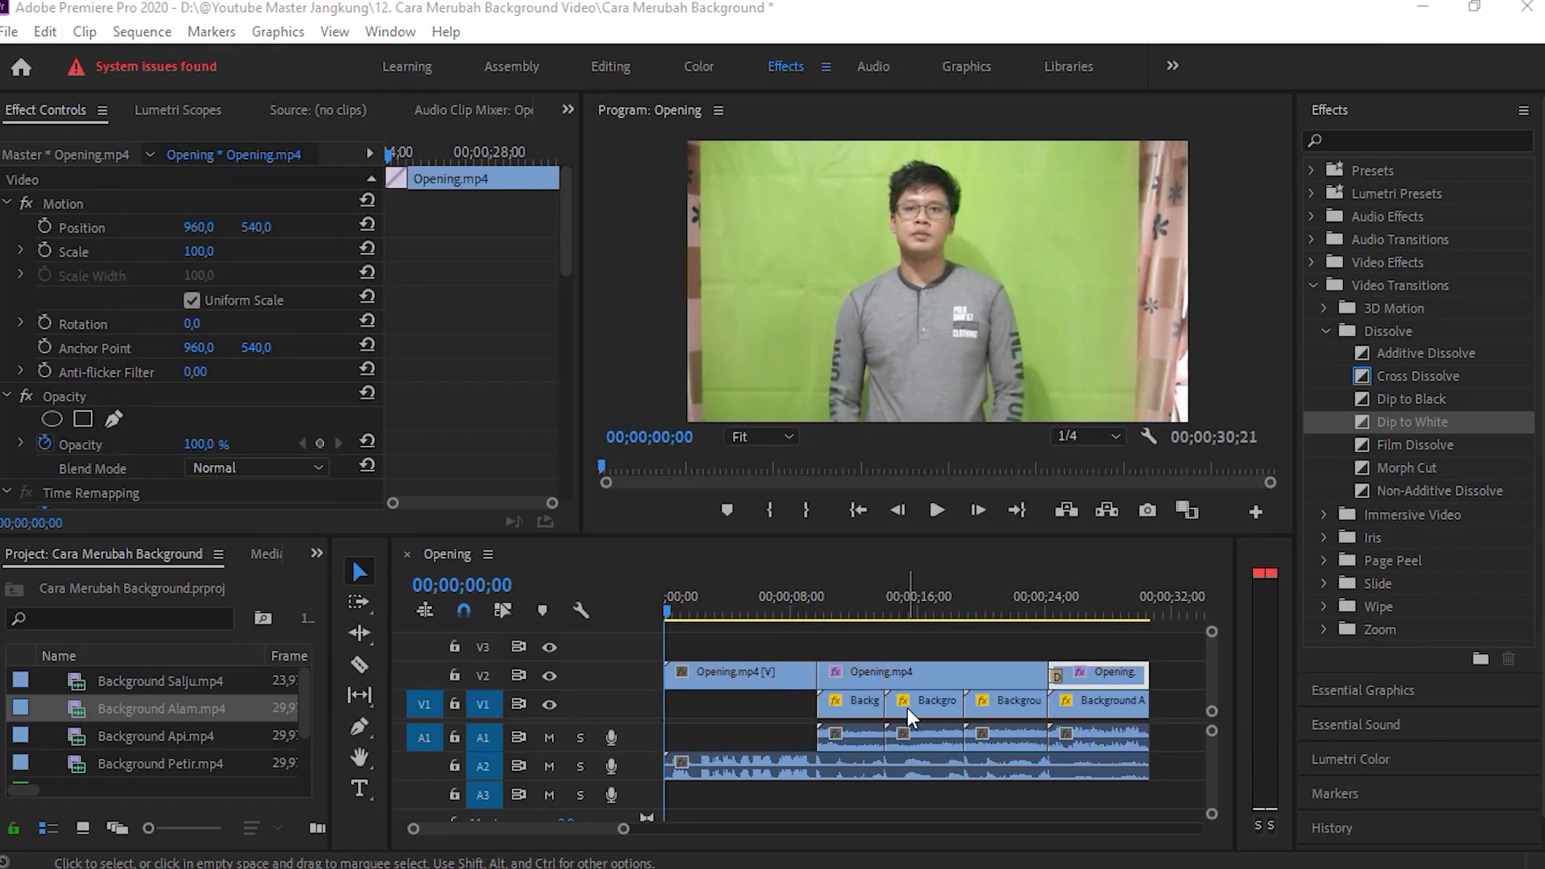
Play the 60 MB Cara Merubah Background.mp4 from the 12. Cara Merubah Background Video folder.
key(super+e)
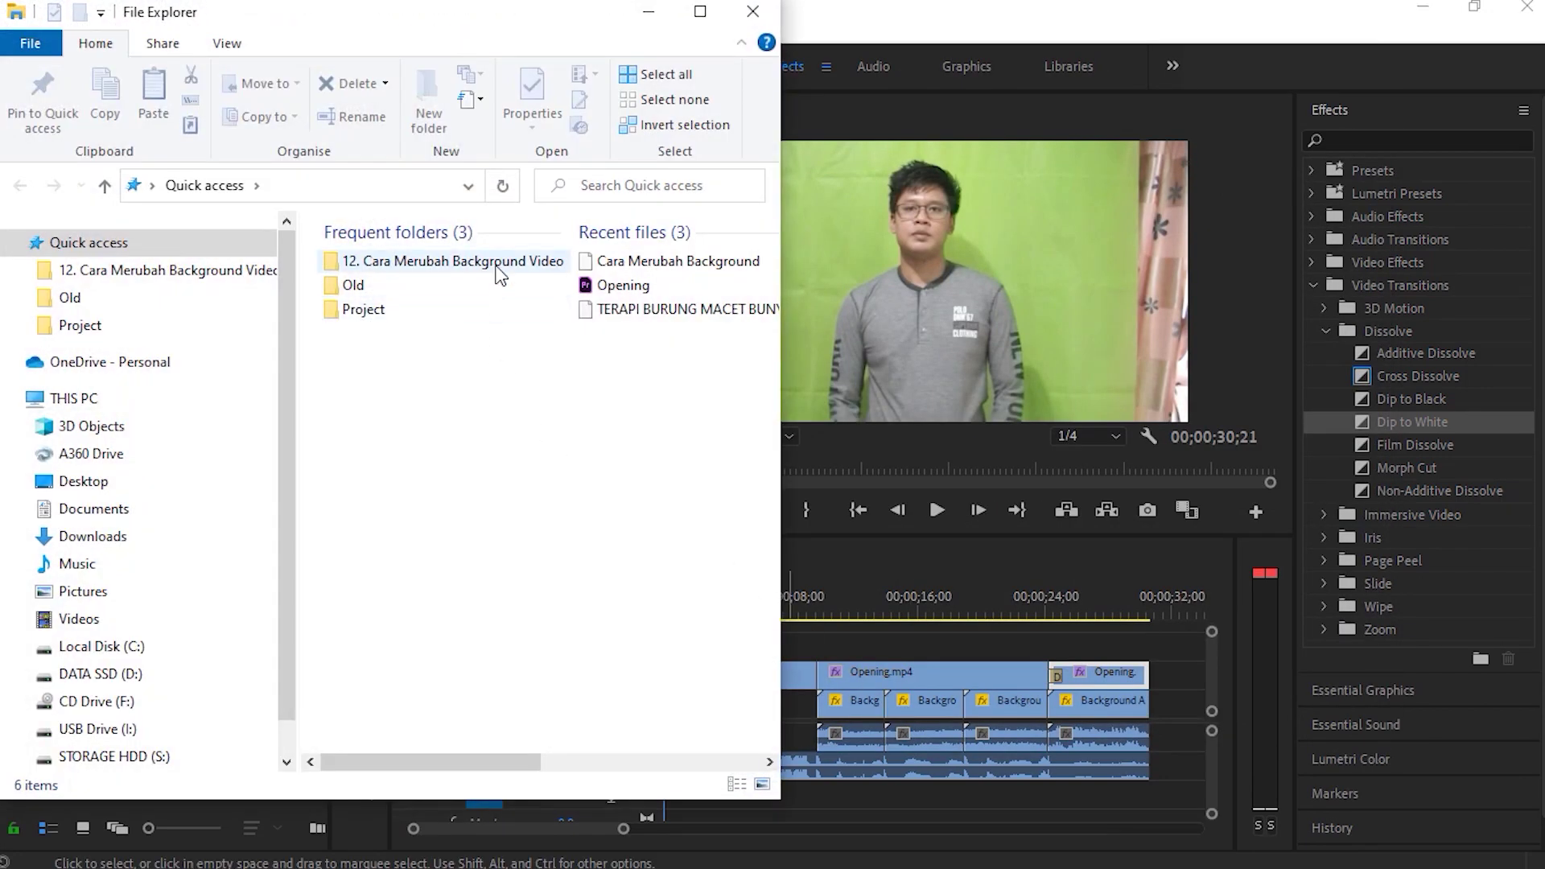
double_click(495, 264)
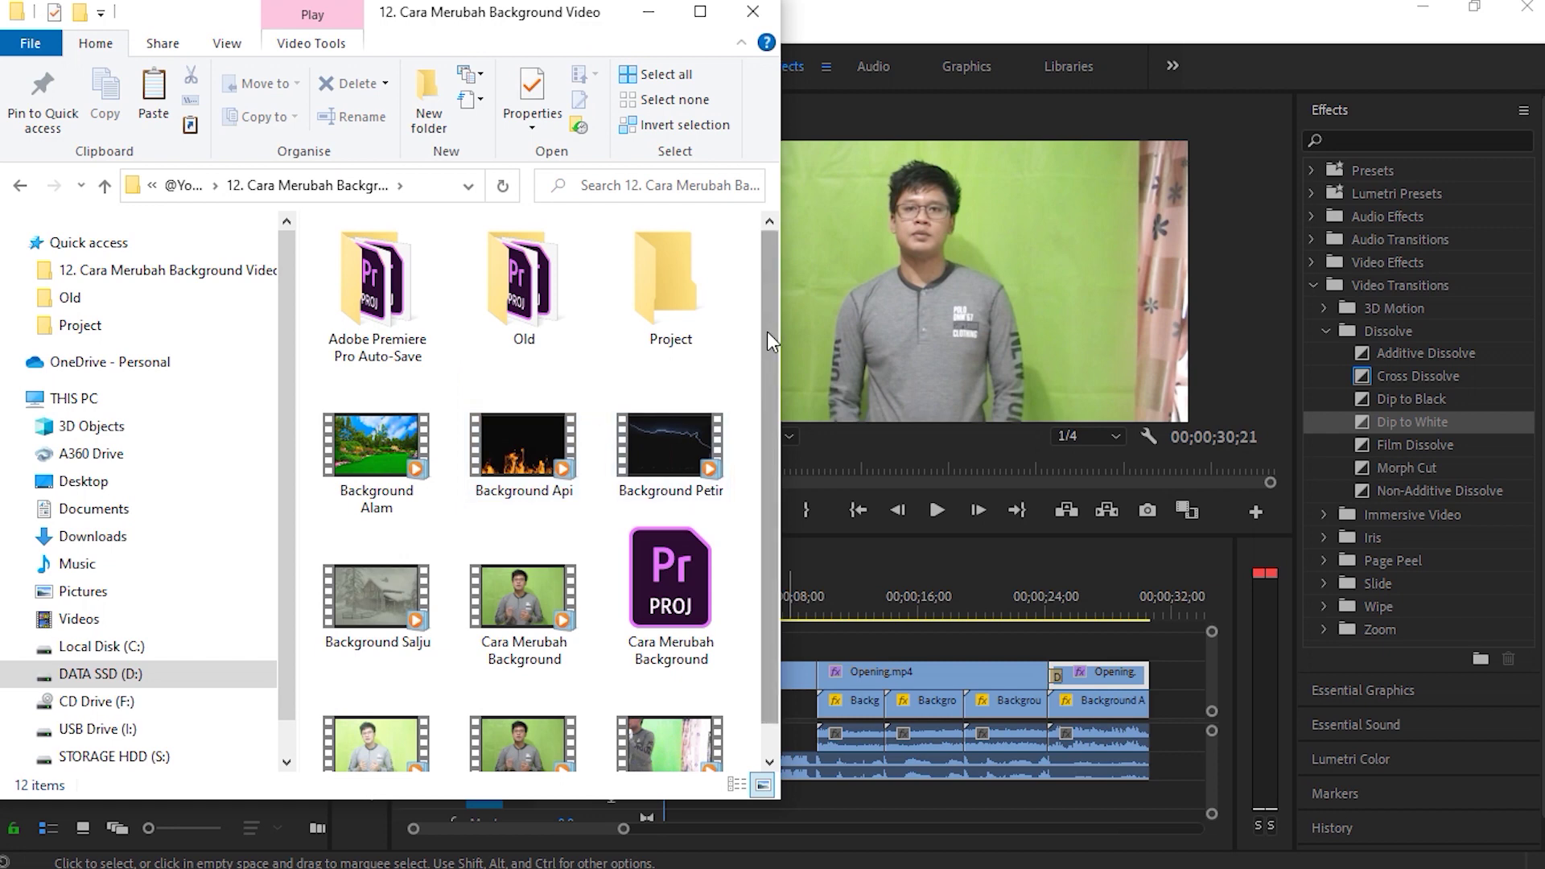
drag(766, 331, 771, 404)
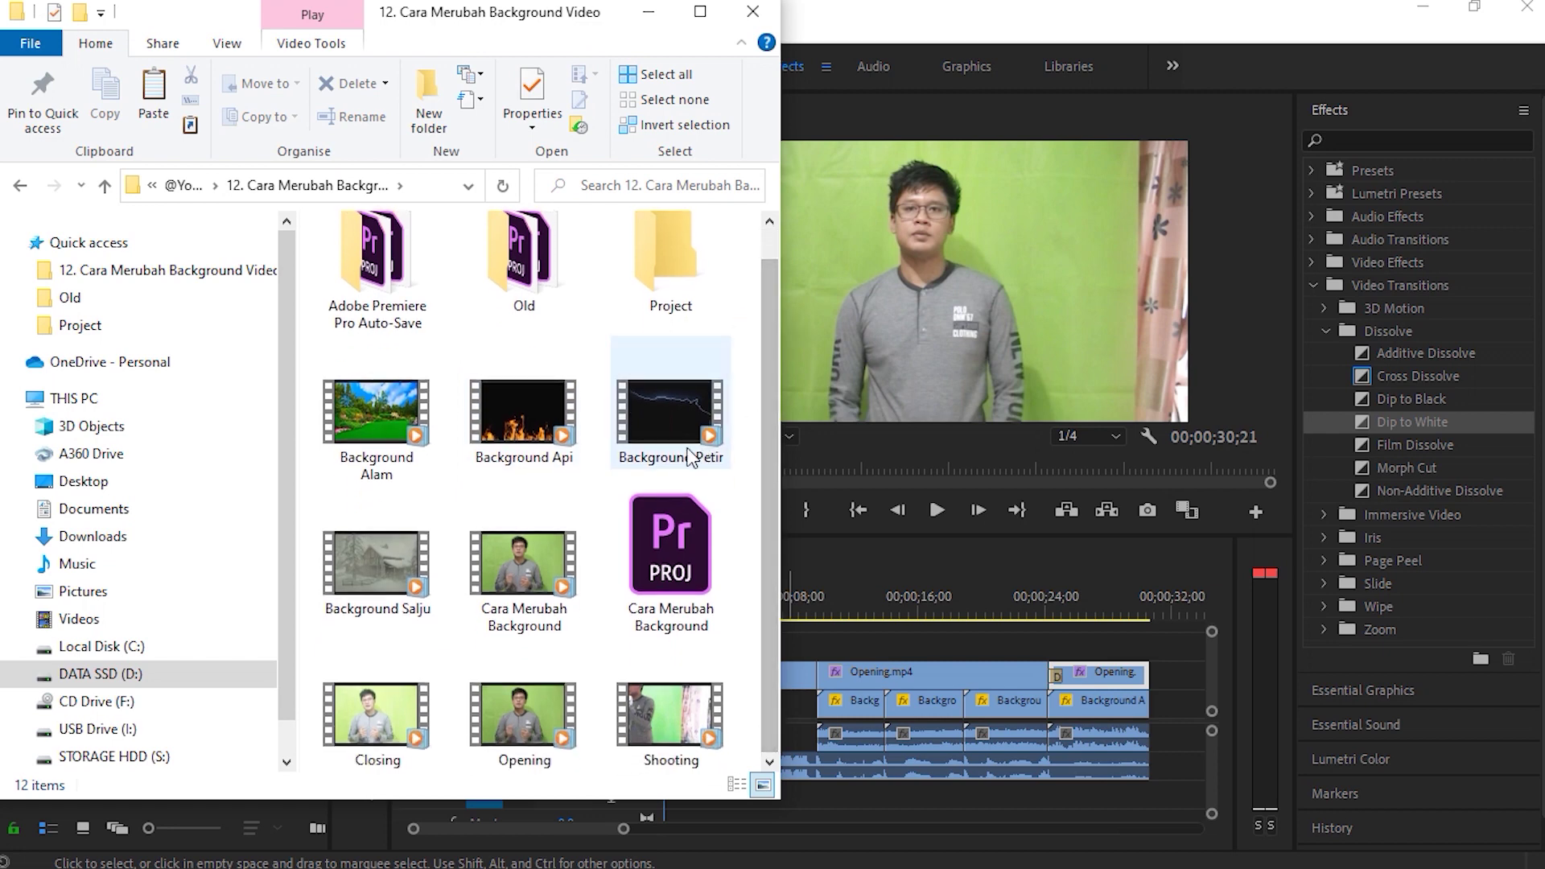
double_click(544, 576)
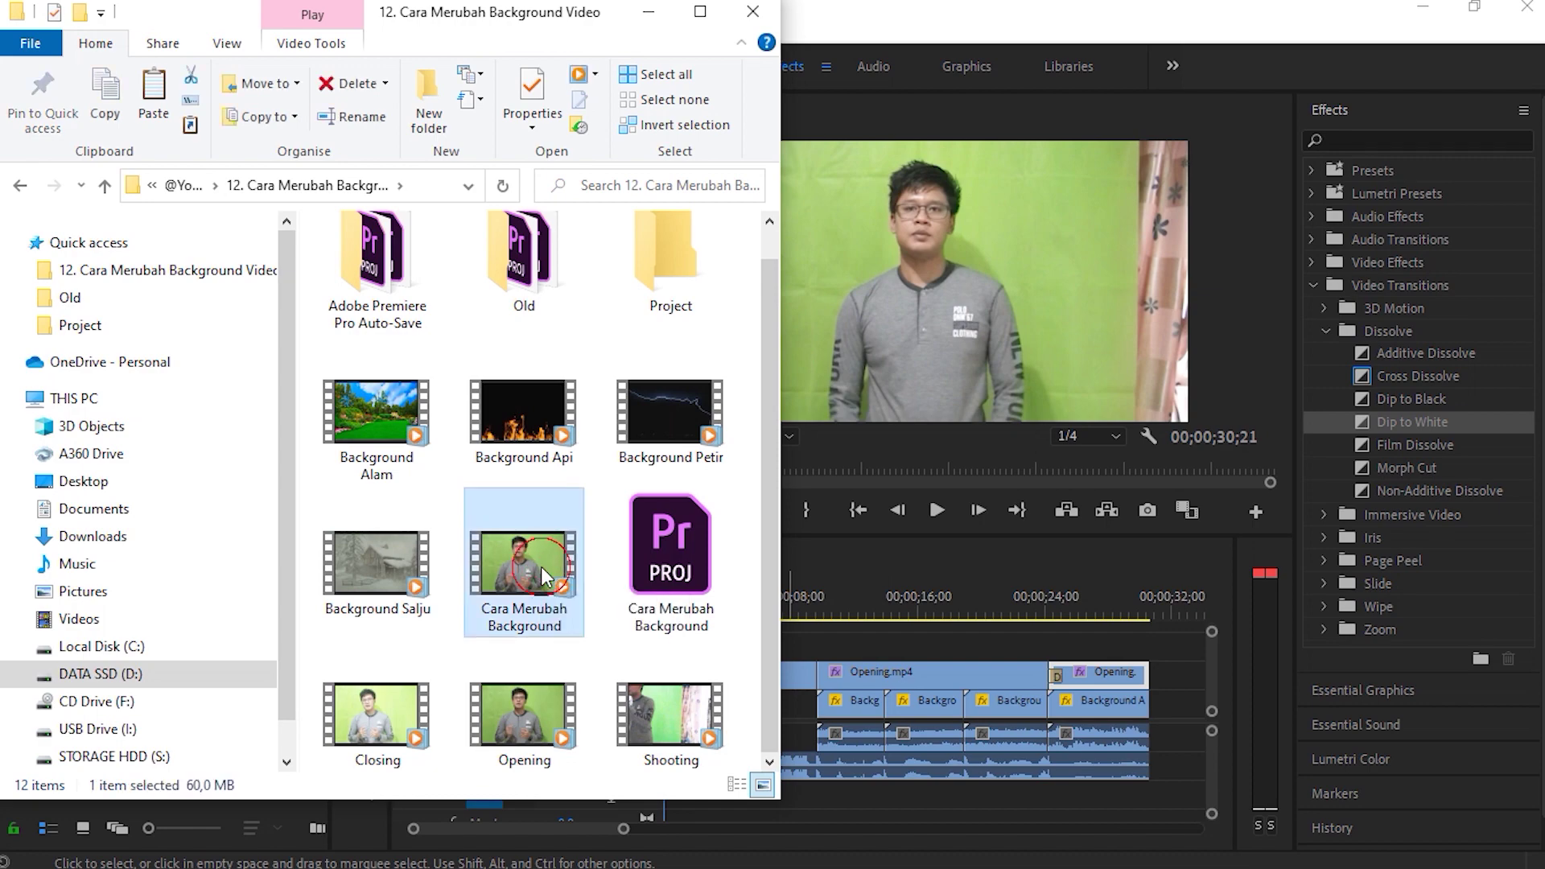